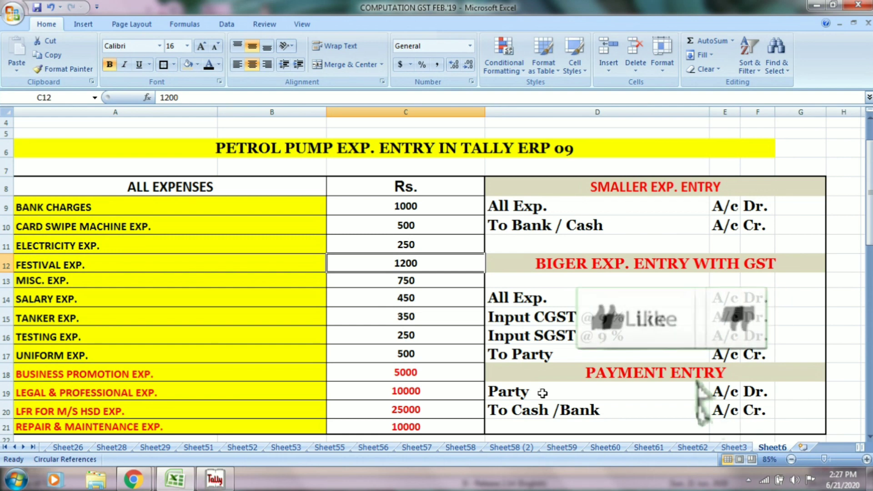
Step: Examine the sheet's title and the smaller petrol pump expenses, from Bank Charges to Uniform Exp
click(422, 150)
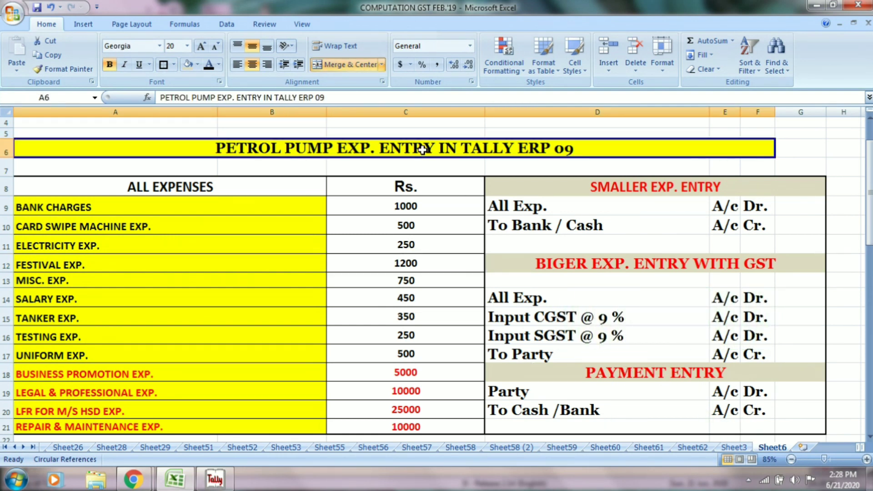
click(169, 204)
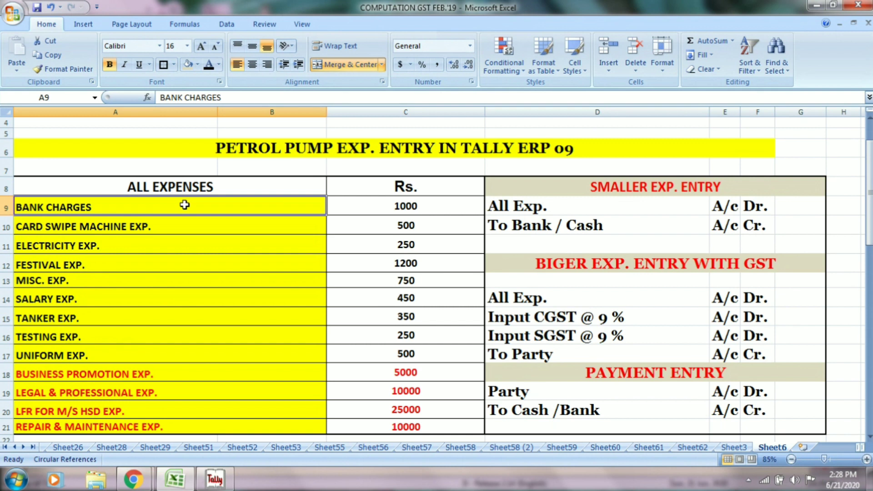
click(182, 225)
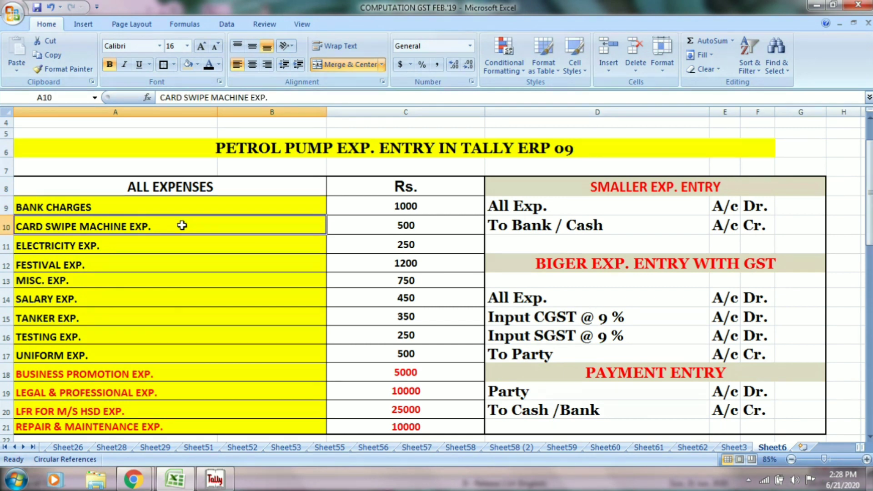
click(171, 247)
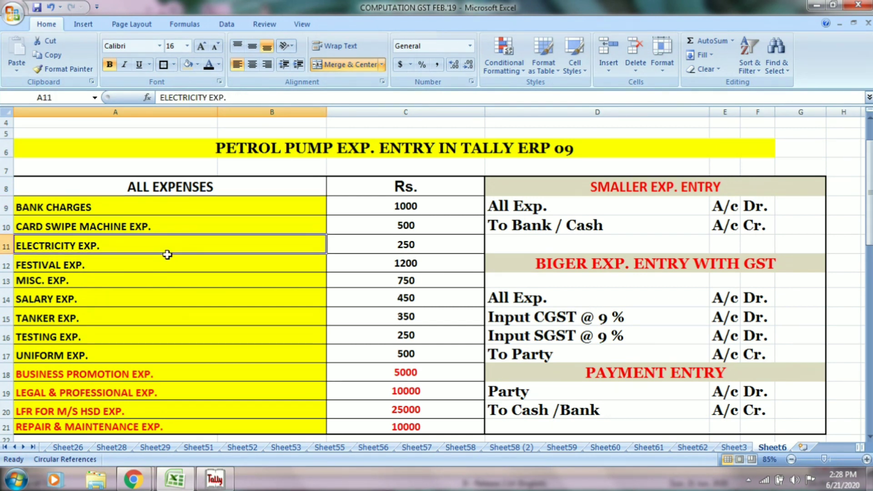
click(160, 266)
click(155, 281)
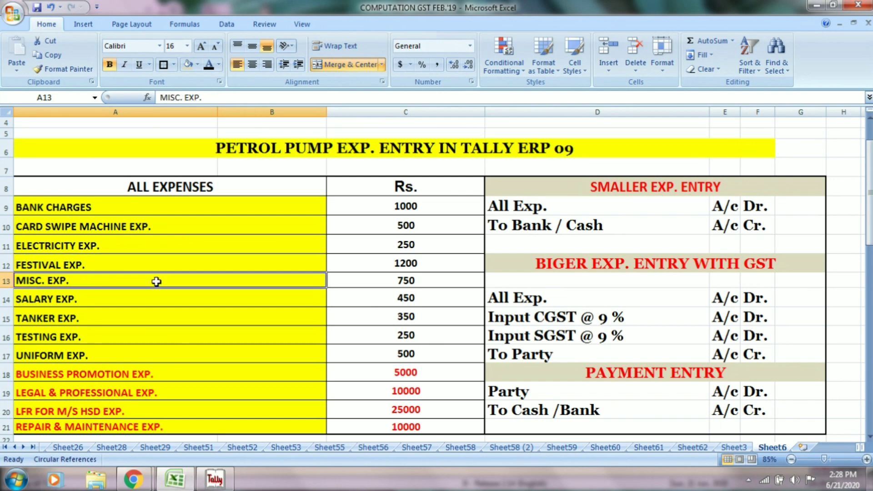
click(155, 302)
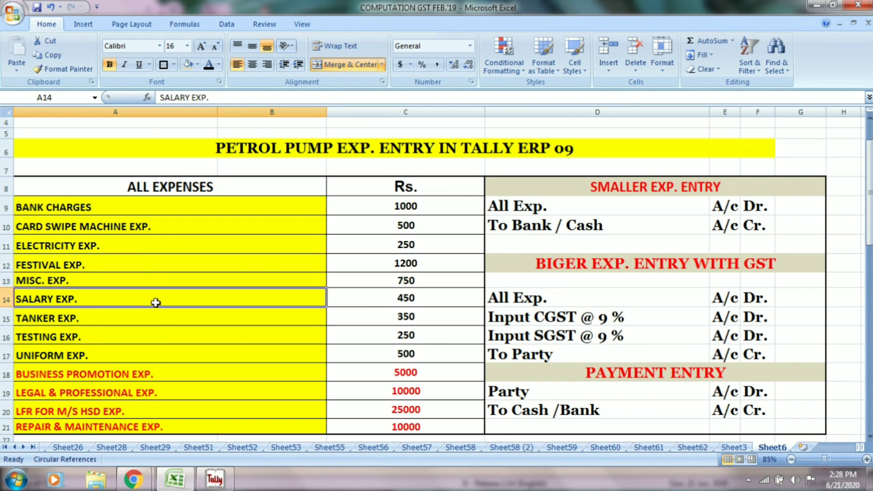
click(148, 318)
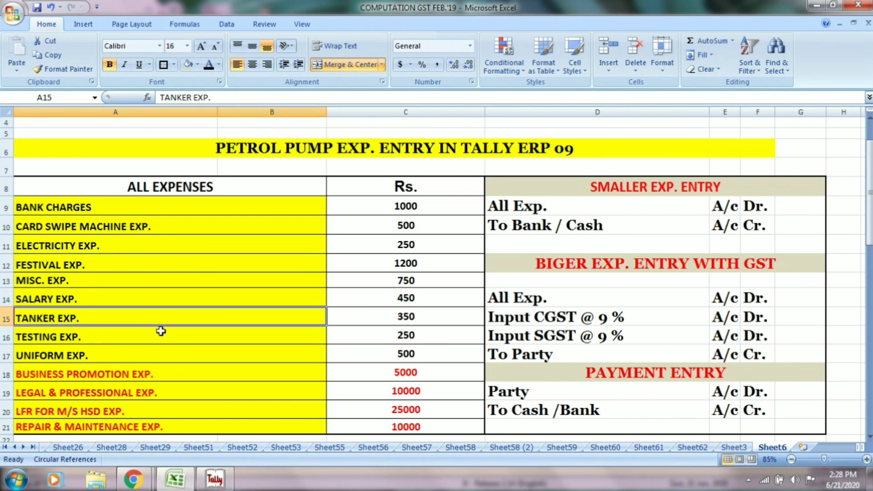
click(162, 336)
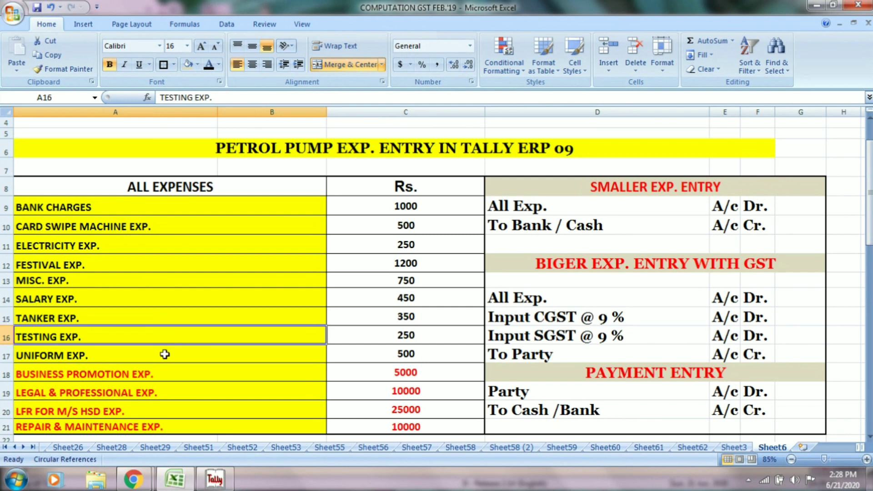
click(165, 354)
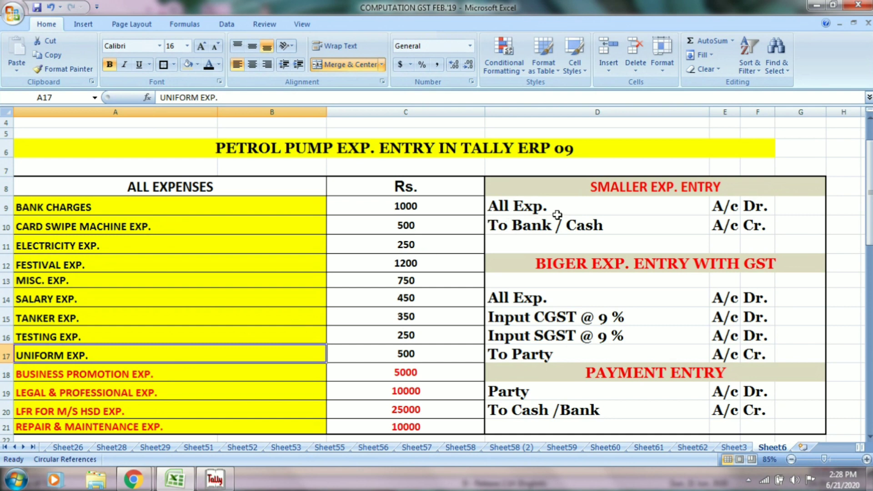
Step: Examine the debit and credit lines of the smaller expense entry format
click(603, 187)
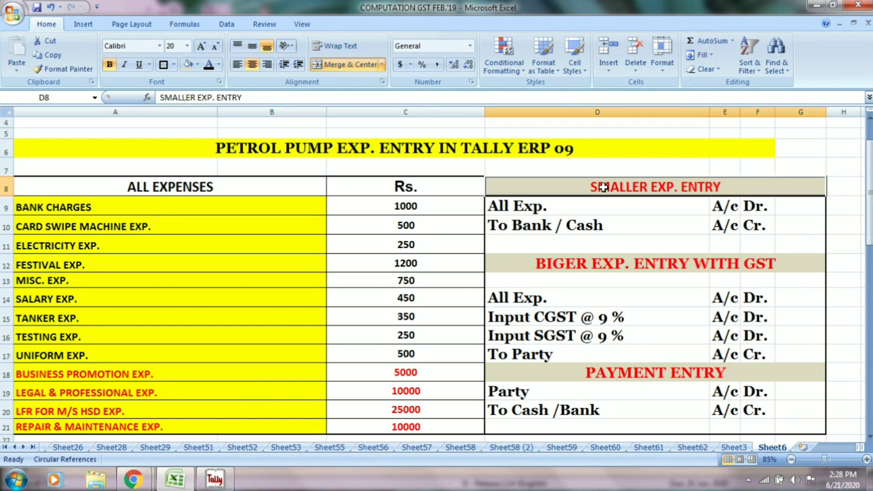
click(591, 204)
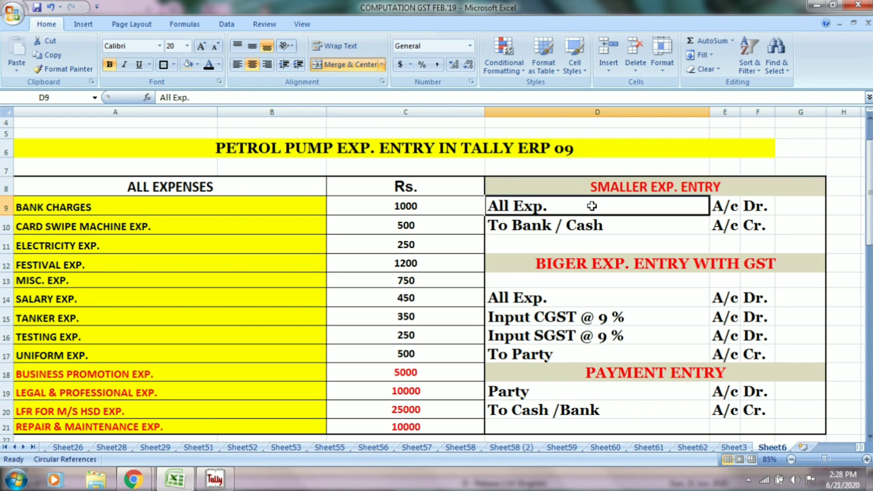
click(725, 206)
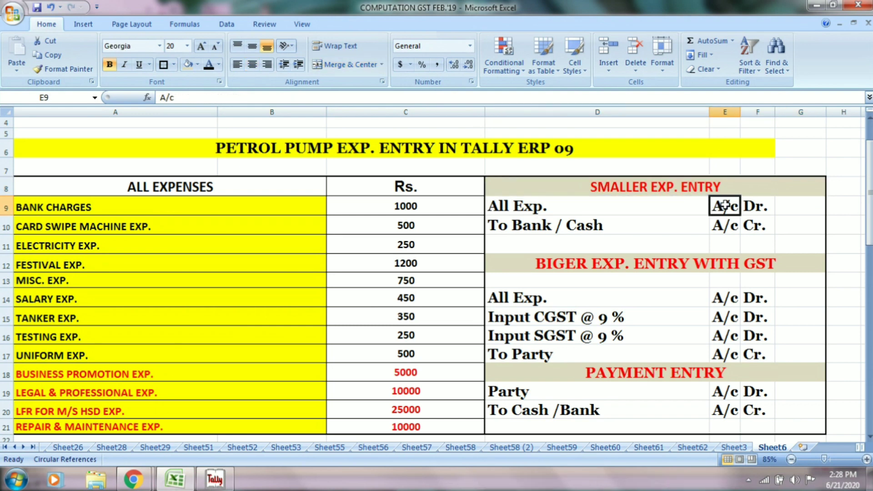
click(758, 203)
click(552, 226)
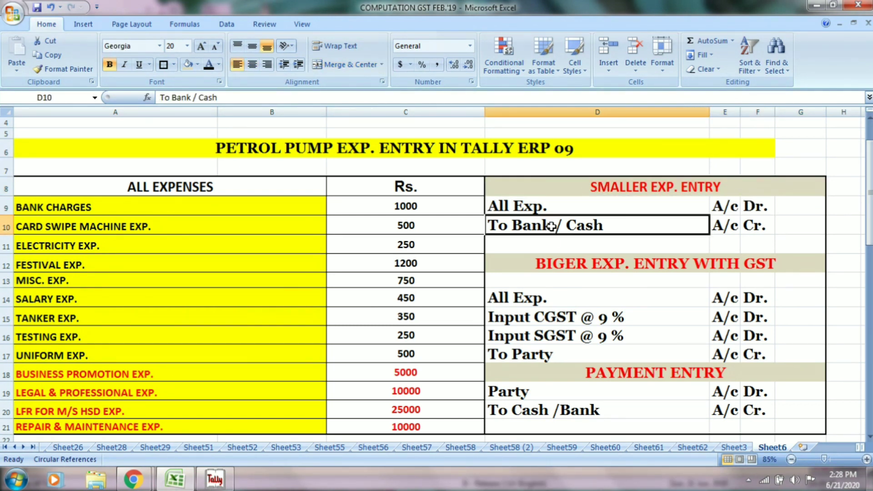
click(719, 224)
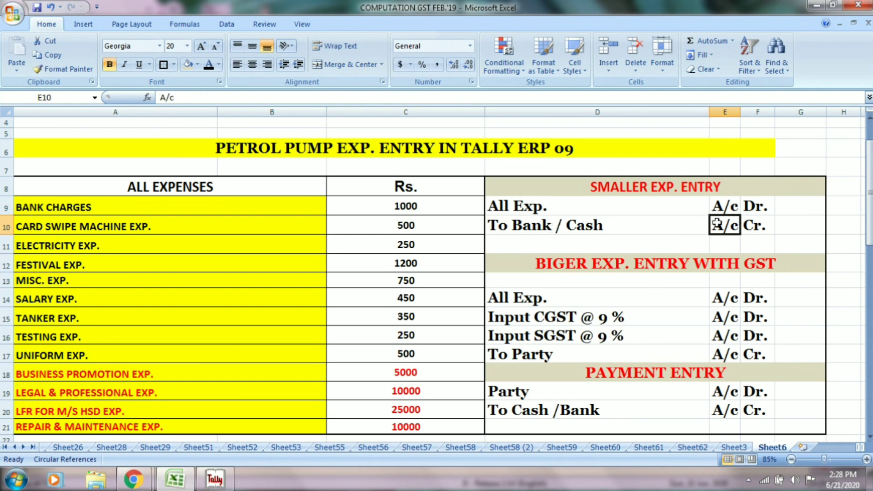
click(760, 224)
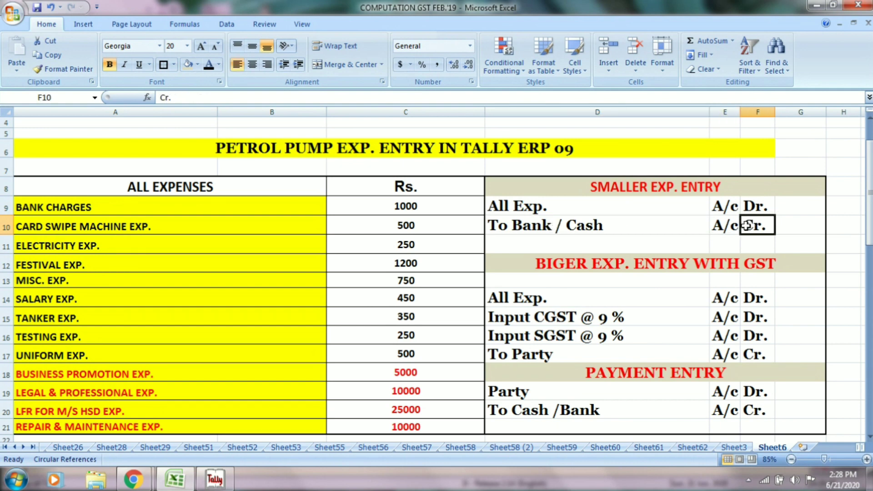
Step: Examine the bigger expenses entered with GST, from Business Promotion Exp. to Repair & Maintenance Exp
scroll(753, 225, down, 1)
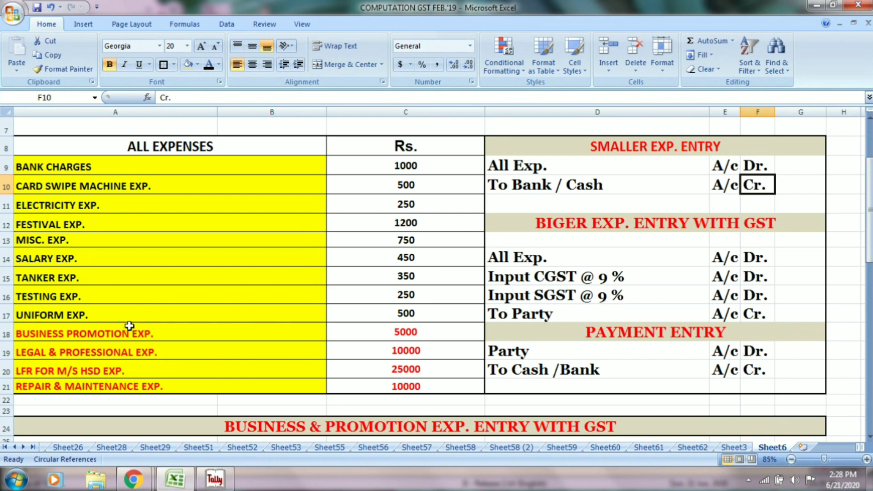
click(642, 226)
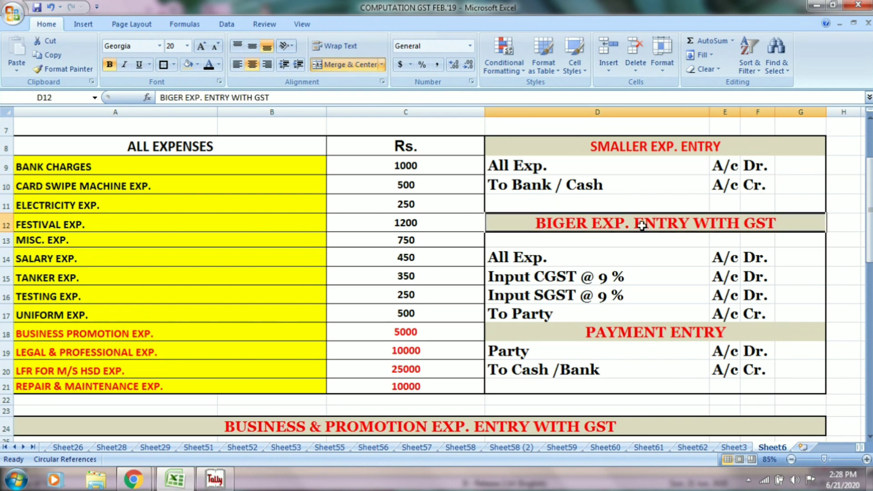
click(81, 334)
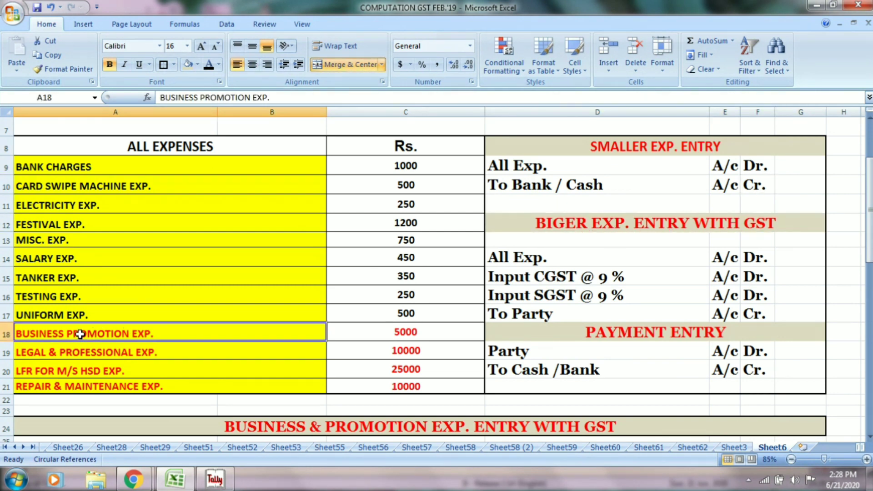
click(81, 355)
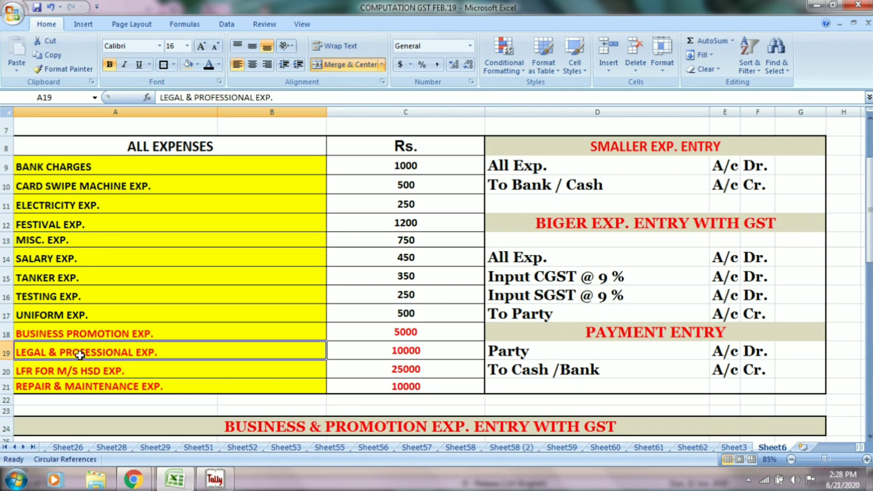
click(79, 374)
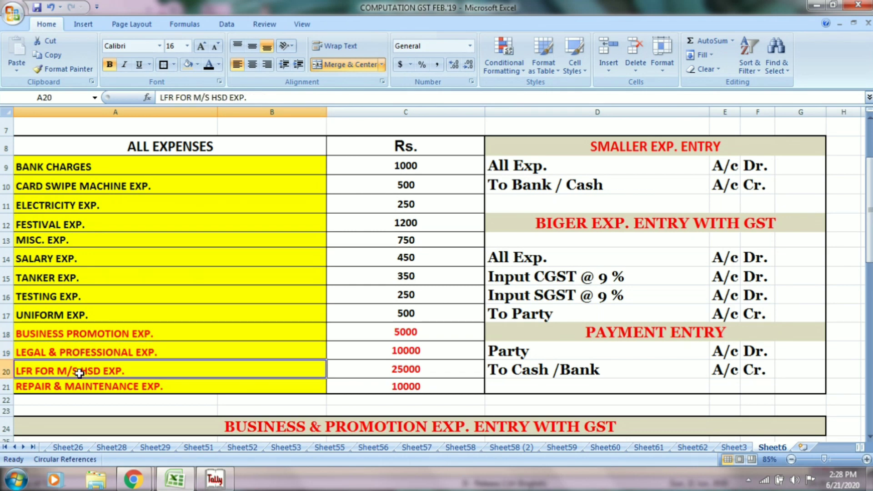
click(83, 390)
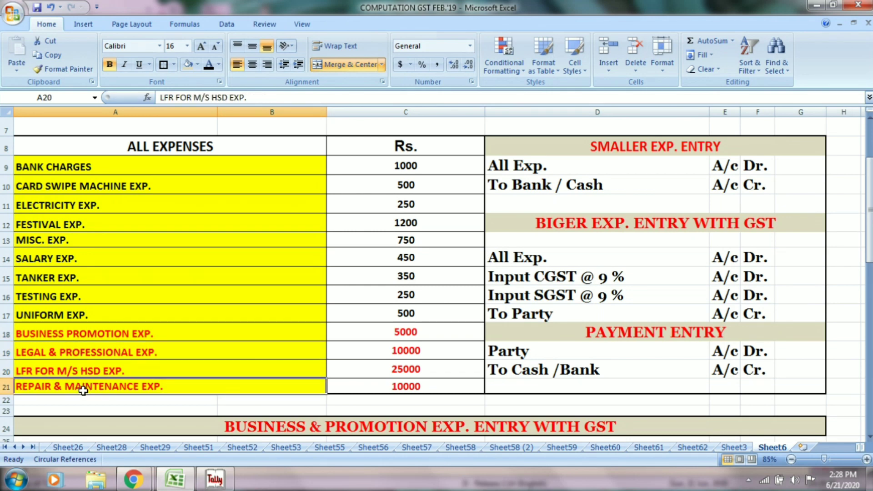
Step: Examine the bigger expense entry format with GST, covering the expense, Input CGST, Input SGST and party lines
click(522, 259)
click(728, 259)
click(759, 256)
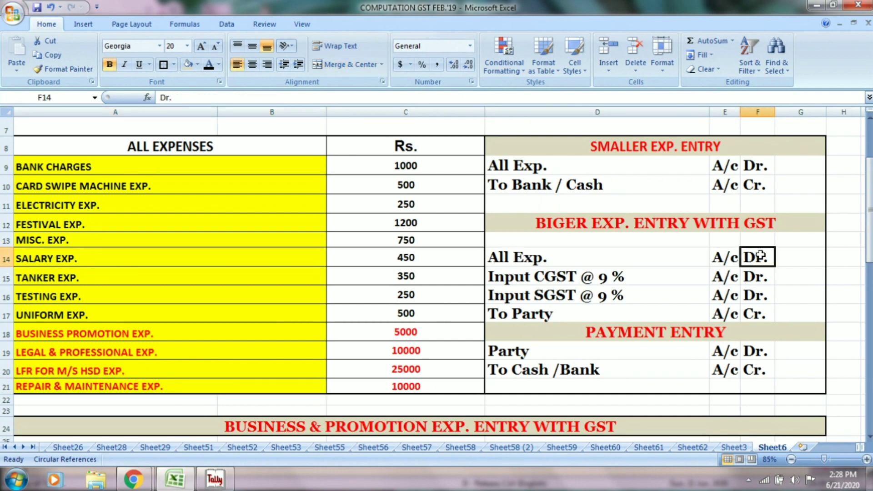
click(568, 280)
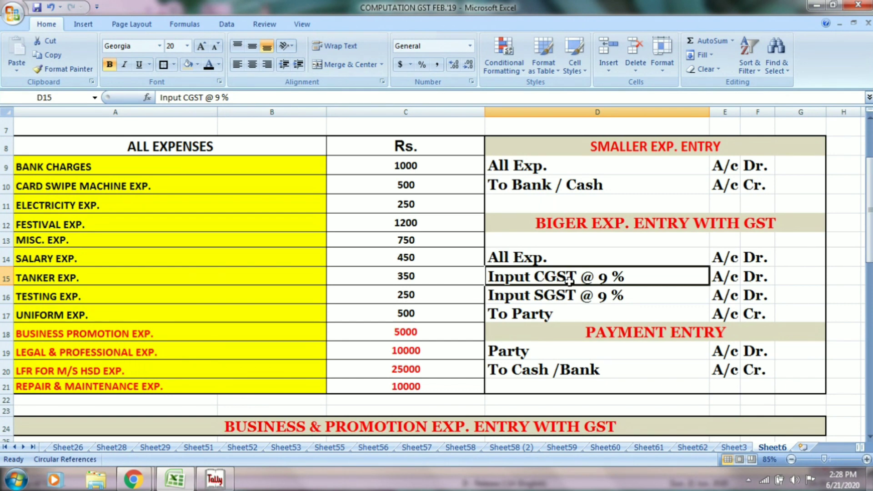
click(733, 278)
click(750, 275)
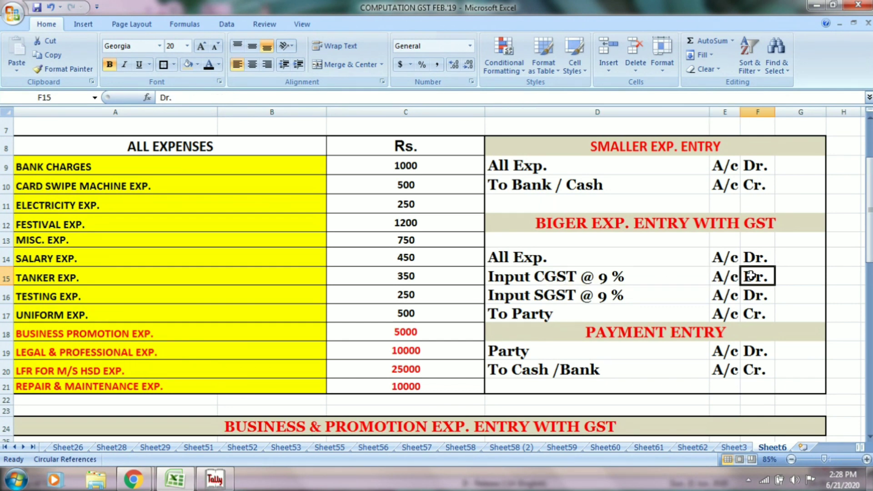
click(577, 299)
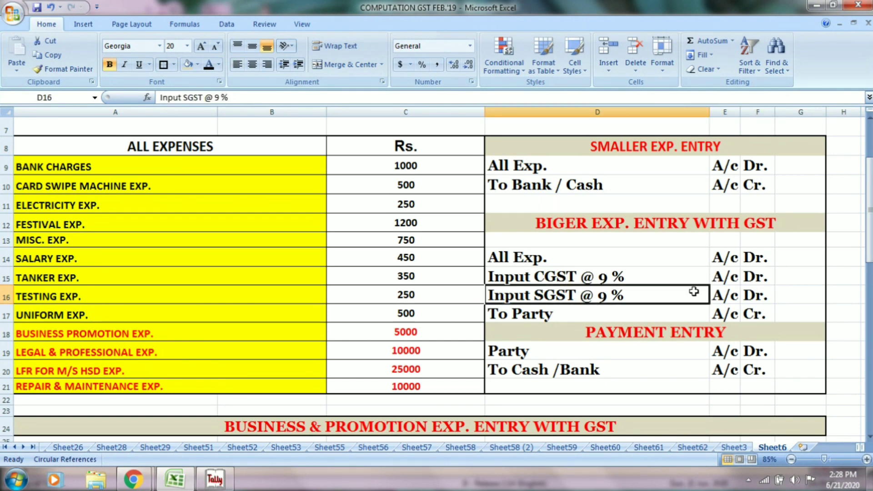
click(718, 296)
click(753, 297)
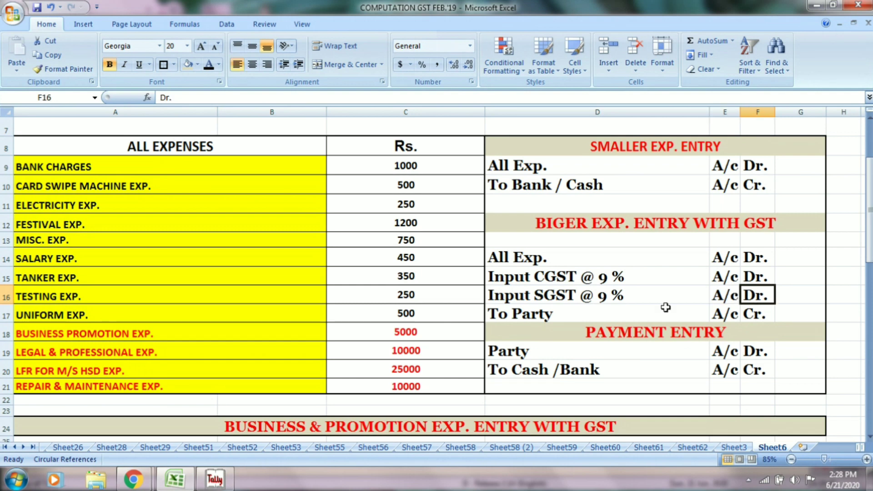
click(569, 314)
click(715, 314)
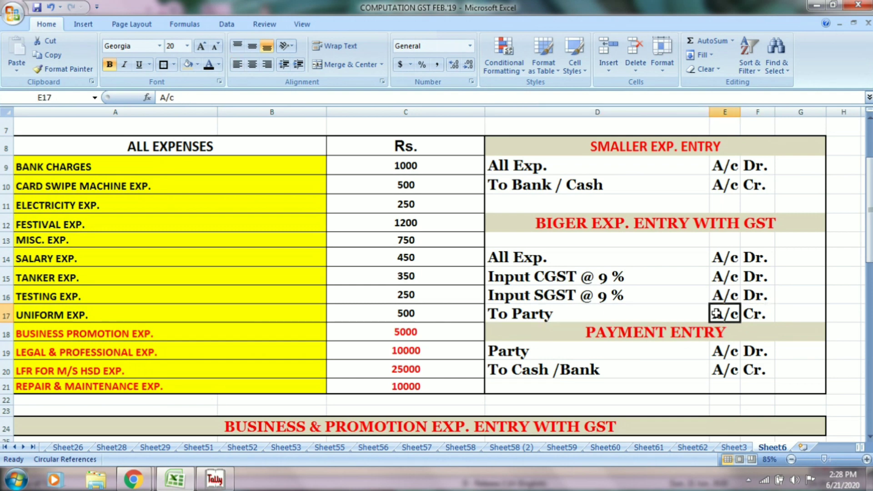
click(759, 316)
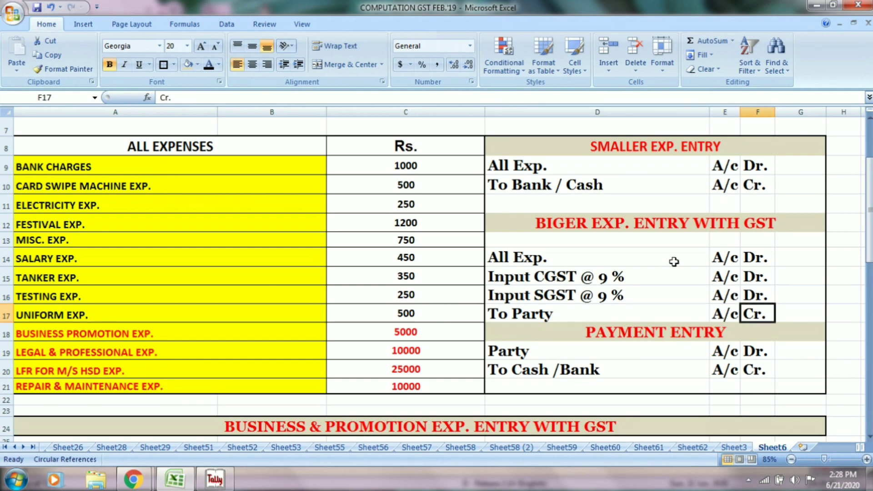
click(627, 230)
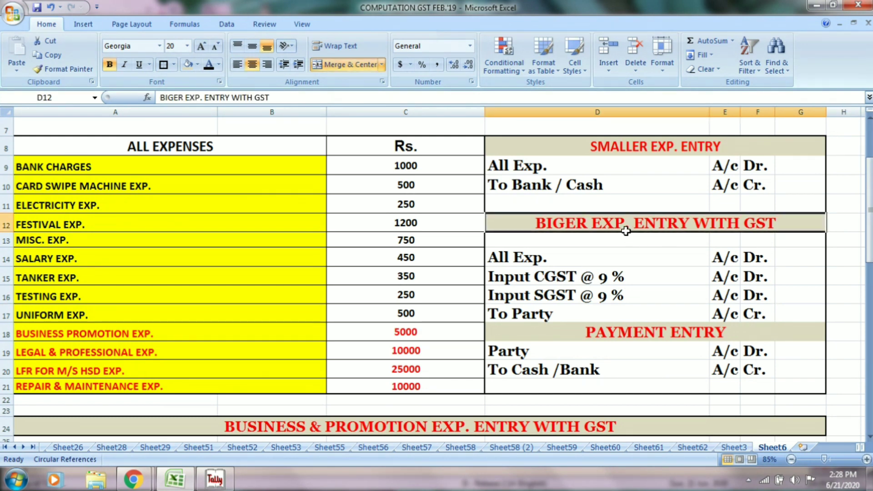
Step: Examine the party and cash/bank lines of the payment entry format, and switch to Tally 9
click(640, 331)
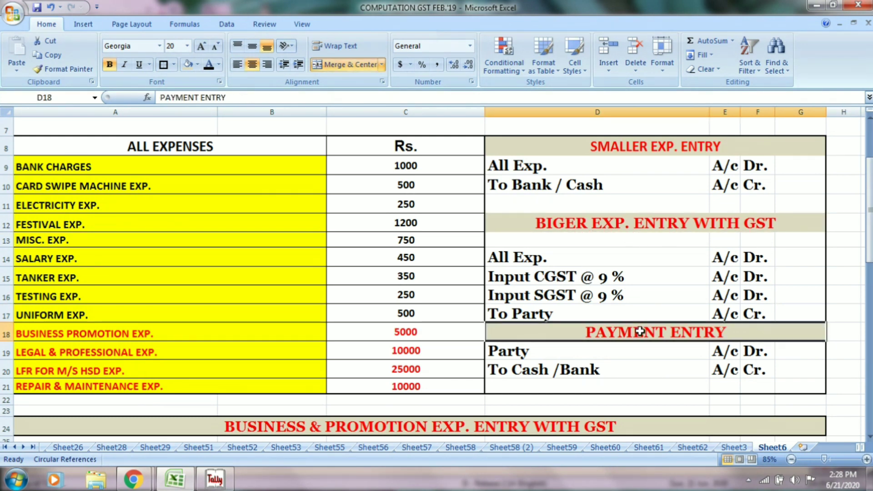
click(552, 353)
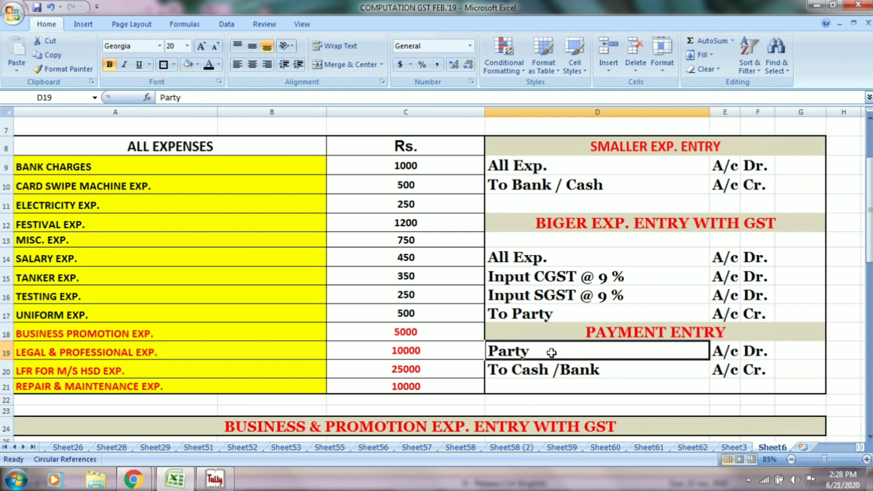
click(716, 351)
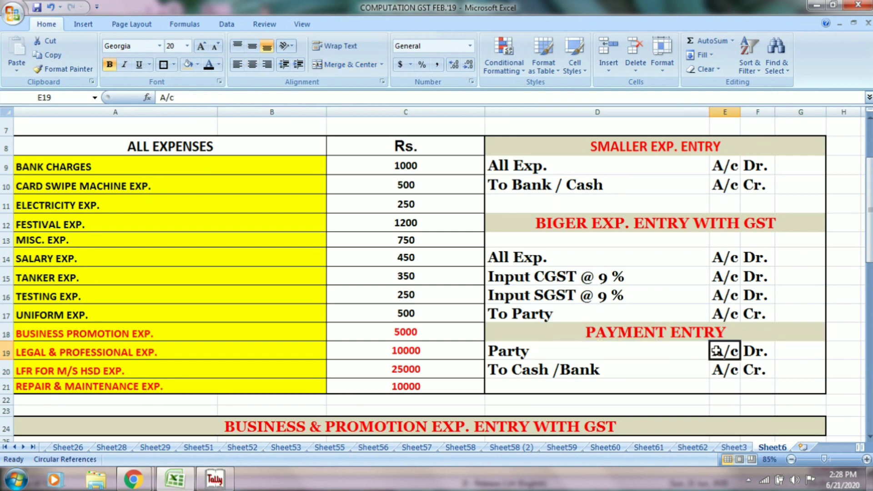
click(770, 353)
click(551, 374)
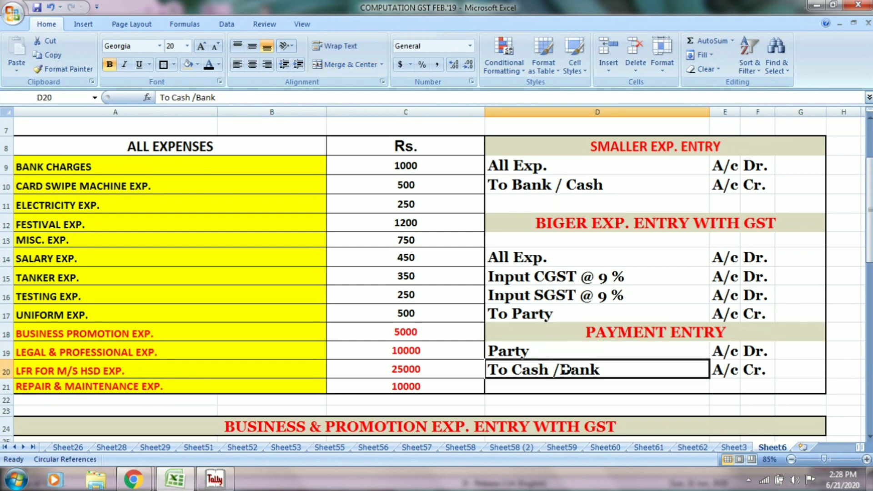
click(723, 375)
click(760, 370)
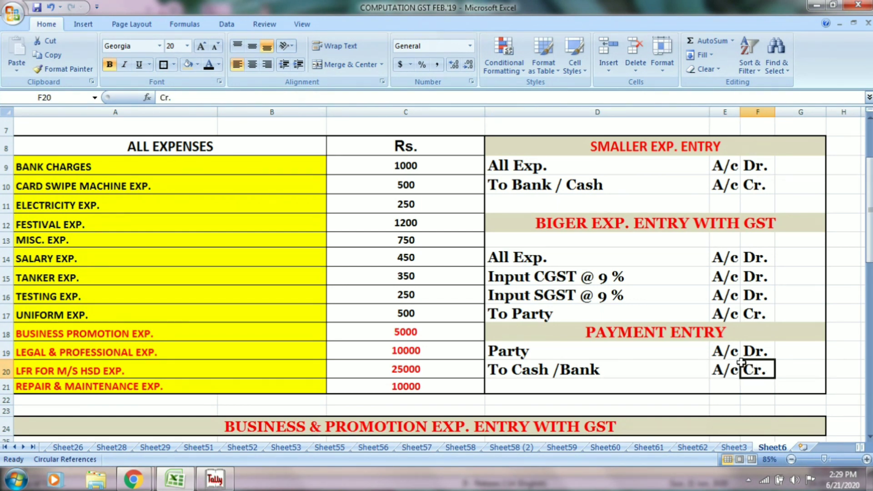
key(alt+Tab)
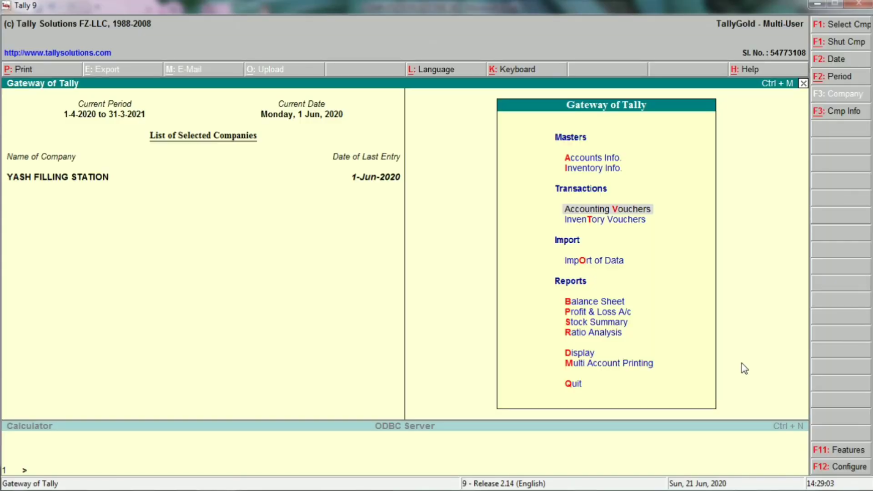
Step: Open the ledger list for altering a single ledger from the accounts masters
key(Up)
key(Up)
key(Return)
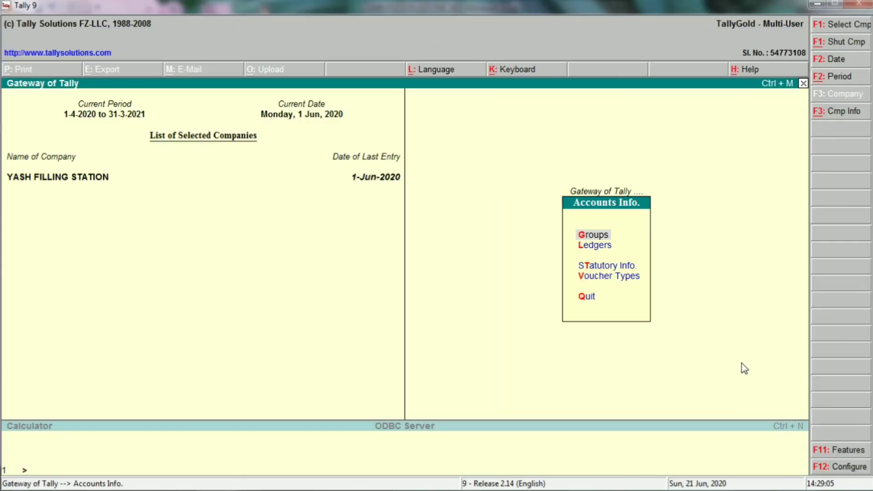
key(Down)
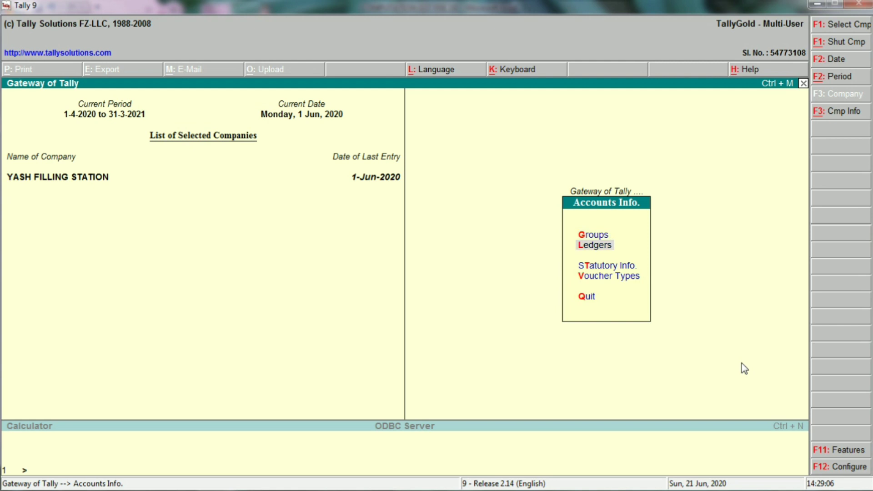
key(Return)
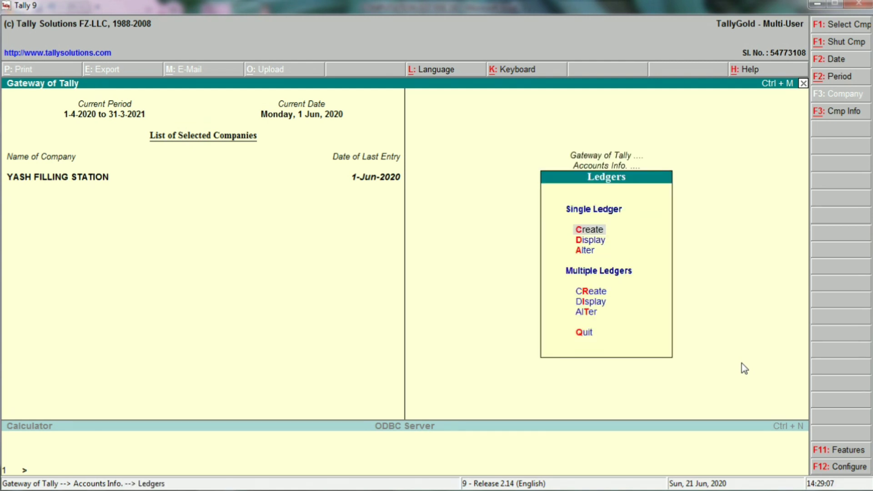
key(Down)
key(Down)
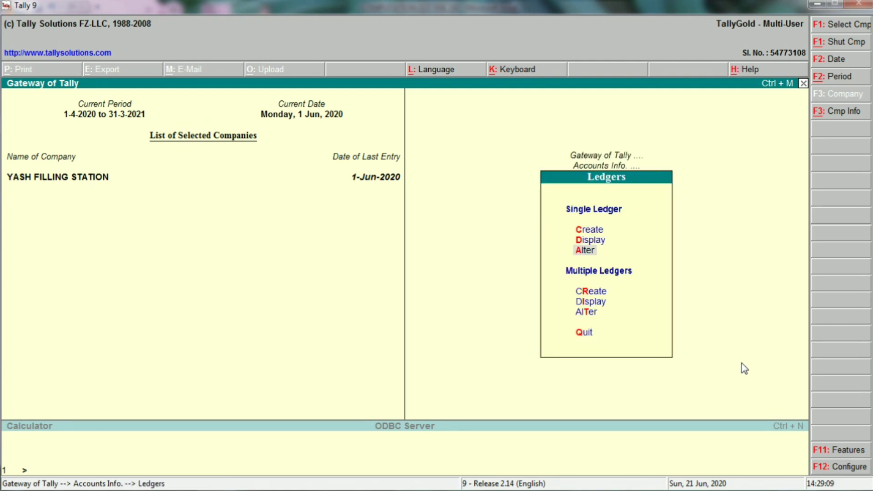
key(Return)
Step: Look up BANK CHARGES in the Excel expense list, and open the BANK CHARGES ledger for alteration in Tally 9
key(alt+Tab)
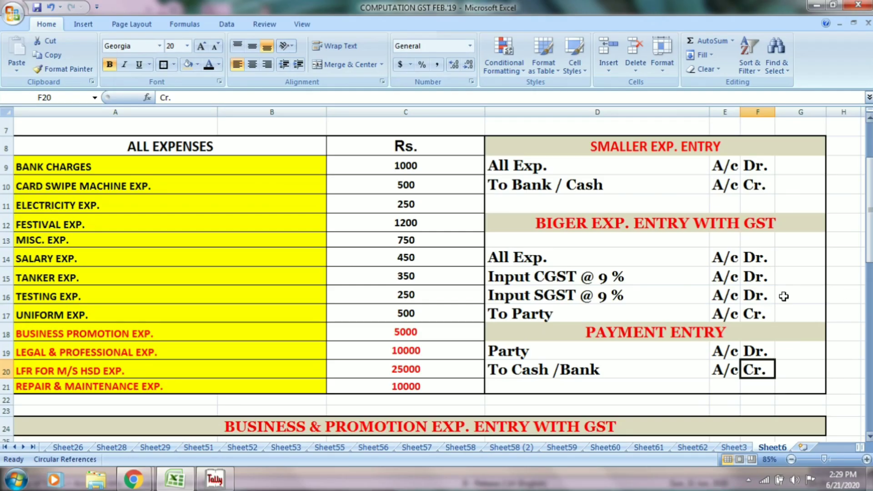
click(220, 163)
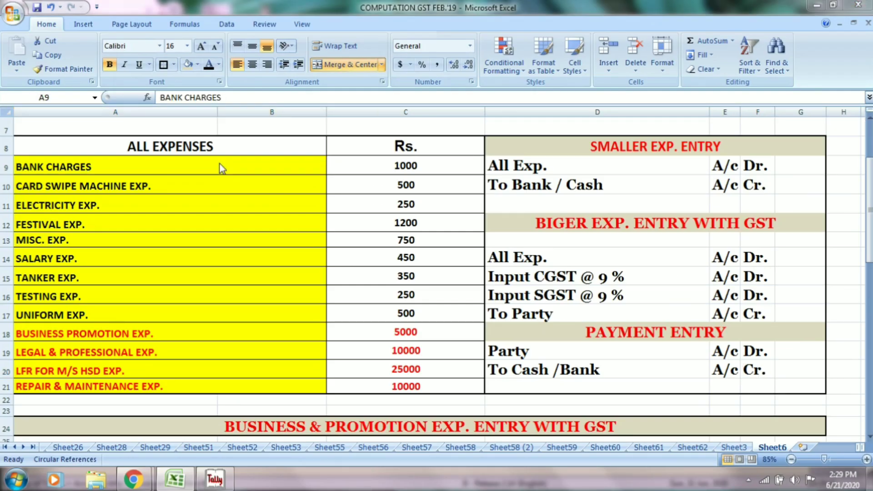
key(alt+Tab)
text(BANK)
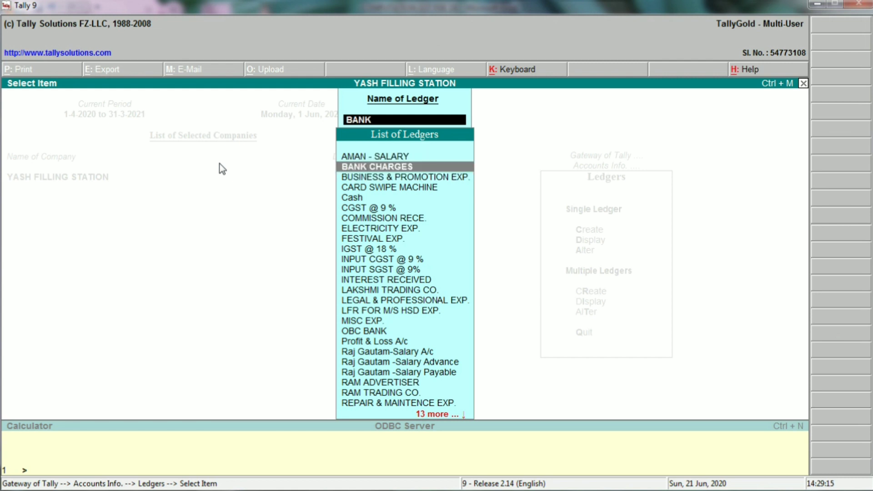
key(Return)
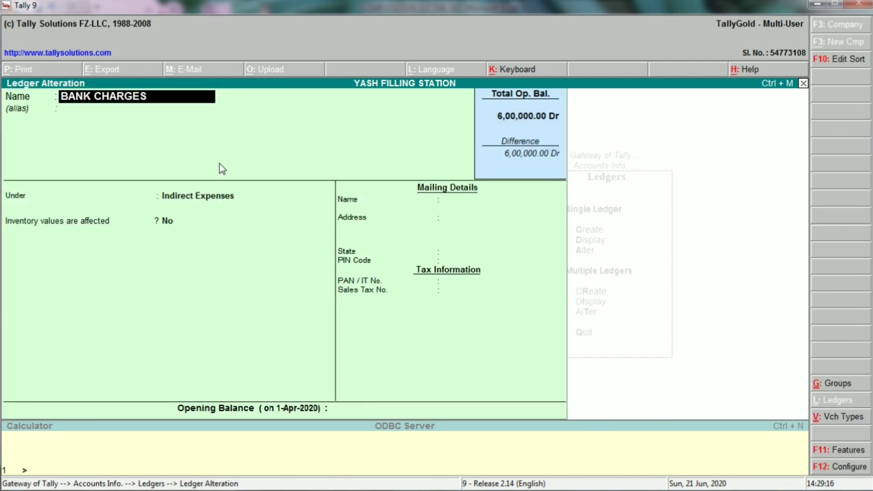
Step: Assign the BANK CHARGES ledger to the Indirect Expenses group and accept the alteration
key(Return)
key(Return)
text(IN)
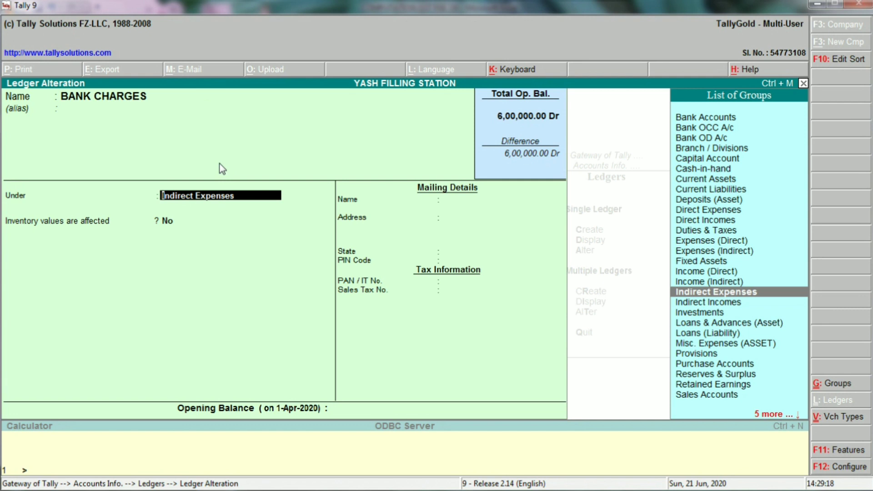
text(D)
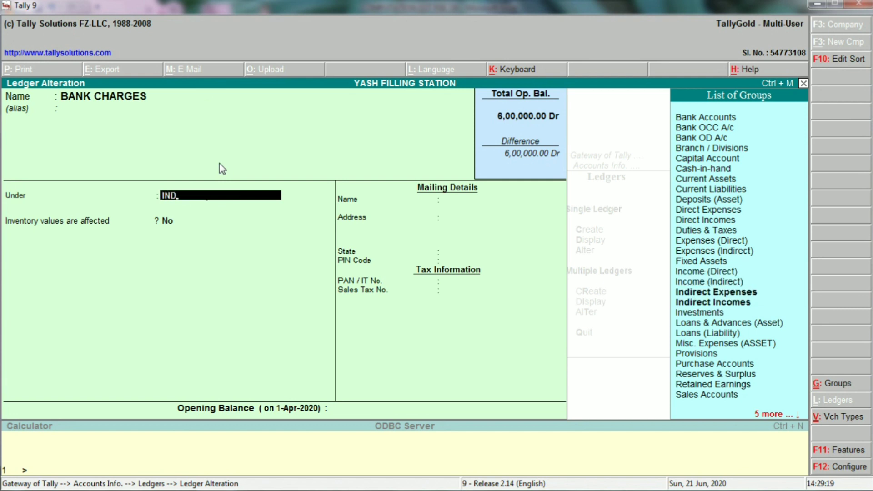
key(Return)
key(Return)
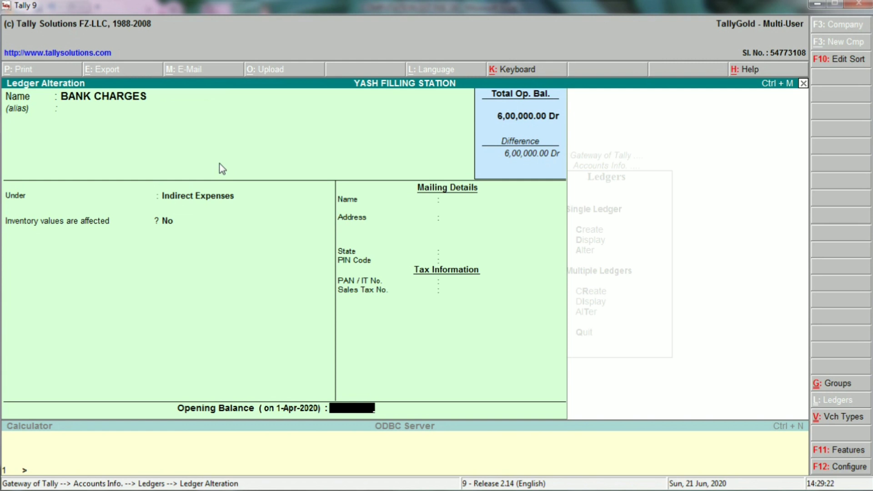
key(Return)
key(Return)
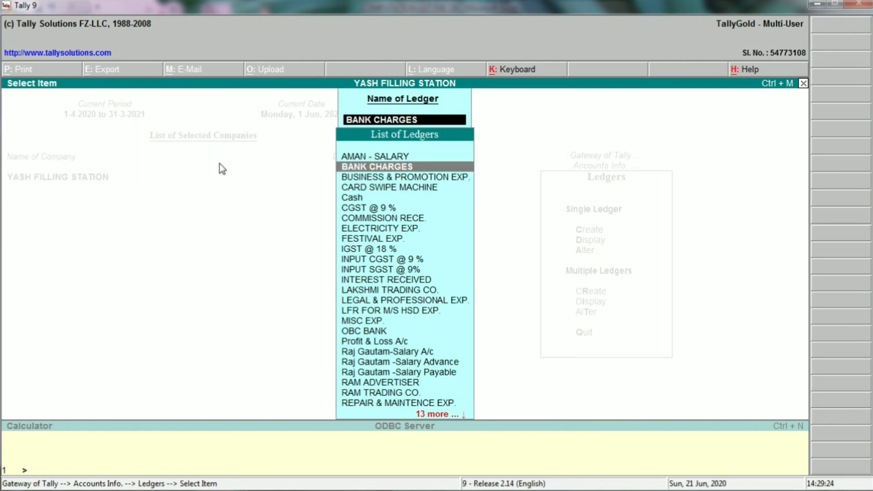
Step: Switch to Excel, fill the BANK CHARGES cell with white, and select the CARD SWIPE MACHINE EXP. cell
key(alt+Tab)
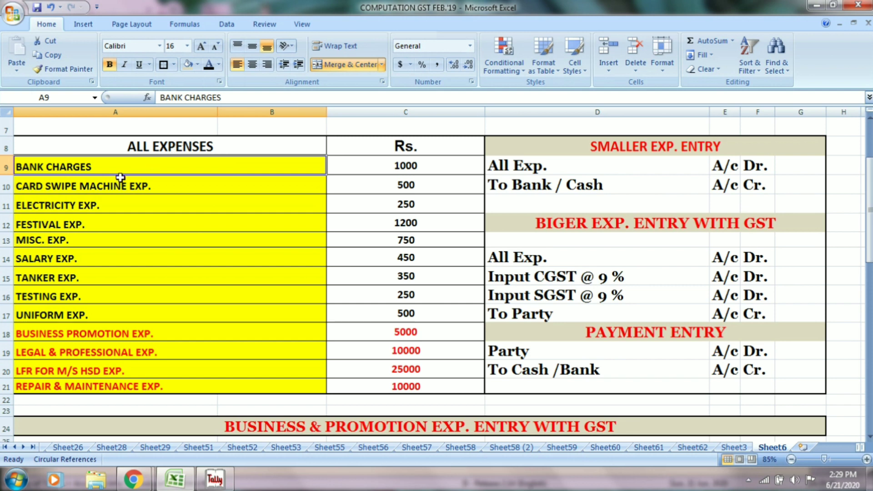
click(198, 65)
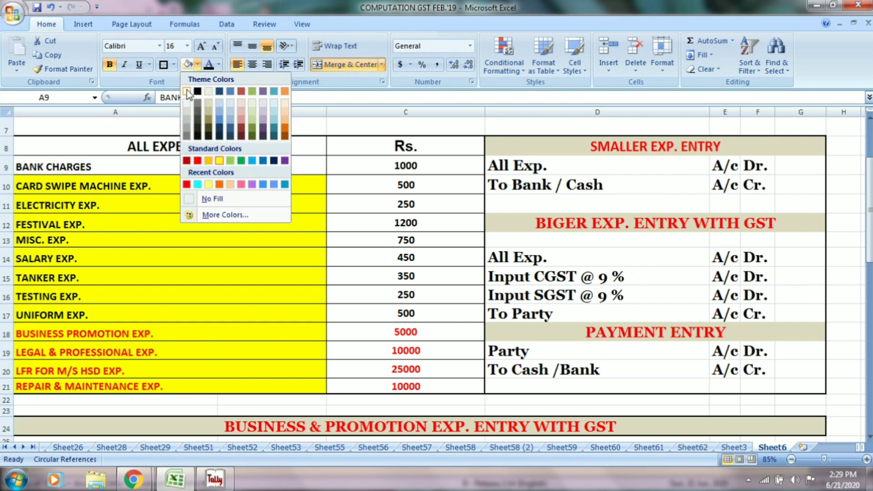
click(187, 91)
click(80, 185)
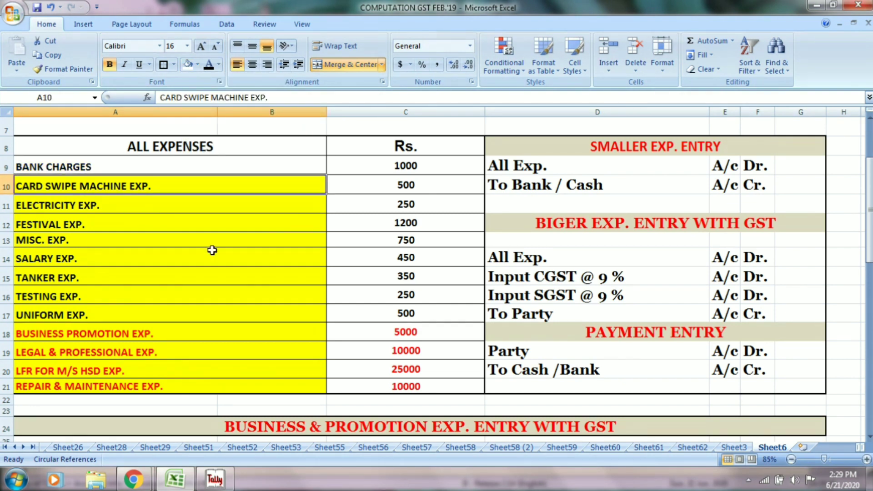
Step: Switch to Tally 9, assign the CARD SWIPE MACHINE ledger to the Indirect Expenses group, and accept the alteration
key(alt+Tab)
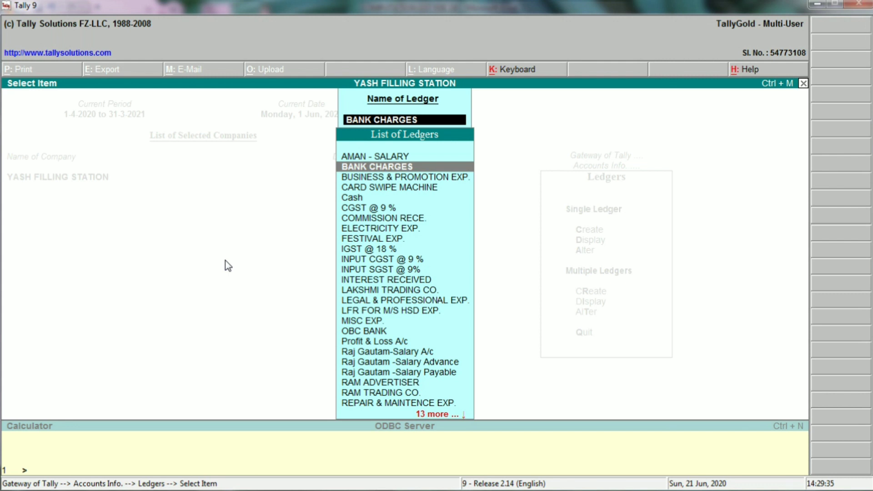
text(CARD)
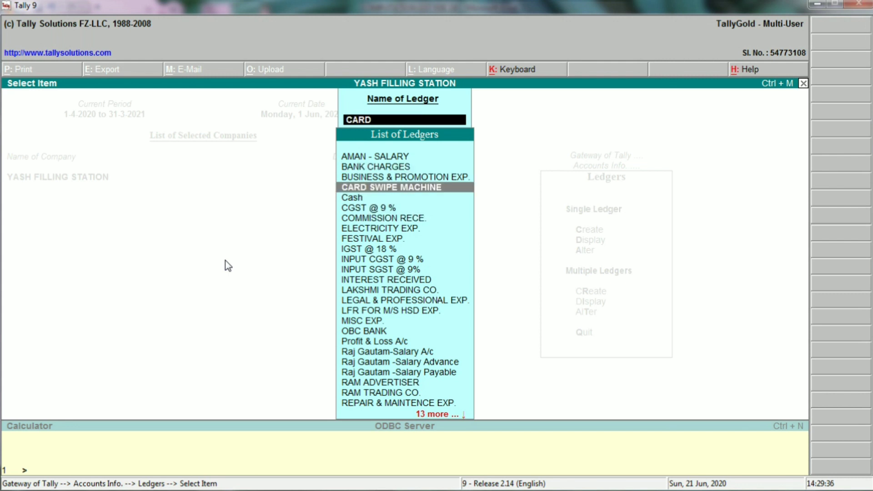
key(Return)
key(Return)
key(Return)
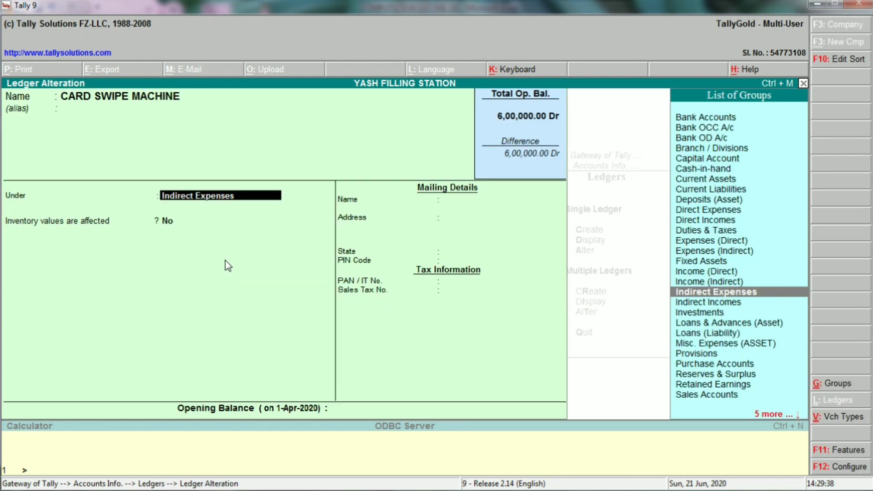
text(IND)
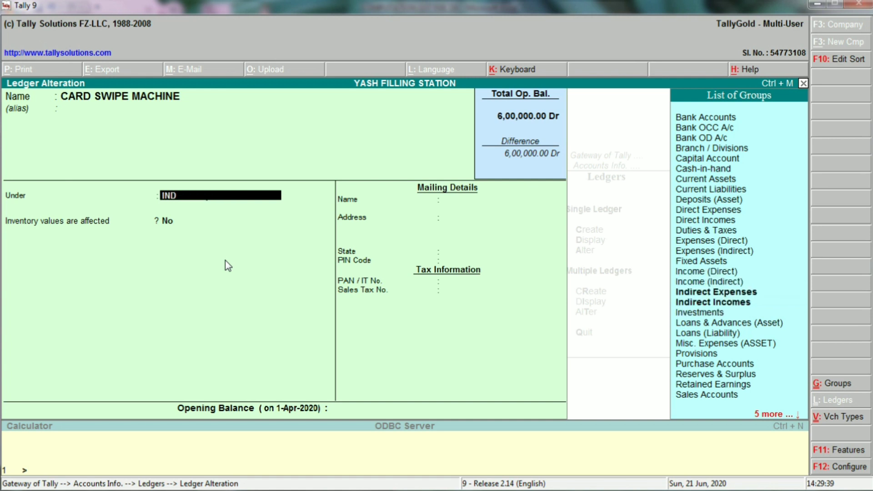
key(Down)
key(Up)
key(Return)
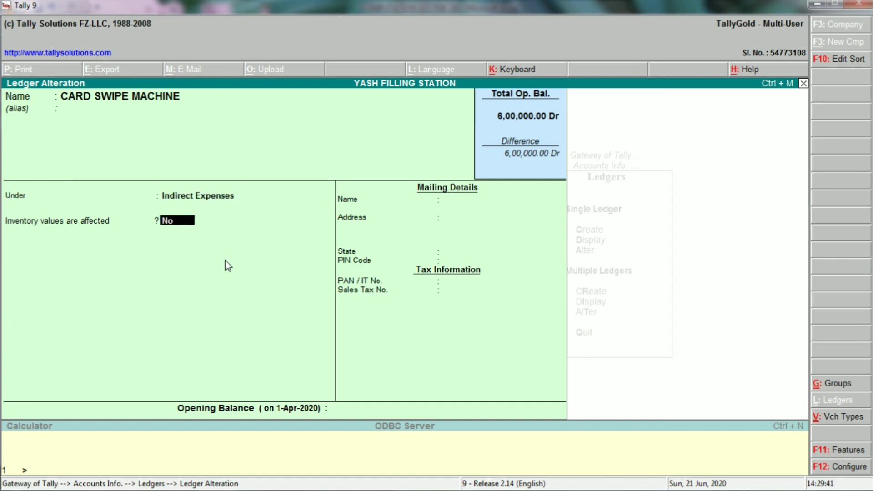
key(Return)
key(Return)
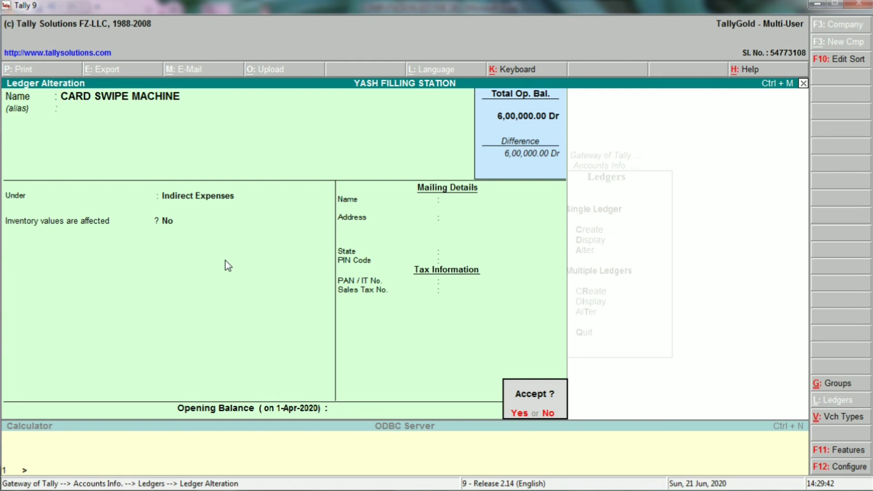
key(Return)
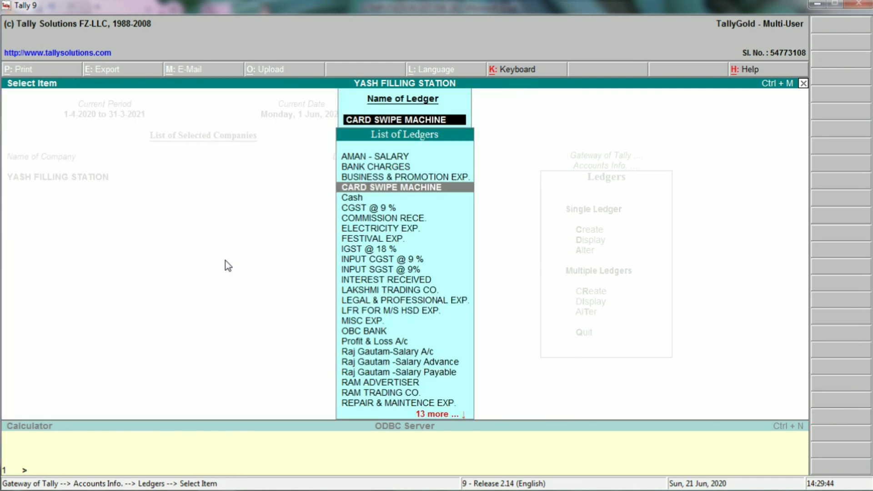
Step: Switch to Excel, fill the CARD SWIPE MACHINE EXP. cell with white, and select the ELECTRICITY EXP. cell
key(alt+Tab)
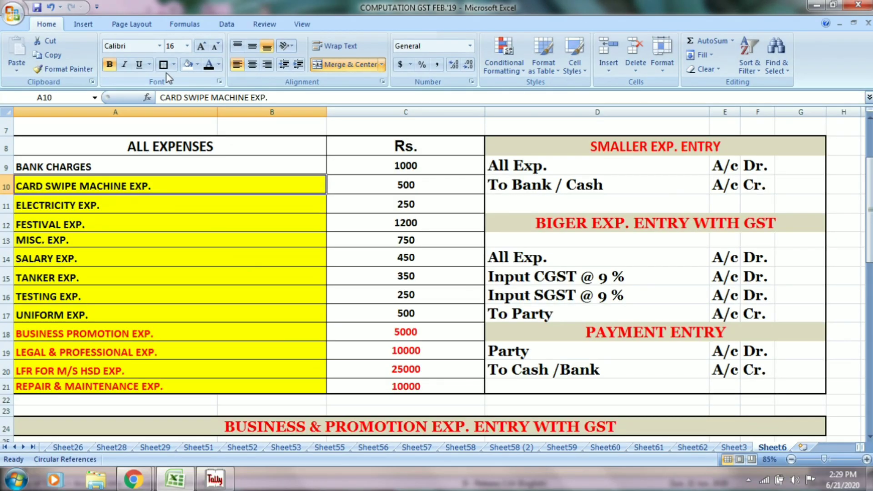
click(188, 64)
click(74, 208)
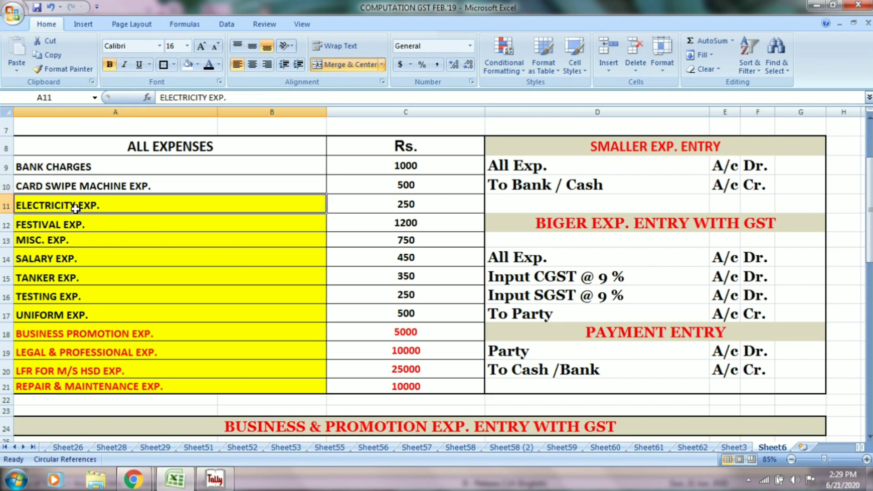
Step: Switch to Tally 9, assign the ELECTRICITY EXP. ledger to the Indirect Expenses group, and accept the alteration
key(alt+Tab)
text(ELE)
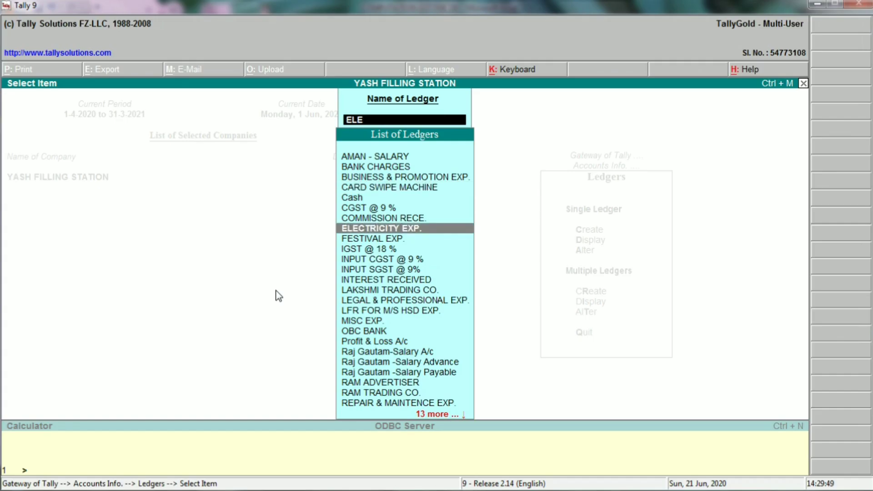
key(Return)
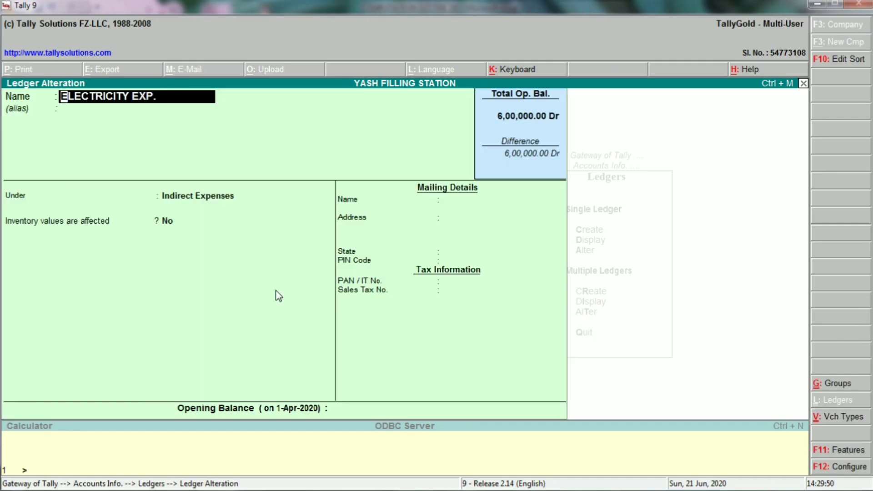
key(Return)
key(Return)
text(IND)
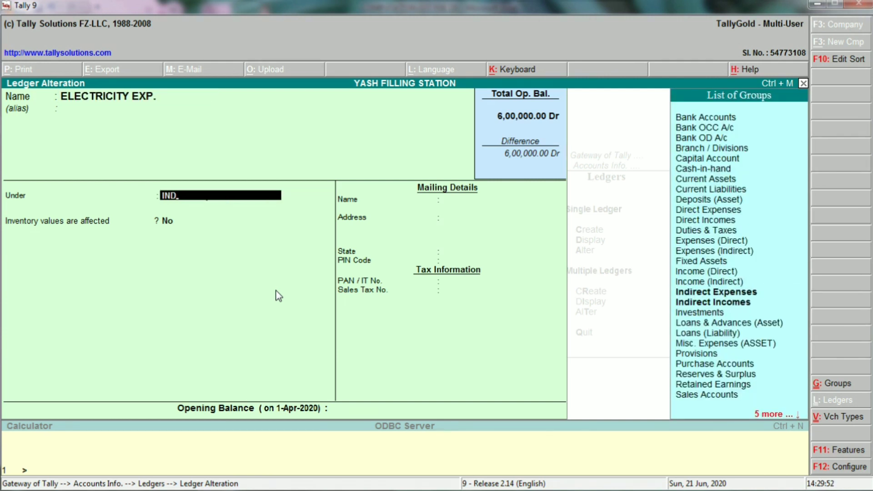
key(Down)
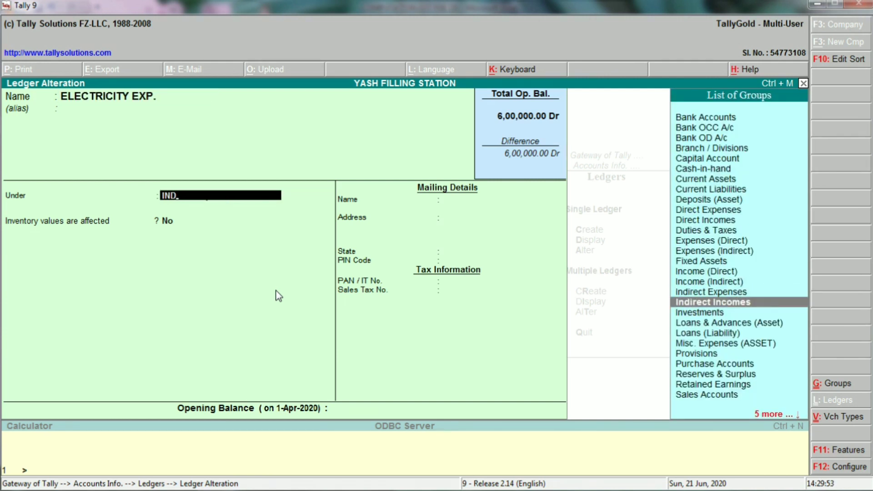
key(Up)
key(Return)
key(Return)
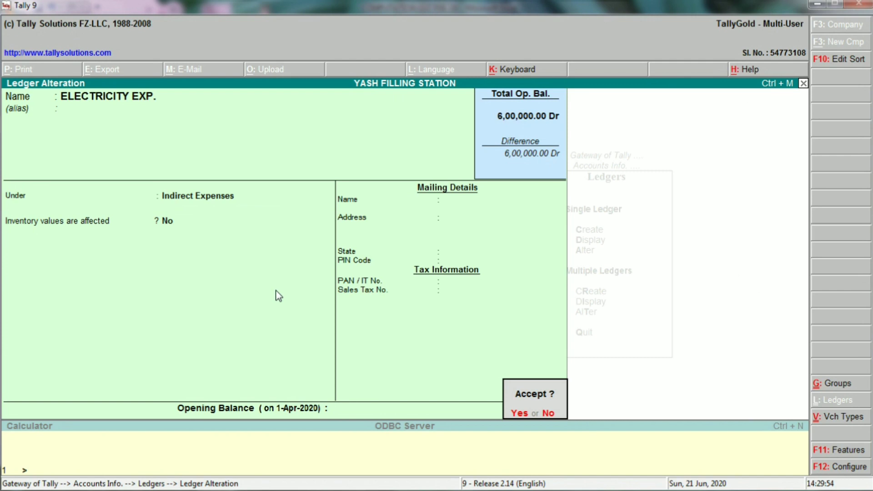
key(Return)
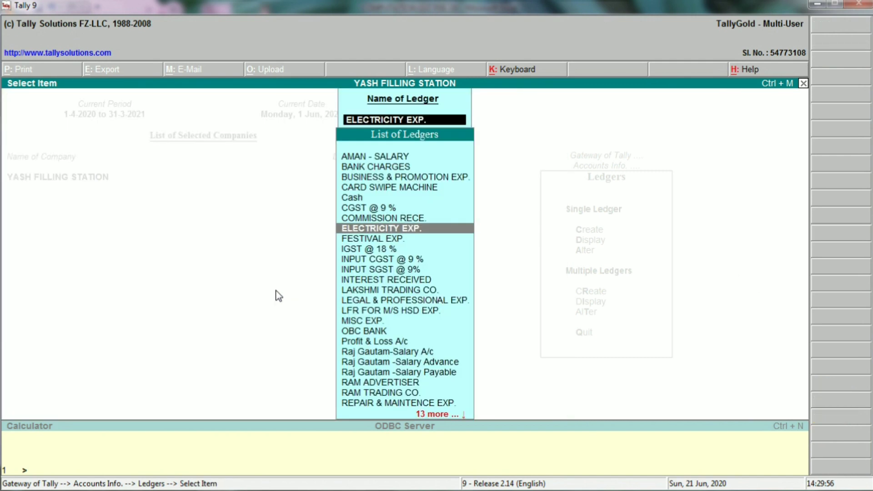
Step: Switch to Excel, fill the ELECTRICITY EXP. cell with white, and return to Tally 9
key(alt+Tab)
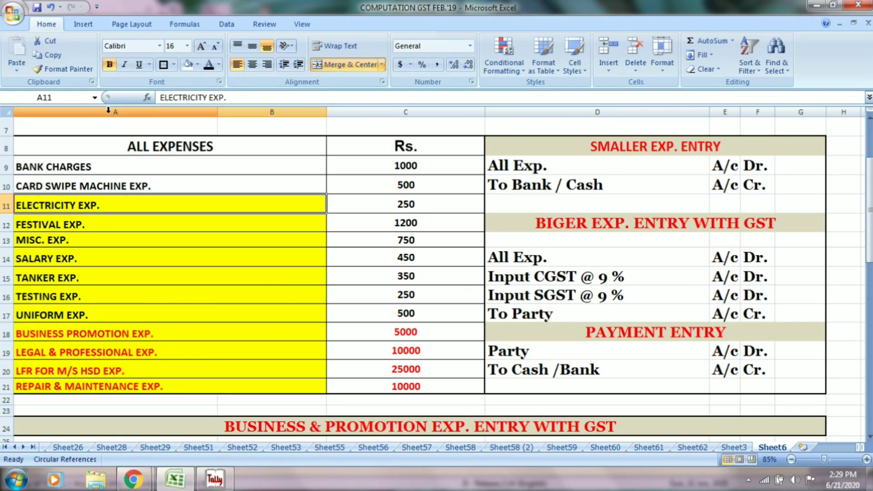
click(187, 64)
key(alt+Tab)
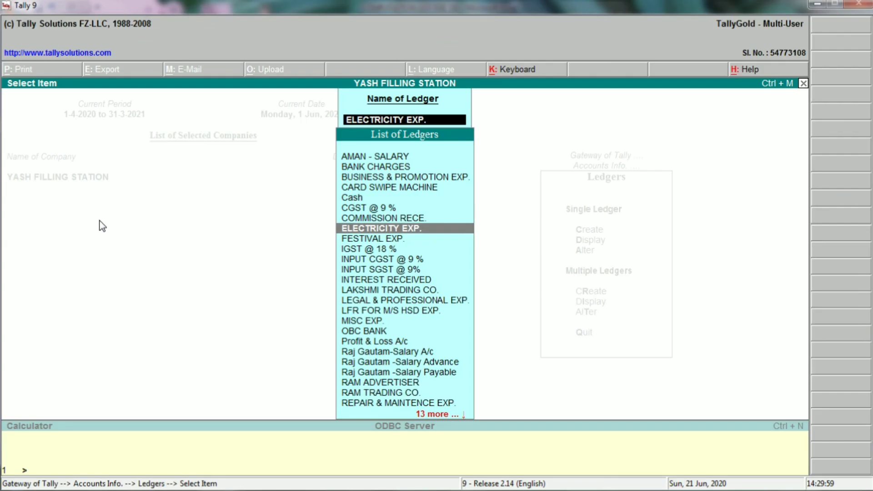
Step: Assign the FESTIVAL EXP. ledger to the Indirect Expenses group and accept the alteration
text(FES)
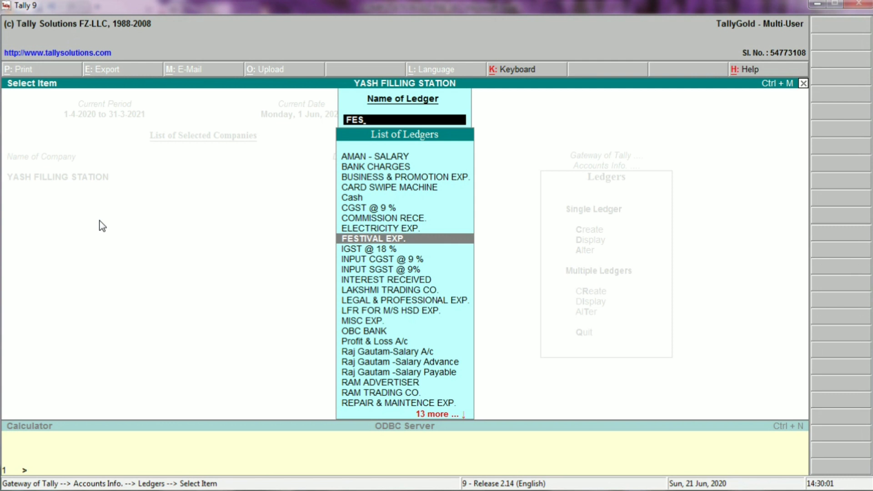
key(Return)
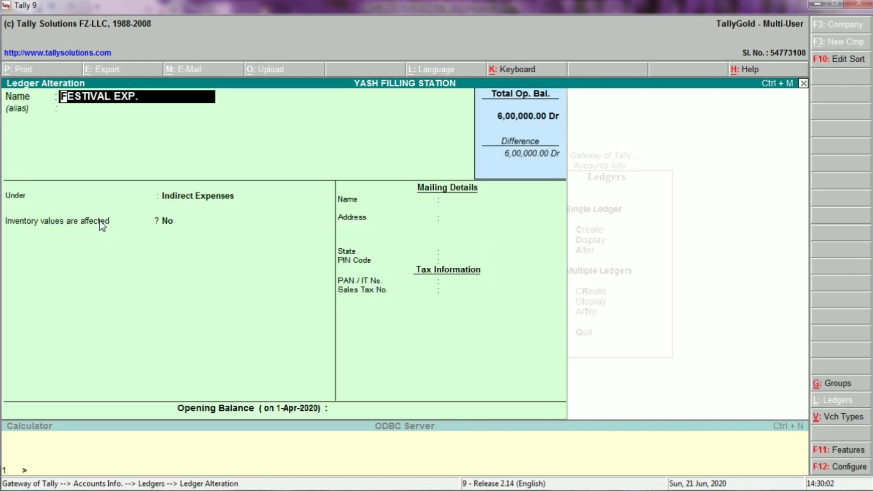
key(Return)
key(Return)
text(IND)
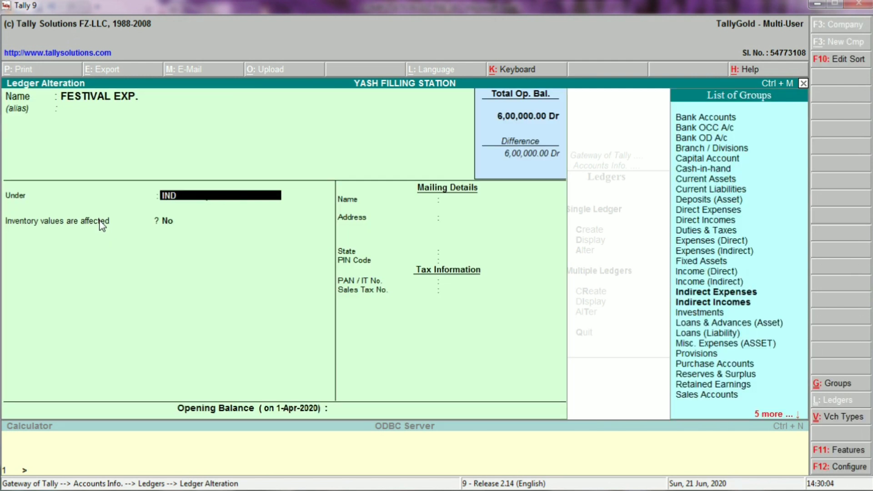
key(Return)
key(Return)
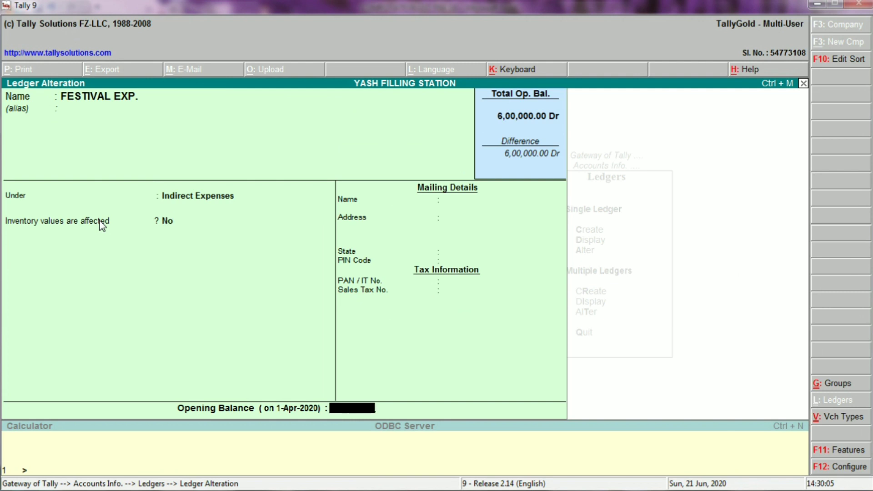
key(Return)
key(Return)
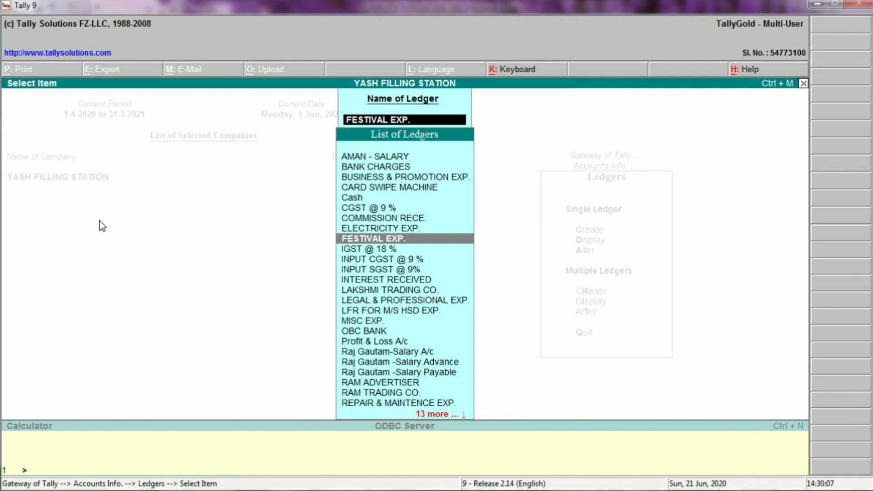
Step: Switch to Excel, fill the FESTIVAL EXP. cell with white, and select the MISC. EXP. cell
key(alt+Tab)
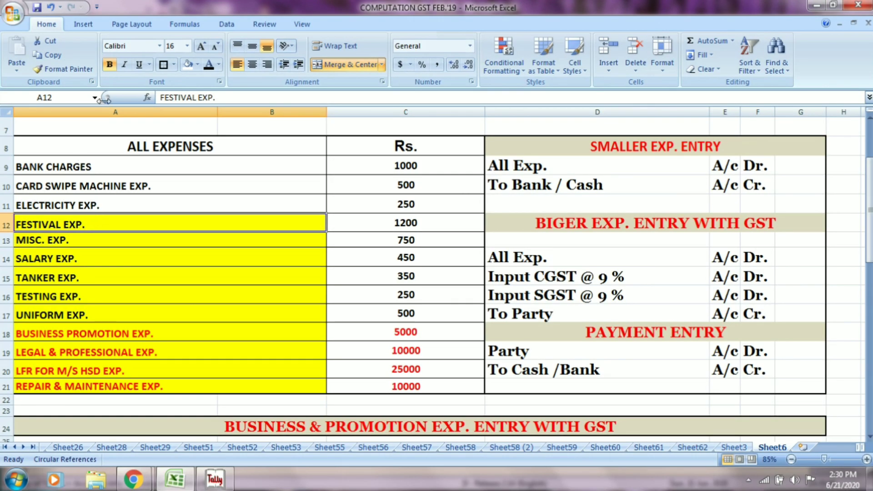
click(189, 68)
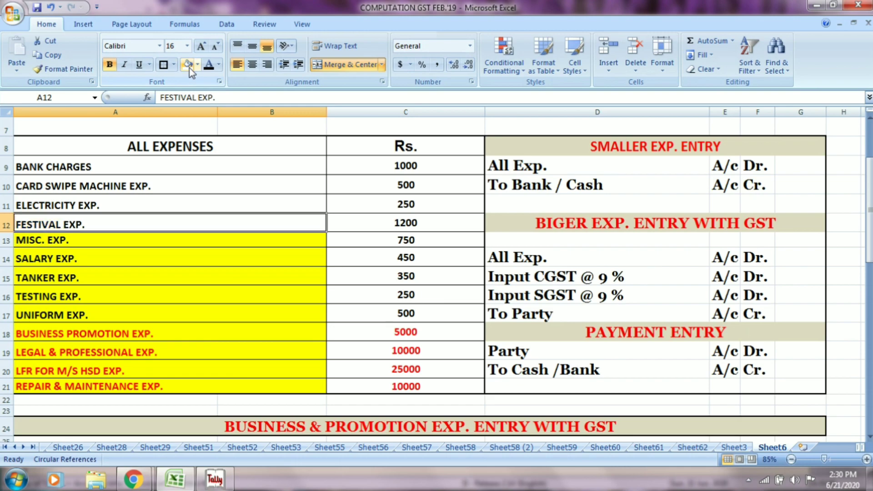
click(99, 244)
Step: Switch to Tally 9, assign the MISC EXP. ledger to the Indirect Expenses group, and accept the alteration
key(alt+Tab)
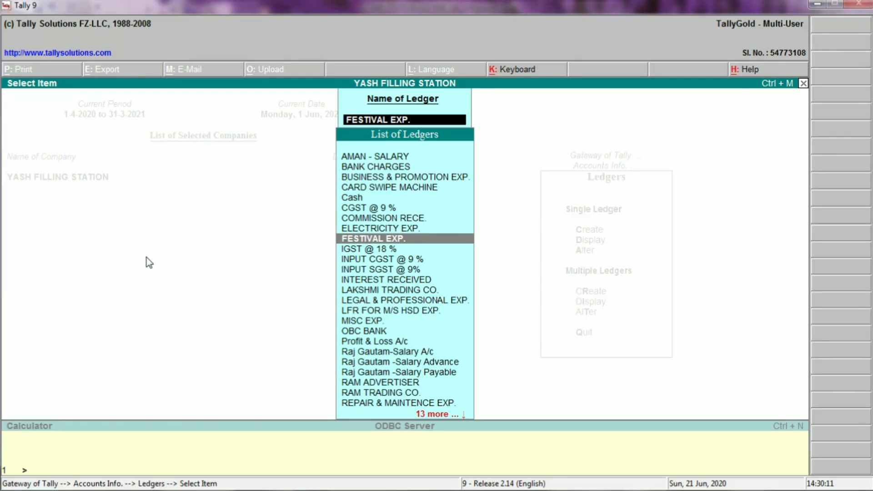
text(MIS)
key(Return)
key(Return)
key(Return)
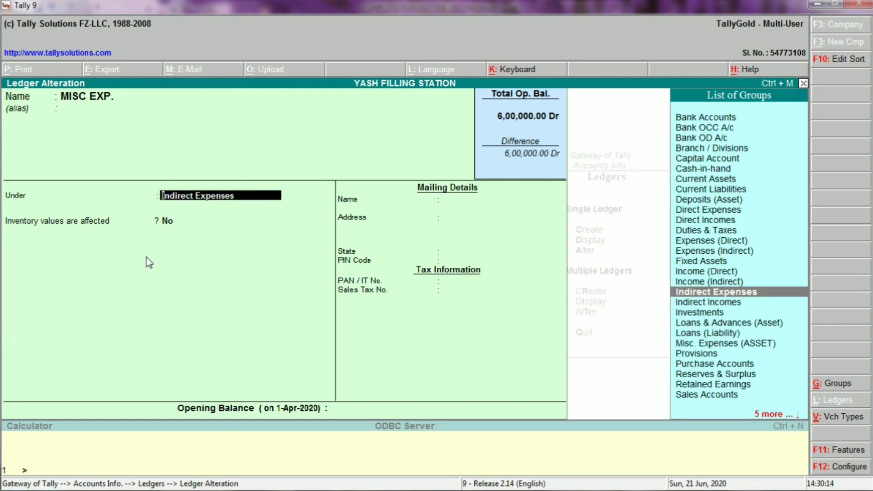
text(IND)
key(Return)
key(Return)
key(Return)
key(Return)
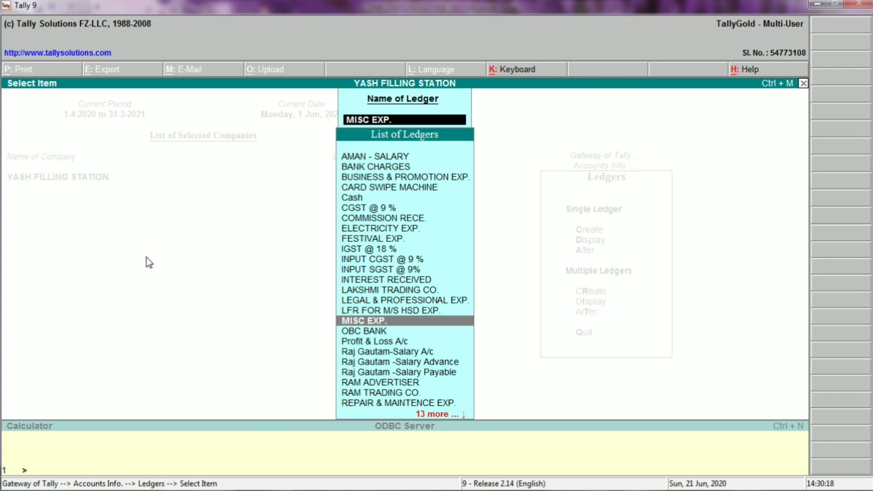
Step: Switch to Excel, fill the MISC. EXP. cell with white, and select the SALARY EXP. cell
key(alt+Tab)
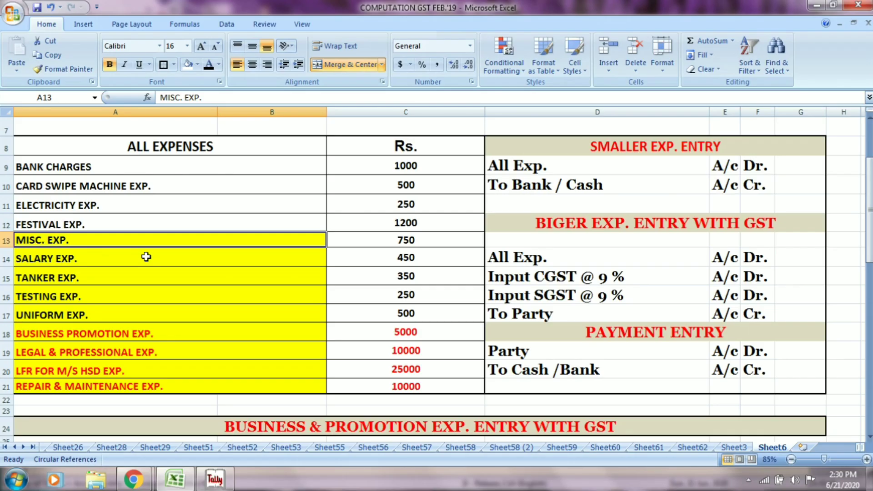
click(187, 66)
click(91, 259)
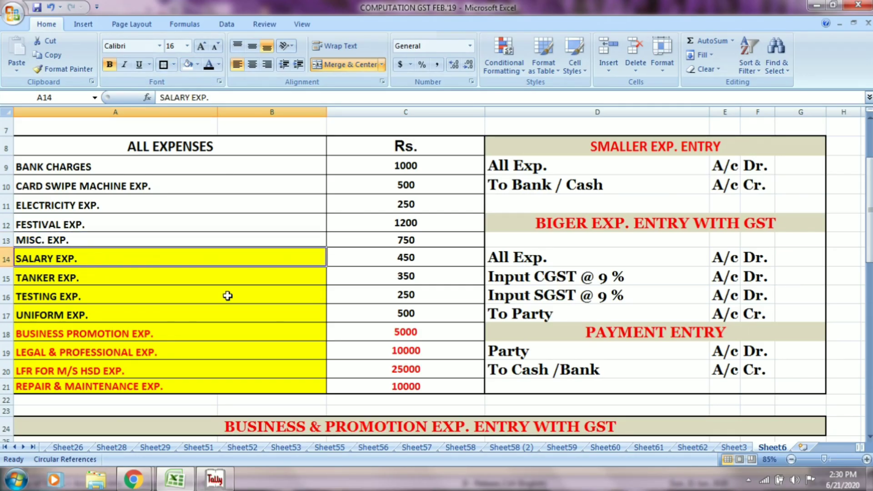
Step: Switch to Tally 9, assign the SALARY EXP. ledger to the Indirect Expenses group, and accept the alteration
key(alt+Tab)
text(SALA)
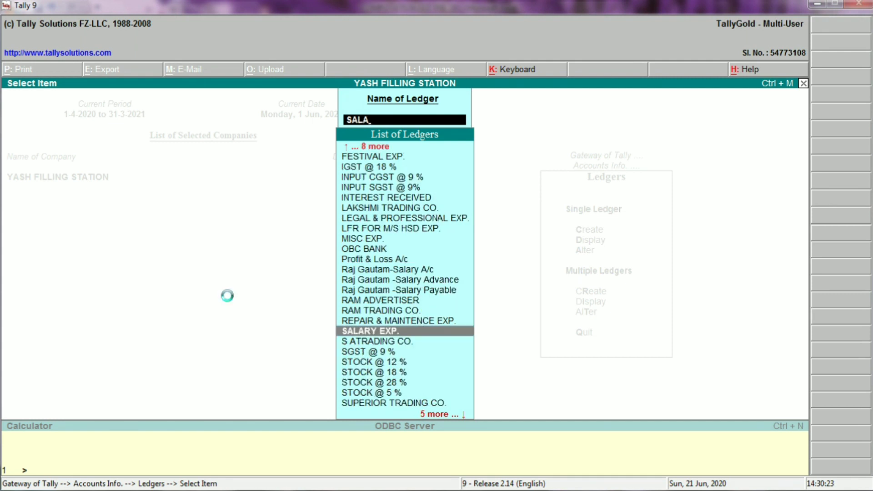
key(Return)
key(Return)
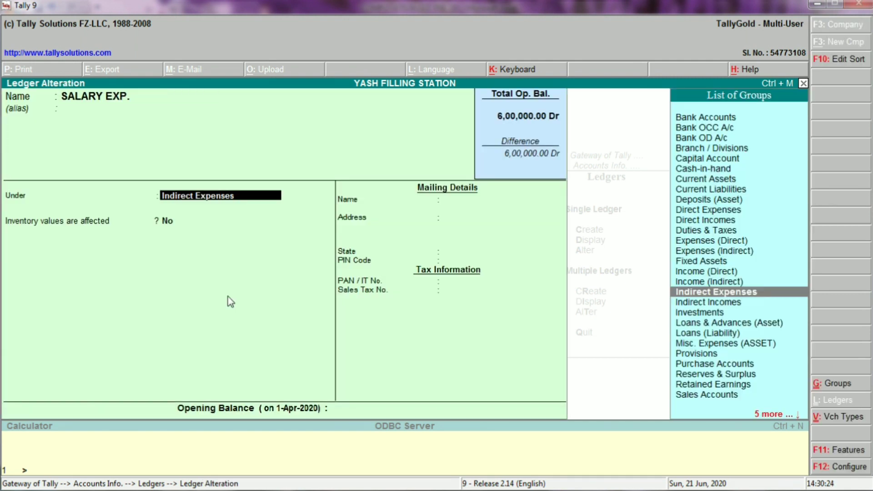
key(Return)
key(BackSpace)
text(IND)
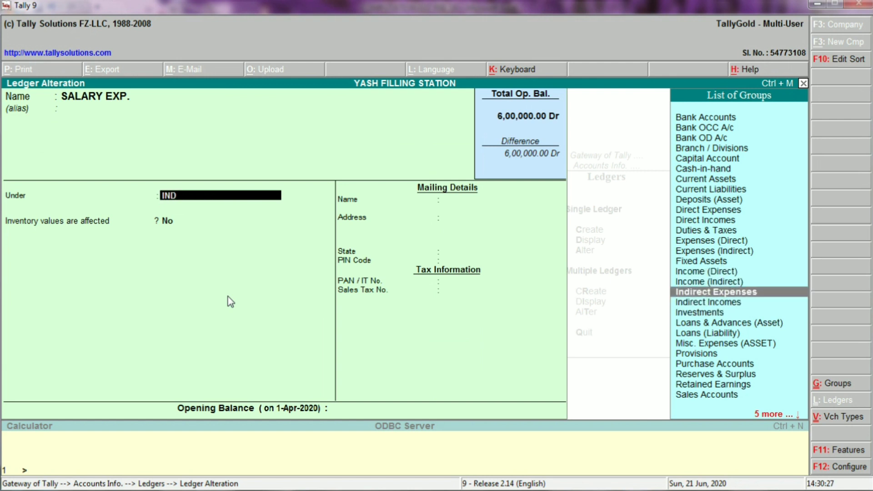
key(Return)
key(Return)
key(Return)
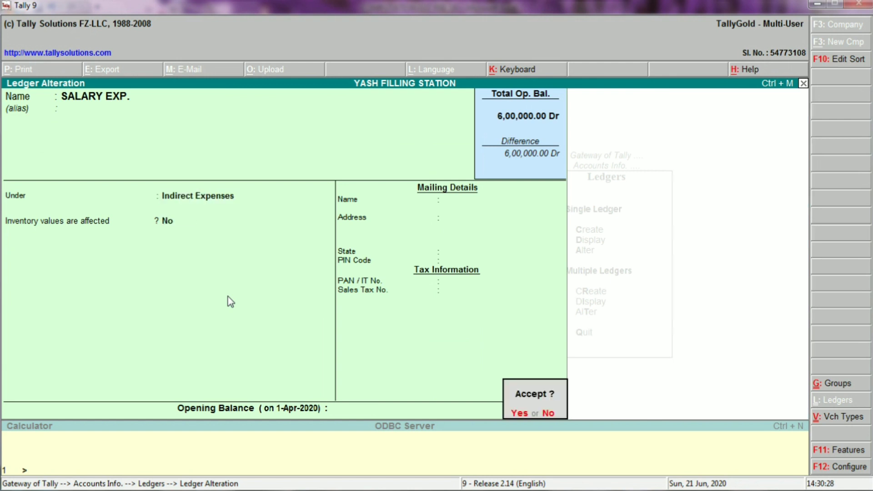
key(Return)
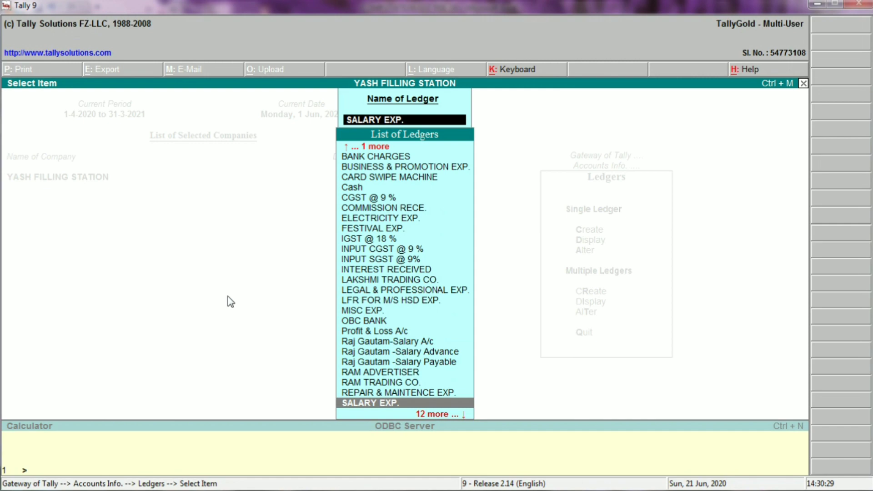
Step: Switch to Excel, fill the SALARY EXP. cell with white, and select the TANKER EXP. cell
key(alt+Tab)
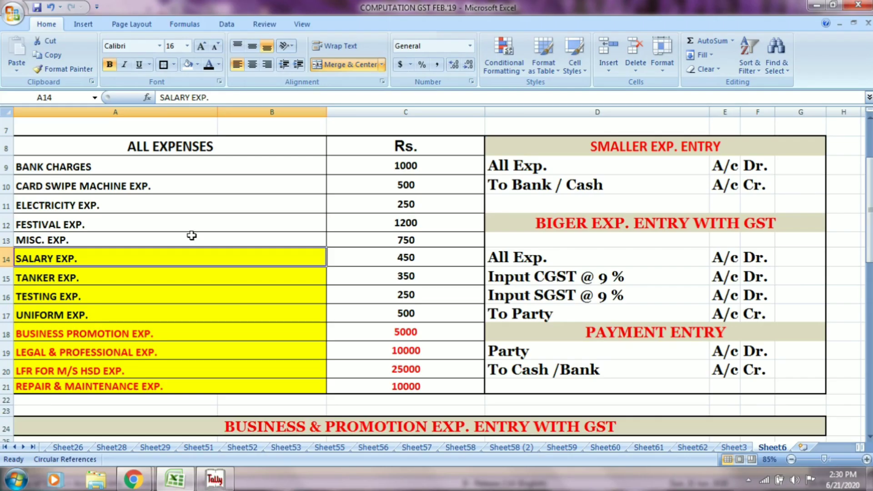
click(188, 64)
click(90, 277)
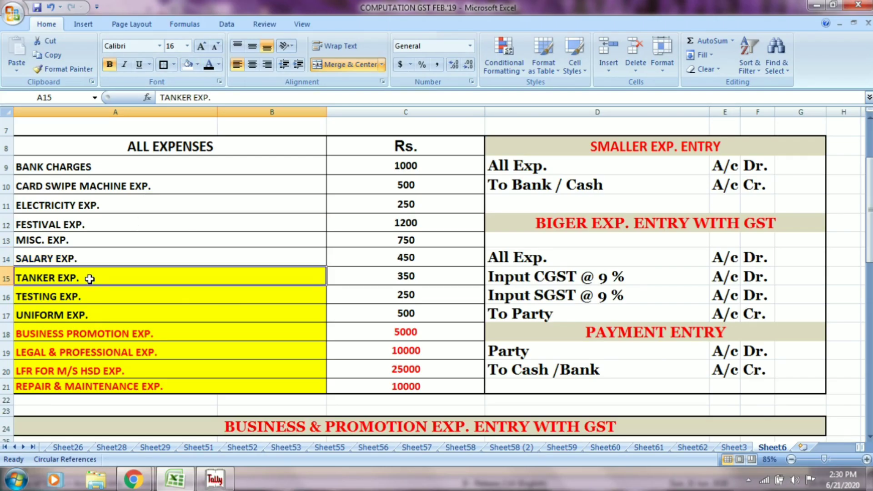
Step: Switch to Tally 9, assign the TANKER EXP. ledger to the Indirect Expenses group, and accept the alteration
key(alt+Tab)
text(TA)
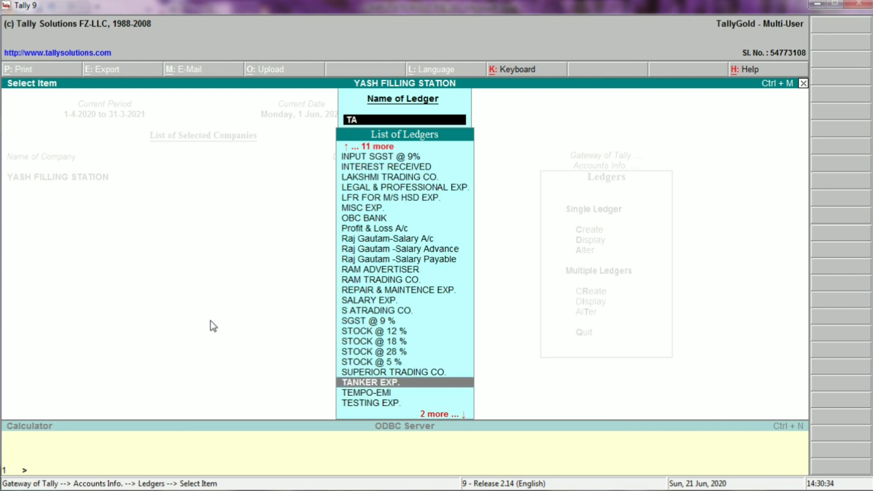
text(NKER)
key(Return)
key(Return)
text(IND)
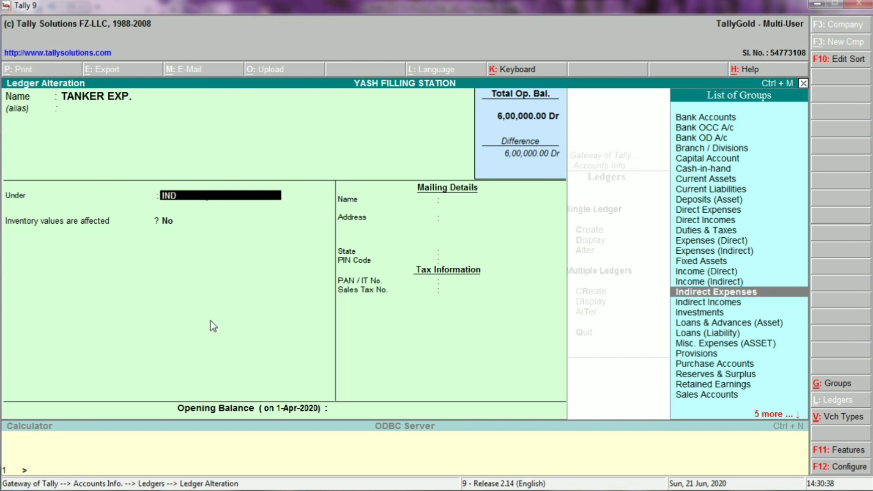
key(Return)
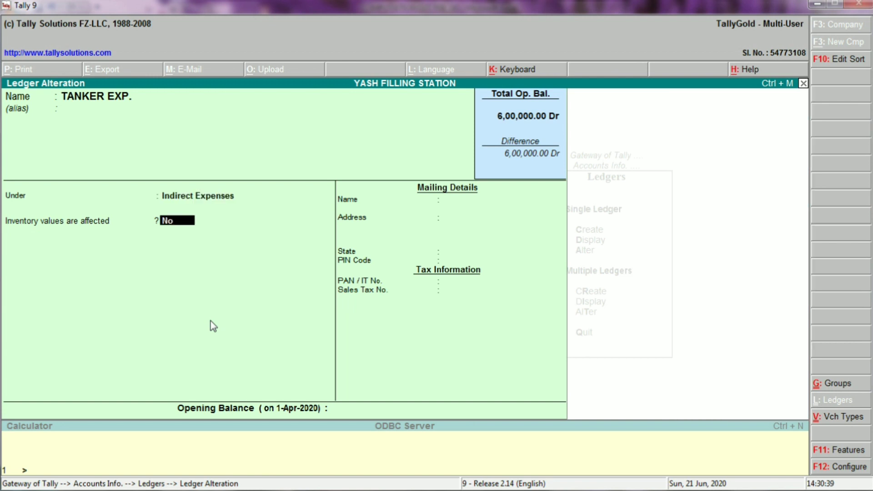
key(Return)
key(Return)
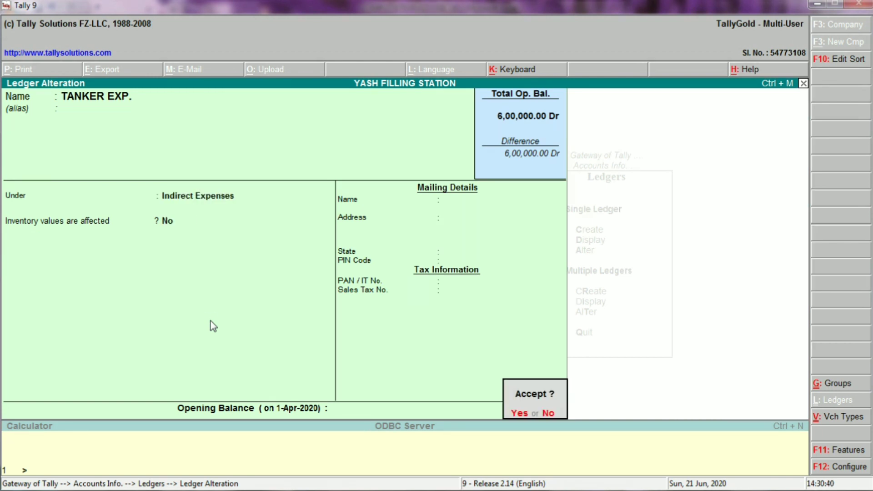
key(Return)
Step: Switch to Excel, fill the TANKER EXP. cell with white, select the TESTING EXP. cell, and return to Tally 9
key(alt+Tab)
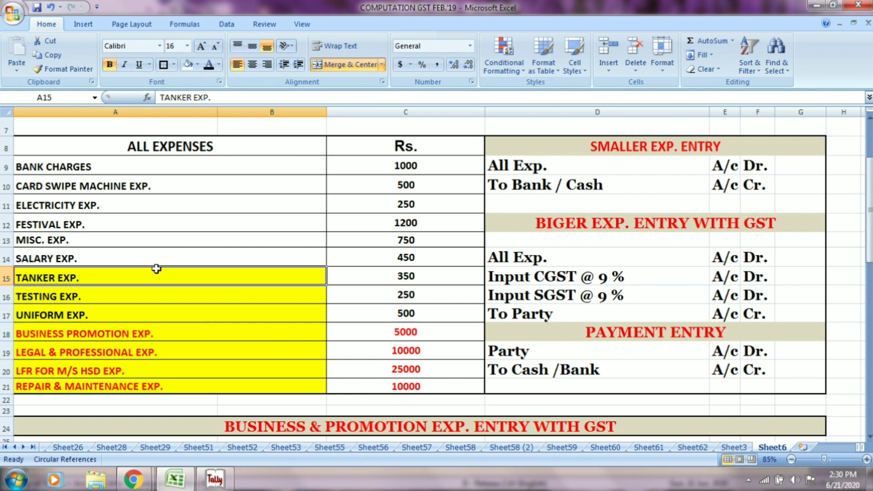
click(100, 299)
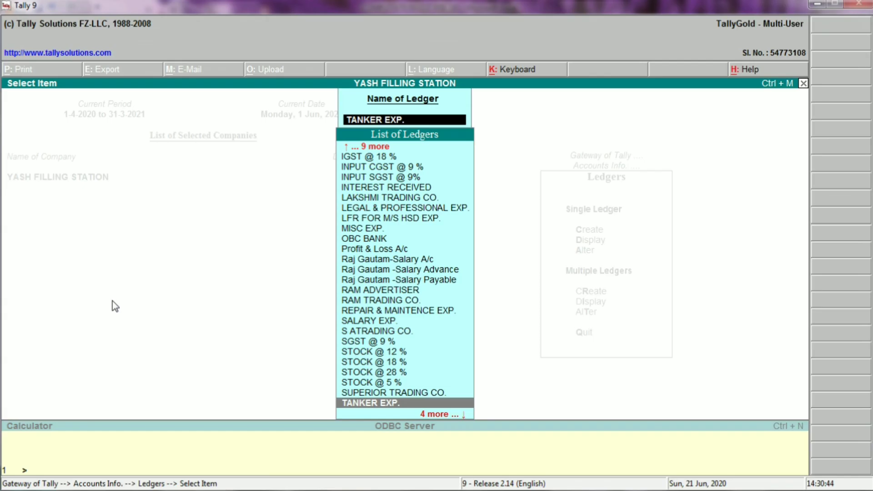
Step: Assign the TESTING EXP. ledger to the Indirect Expenses group and accept the alteration
text(TE)
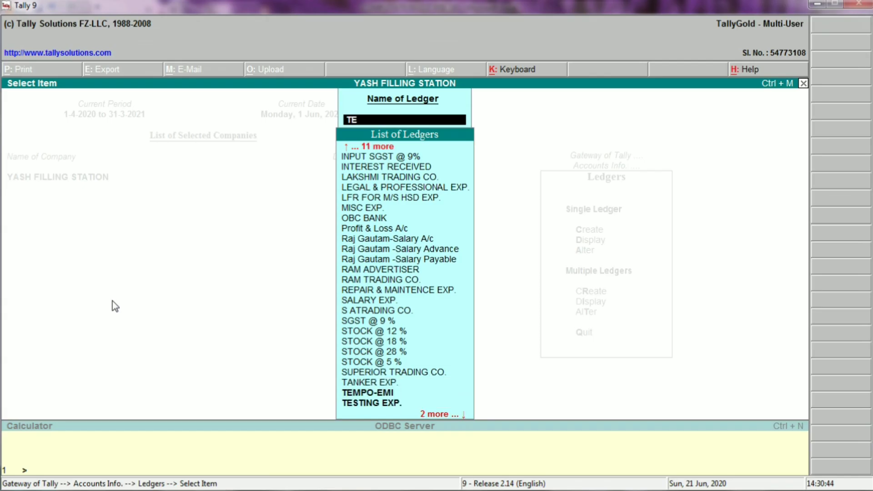
text(ST)
key(Return)
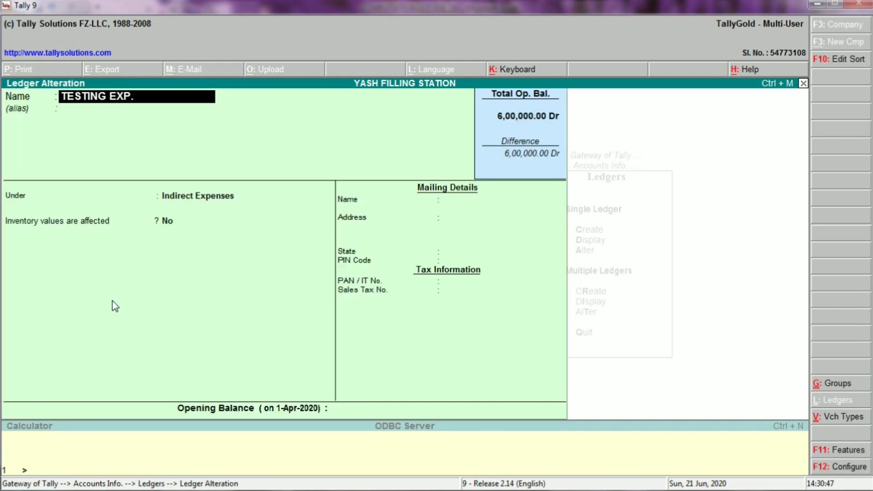
key(Return)
key(Return)
text(IND)
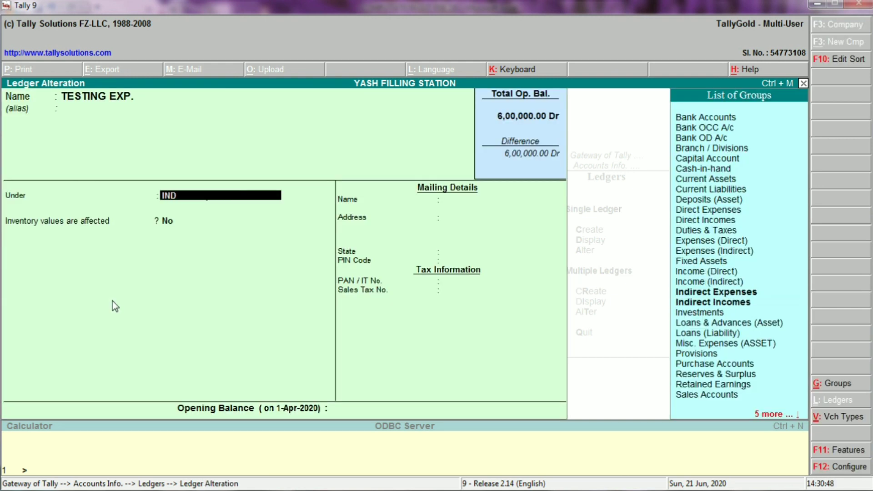
key(Return)
key(Return)
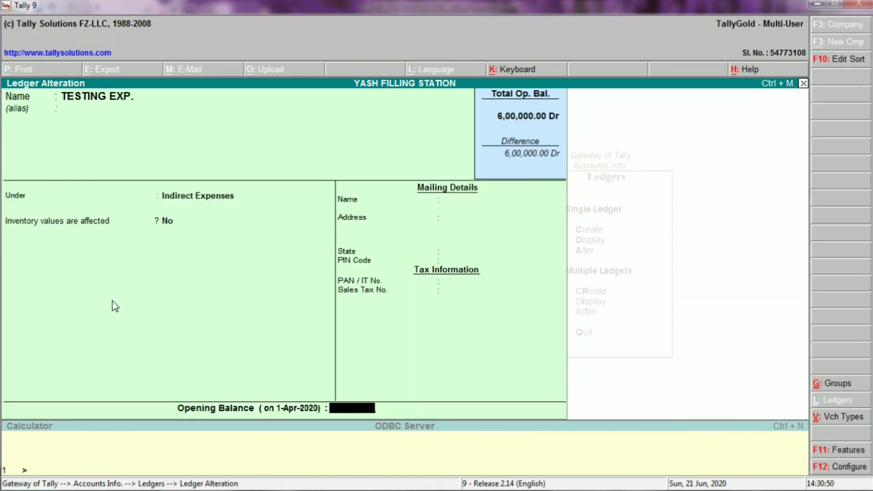
key(Return)
key(Return)
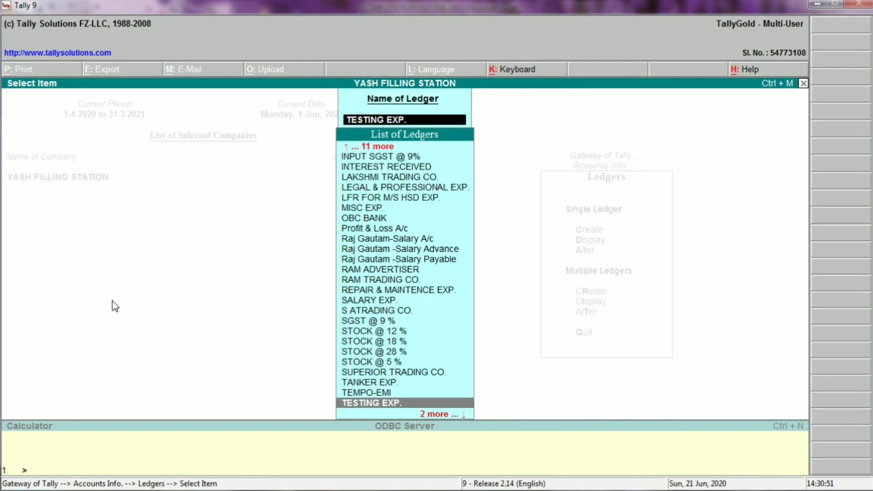
Step: Switch to Excel, fill the TESTING EXP. cell with white, and select the UNIFORM EXP. cell
key(alt+Tab)
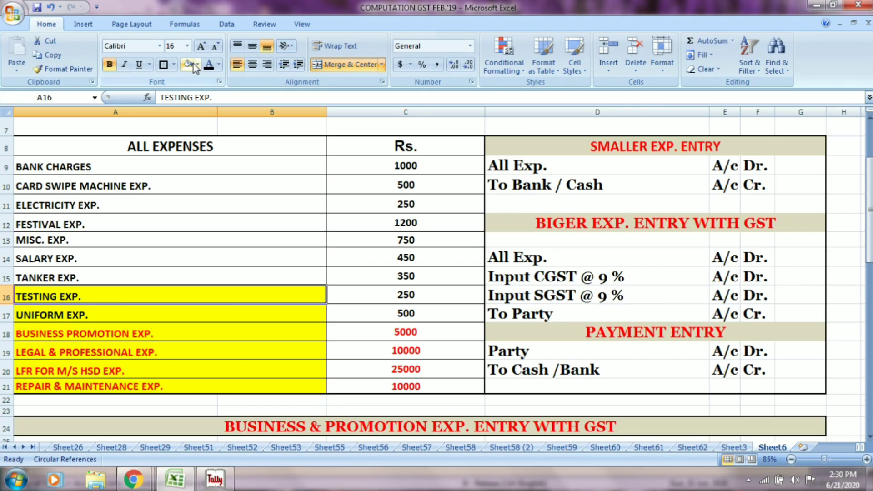
key(Down)
Step: Switch to Tally 9, assign the UNIFORM EXP. ledger to the Indirect Expenses group, and accept the alteration
key(alt+Tab)
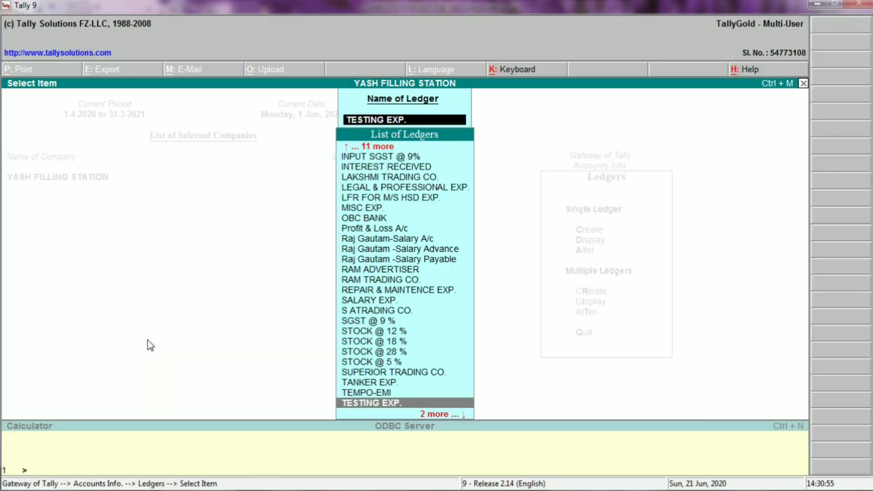
text(UN)
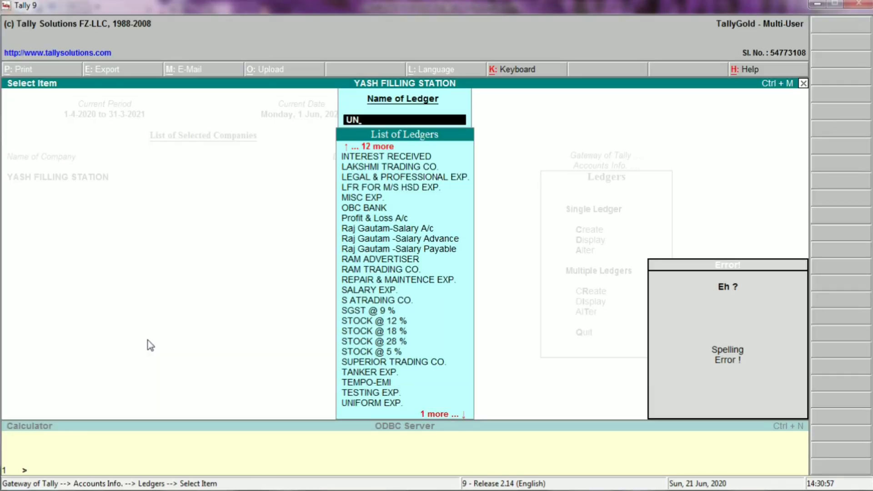
text(I)
key(Return)
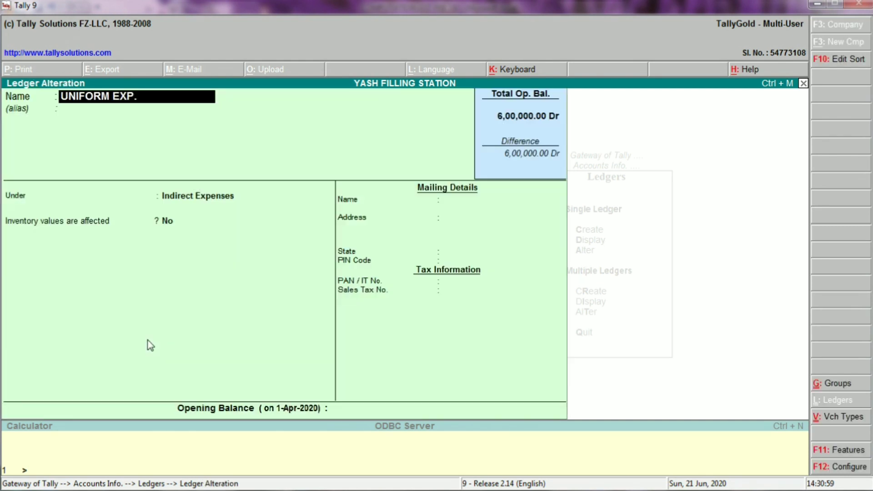
key(Return)
key(Return)
text(IND)
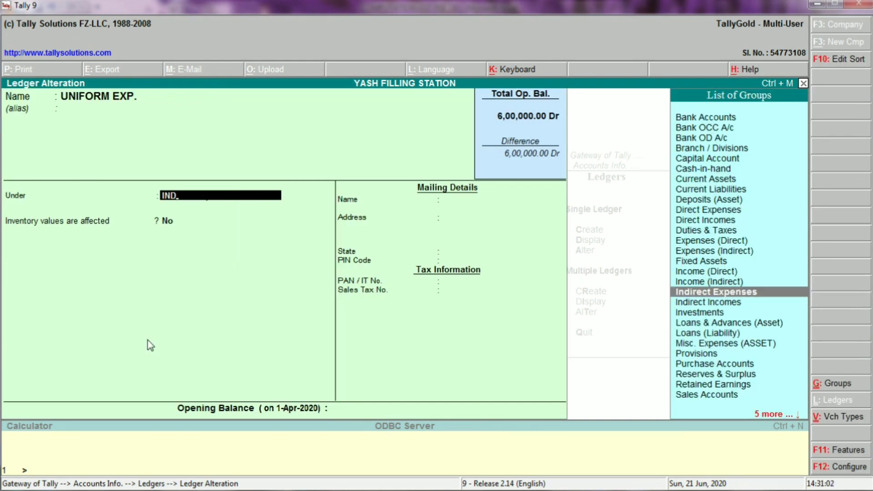
key(Return)
key(Return)
key(Return)
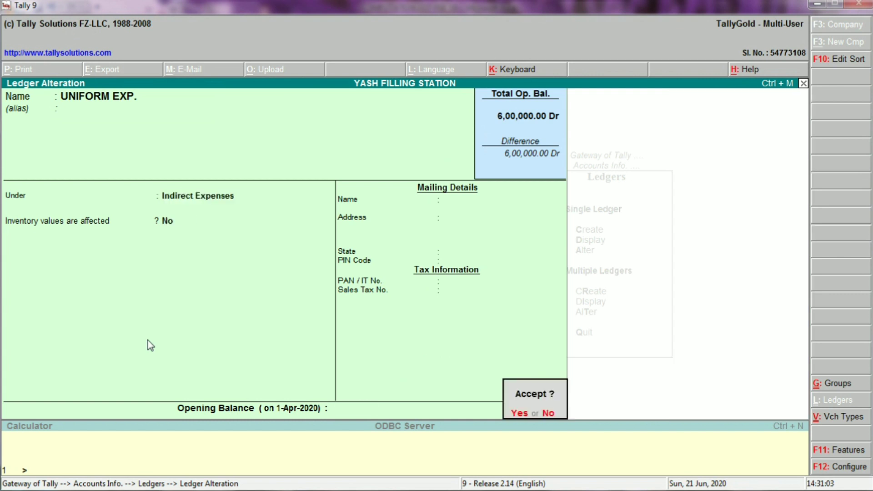
key(Return)
Step: Switch to Excel, fill the UNIFORM EXP. cell with white, and select the BUSINESS PROMOTION EXP. cell
key(alt+Tab)
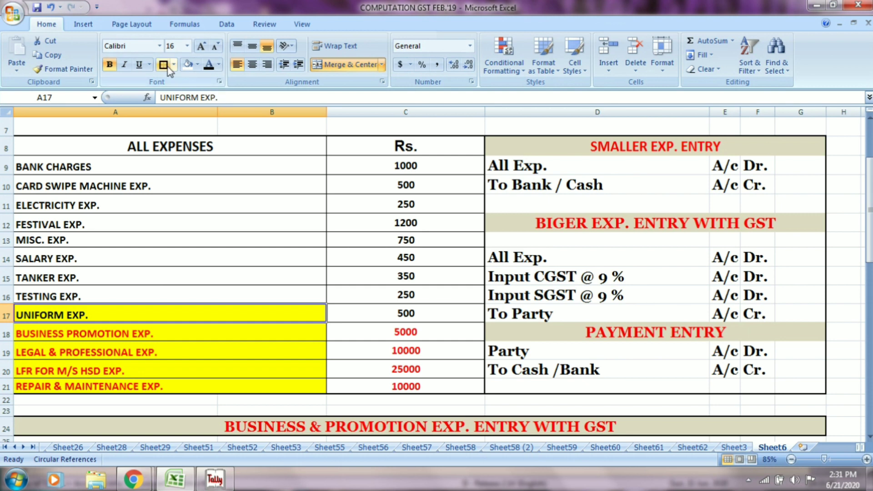
click(182, 67)
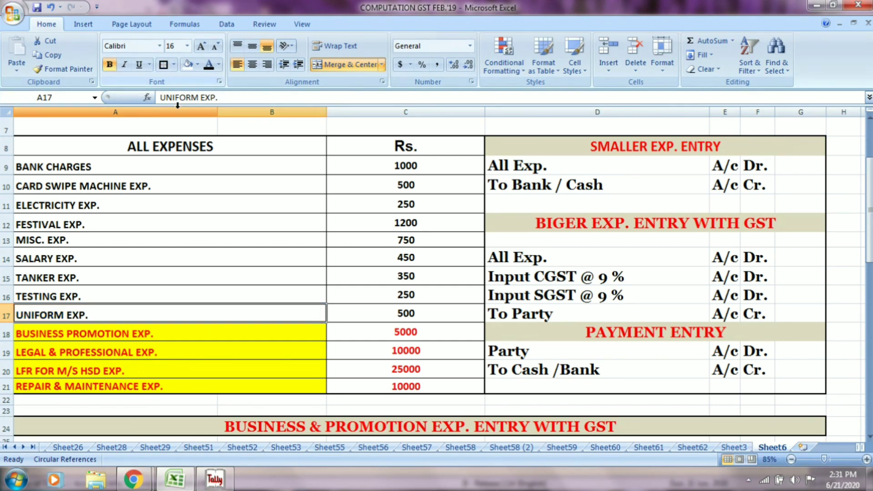
click(106, 333)
Step: Switch to Tally 9, assign the BUSINESS & PROMOTION EXP. ledger to the Indirect Expenses group, and accept the alteration
key(alt+Tab)
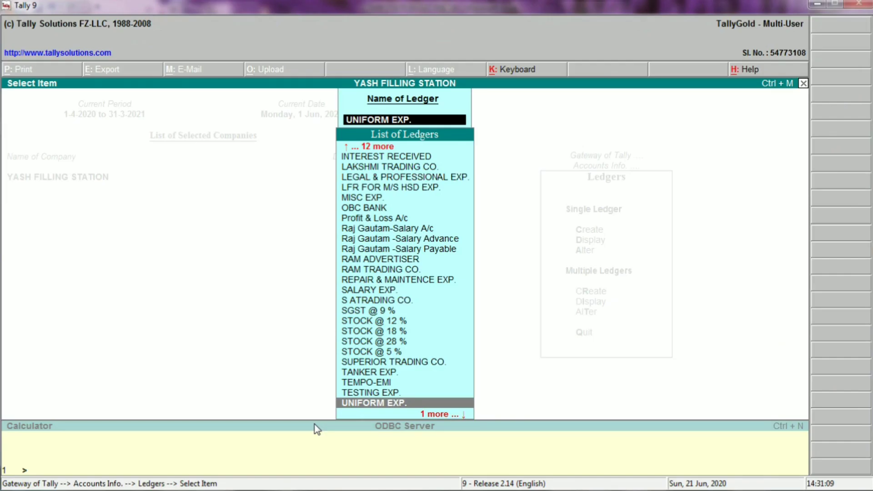
text(BU)
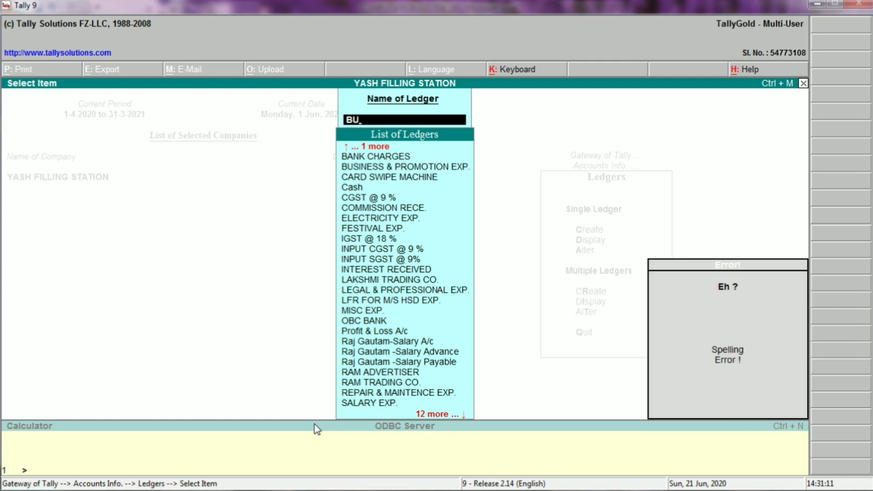
key(Return)
key(Return)
key(Return)
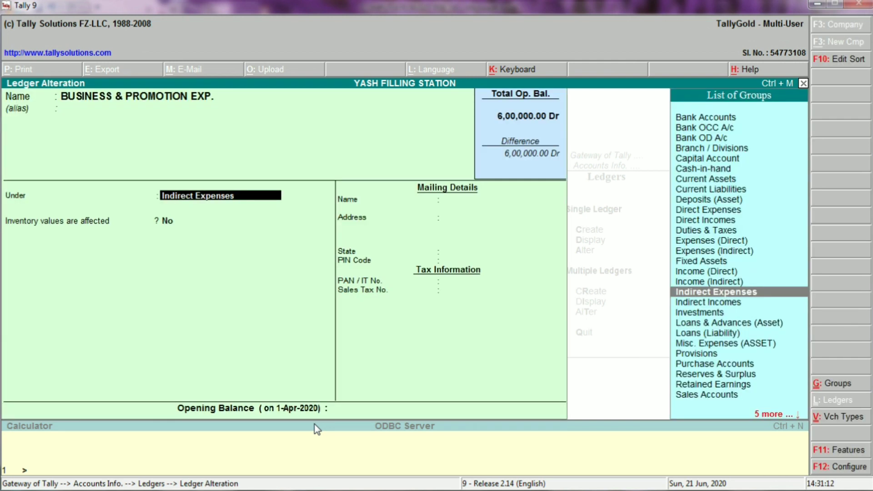
text(IND)
key(Down)
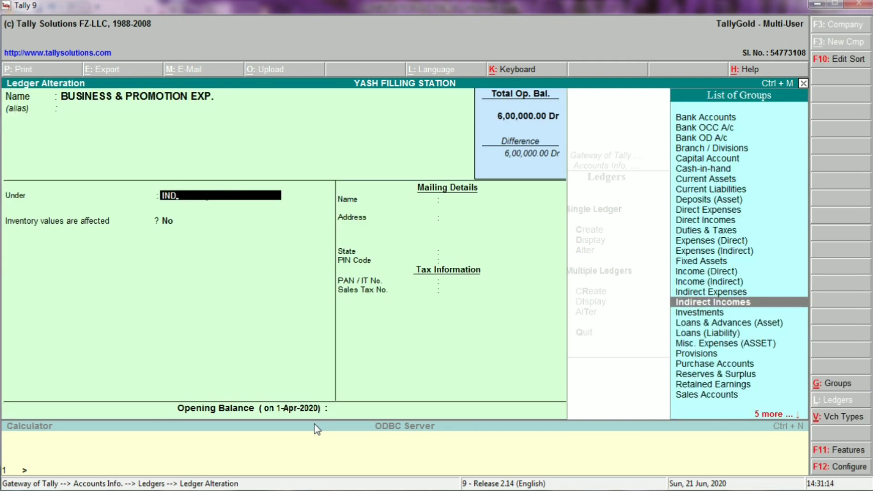
key(Up)
key(Return)
key(Return)
key(Return)
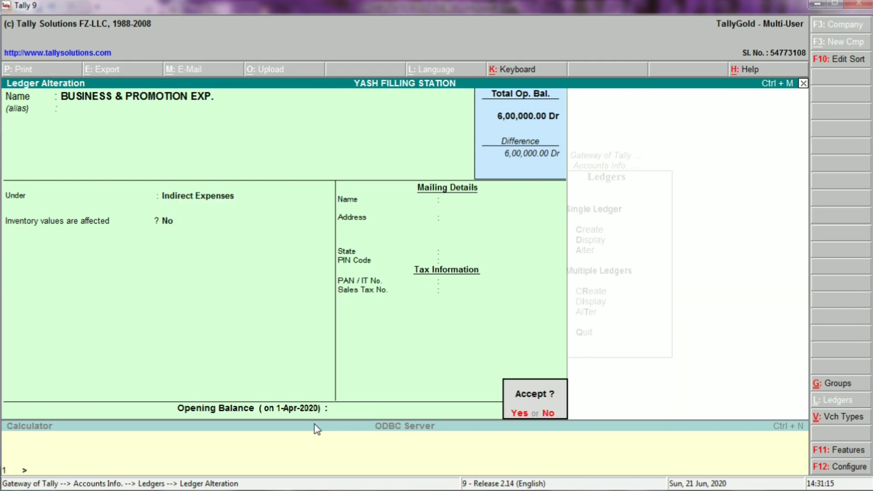
key(Return)
Step: Switch to Excel, fill the BUSINESS PROMOTION EXP. cell with white, and select the LEGAL & PROFESSIONAL EXP. cell
key(alt+Tab)
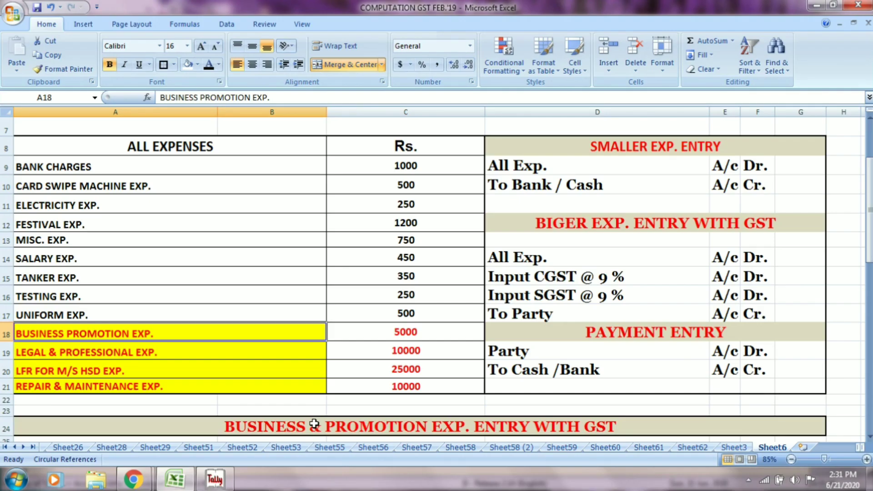
click(188, 64)
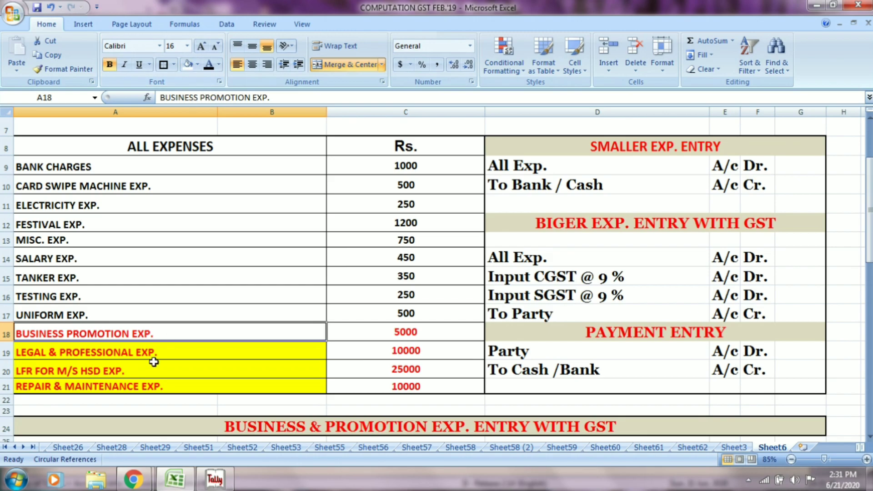
click(145, 352)
Step: Switch to Tally 9, assign the LEGAL & PROFESSIONAL EXP. ledger to the Indirect Expenses group, and accept the alteration
key(alt+Tab)
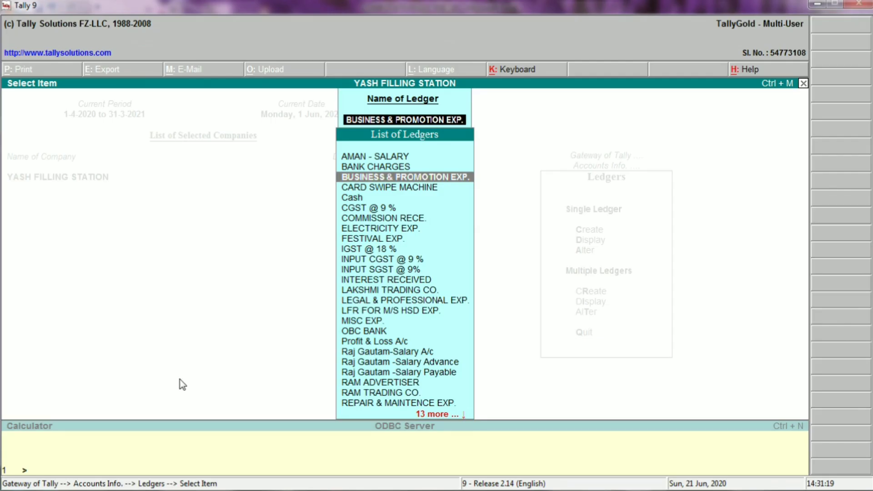
text(LEGA)
key(Return)
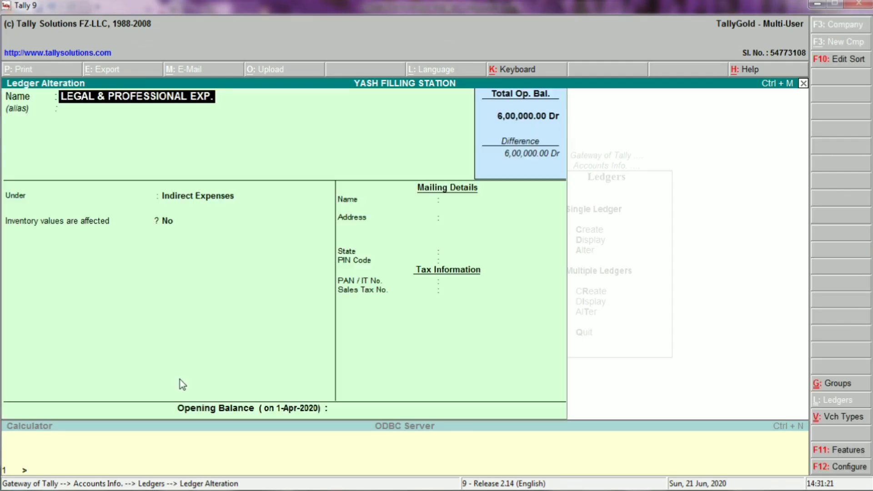
key(Return)
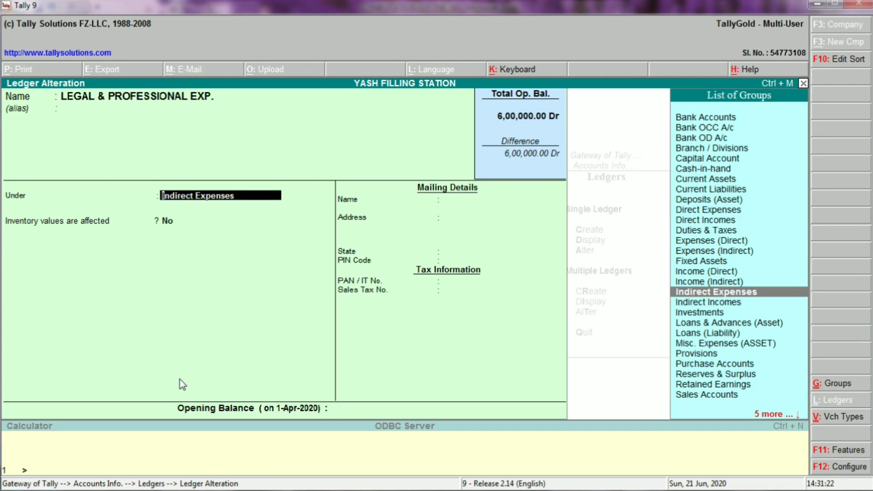
text(IND)
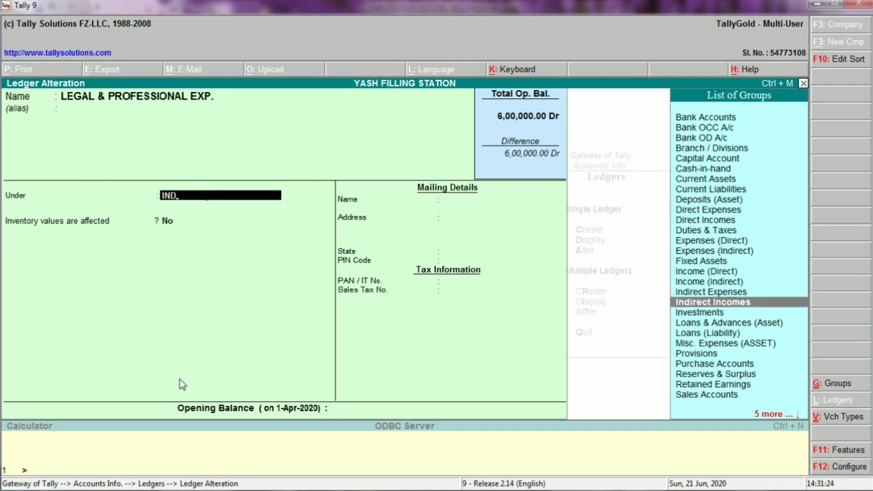
key(Up)
key(Return)
key(Return)
key(Return)
key(Return)
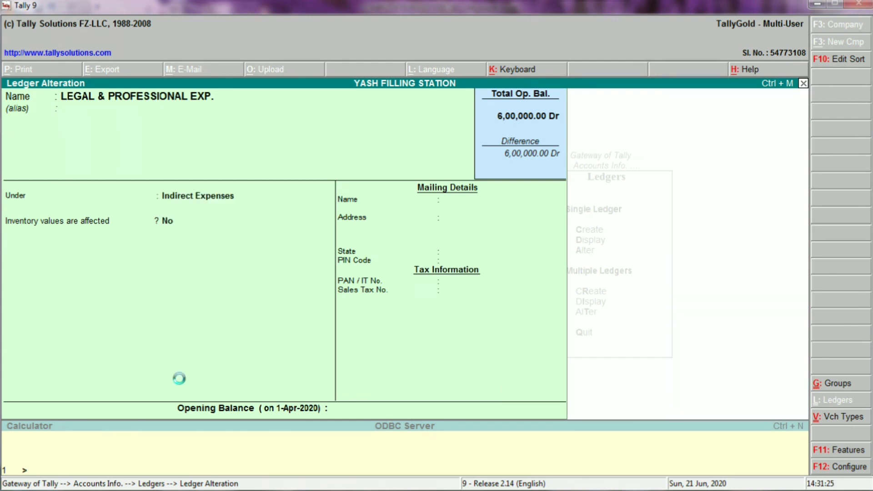
Step: Switch to Excel, fill the LEGAL & PROFESSIONAL EXP. cell with white, and select the LFR FOR M/S HSD EXP. cell
key(alt+Tab)
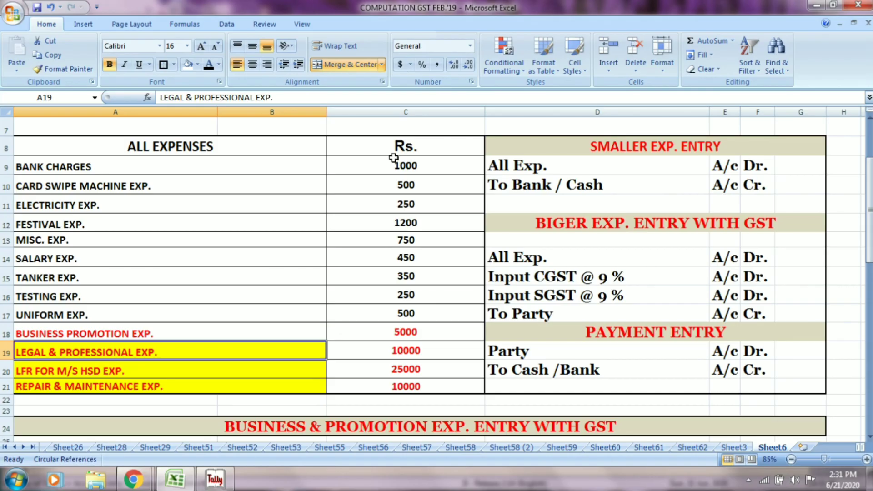
click(187, 67)
click(119, 369)
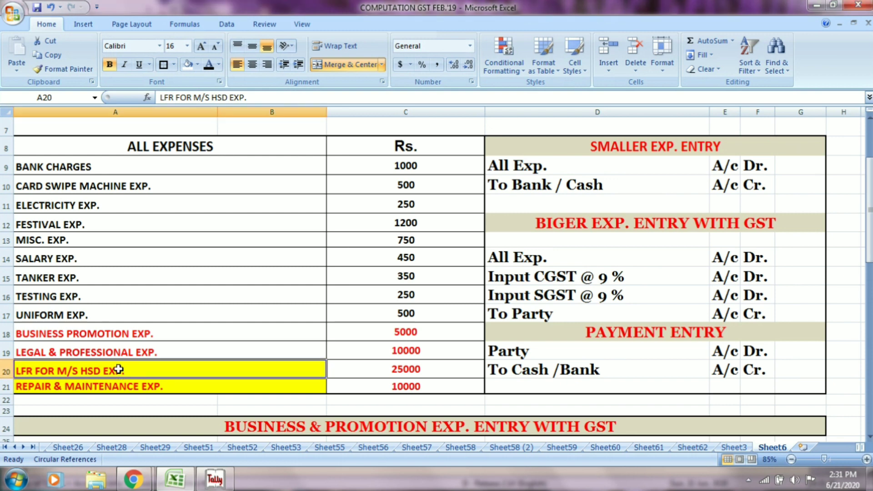
Step: Switch to Tally 9, assign the LFR FOR M/S HSD EXP. ledger to the Indirect Expenses group, and accept the alteration
key(alt+Tab)
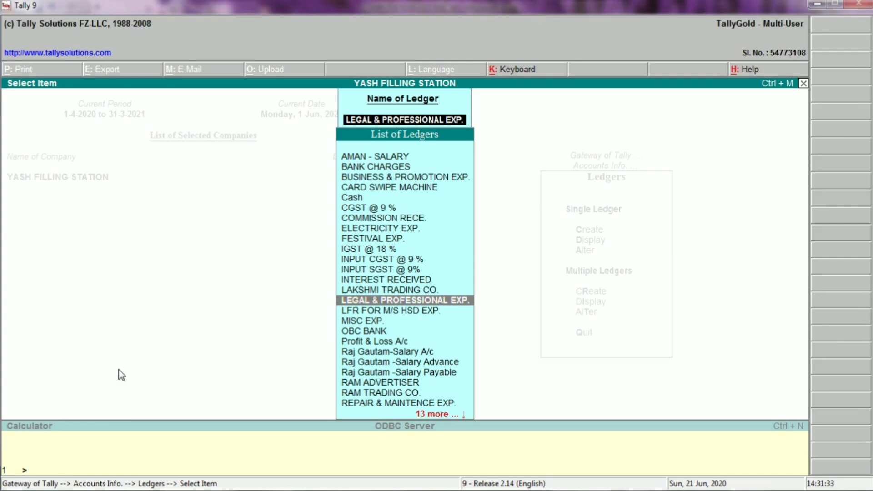
text(LFR)
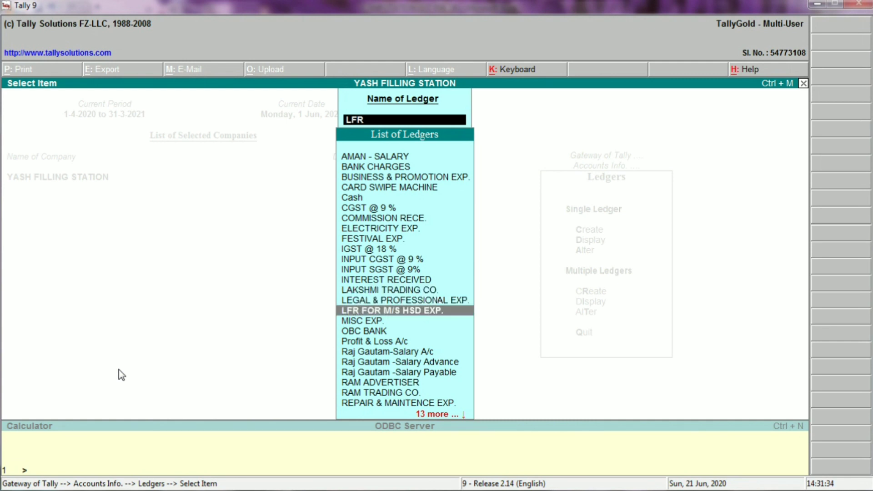
key(Return)
key(Return)
key(Return)
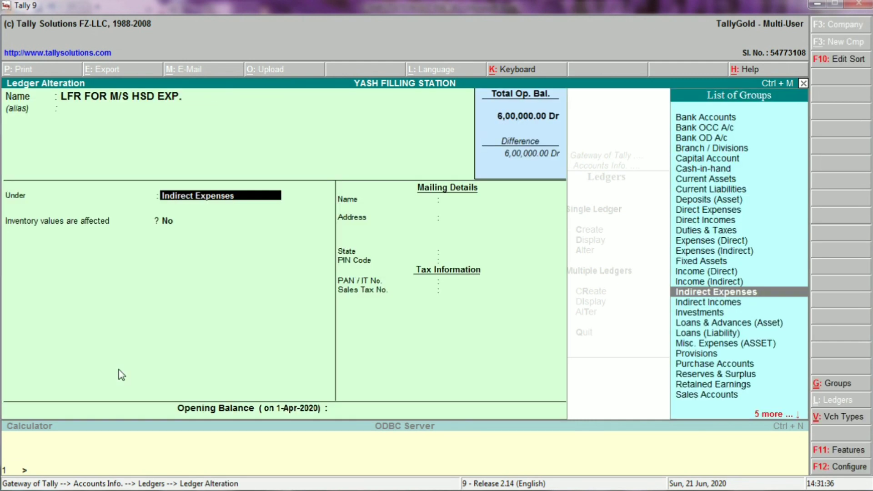
text(IND)
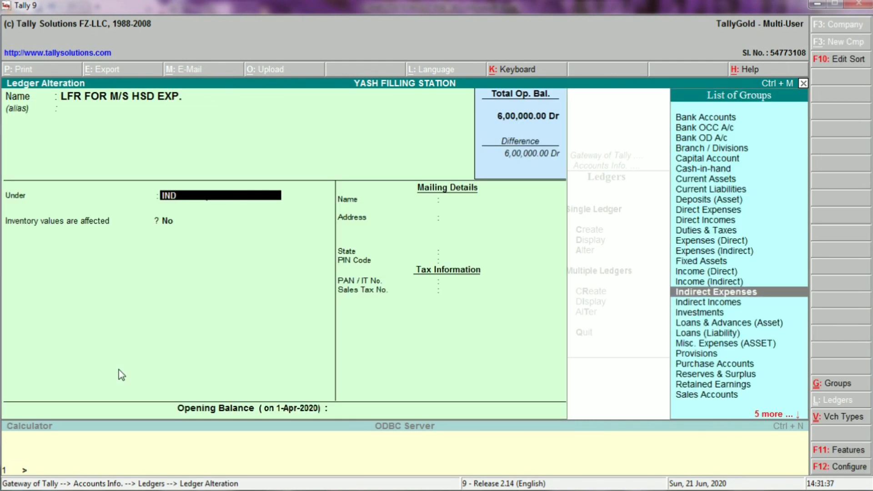
key(Return)
key(Return)
key(Return)
key(Return)
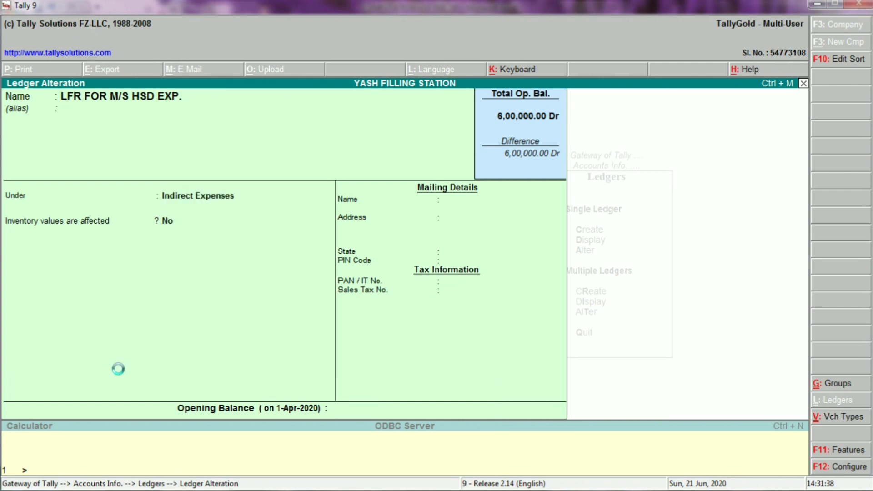
Step: Switch to Excel, fill the LFR FOR M/S HSD EXP. cell with white, and select the REPAIR & MAINTENANCE EXP. cell
key(alt+Tab)
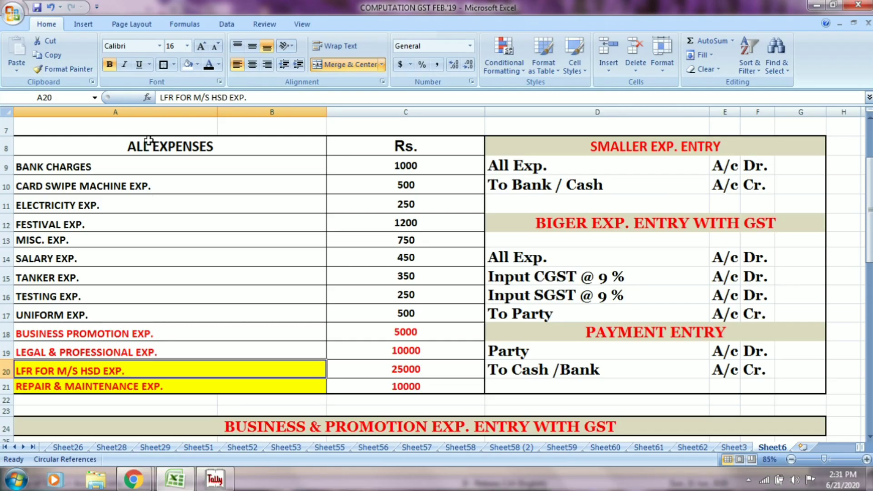
click(188, 64)
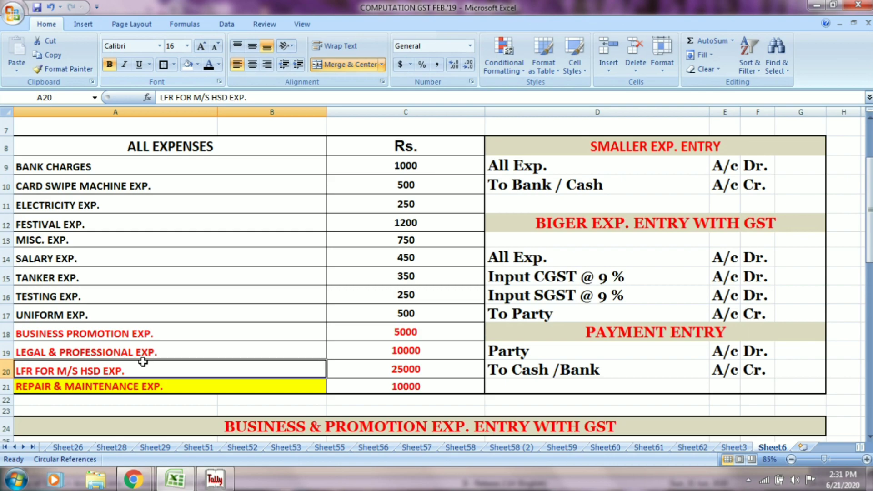
click(133, 386)
Step: Switch to Tally 9, assign the REPAIR & MAINTENCE EXP. ledger to the Indirect Expenses group, and accept the alteration
key(alt+Tab)
text(RE)
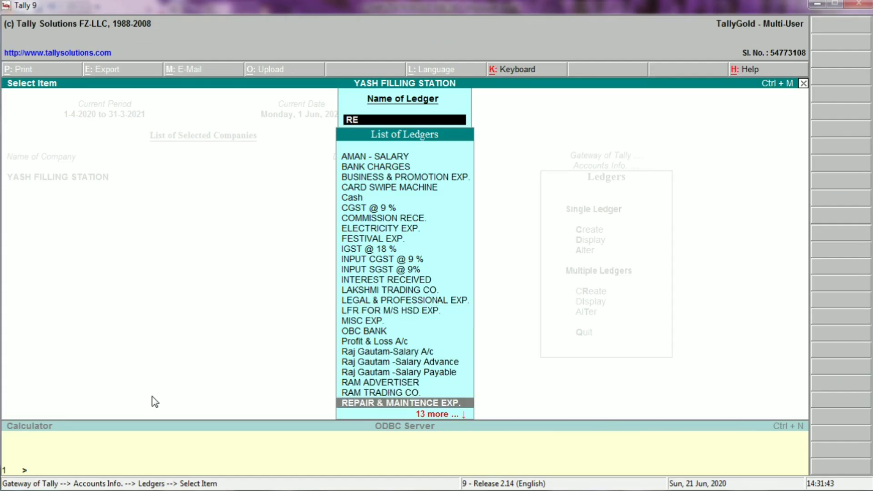
text(P)
key(Return)
key(Return)
key(Return)
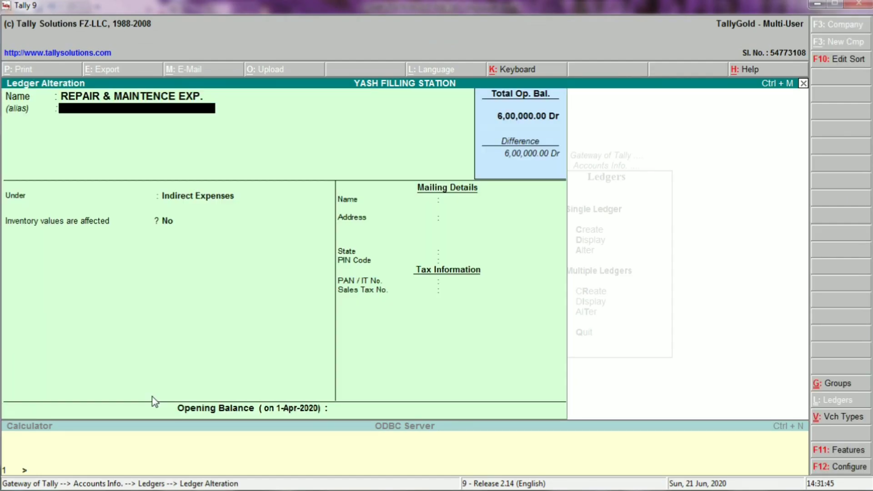
text(IND)
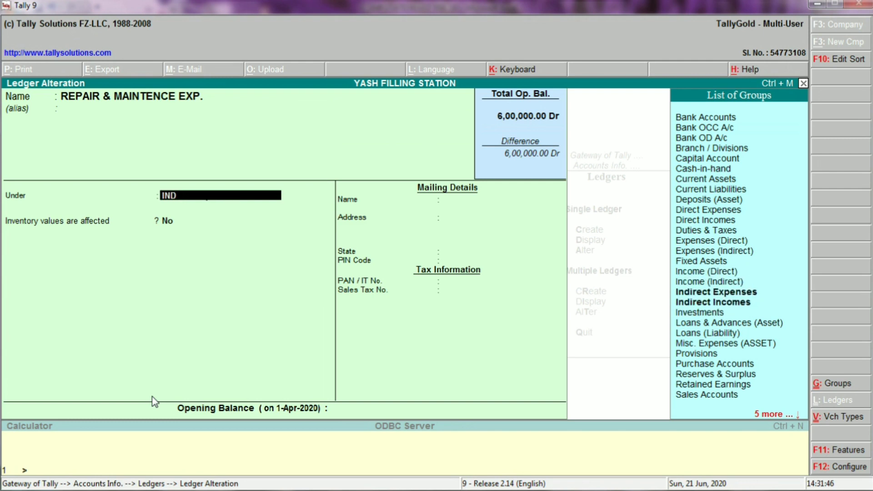
key(Return)
key(Return)
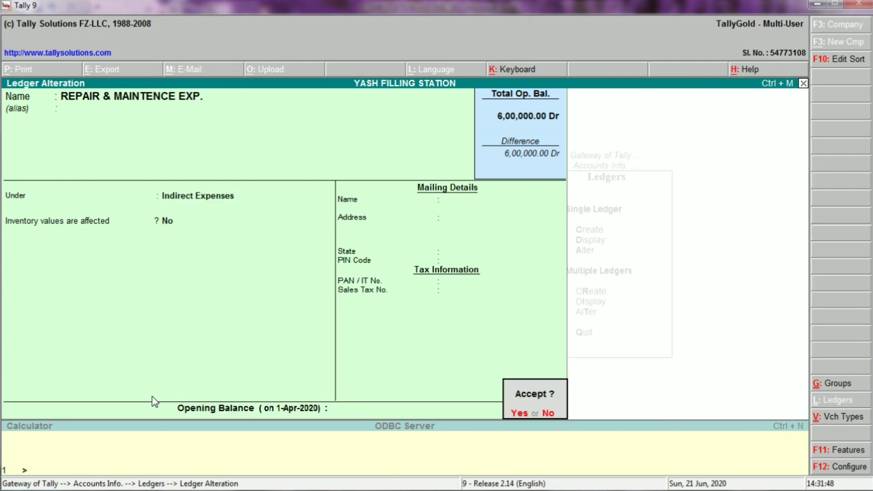
key(Return)
Step: Return to the Gateway of Tally, open a new Payment accounting voucher, and switch to the expense list in Excel
key(Escape)
key(Escape)
key(Escape)
key(Escape)
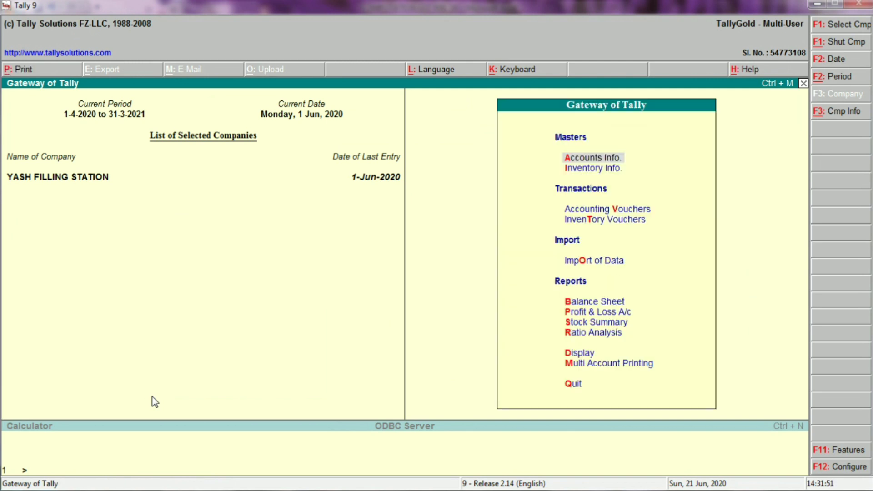
key(Down)
key(Down)
key(Return)
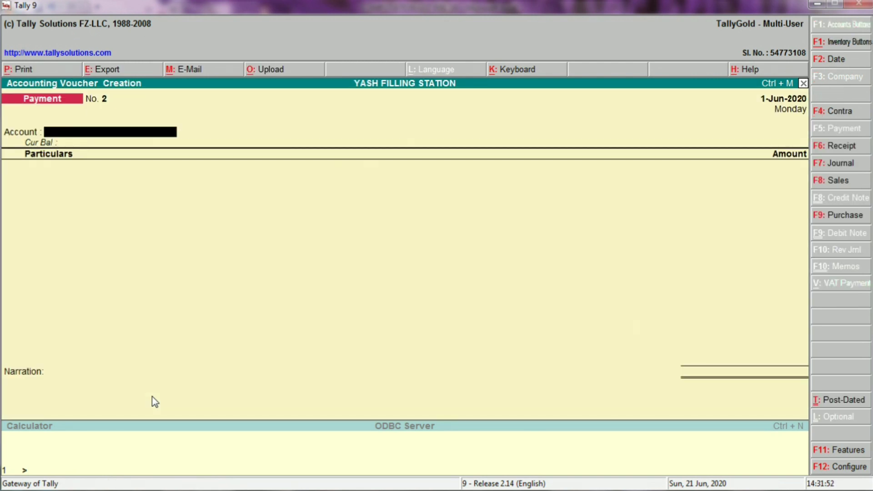
key(alt+Tab)
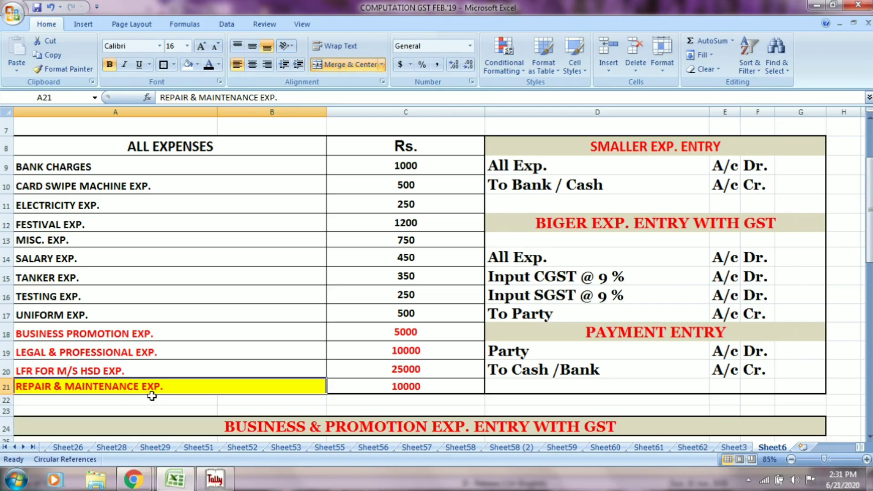
Step: Fill the BANK CHARGES cell with yellow and select its amount cell
click(113, 168)
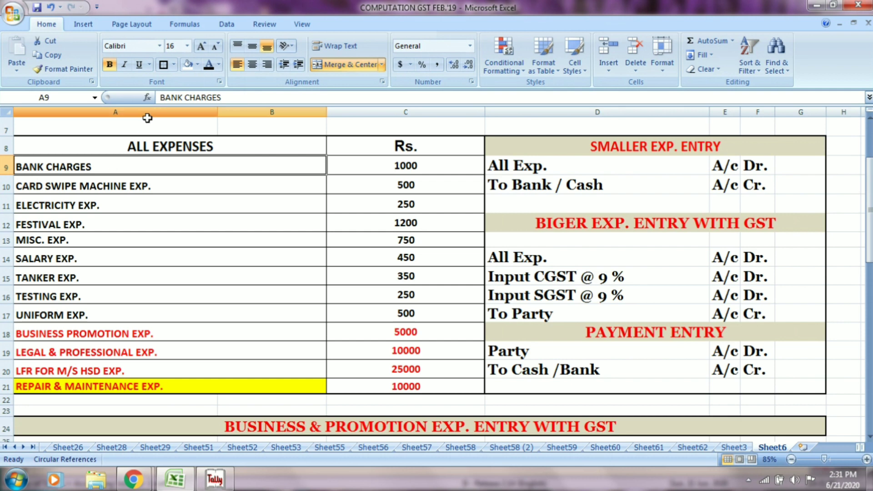
click(197, 64)
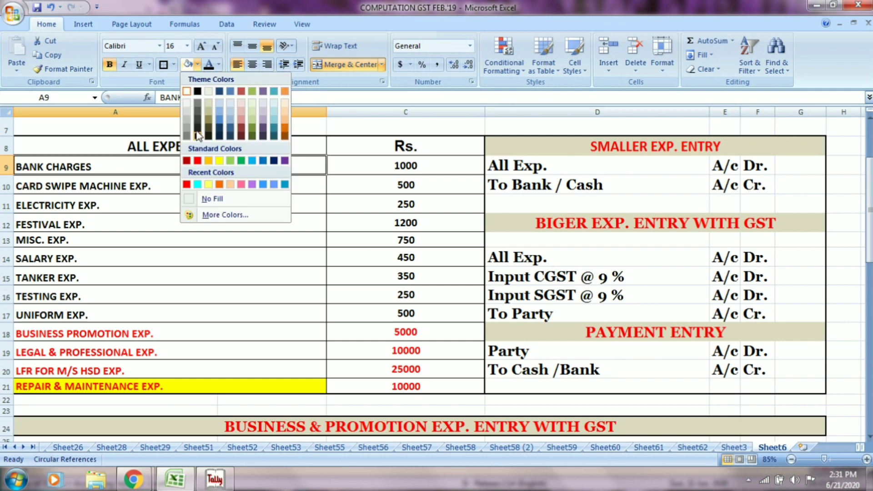
click(218, 160)
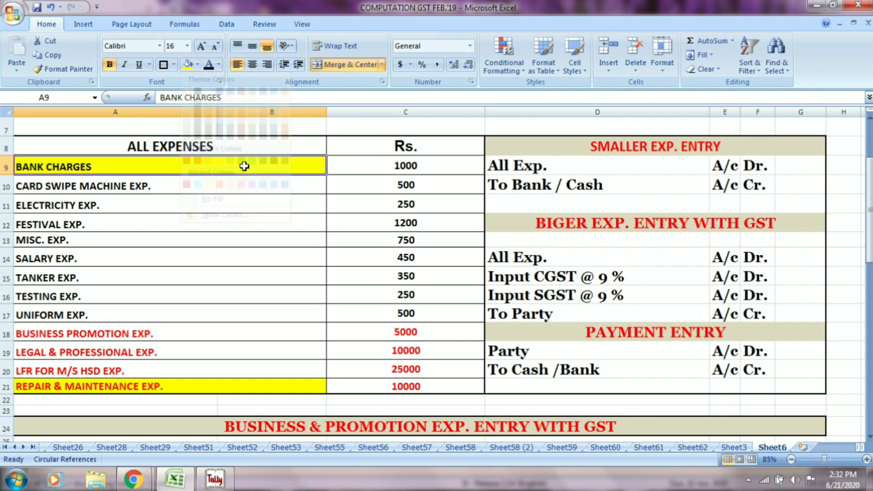
click(405, 167)
Step: Switch to Tally 9, set the payment voucher's account to OBC BANK, and choose the BANK CHARGES ledger as the particulars
key(alt+Tab)
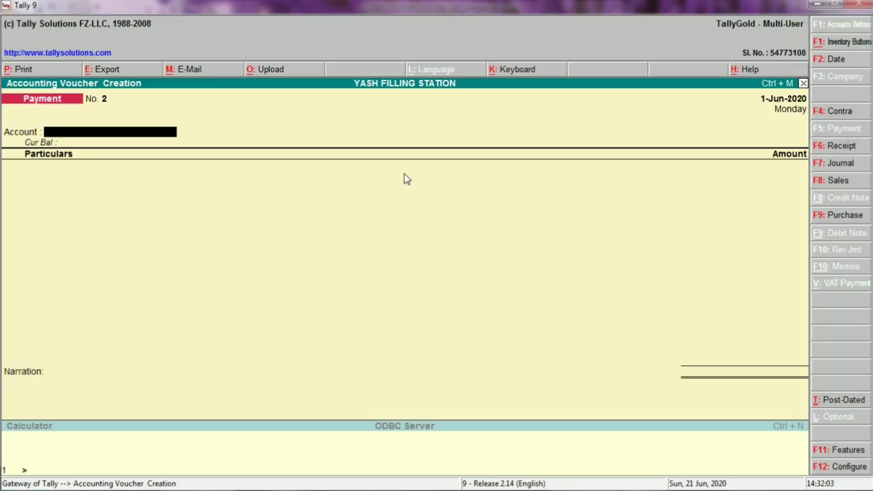
key(alt+Tab)
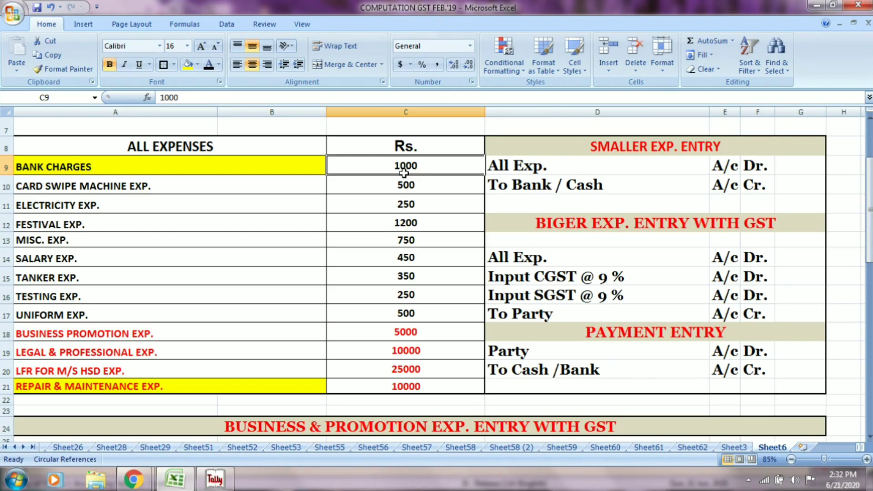
key(alt+Tab)
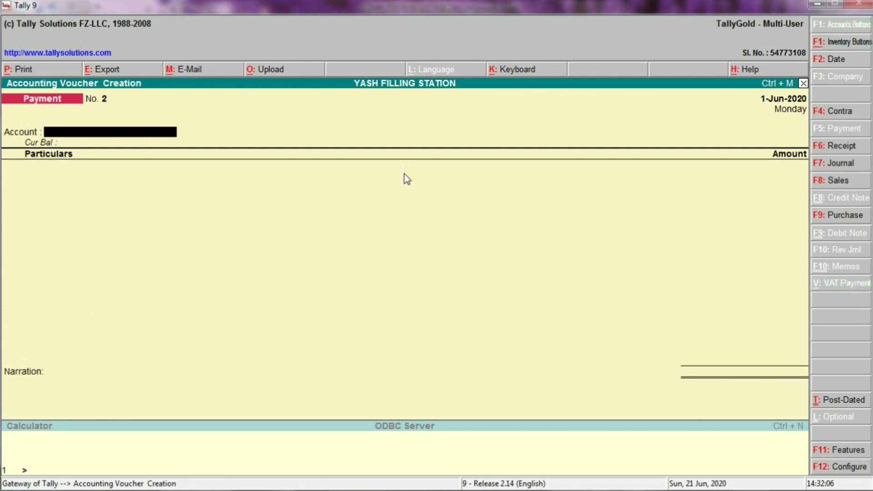
text(OB)
key(Return)
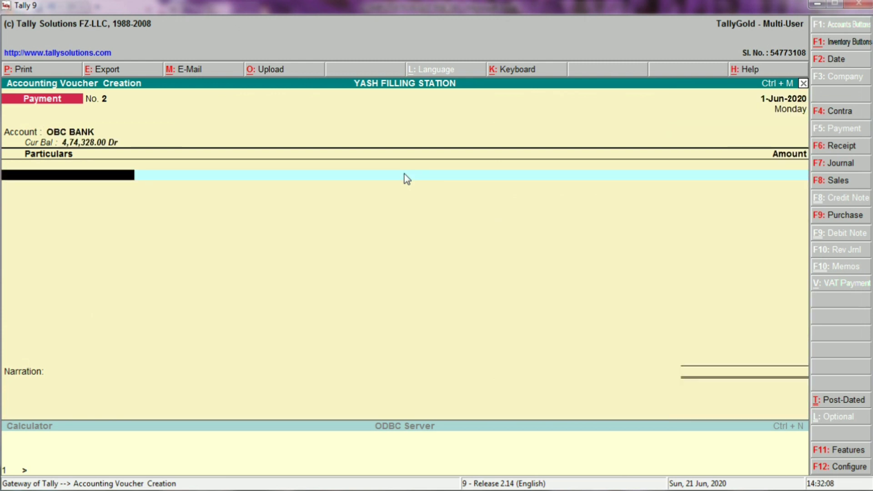
text(BANK)
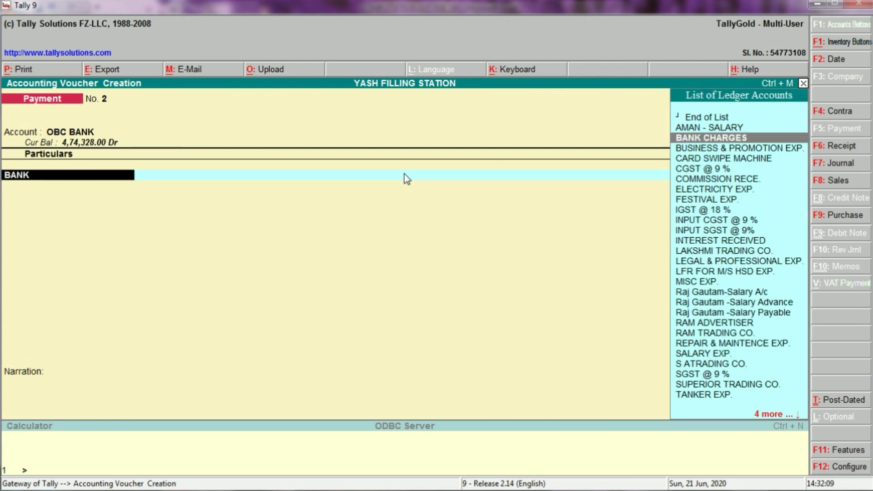
key(Return)
Step: Check the BANK CHARGES amount in Excel and enter 1000 for it in the Tally 9 payment voucher
key(alt+Tab)
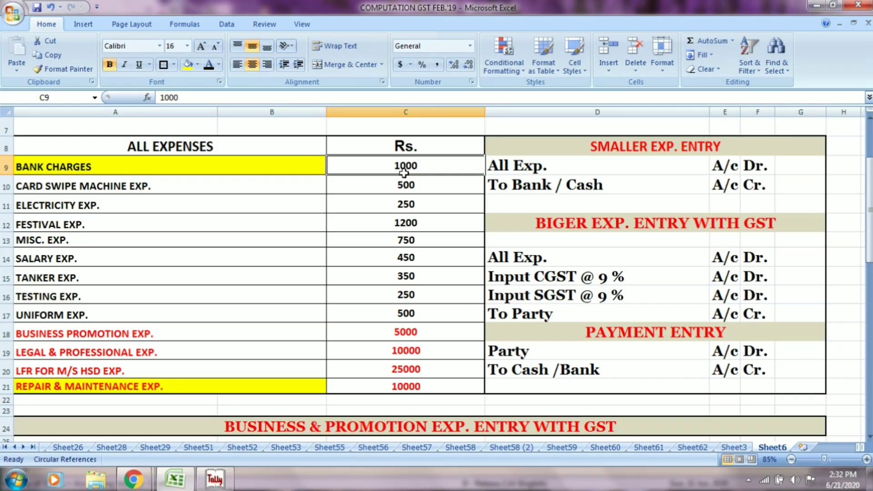
key(alt+Tab)
text(1,00)
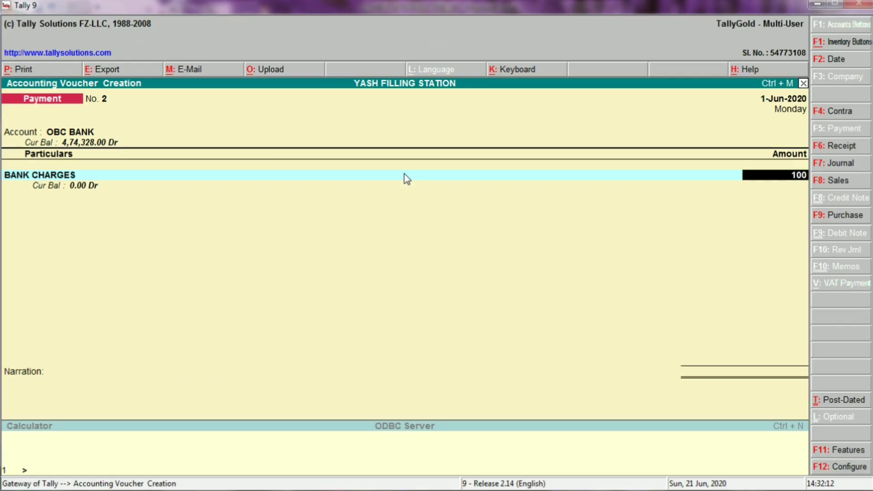
text(0)
key(Return)
key(Return)
Step: Fill the BANK CHARGES amount cell in Excel with yellow, and accept the payment voucher in Tally 9
key(alt+Tab)
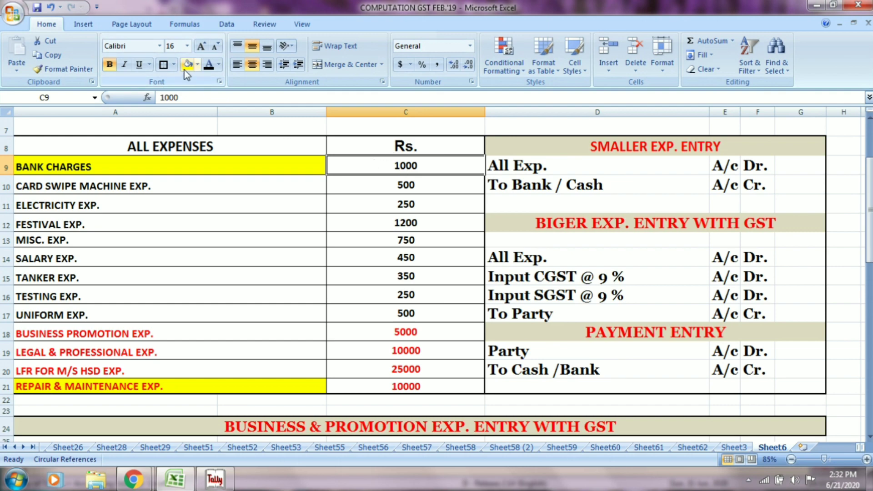
key(alt+Tab)
key(Return)
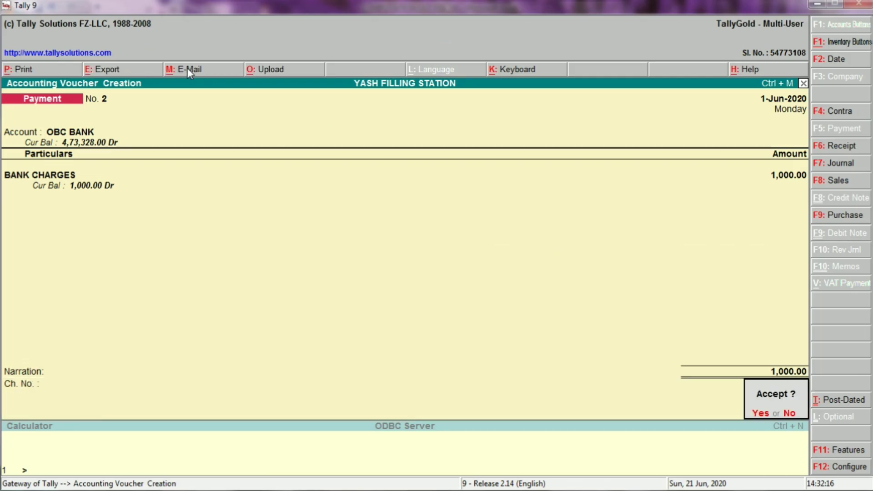
key(Return)
Step: Switch to Excel and fill the CARD SWIPE MACHINE EXP. cell with yellow
key(alt+Tab)
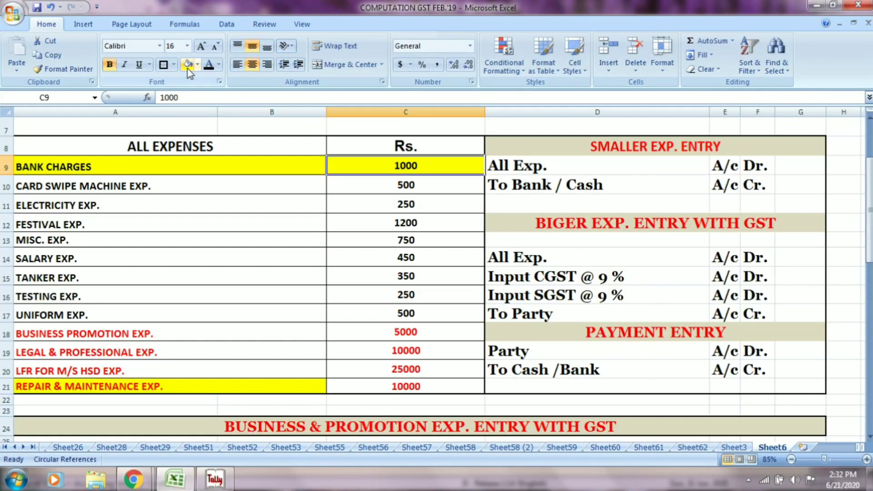
click(201, 188)
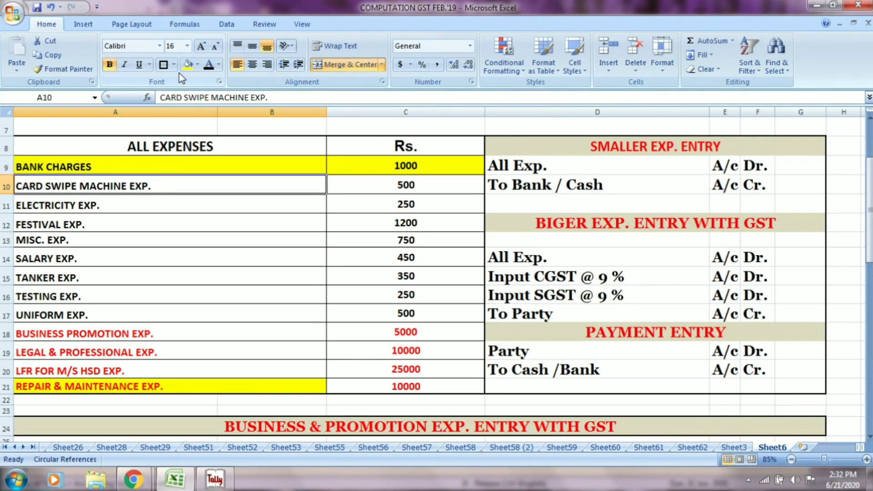
click(188, 64)
Step: Switch to Tally 9, set the new payment voucher's account to OBC BANK, and choose the CARD SWIPE MACHINE ledger as the particulars
key(alt+Tab)
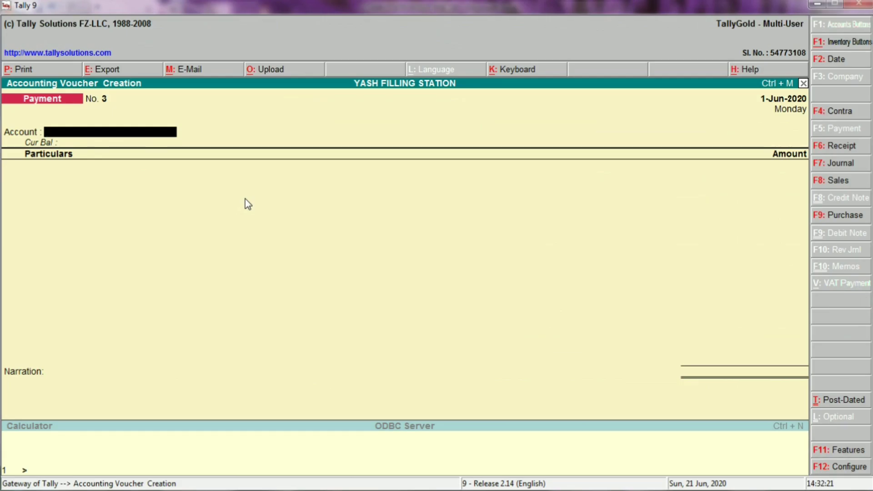
text(OBC)
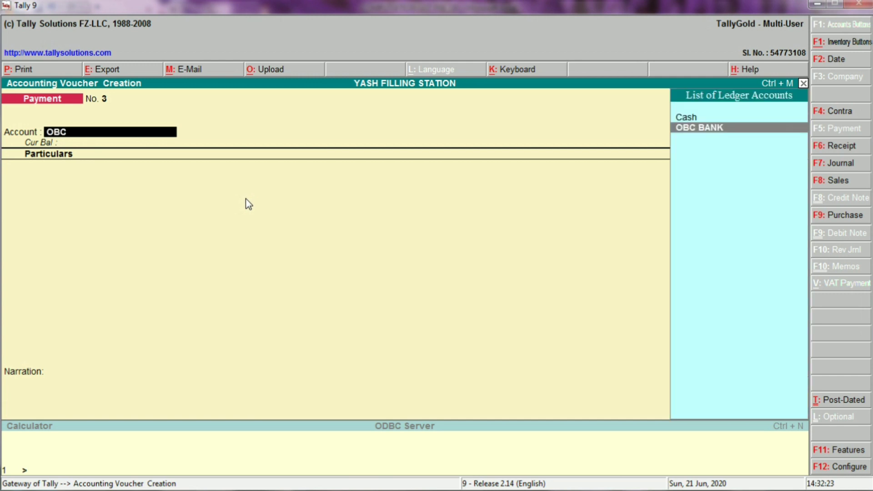
key(Return)
text(CARD)
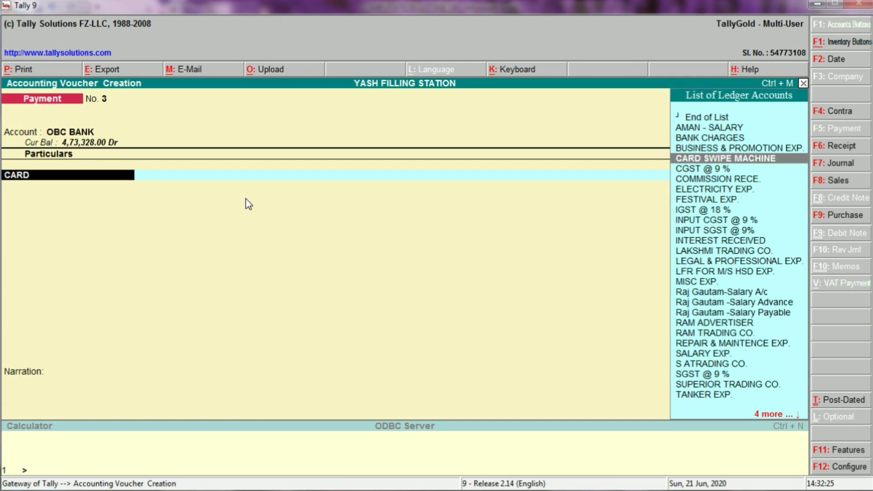
key(Return)
Step: Switch to Excel and fill the CARD SWIPE MACHINE EXP. amount cell with yellow
key(alt+Tab)
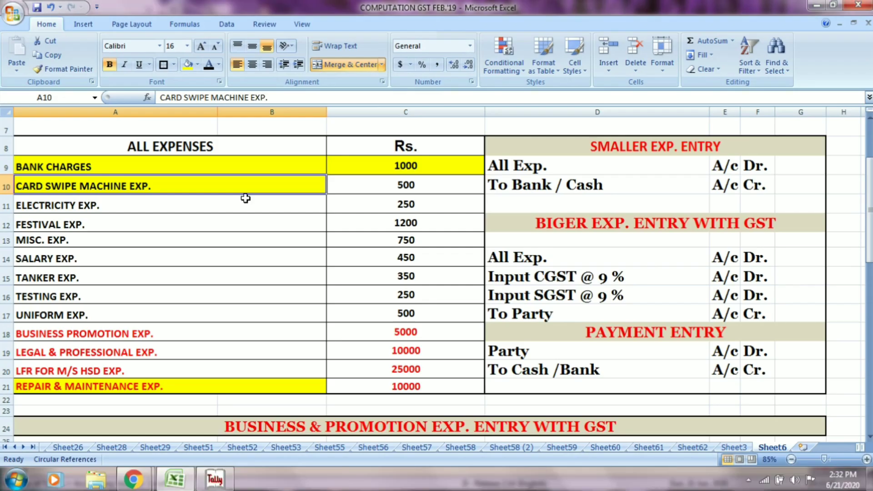
click(353, 185)
key(ctrl+c)
Step: Switch to Tally 9, enter 500 as the CARD SWIPE MACHINE amount, and accept the payment voucher
key(alt+Tab)
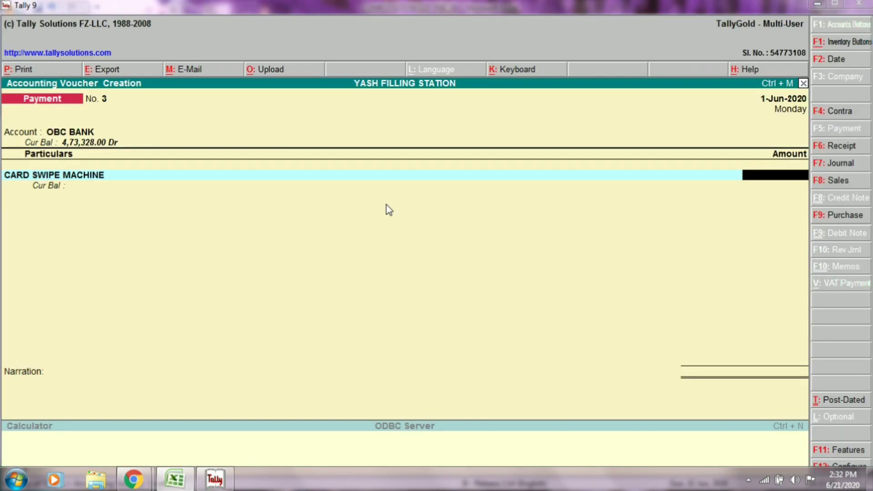
text(500)
key(Return)
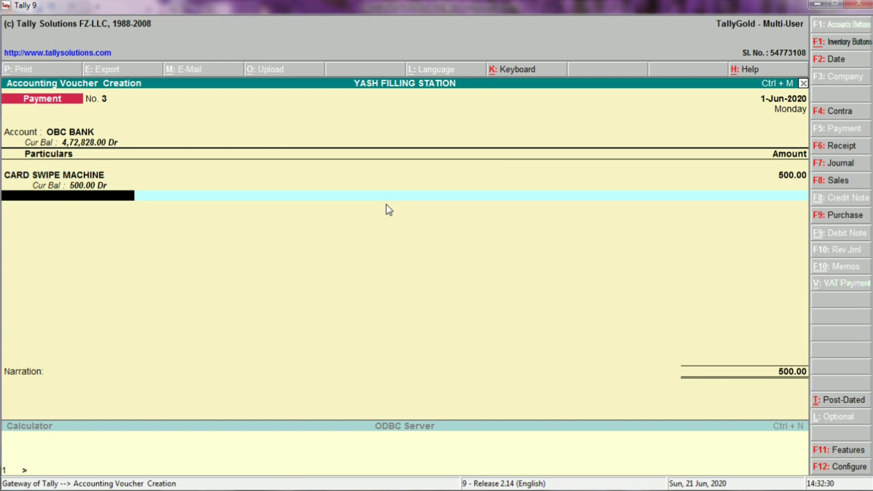
key(Return)
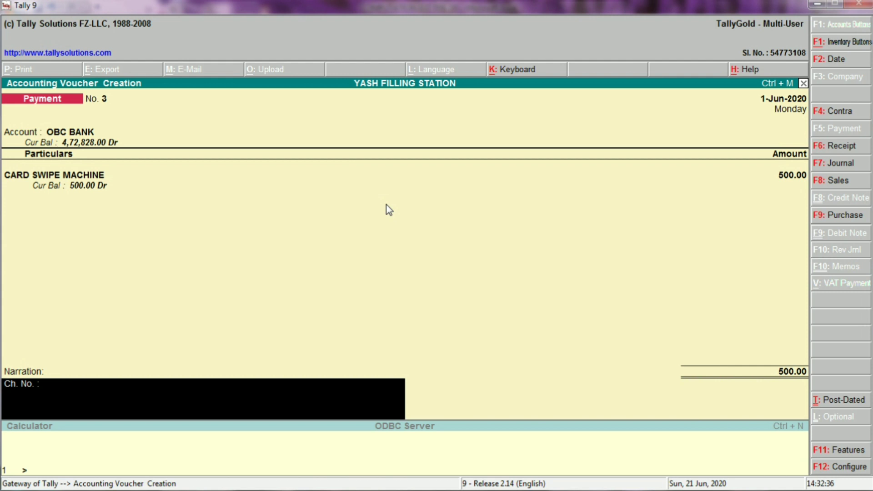
key(Return)
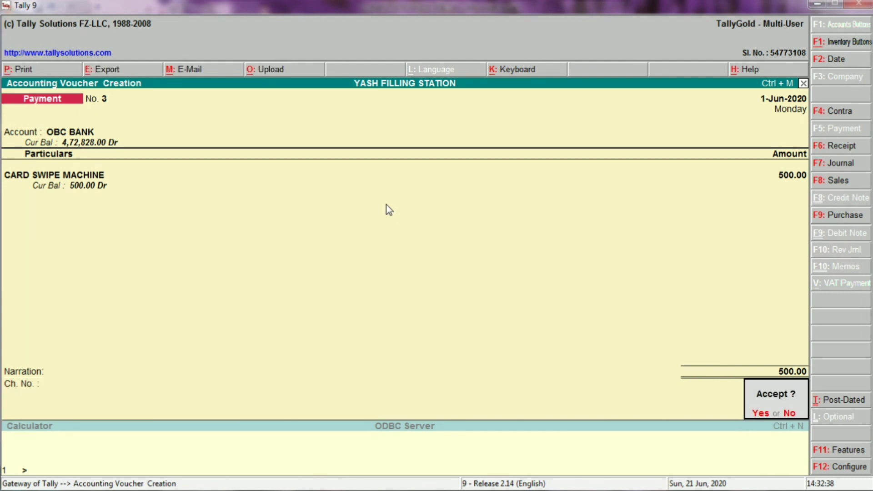
key(Return)
Step: Switch to Excel and fill the ELECTRICITY EXP. cell with yellow
key(alt+Tab)
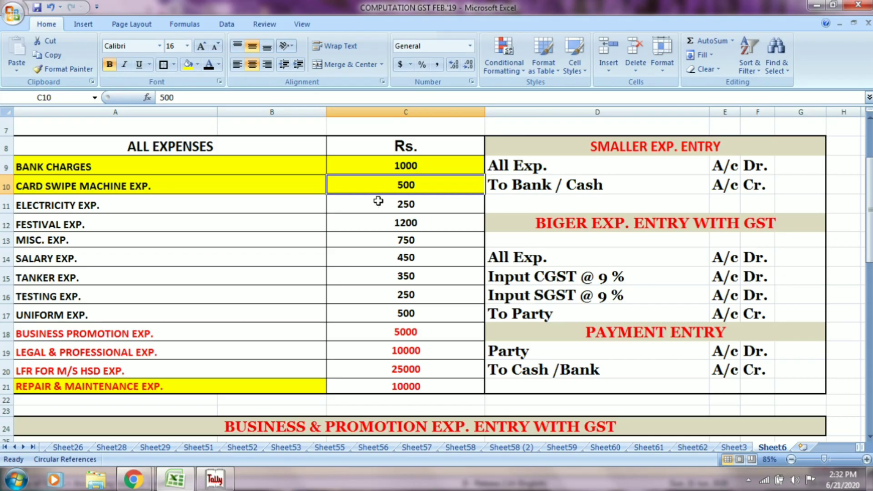
click(87, 204)
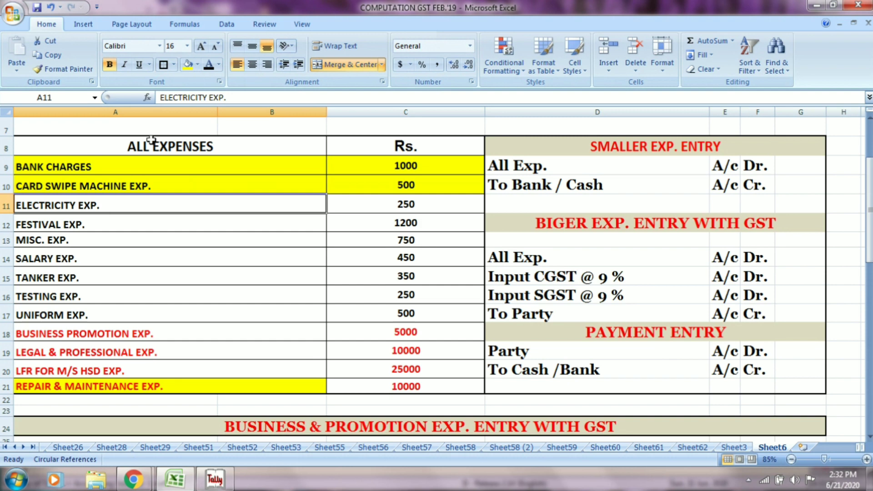
click(189, 65)
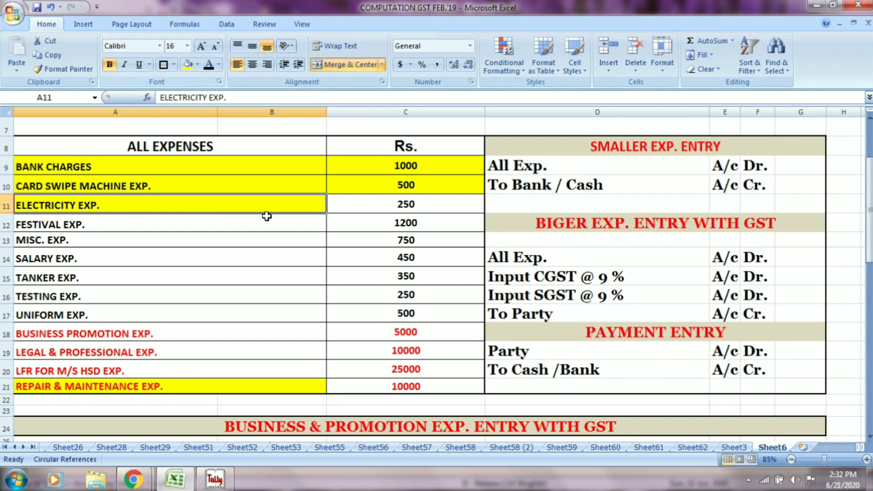
Step: Switch to Tally 9 and set the new payment voucher's account to OBC BANK
key(alt+Tab)
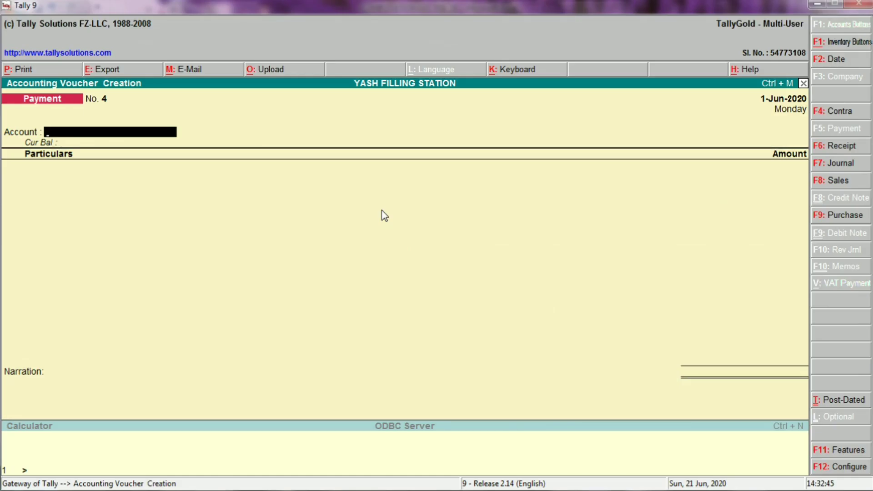
text(OBC)
key(Return)
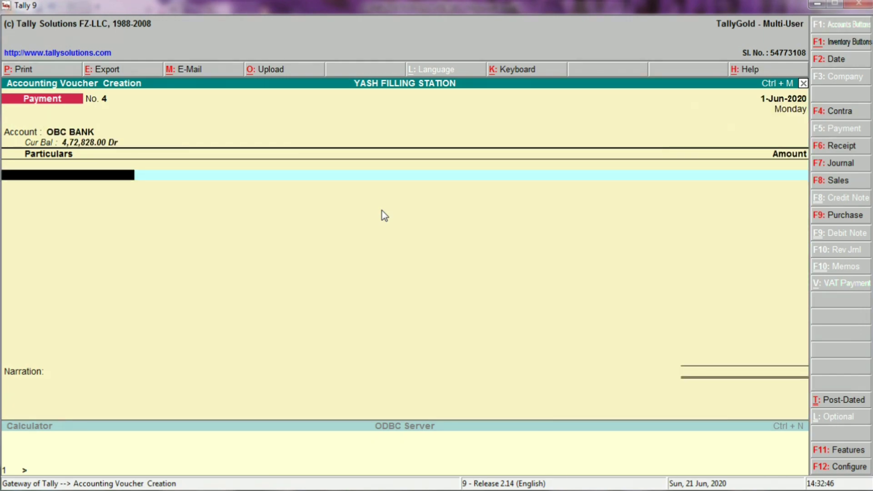
Step: Switch to Excel and fill the ELECTRICITY EXP. amount cell with yellow
key(alt+Tab)
click(405, 198)
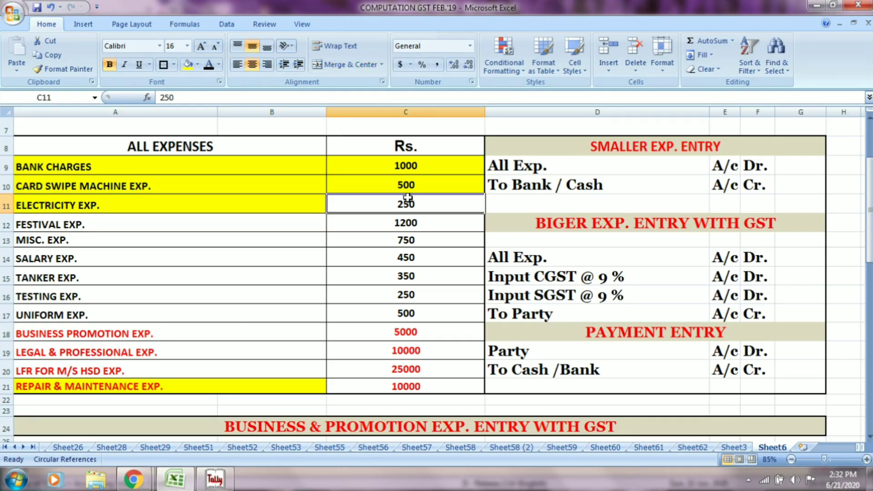
key(ctrl+c)
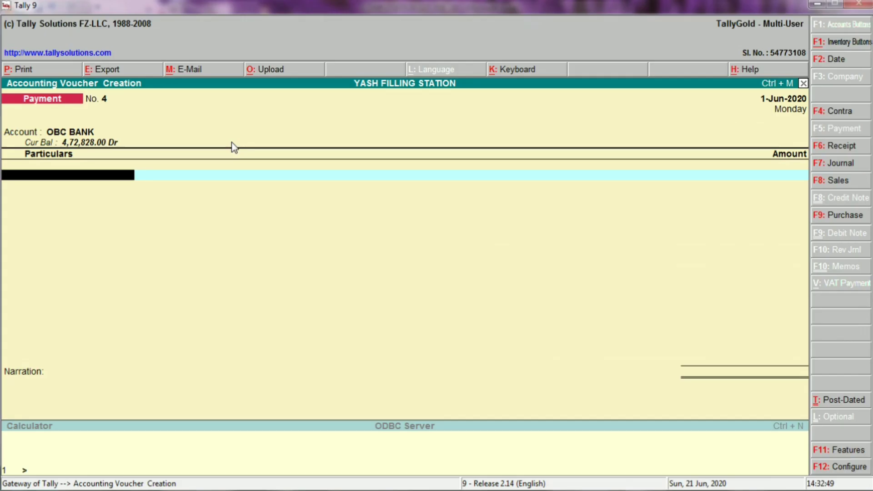
Step: Switch to Tally 9 and choose the ELECTRICITY EXP. ledger as the payment voucher's particulars
key(alt+Tab)
key(ctrl+alt+v)
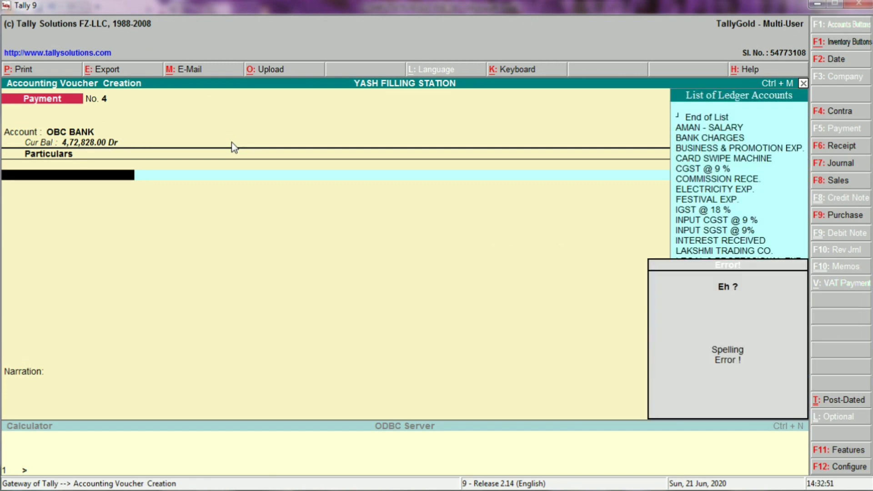
key(alt+Tab)
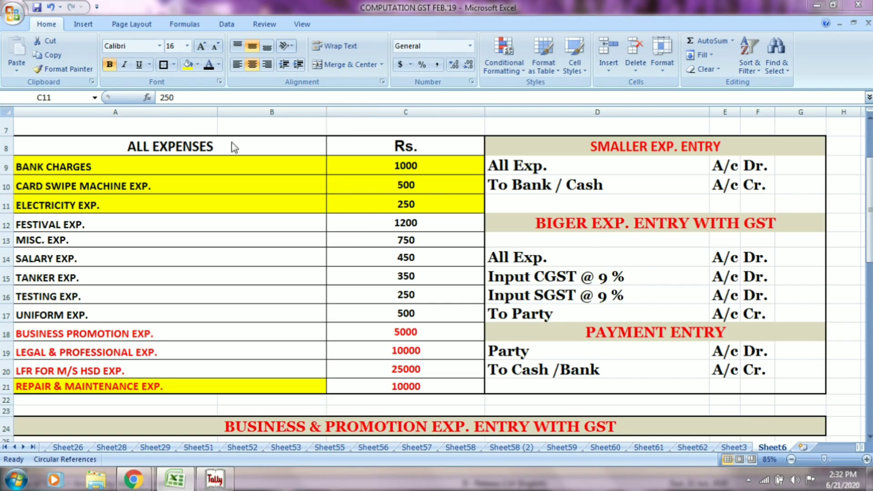
key(alt+Tab)
text(ELE)
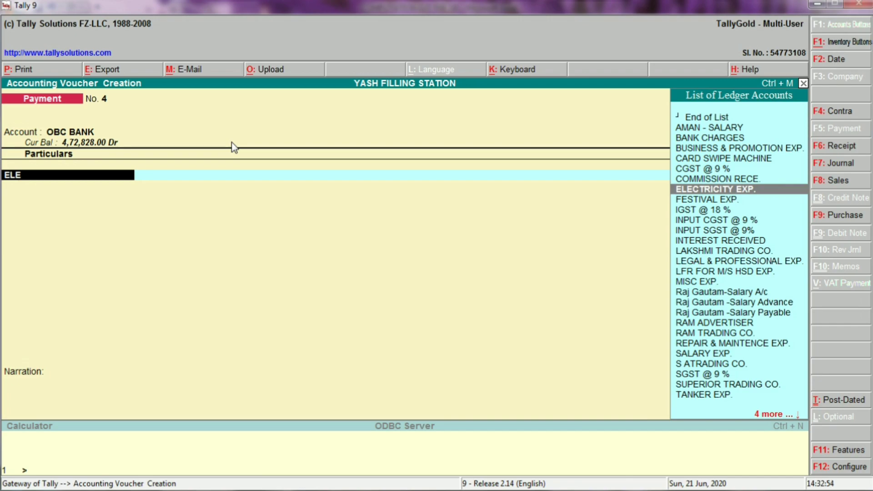
key(Return)
Step: Enter 250 as the ELECTRICITY EXP. amount and accept the payment voucher
key(alt+Tab)
key(alt+Tab)
text(250)
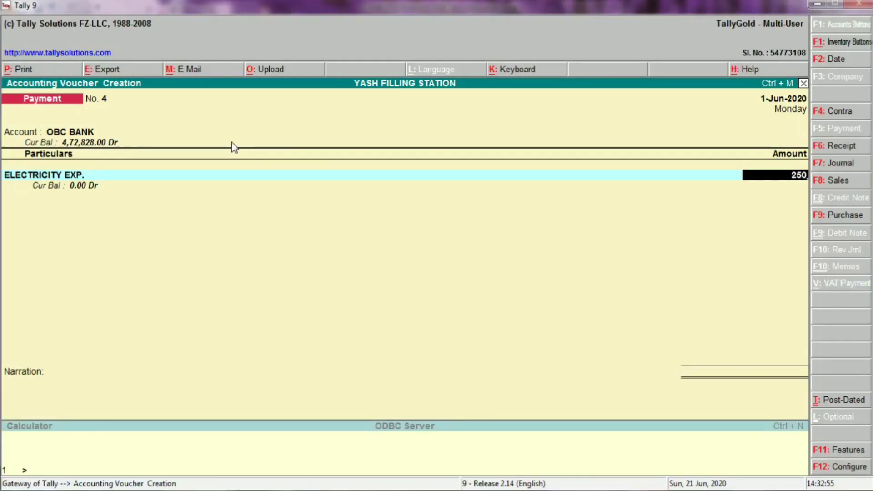
text(.0)
key(BackSpace)
key(Return)
key(Return)
key(Return)
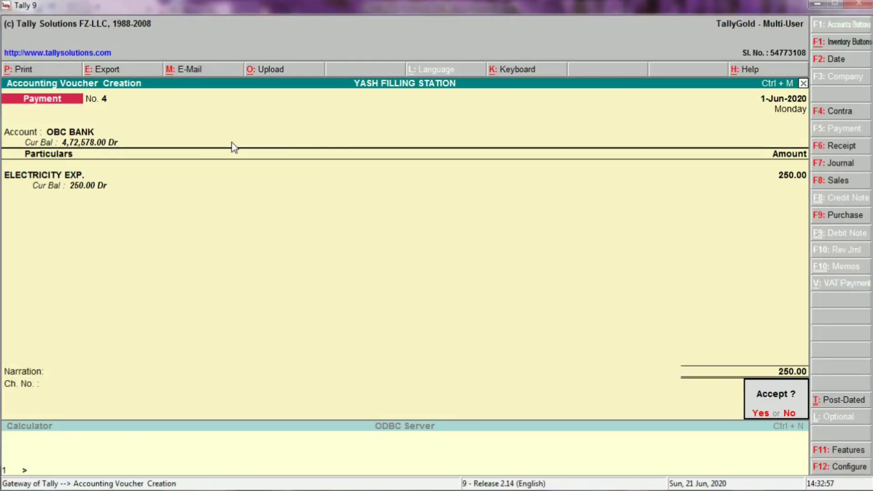
key(Return)
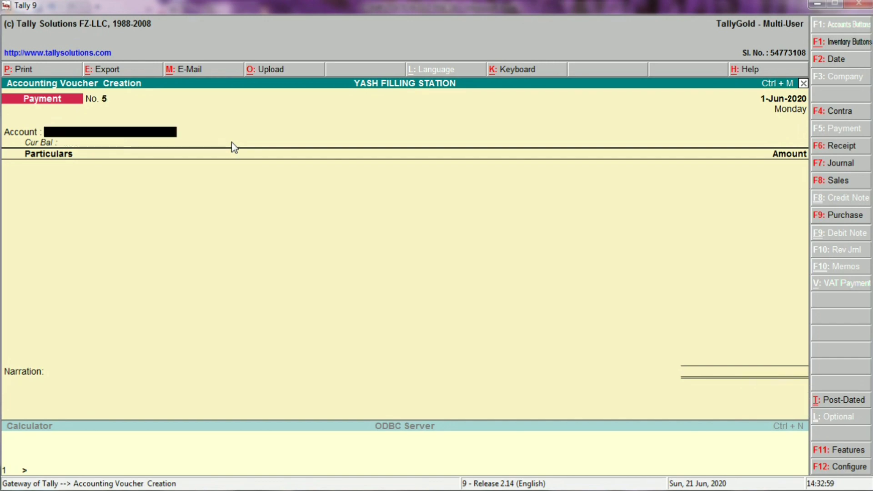
Step: Select the FESTIVAL EXP. cell in Excel, and set the payment voucher's account to Cash in Tally 9
key(alt+Tab)
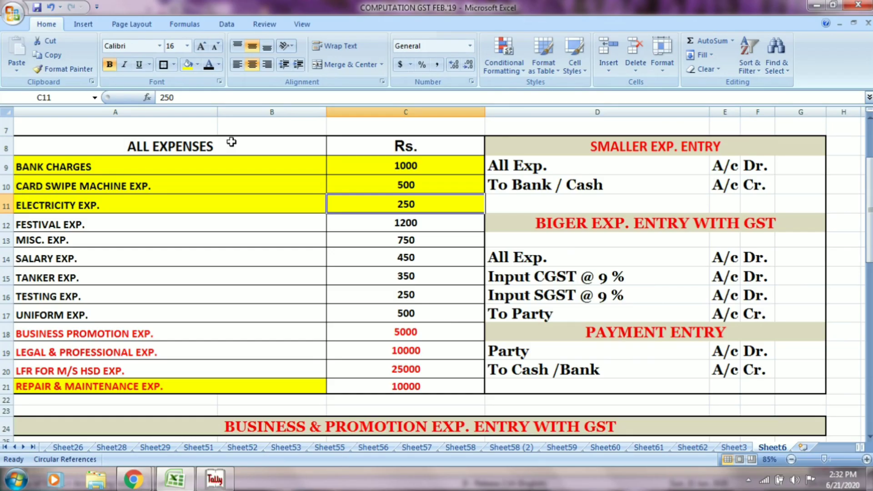
click(50, 225)
key(alt+Tab)
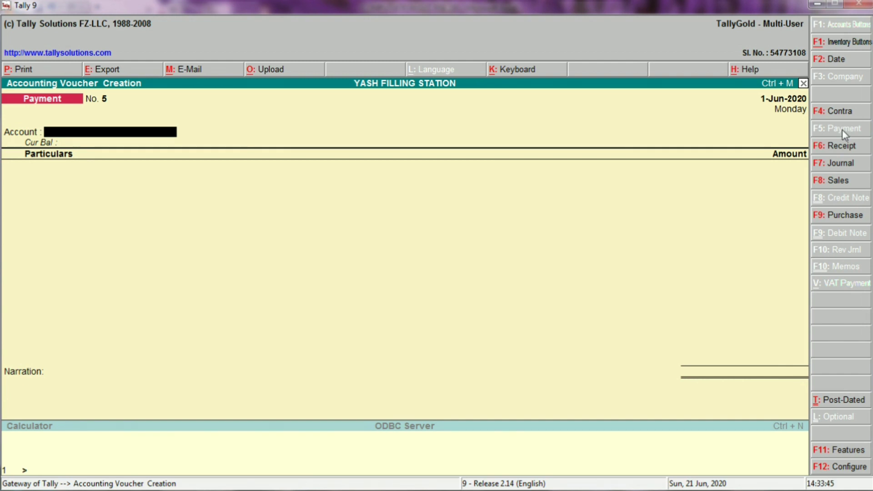
text(CASJ)
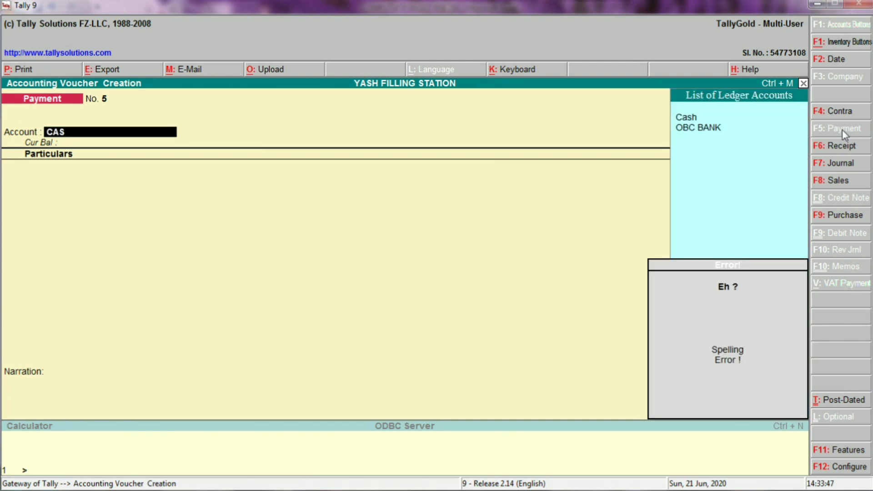
key(Return)
key(Escape)
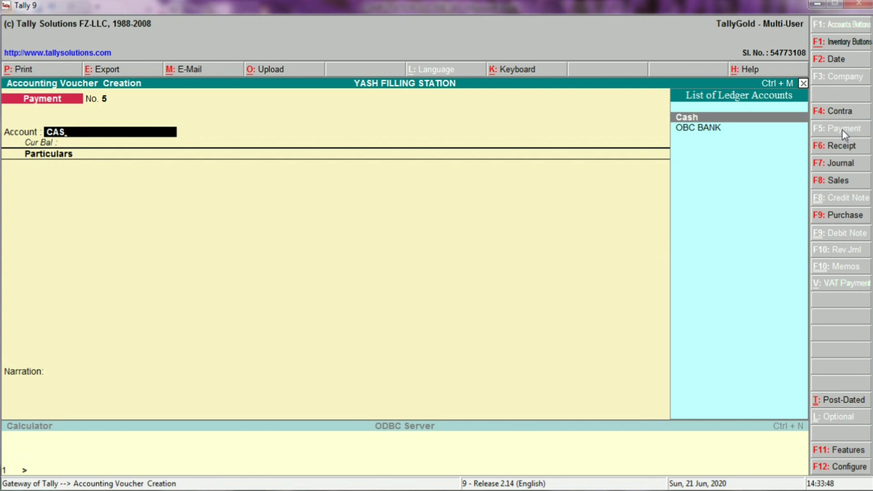
key(Return)
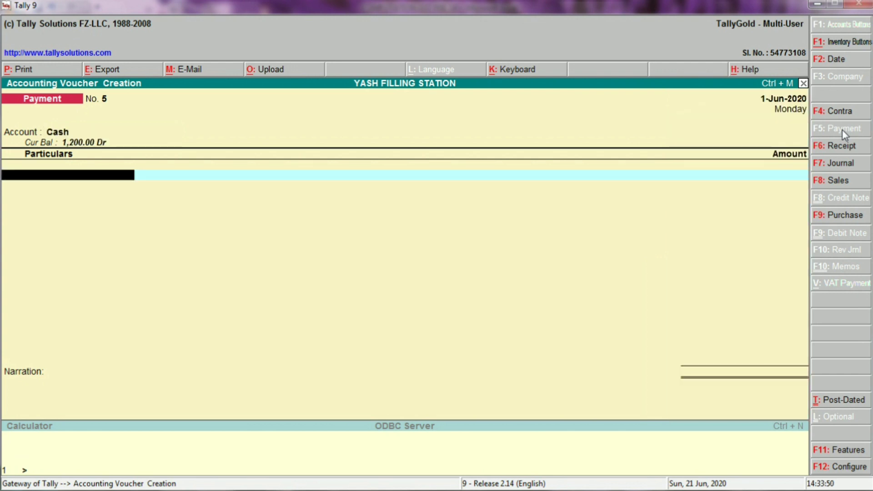
Step: Choose the FESTIVAL EXP. ledger as the voucher's particulars, and switch to Excel to fill the FESTIVAL EXP. name cell with yellow
text(FE)
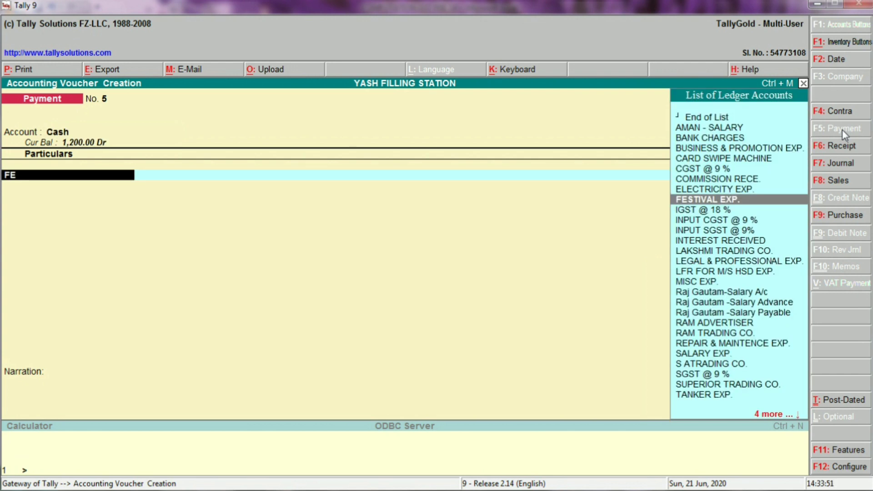
key(Return)
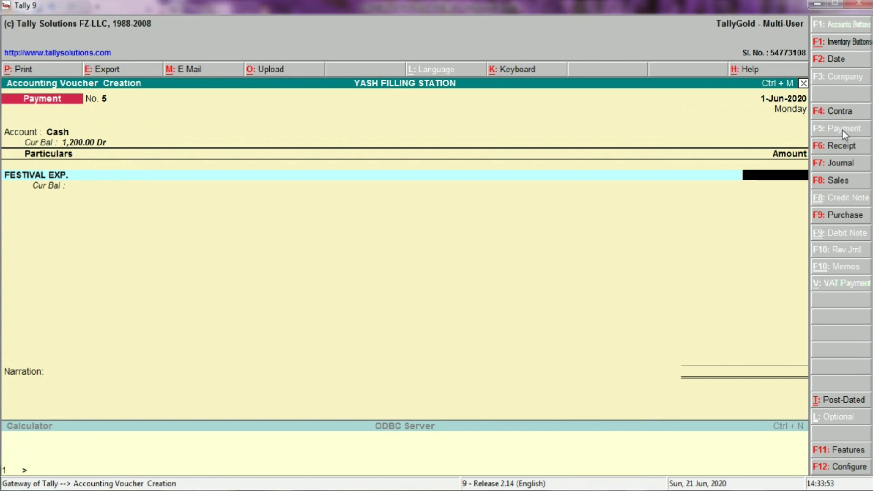
key(alt+Tab)
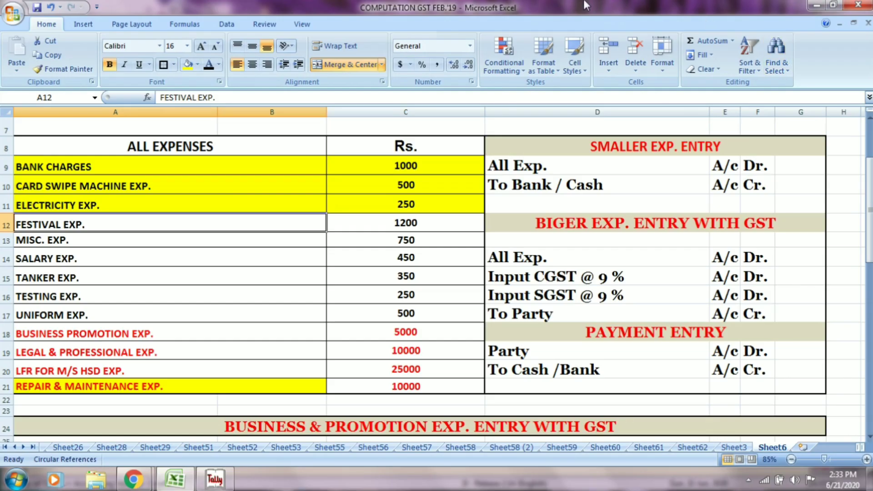
click(393, 223)
Step: Switch to Tally 9, enter 1200 as the FESTIVAL EXP. amount and accept the payment voucher
key(alt+Tab)
text(1200)
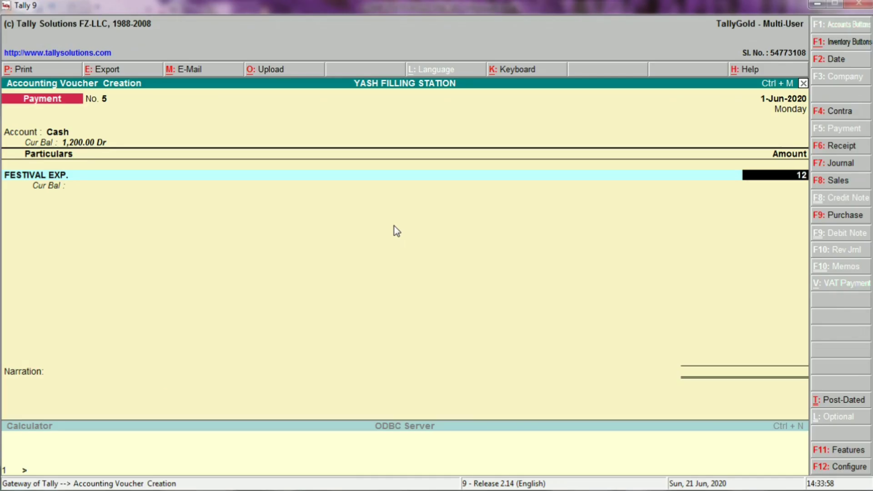
key(Return)
key(Return)
key(Return)
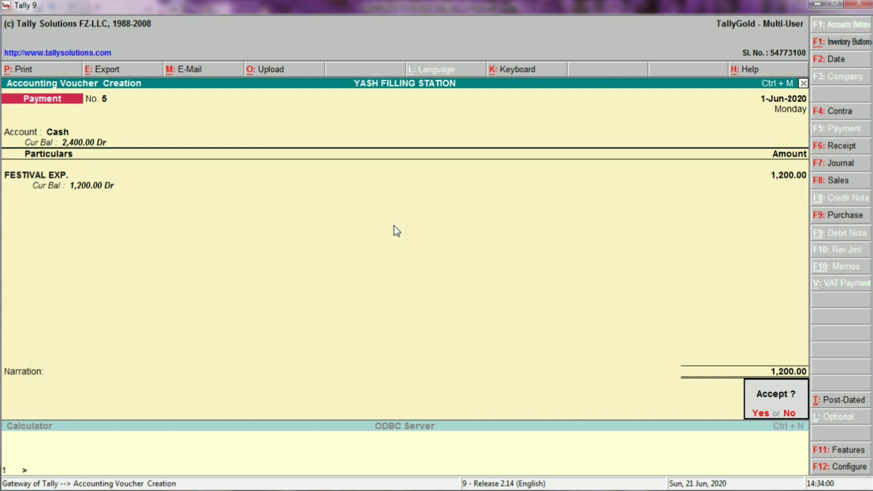
key(y)
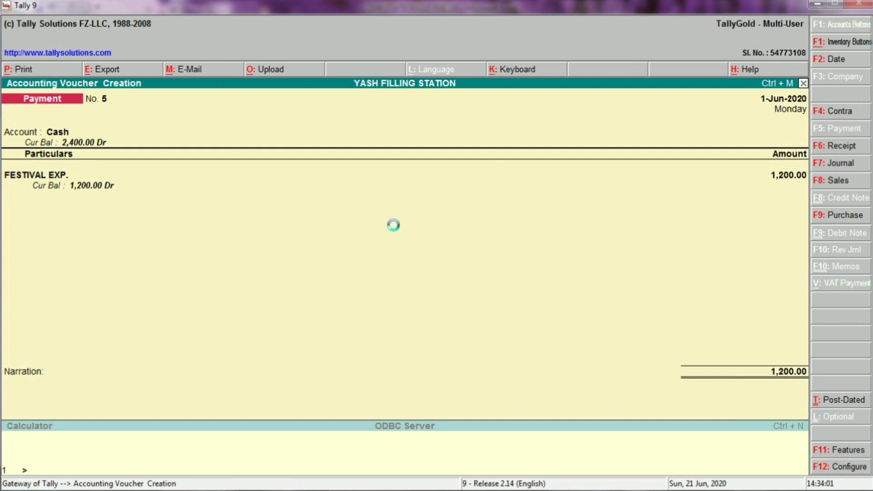
Step: Switch to Excel, fill the FESTIVAL EXP. amount cell with yellow and select the MISC. EXP. name cell
key(alt+Tab)
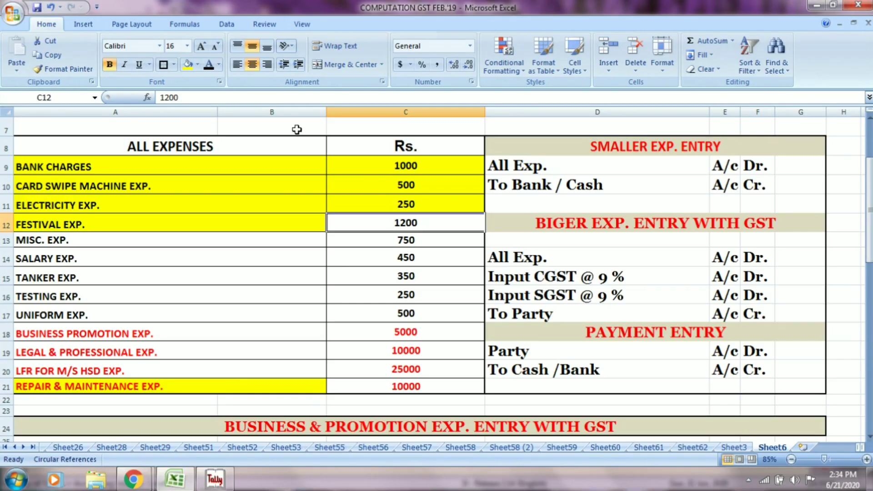
click(188, 64)
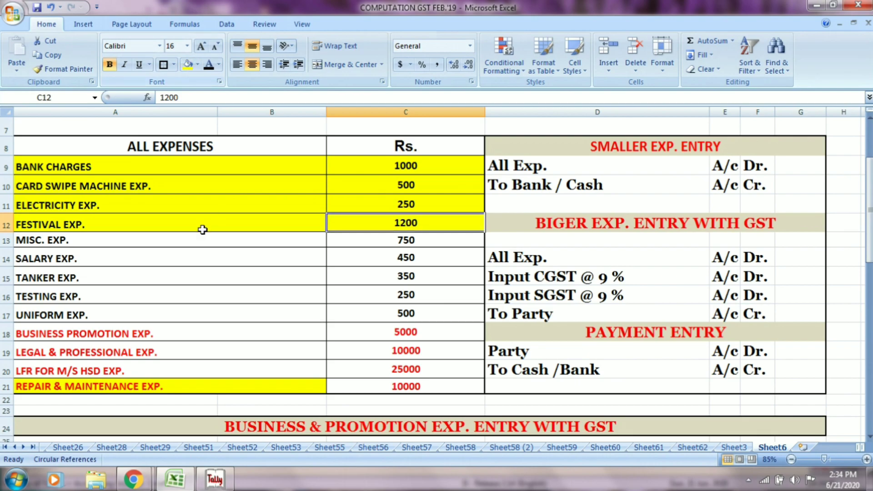
click(117, 241)
Step: Switch to Tally 9, set the new payment voucher's account to Cash and choose the MISC EXP. ledger as particulars
key(alt+Tab)
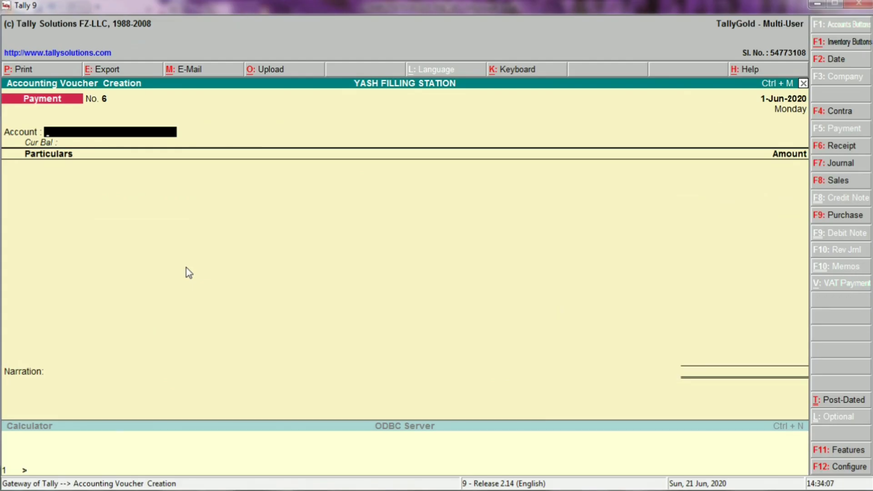
text(CAS)
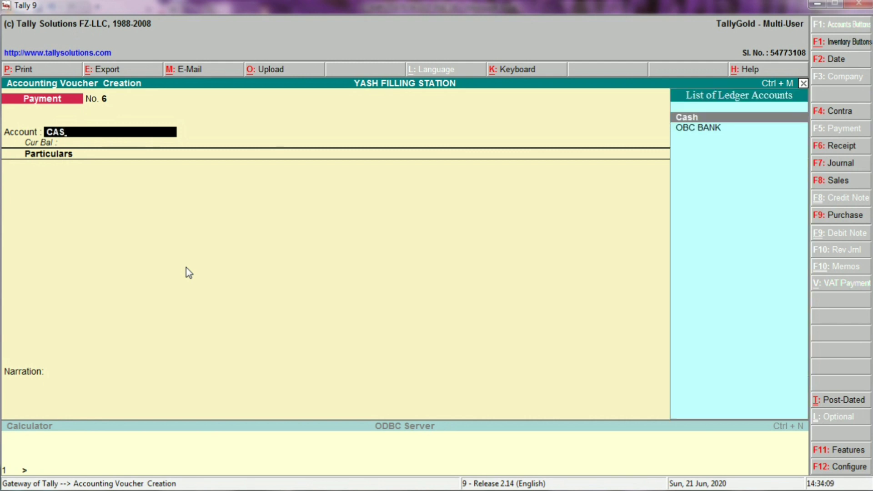
key(Return)
text(M)
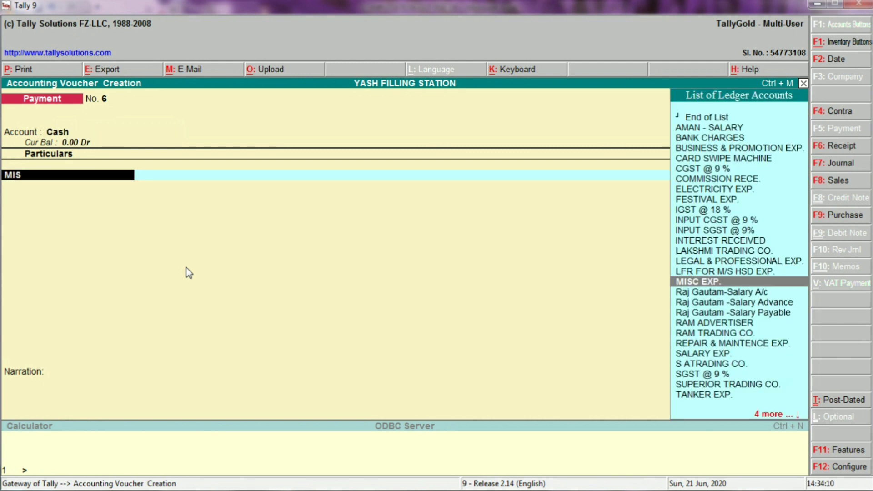
text(IS)
key(Return)
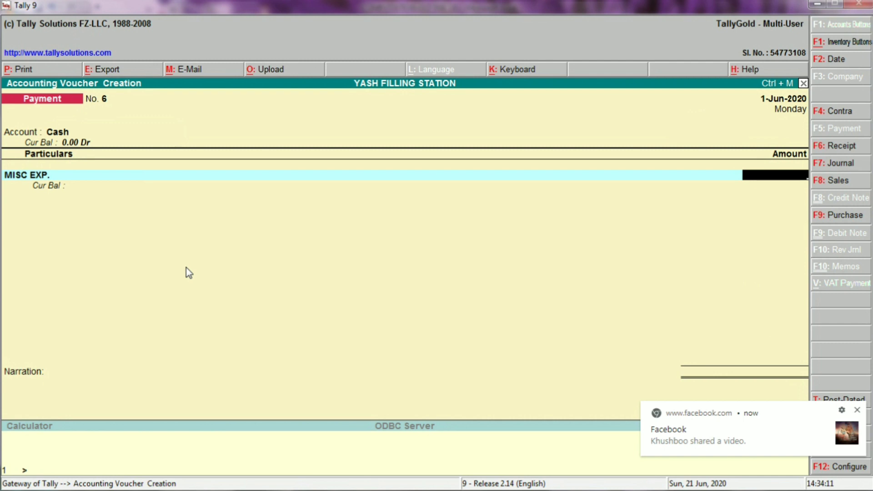
Step: Dismiss the browser notification, and switch to Excel to fill the MISC. EXP. name cell with yellow and select its amount cell
click(858, 411)
key(alt+Tab)
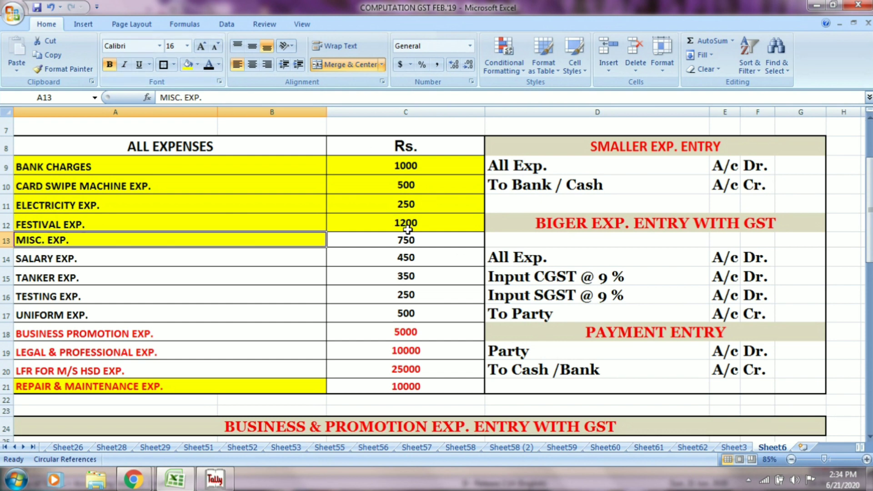
click(423, 241)
Step: Switch to Tally 9, enter 750 as the MISC EXP. amount and accept the payment voucher
key(alt+Tab)
text(750)
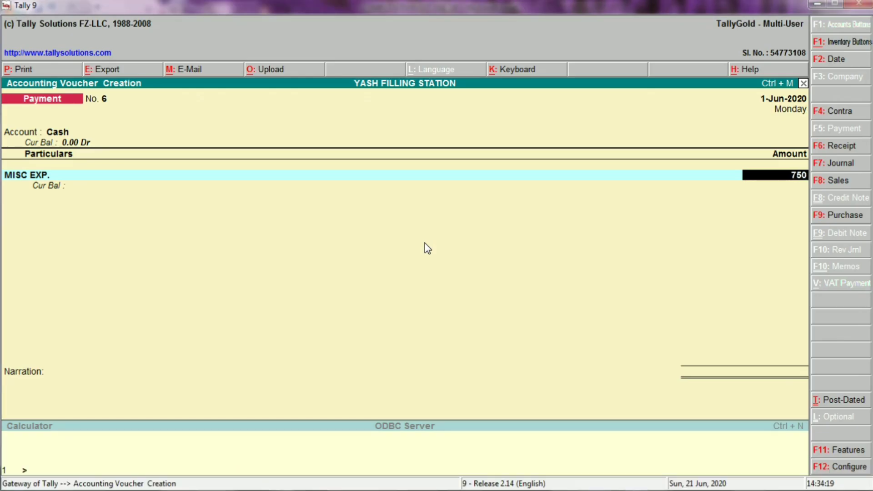
key(Return)
key(Return)
key(Return)
key(Return)
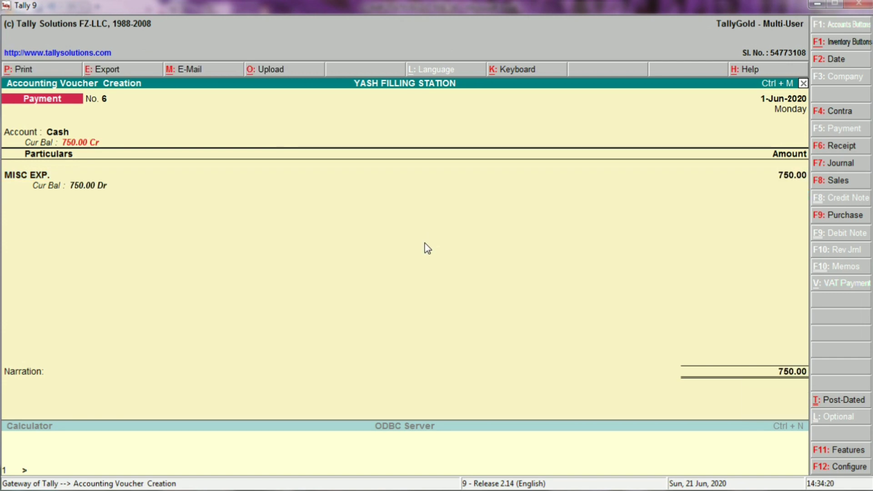
Step: Switch to Excel, fill the MISC. EXP. amount cell with yellow and select the SALARY EXP. name cell
key(alt+Tab)
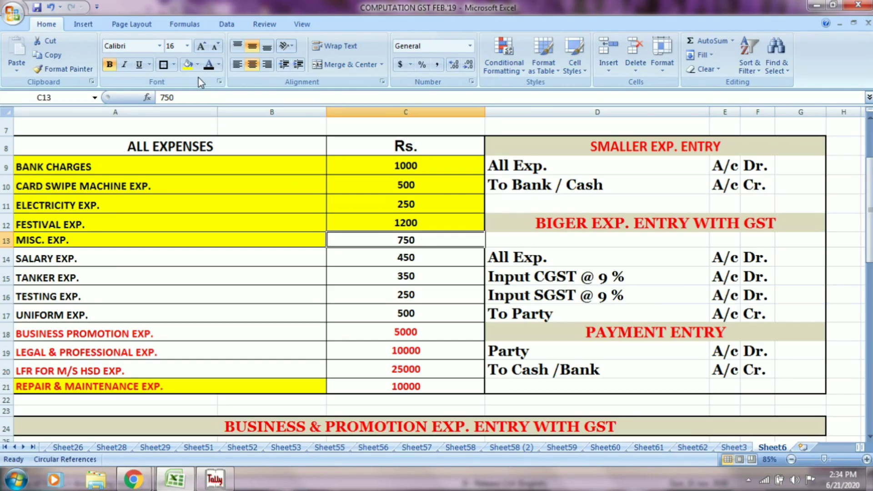
click(184, 69)
click(76, 259)
Step: Switch to Tally 9, set the new payment voucher's account to OBC BANK and choose the SALARY EXP. ledger as particulars
key(alt+Tab)
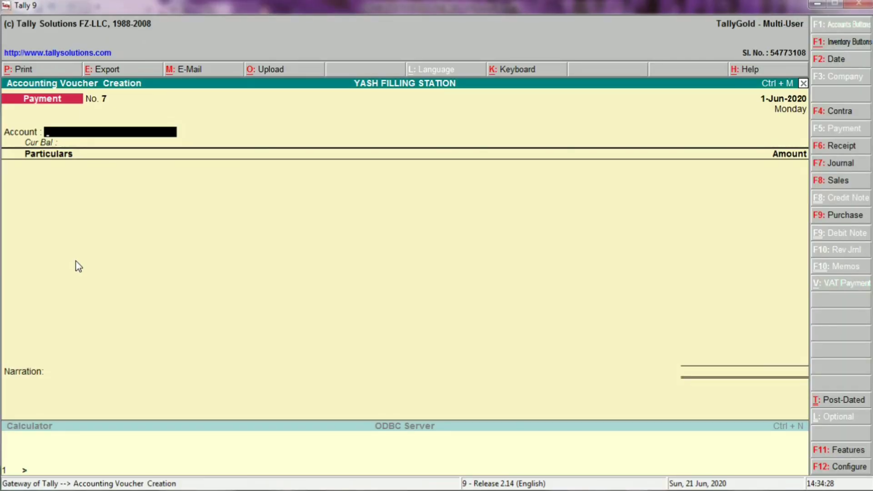
text(OBC)
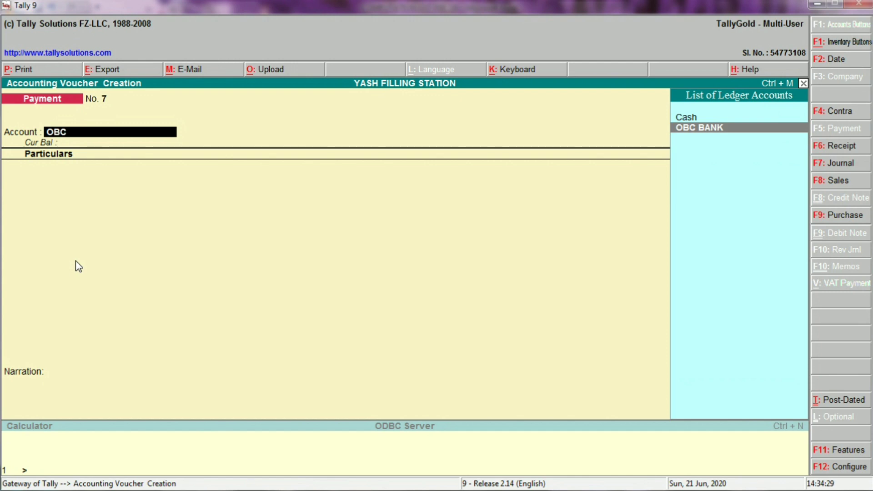
key(Return)
key(alt+Tab)
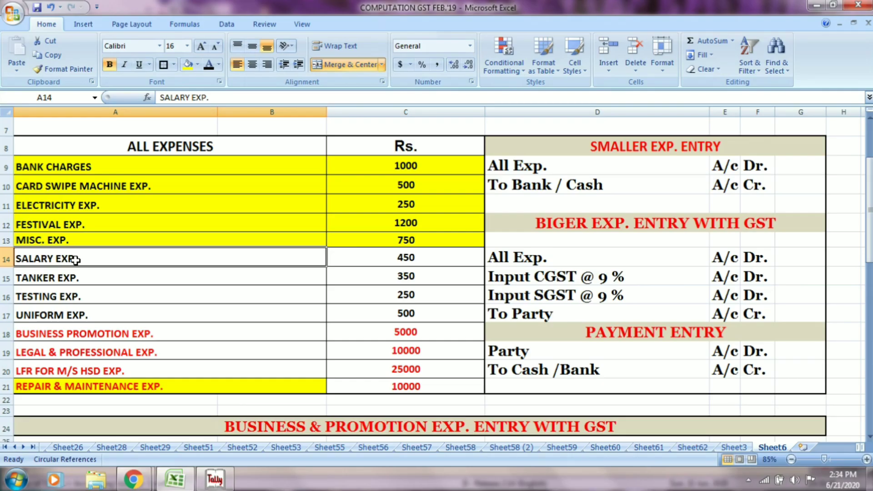
key(alt+Tab)
text(SAL)
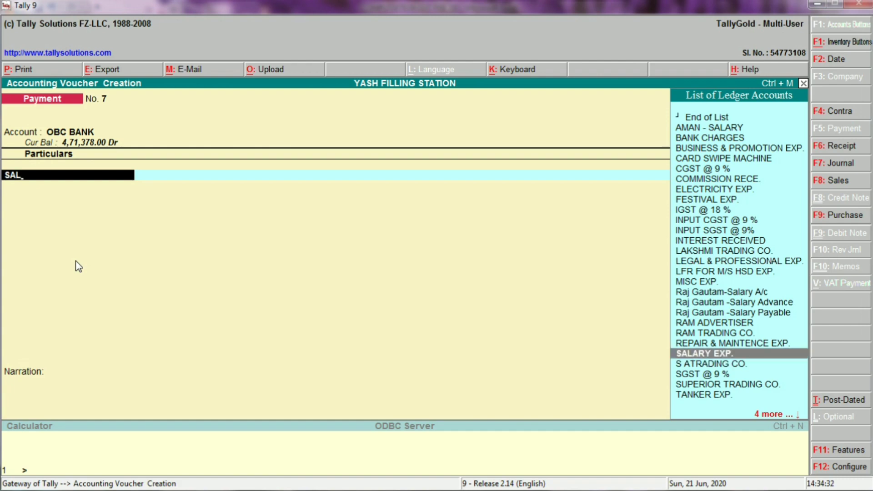
key(Return)
Step: Check the SALARY EXP. amount in Excel, enter 450 in the Tally 9 payment voucher and accept it
key(alt+Tab)
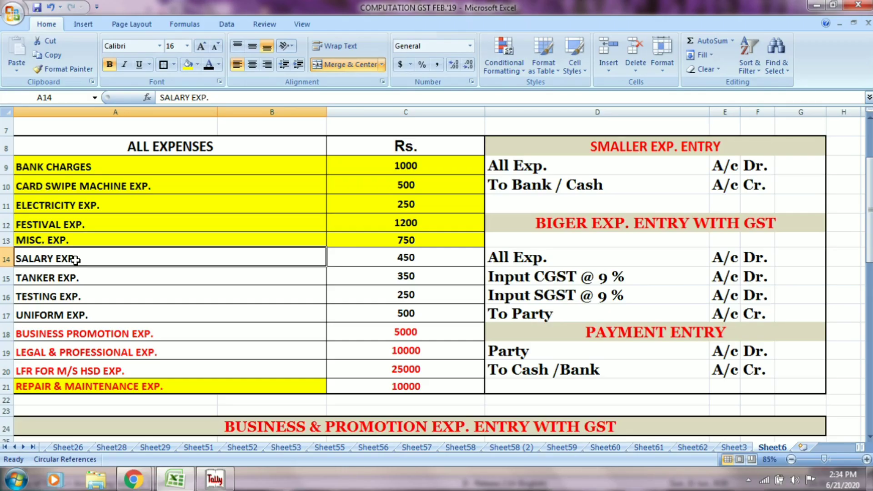
key(alt+Tab)
text(450)
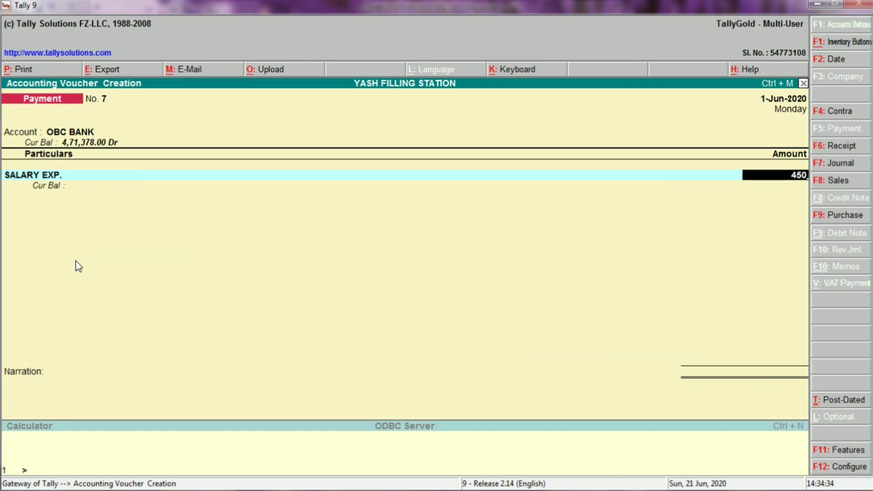
key(Return)
key(Return)
key(Return)
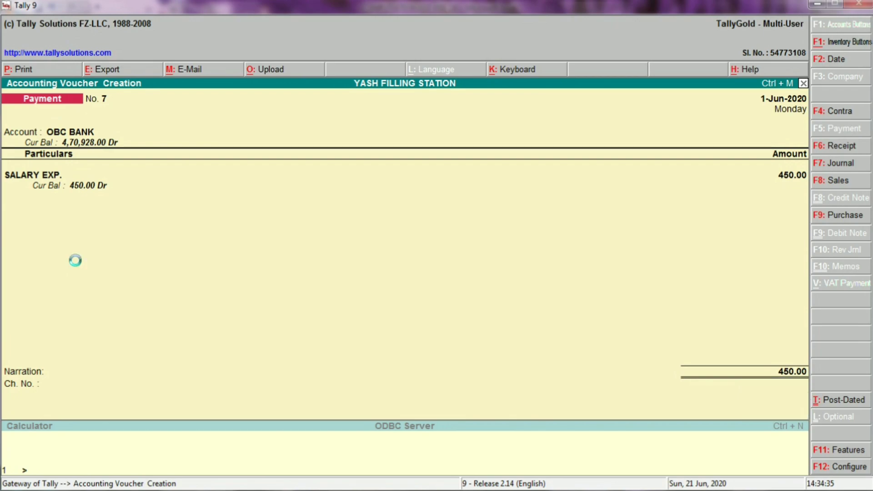
Step: Switch to Excel, fill the SALARY EXP. name and amount cells with yellow, and select the TANKER EXP. name cell
key(alt+Tab)
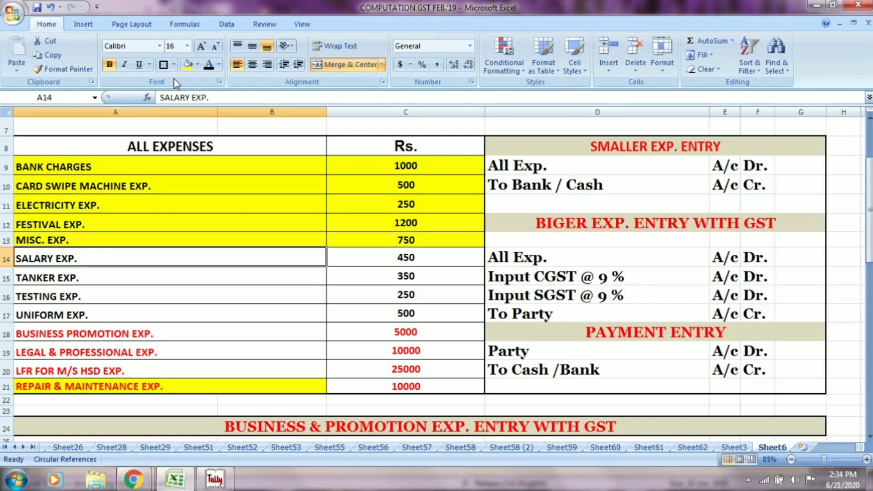
click(187, 64)
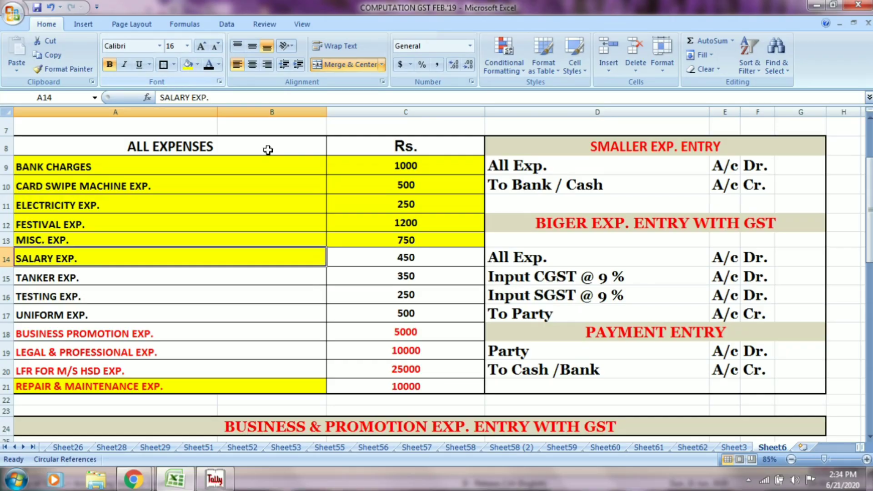
click(390, 257)
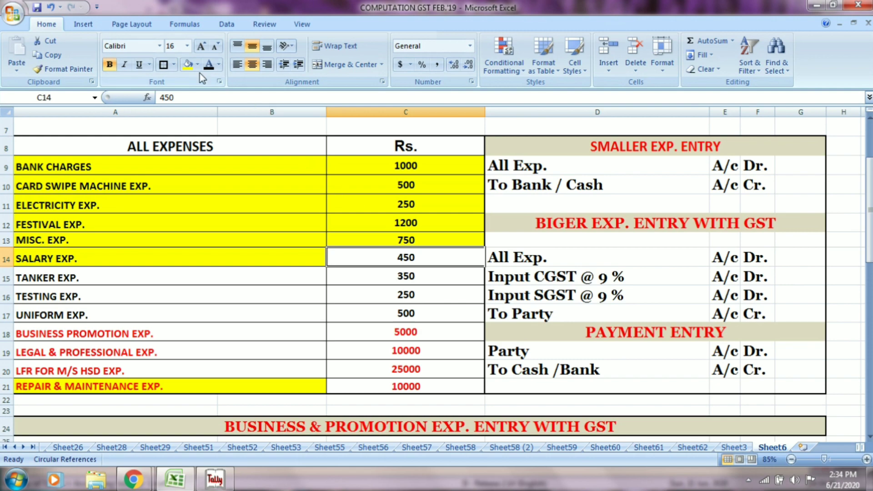
click(188, 65)
click(135, 282)
Step: Switch to Tally 9, set the new payment voucher's account to OBC BANK and choose the TANKER EXP. ledger as particulars
key(alt+Tab)
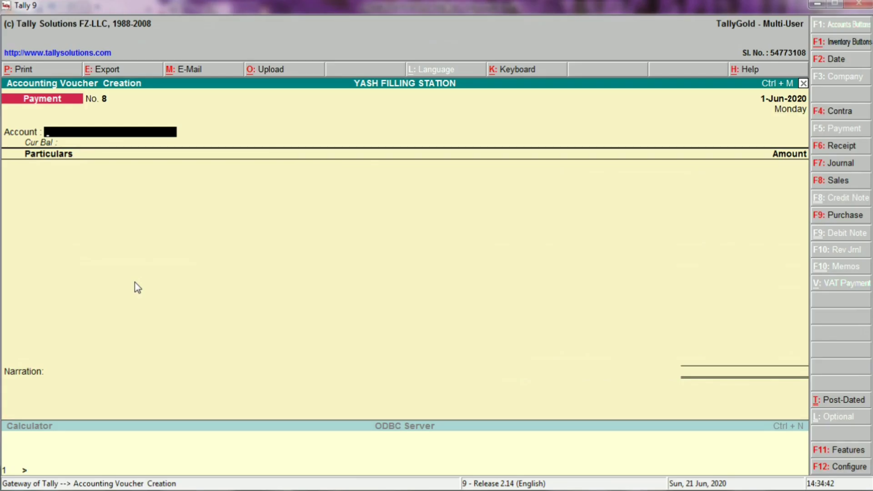
text(OBC)
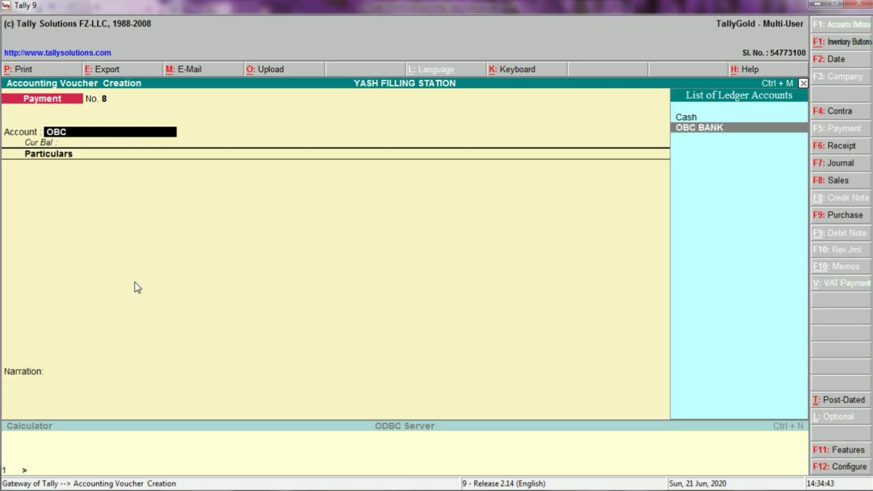
key(Return)
text(TANKER)
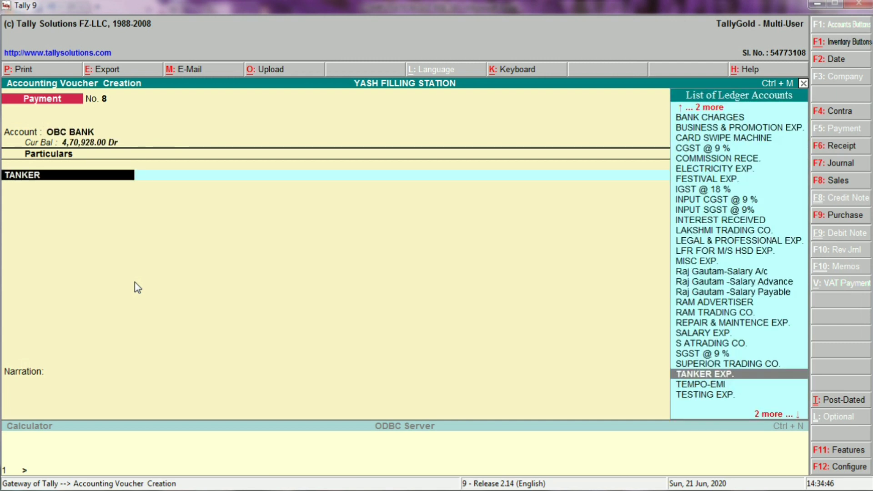
key(Return)
Step: Check the TANKER EXP. amount in Excel, enter 350 in the Tally 9 payment voucher and accept it
key(alt+Tab)
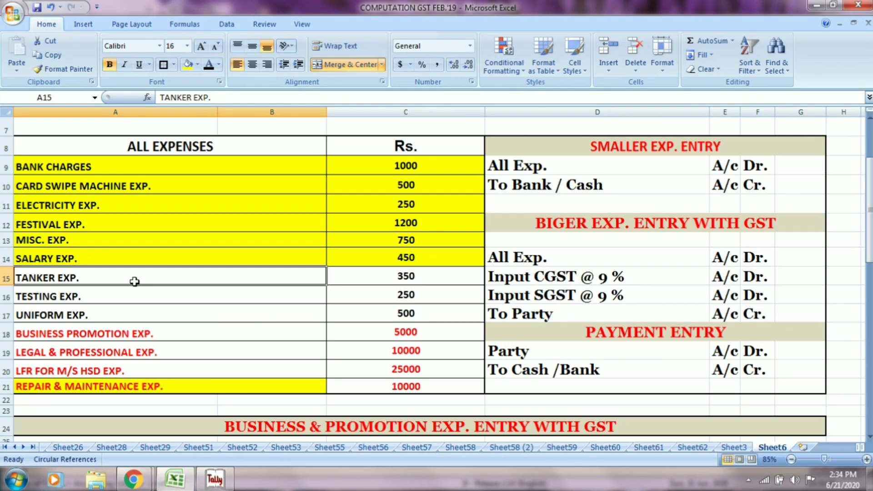
key(alt+Tab)
text(350)
key(Return)
key(Return)
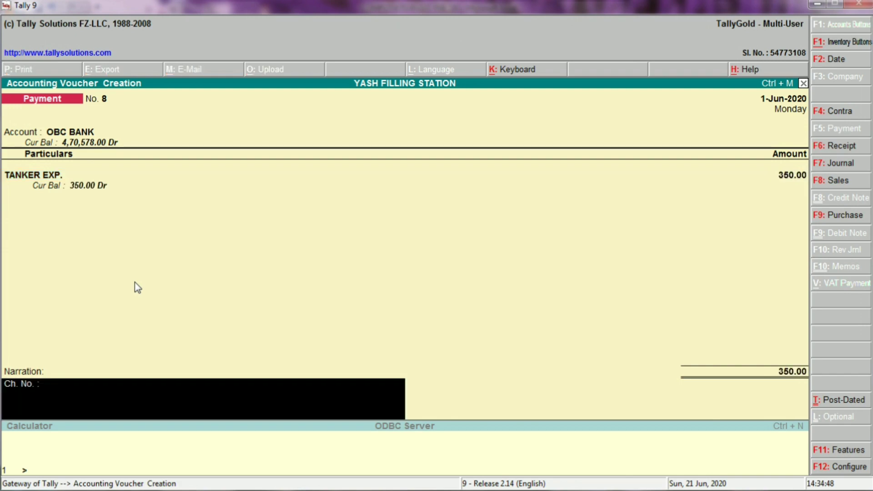
key(Return)
key(Return)
Step: Switch to Excel, fill the TANKER EXP. name and amount cells with yellow, and select the TESTING EXP. name cell
key(alt+Tab)
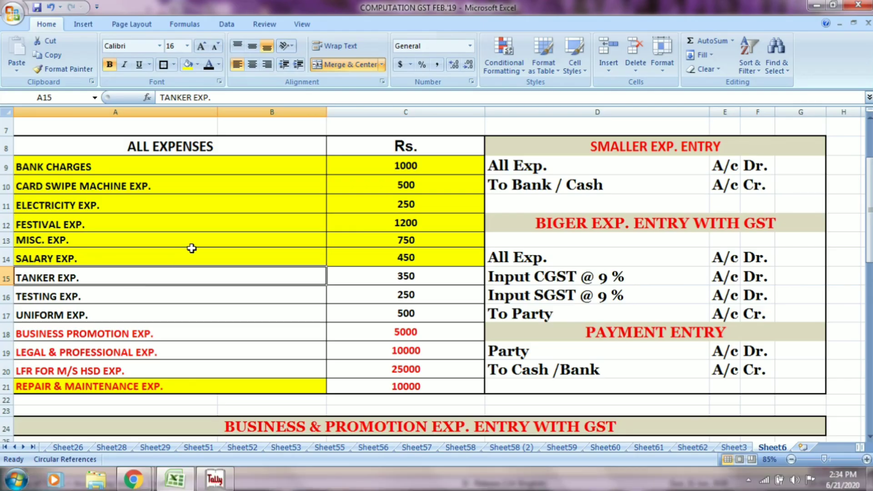
drag(319, 271, 359, 271)
click(187, 66)
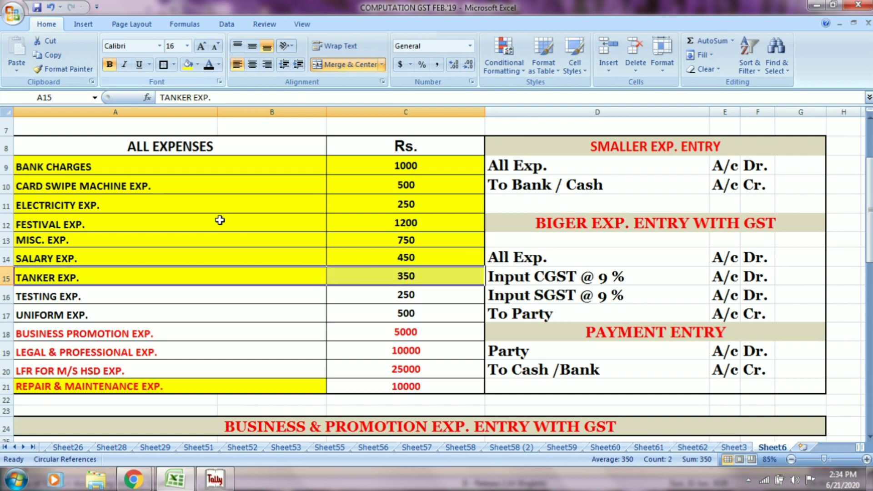
click(92, 297)
Step: Switch to Tally 9, set the new payment voucher's account to OBC BANK and pick the TANKER EXP. ledger as particulars
key(alt+Tab)
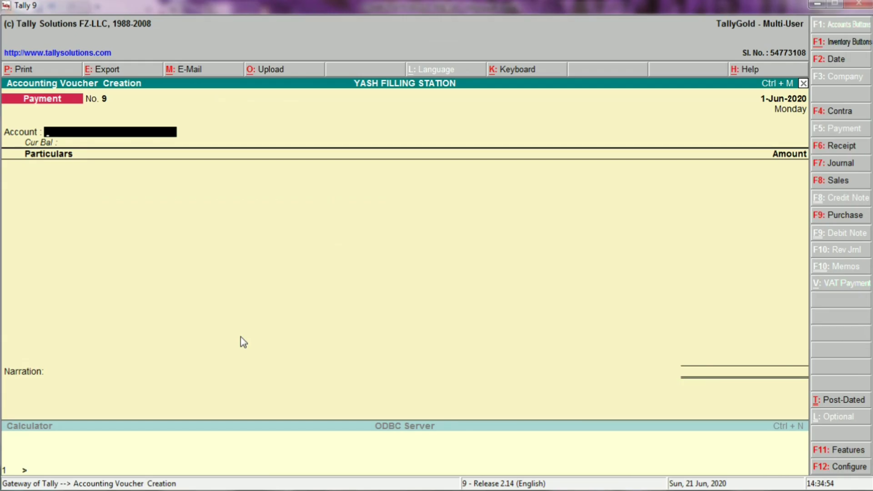
text(OBC)
key(Return)
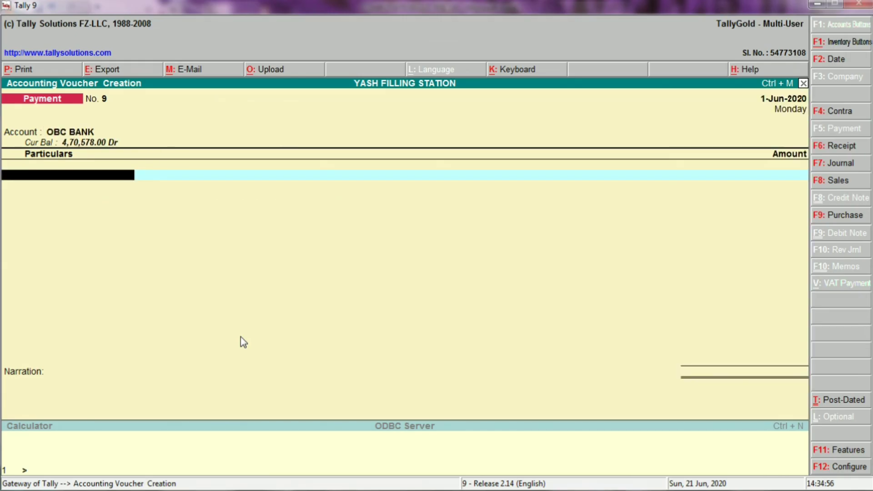
text(TANKER)
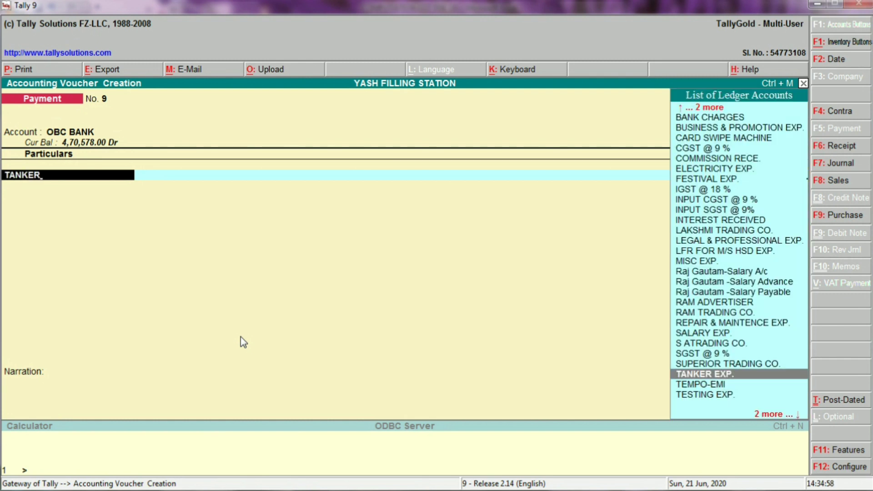
Step: Check the TESTING EXP. amount in Excel, enter 250 in the Tally 9 payment voucher and accept it
key(alt+Tab)
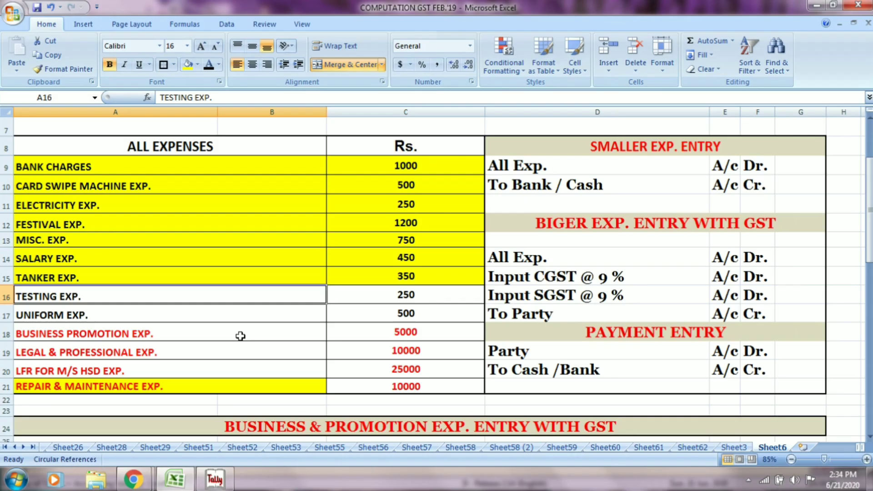
key(alt+Tab)
text(250)
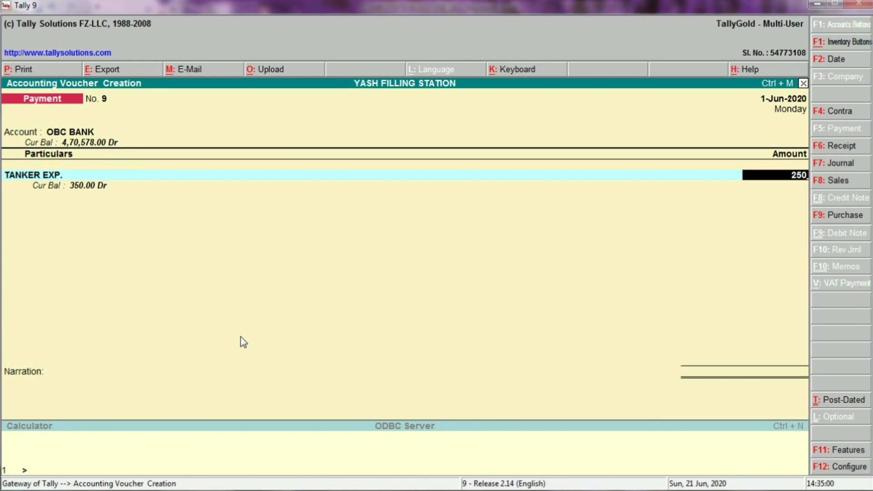
key(Return)
key(Return)
key(Return)
key(alt+Tab)
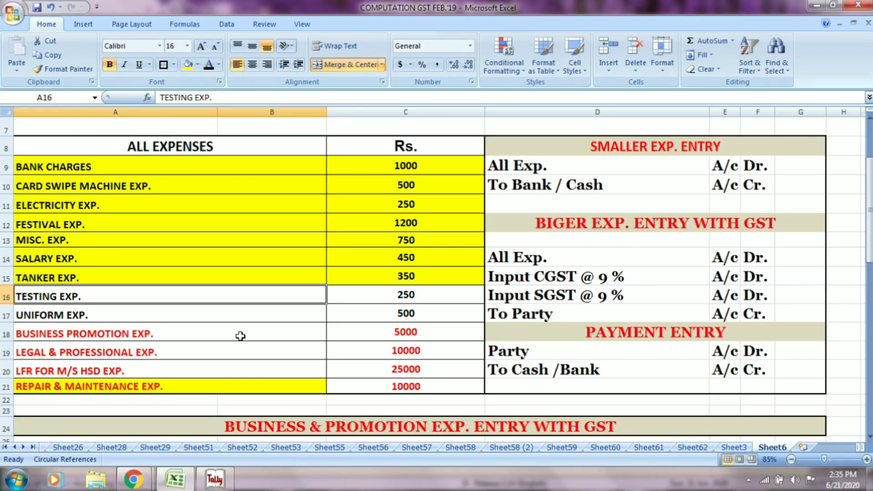
key(alt+Tab)
key(Return)
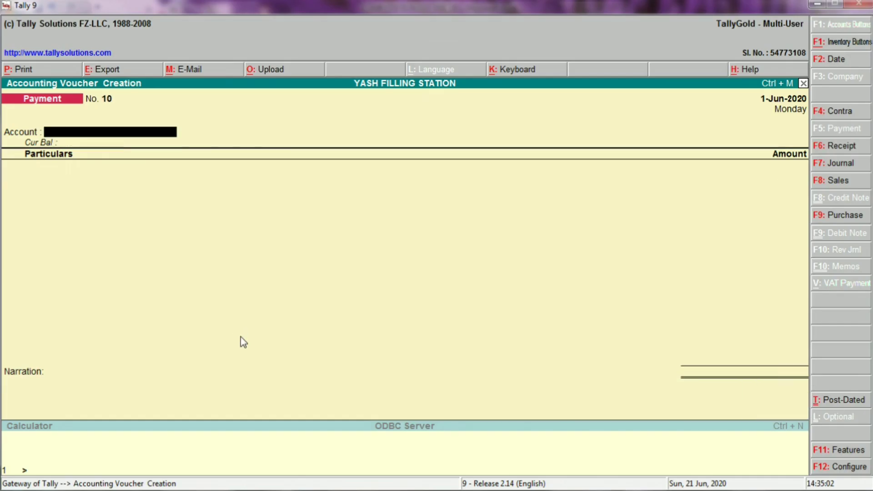
Step: Switch to Excel, fill the TESTING EXP. name and amount cells with yellow, and select the UNIFORM EXP. name and amount cells
key(alt+Tab)
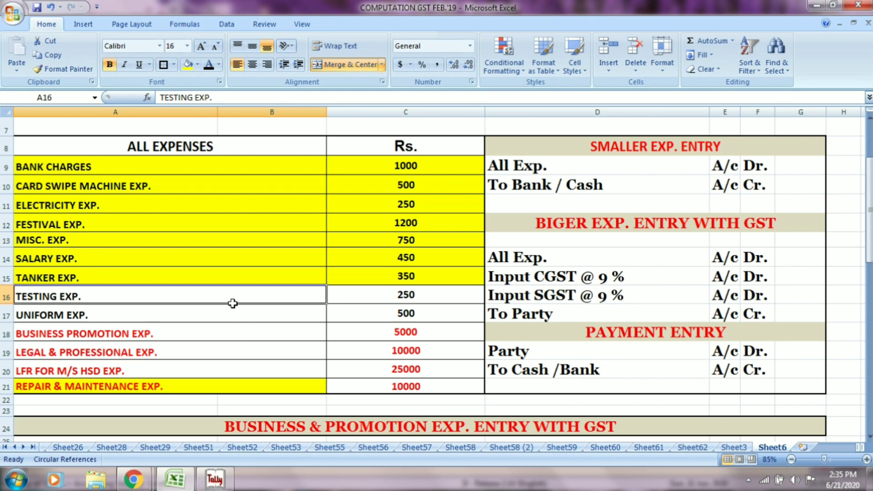
drag(234, 302, 335, 295)
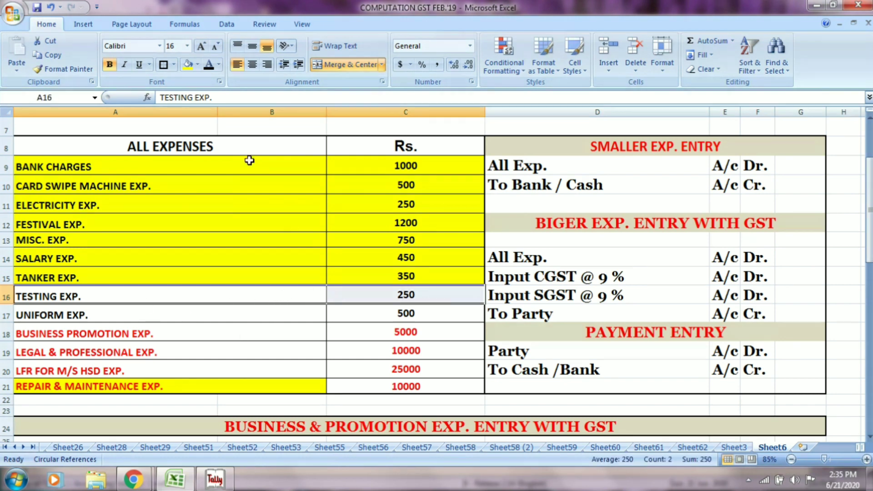
click(188, 64)
drag(124, 313, 356, 318)
Step: Switch to Tally 9, set the new payment voucher's account to OBC BANK and choose the UNIFORM EXP. ledger as particulars
key(alt+Tab)
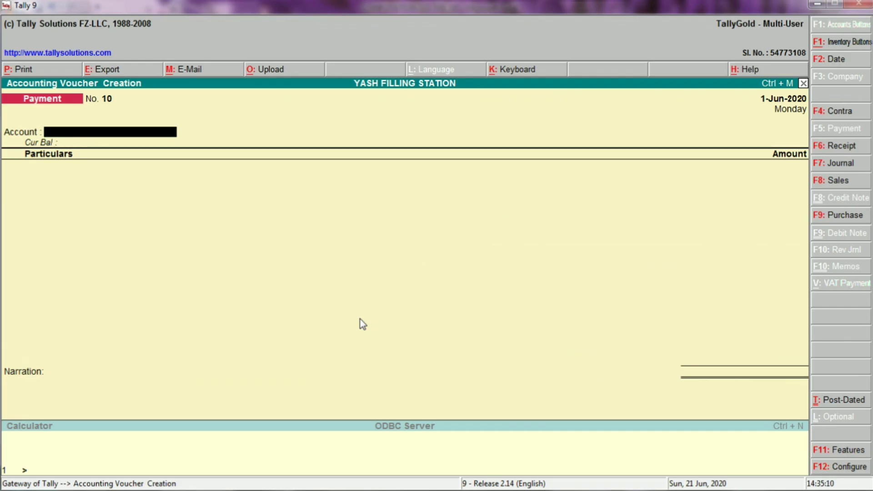
text(OB)
key(Return)
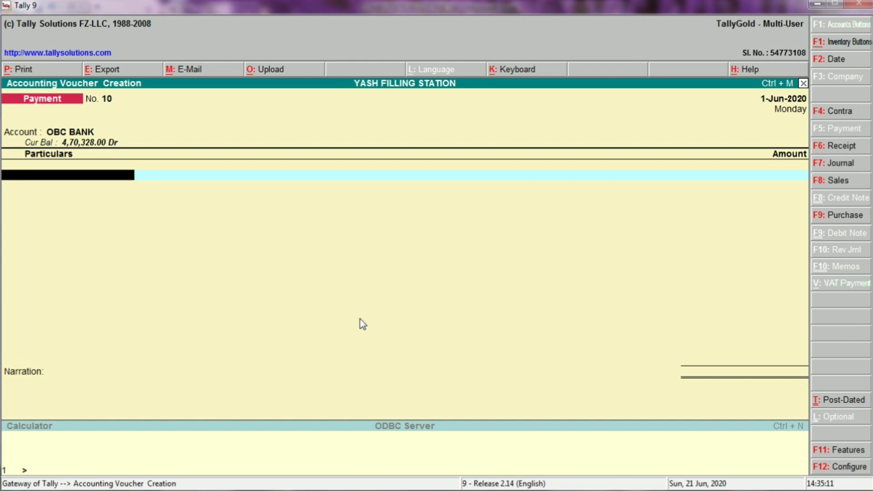
text(UN)
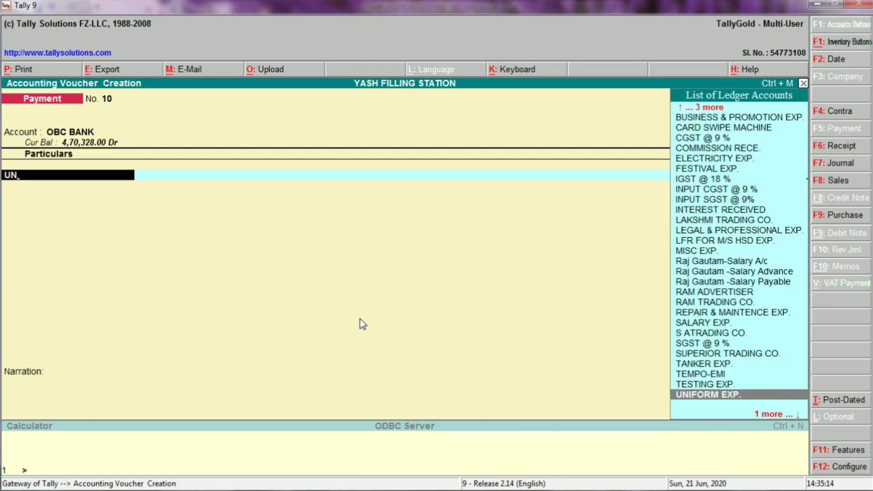
key(Return)
Step: Check the UNIFORM EXP. amount in Excel, enter 500 in the Tally 9 payment voucher and accept it
key(alt+Tab)
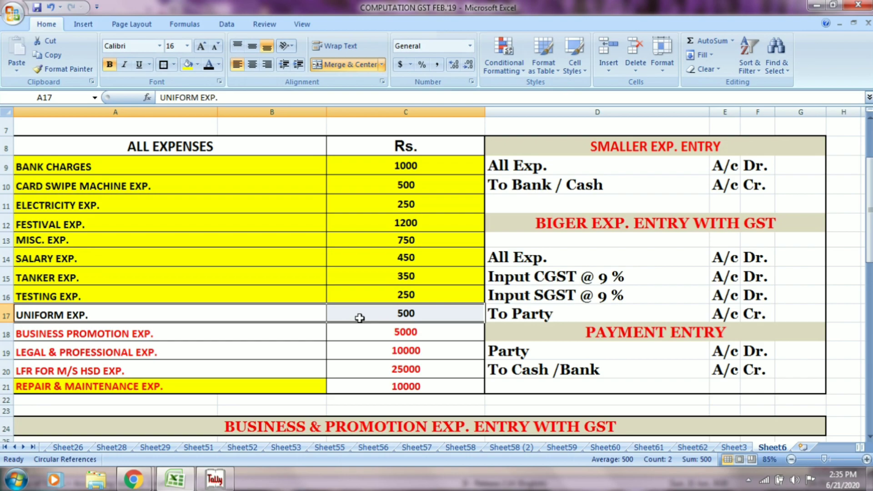
key(alt+Tab)
text(500)
key(Return)
key(Return)
key(Return)
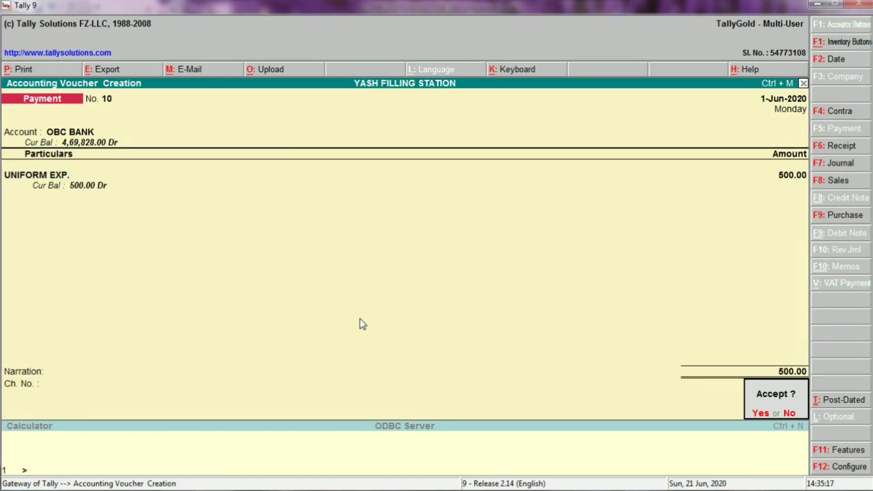
key(Return)
Step: Switch to Excel, fill the UNIFORM EXP. name and amount cells with yellow, and select the BUSINESS PROMOTION EXP. name cell
key(alt+Tab)
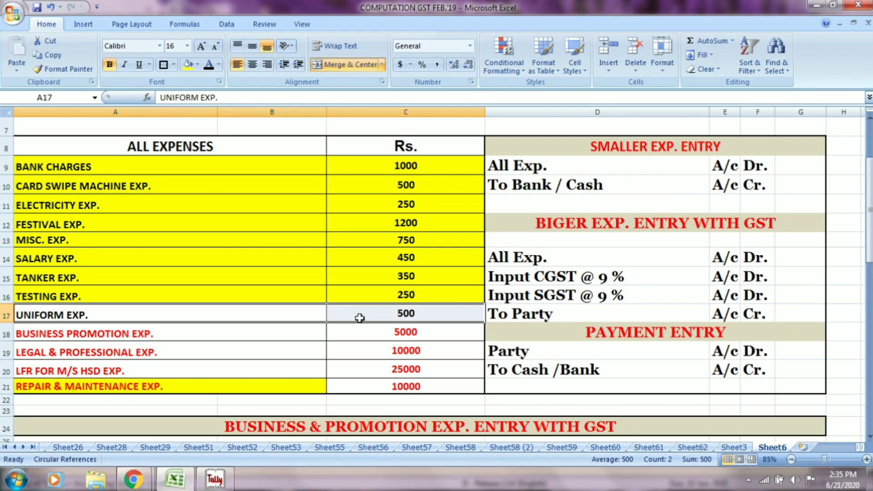
click(188, 64)
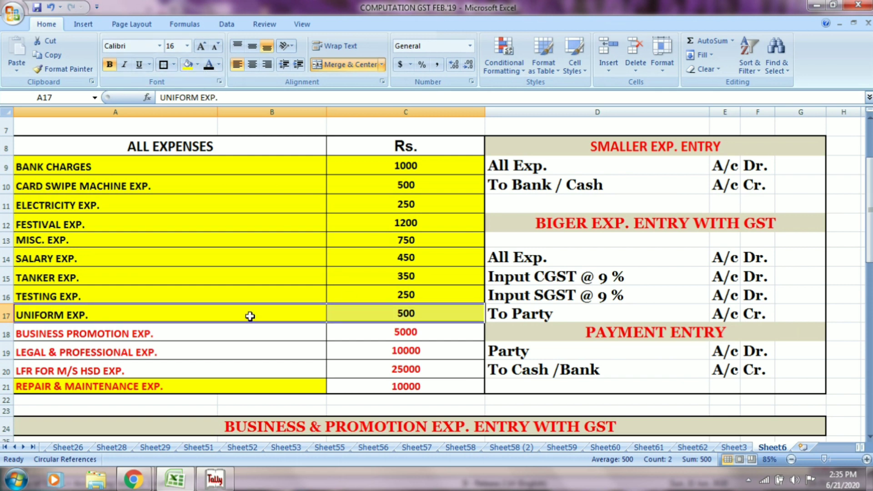
click(192, 334)
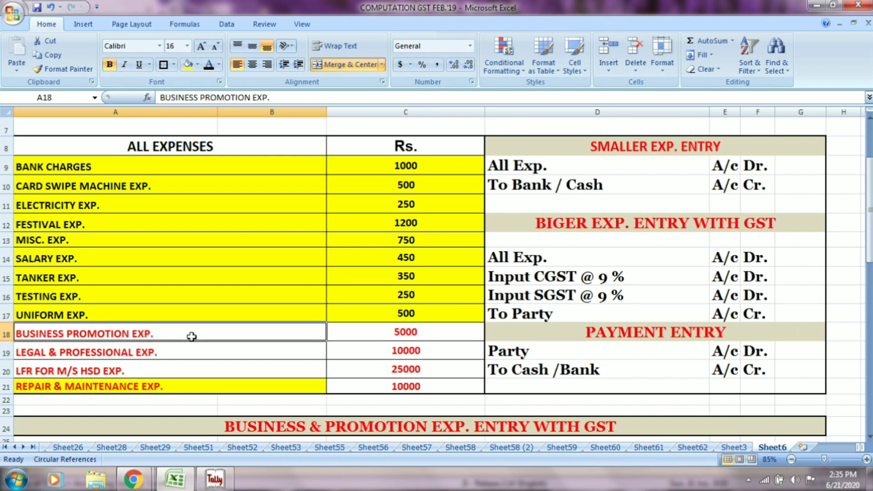
Step: Review the amounts of the red-lettered bigger expenses, including BUSINESS PROMOTION, LEGAL & PROFESSIONAL and LFR FOR M/S HSD EXP
click(382, 334)
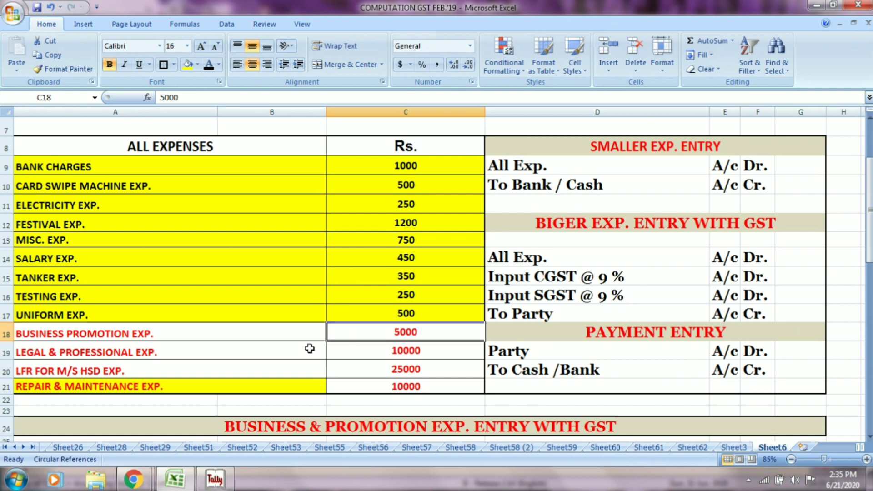
click(246, 355)
click(393, 353)
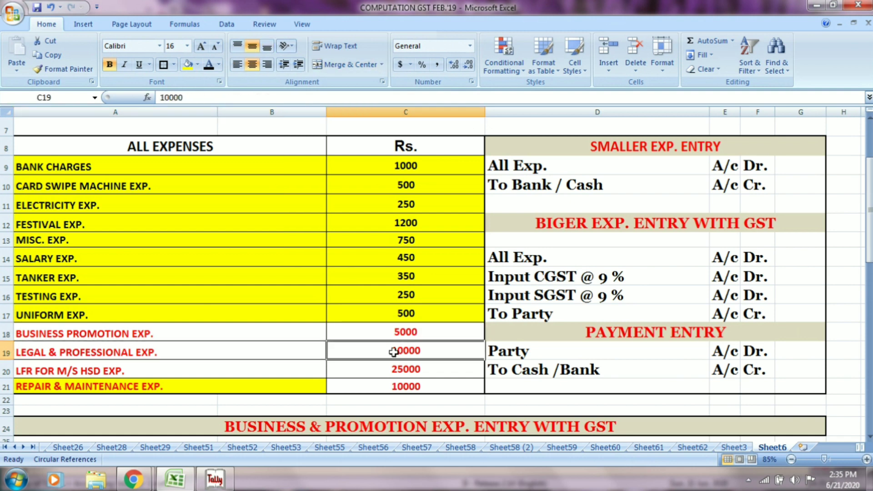
click(207, 373)
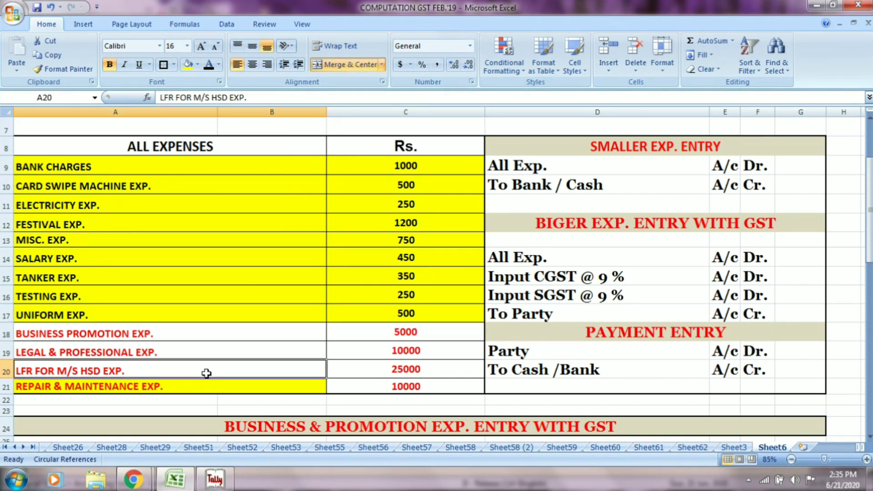
click(382, 368)
click(279, 395)
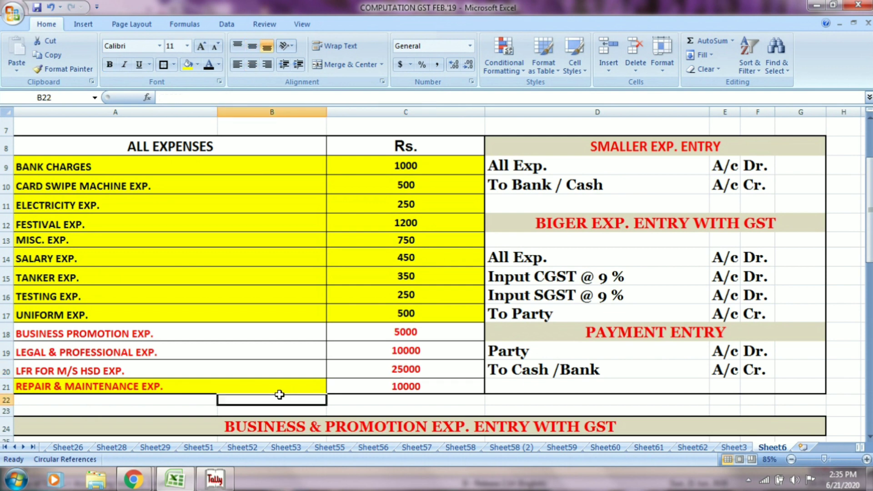
Step: Remove the yellow fill from the REPAIR & MAINTENANCE EXP. cell in the ALL EXPENSES table
click(279, 388)
click(381, 386)
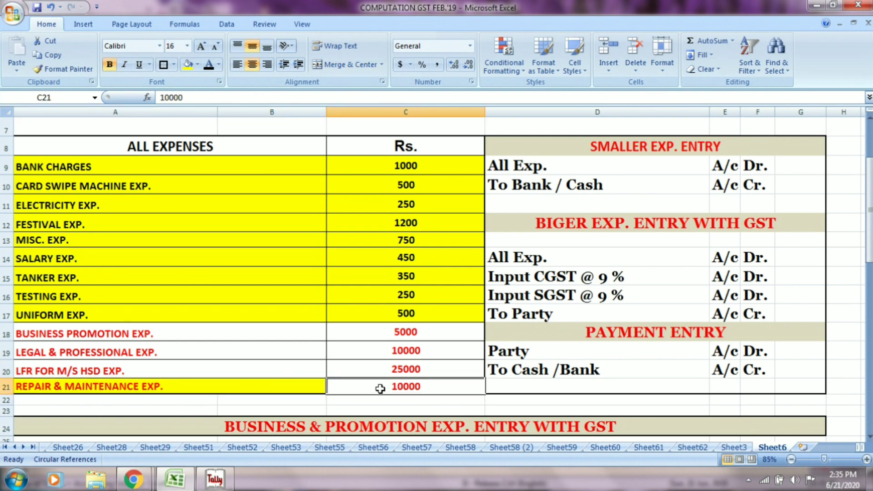
click(256, 391)
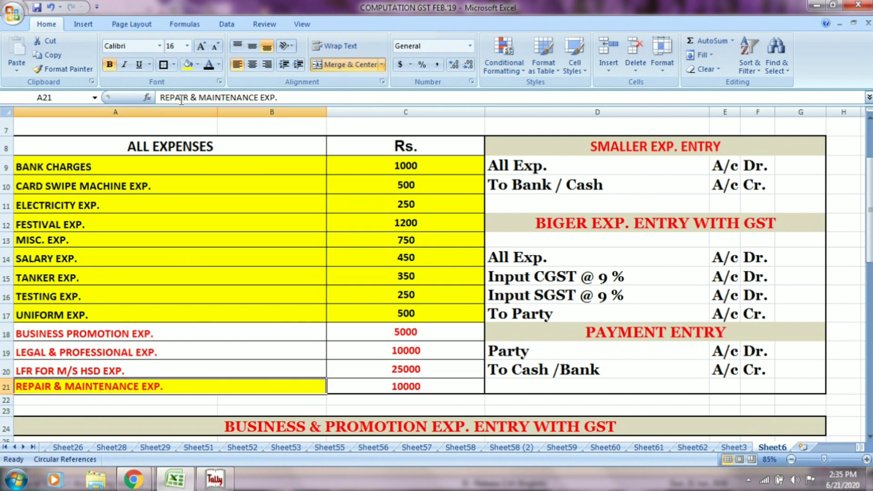
click(197, 65)
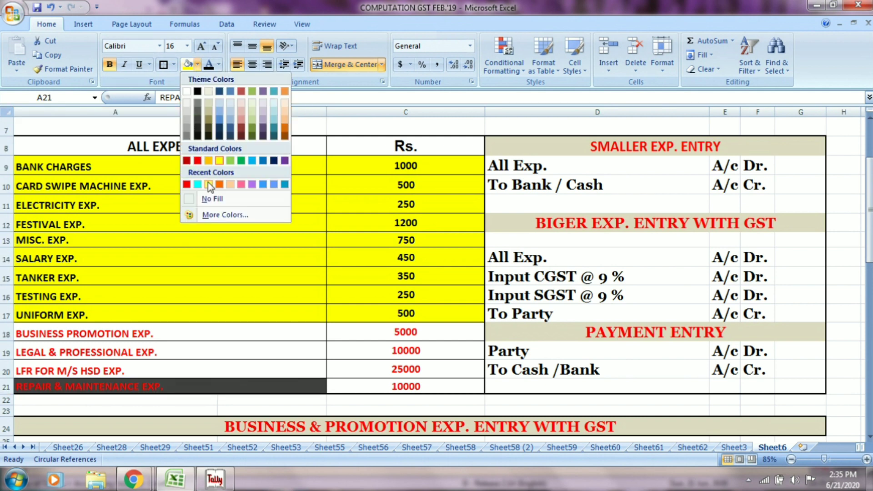
click(209, 198)
click(336, 352)
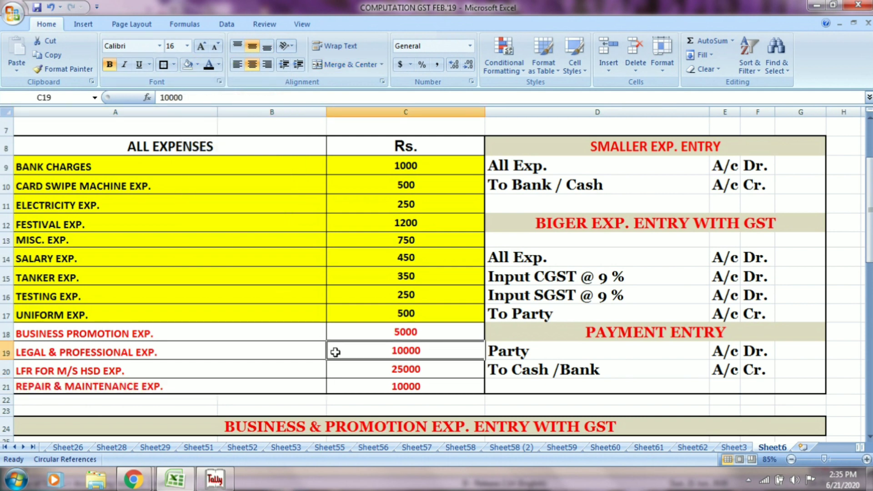
Step: Examine the debit and credit lines of the BIGER EXP. ENTRY WITH GST template, from All Exp. to To Party
click(548, 257)
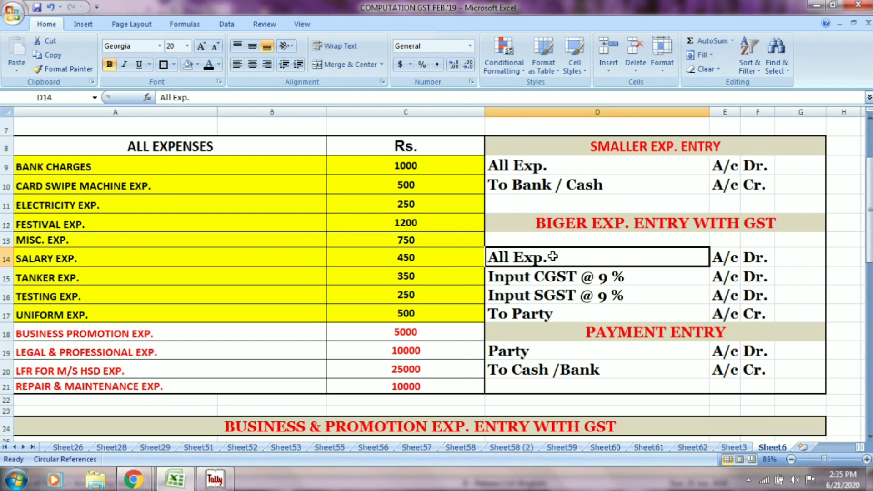
click(726, 256)
click(764, 257)
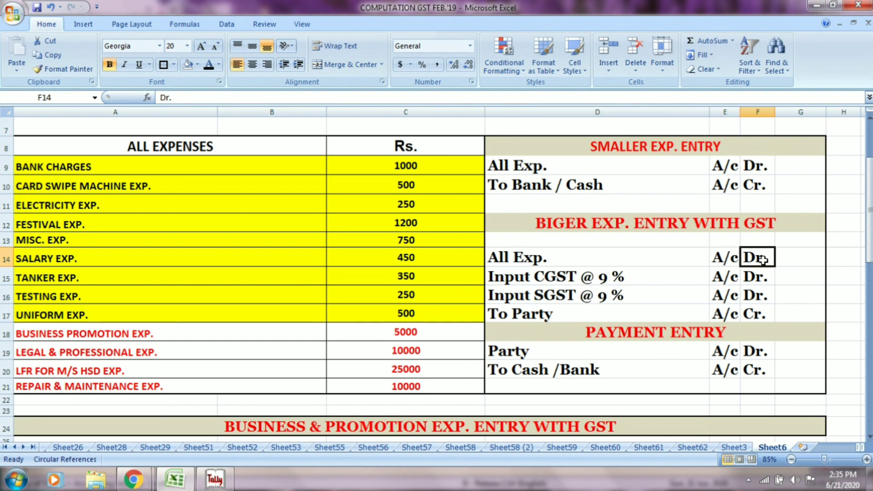
click(592, 282)
click(722, 275)
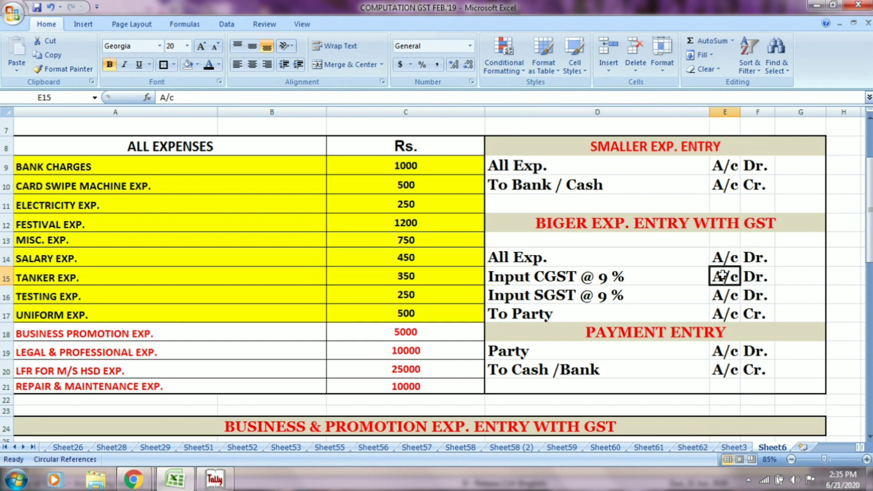
click(756, 280)
click(582, 300)
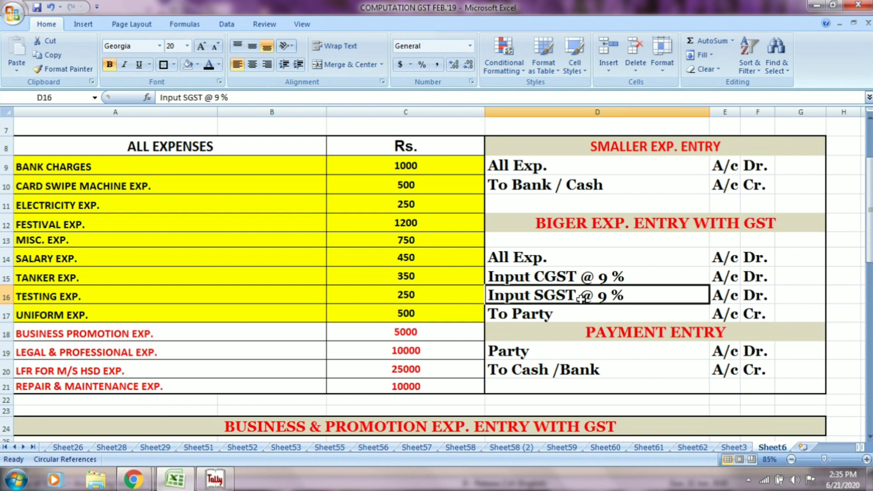
click(717, 296)
click(750, 298)
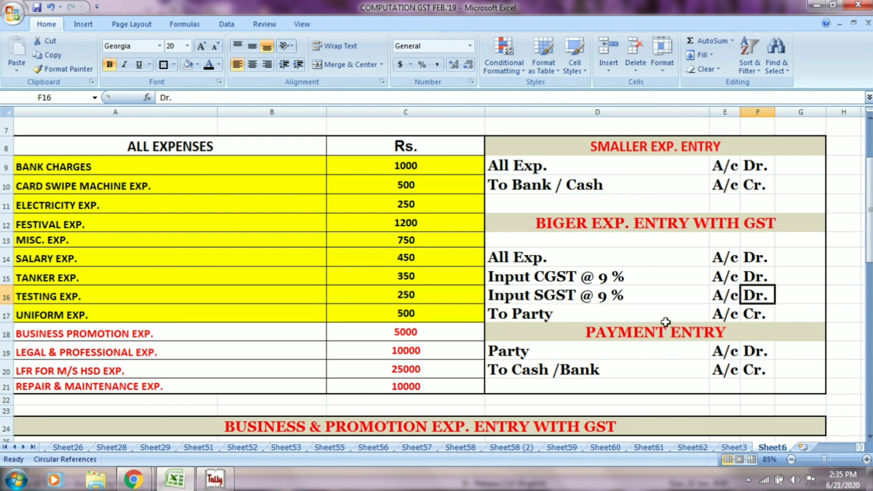
click(574, 319)
click(727, 313)
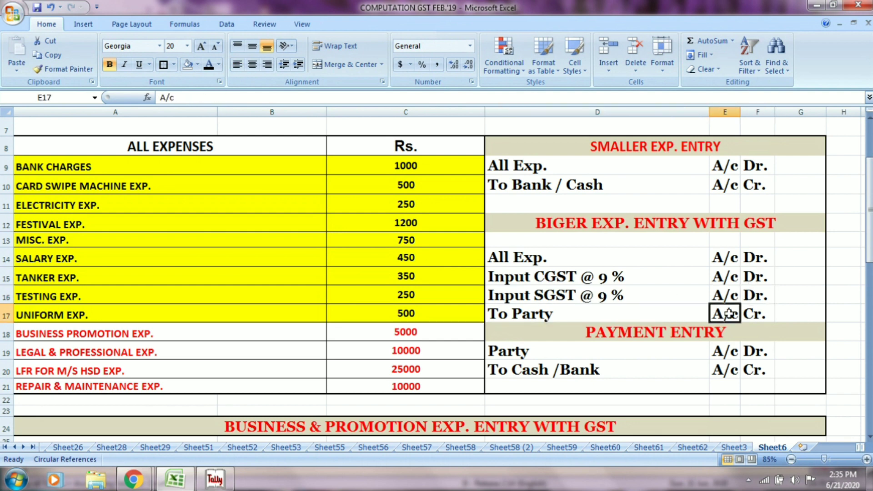
click(751, 314)
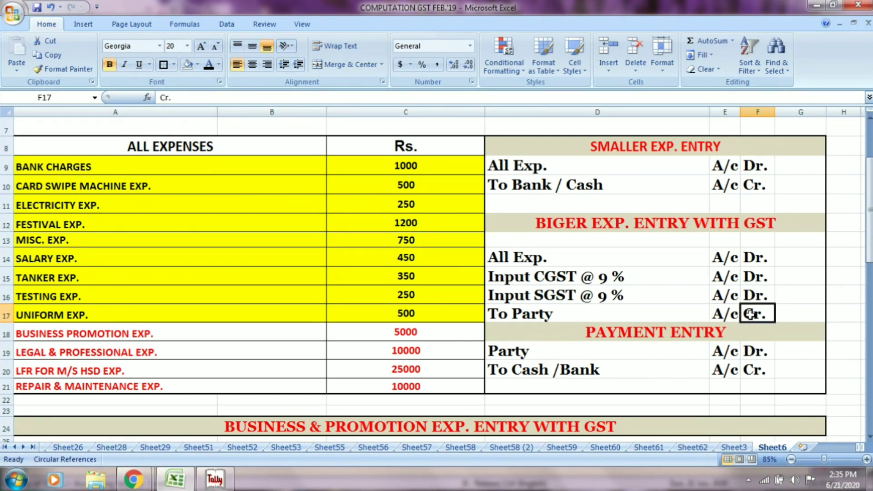
Step: Examine the PAYMENT ENTRY template's Party debit line and To Cash /Bank credit line
click(667, 335)
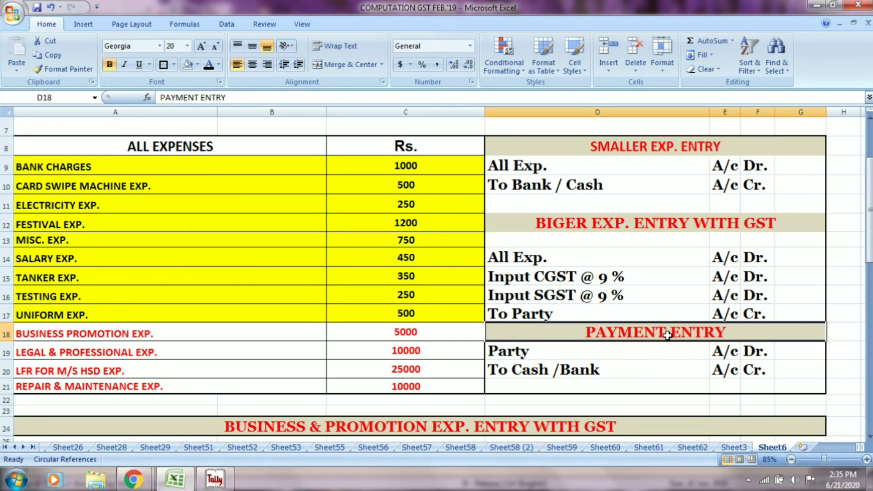
click(539, 366)
click(536, 355)
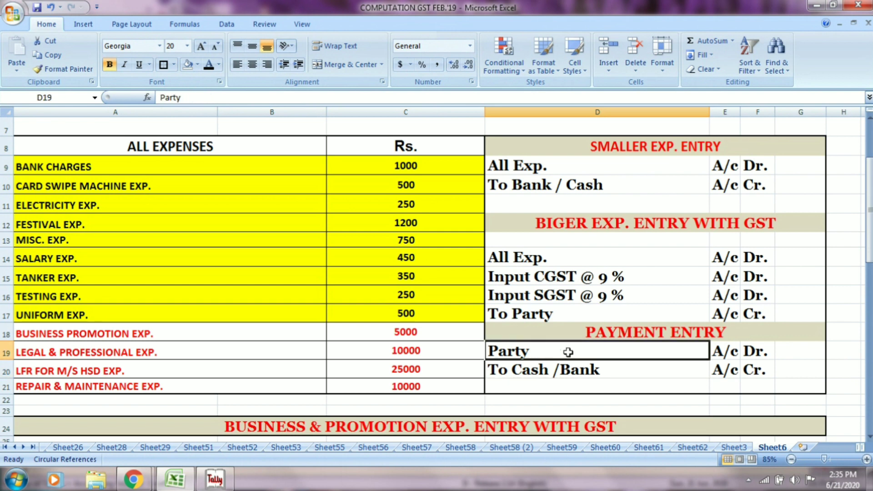
click(724, 353)
click(761, 347)
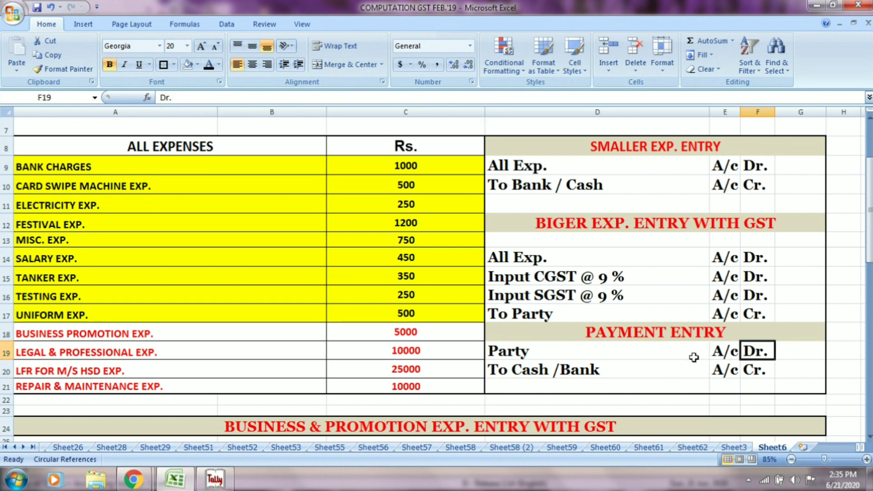
click(543, 375)
click(728, 370)
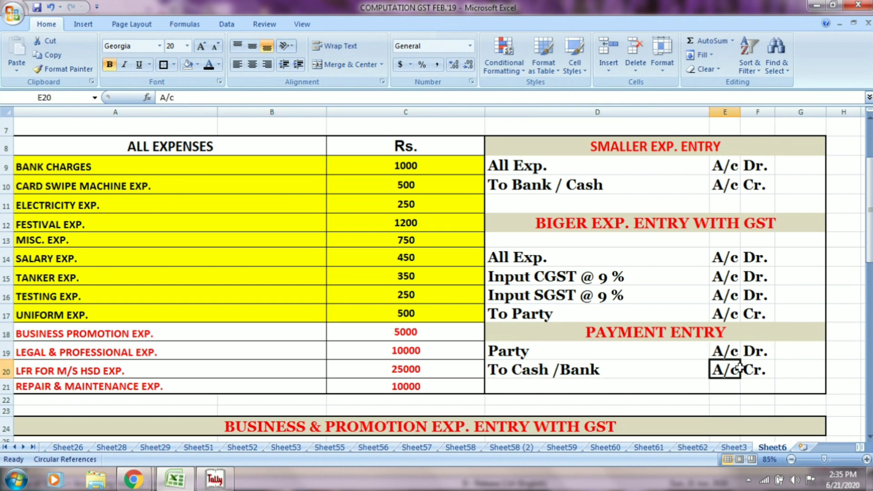
click(748, 368)
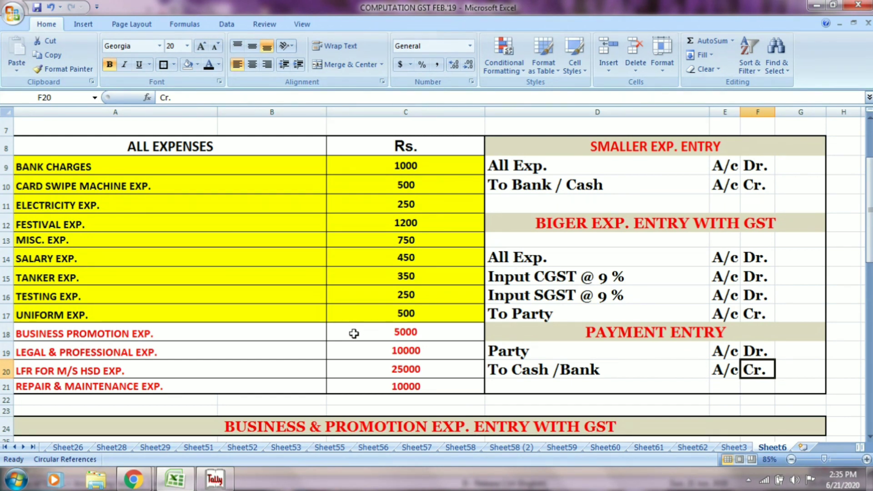
Step: Find the BUSINESS & PROMOTION EXP. ENTRY WITH GST section, then switch to Tally and start a Journal voucher
scroll(354, 333, down, 4)
scroll(354, 334, down, 1)
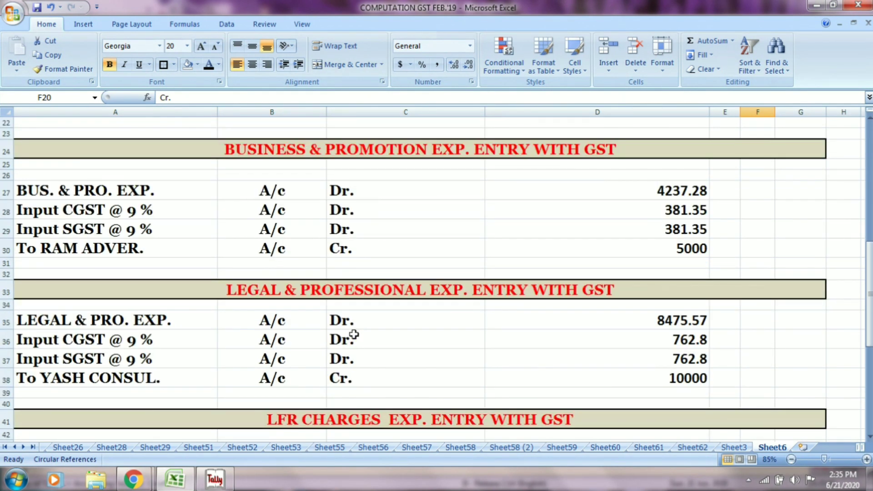
click(364, 149)
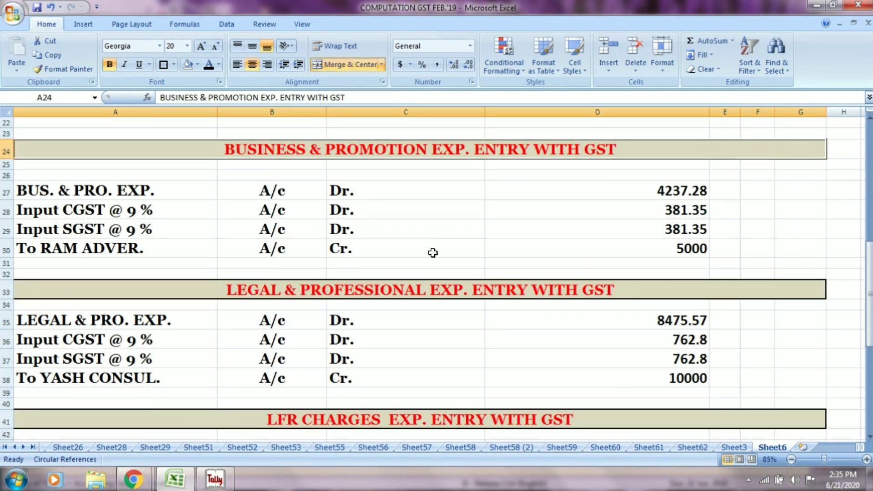
key(alt+Tab)
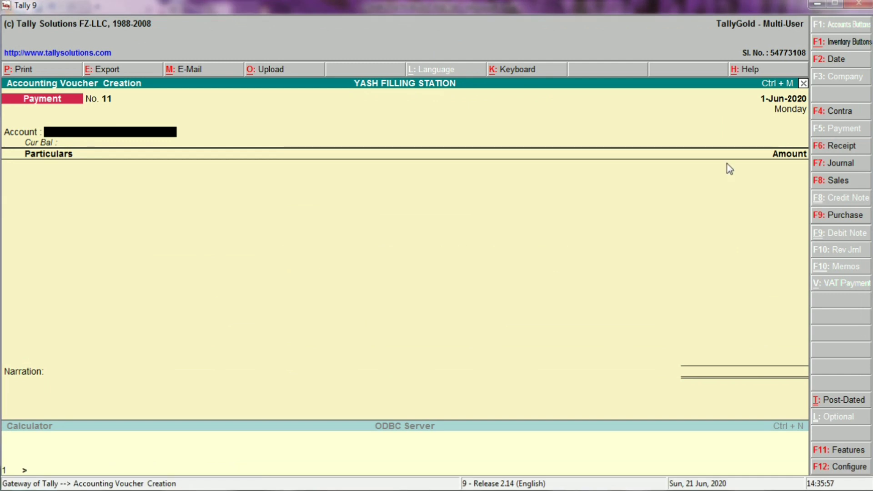
click(854, 165)
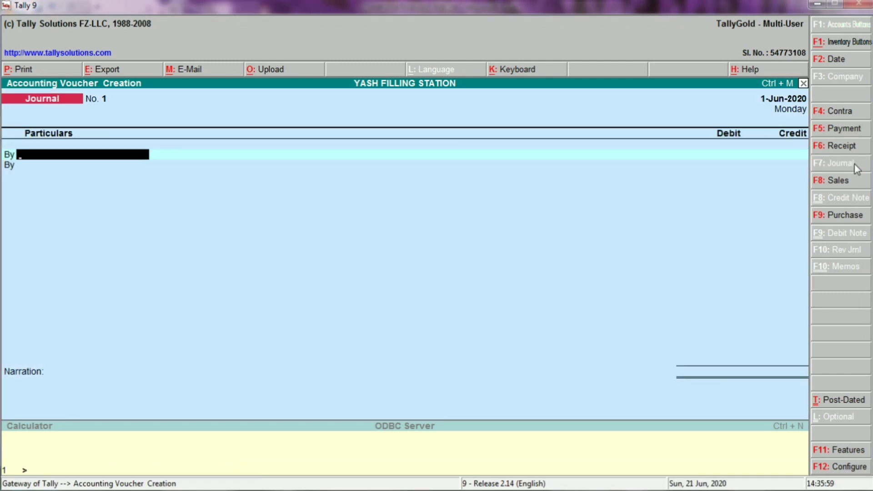
Step: Choose BUSINESS & PROMOTION EXP. as the first debit ledger of the journal voucher
key(alt+Tab)
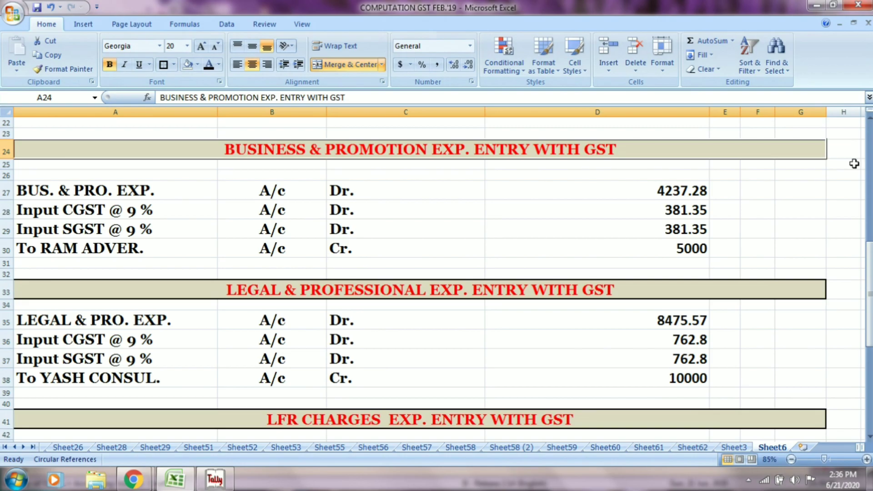
key(alt+Tab)
text(B)
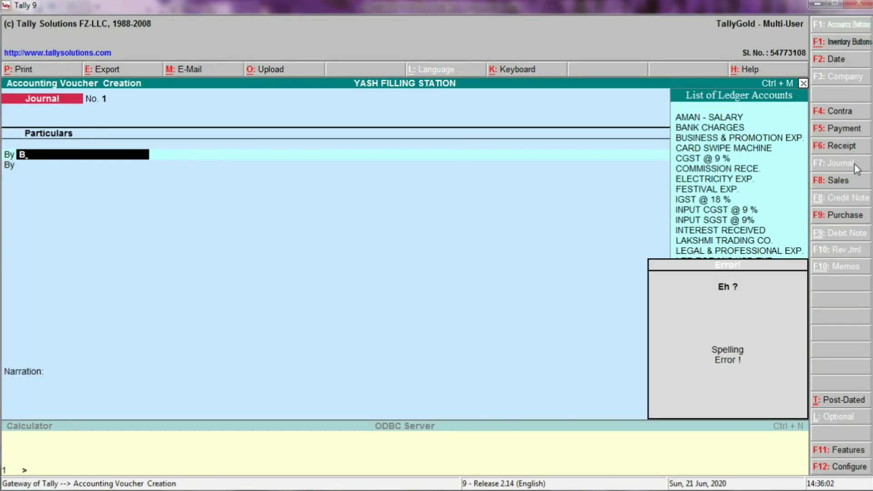
text(US)
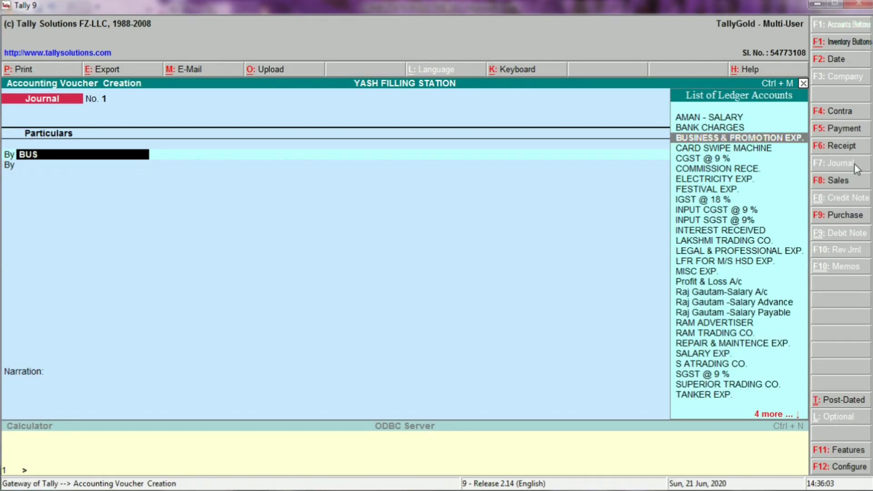
key(Return)
Step: Check the BUS. & PRO. EXP. row in the Excel sheet and enter 4237.28 as that ledger's debit amount in Tally
key(alt+Tab)
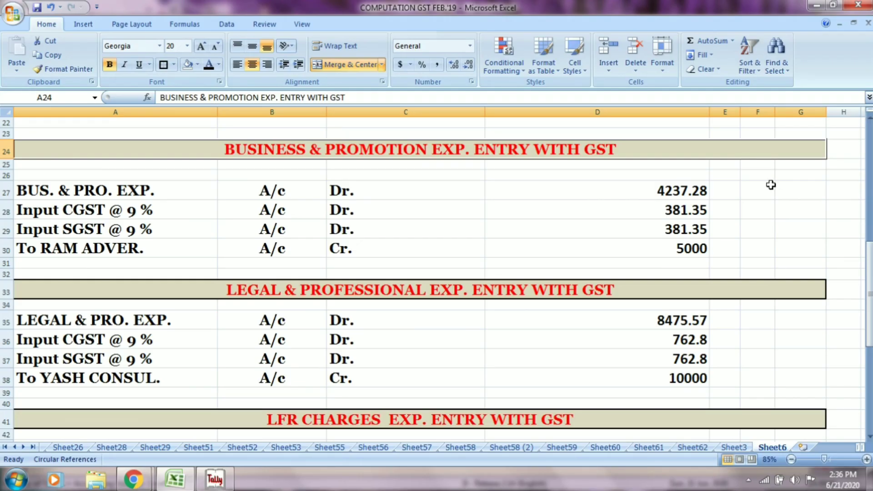
click(182, 187)
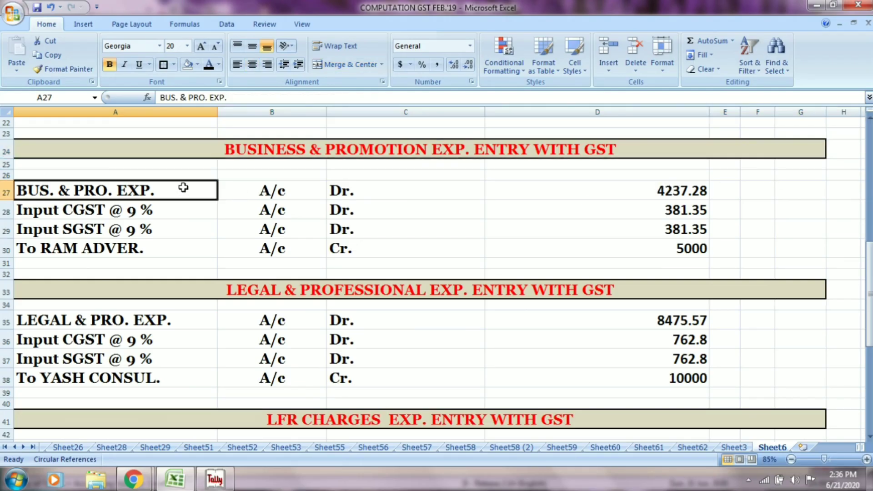
click(273, 187)
click(345, 195)
click(653, 196)
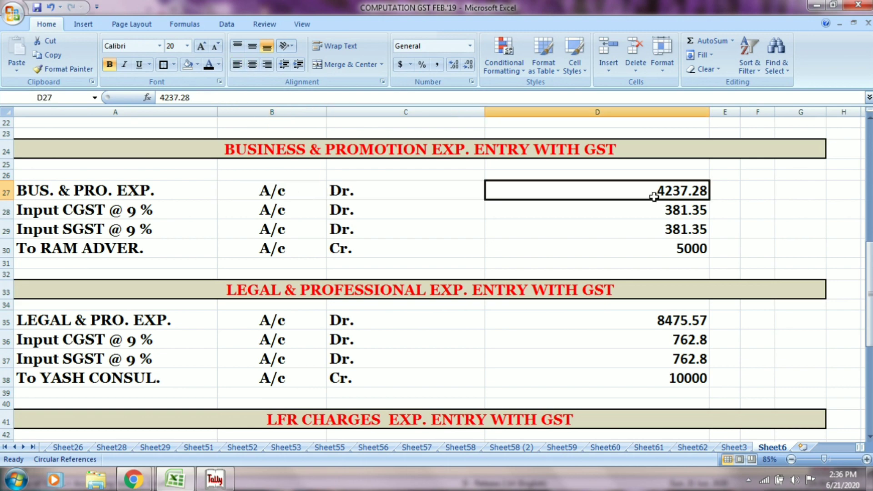
key(alt+Tab)
text(42)
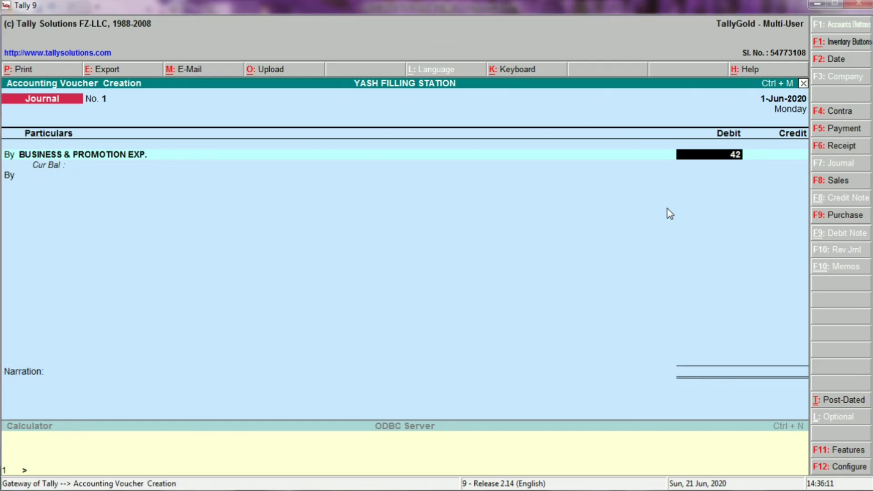
key(alt+Tab)
key(alt+Tab)
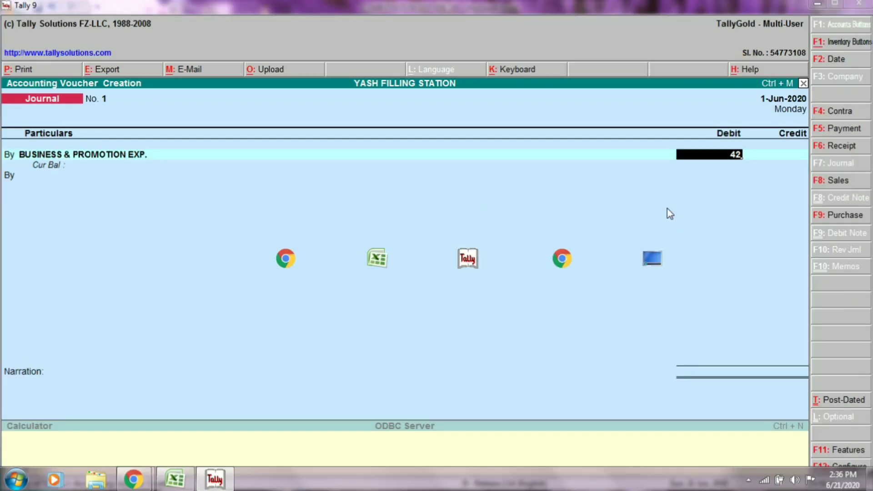
text(37.28)
key(Return)
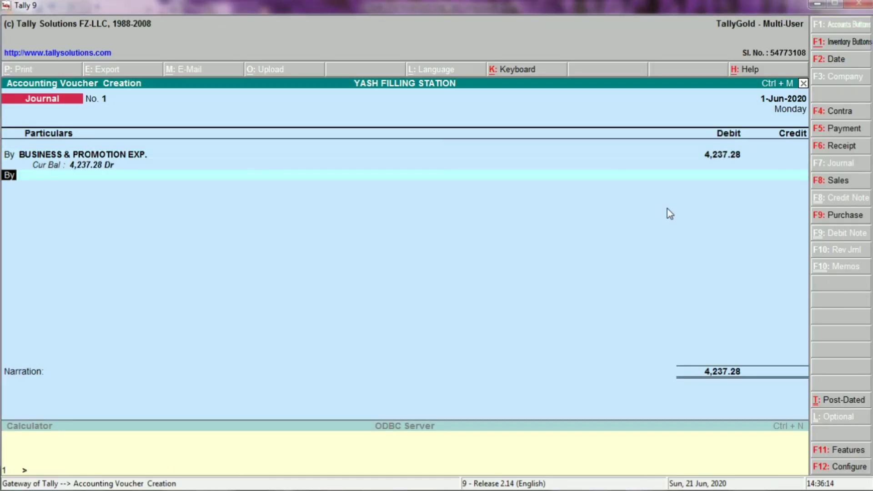
Step: Check the next row of the business promotion entry in Excel and choose INPUT CGST @ 9 % as Tally's second debit ledger
key(alt+Tab)
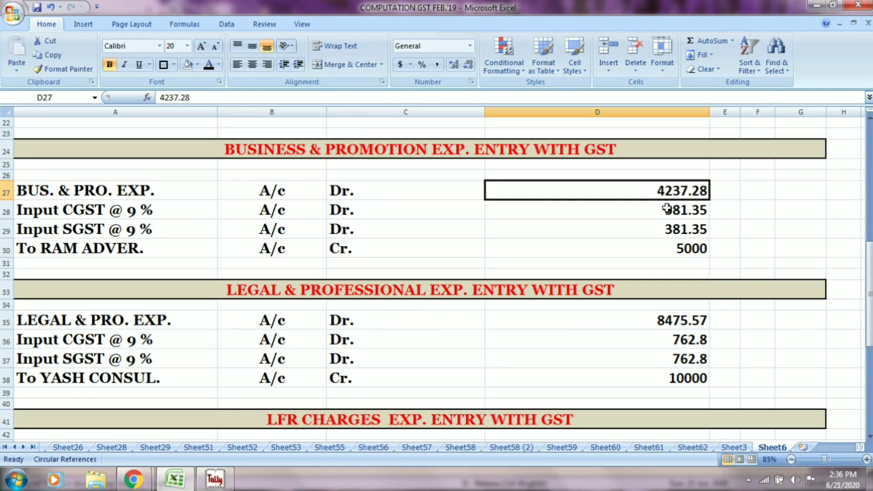
key(alt+Tab)
text(INP)
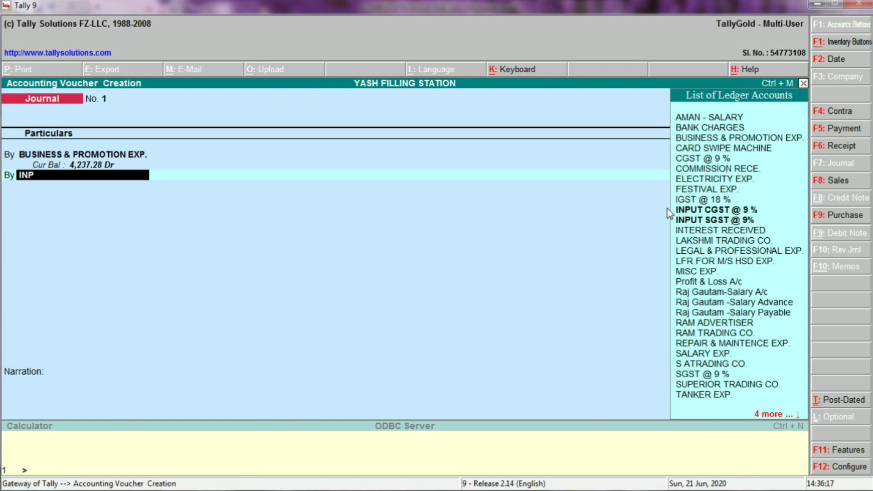
key(Return)
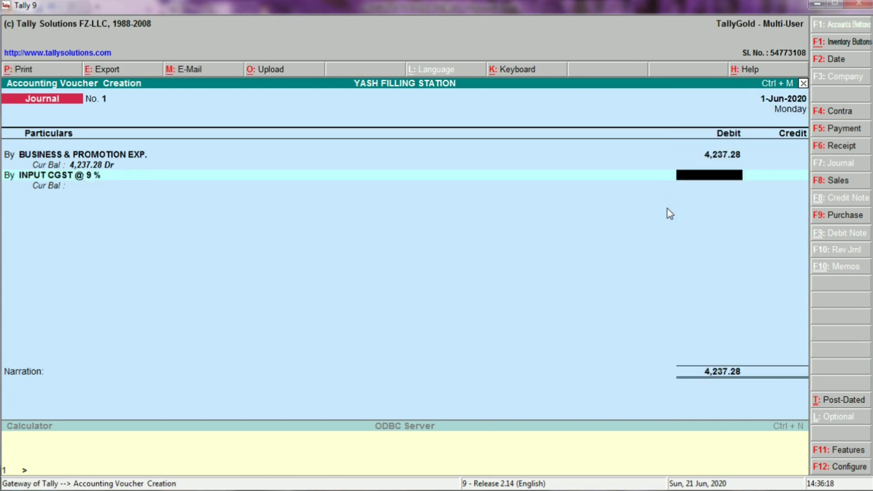
Step: Look up the Input CGST @ 9 % row in the Excel sheet and enter 381.38 as its debit amount in the Tally voucher
key(alt+Tab)
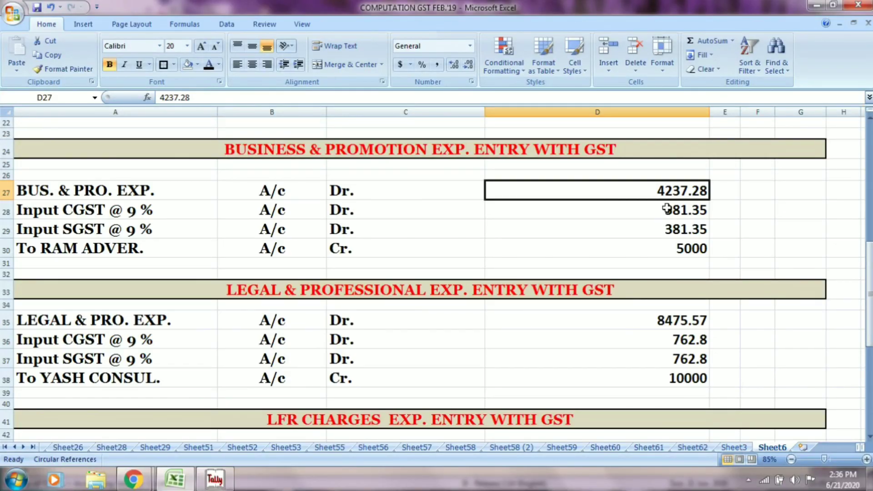
key(alt+Tab)
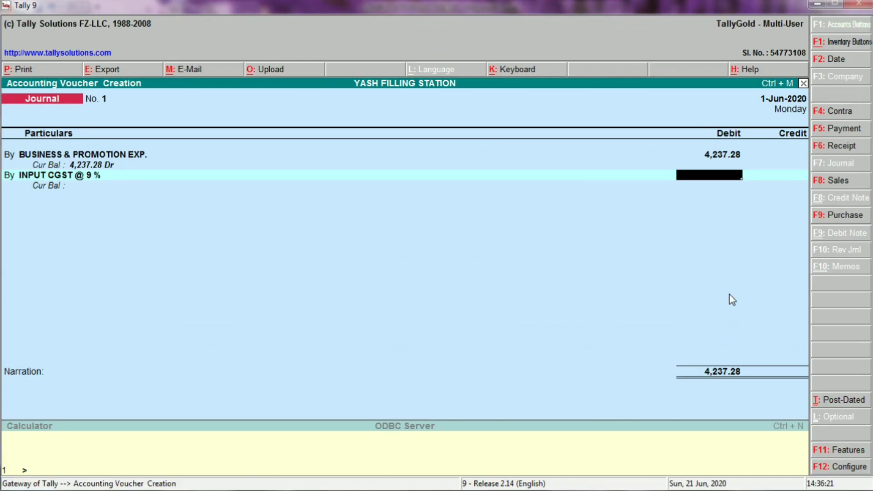
text(381)
key(alt+Tab)
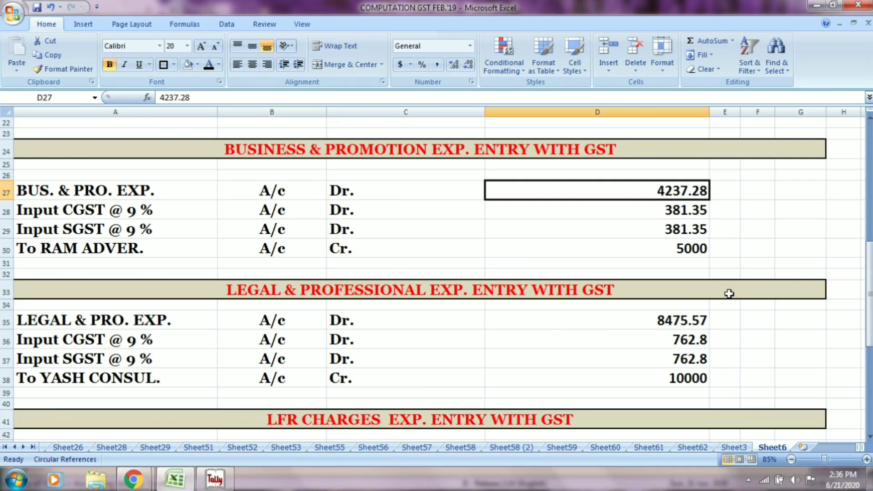
key(alt+Tab)
text(.)
key(alt+Tab)
key(alt+Tab)
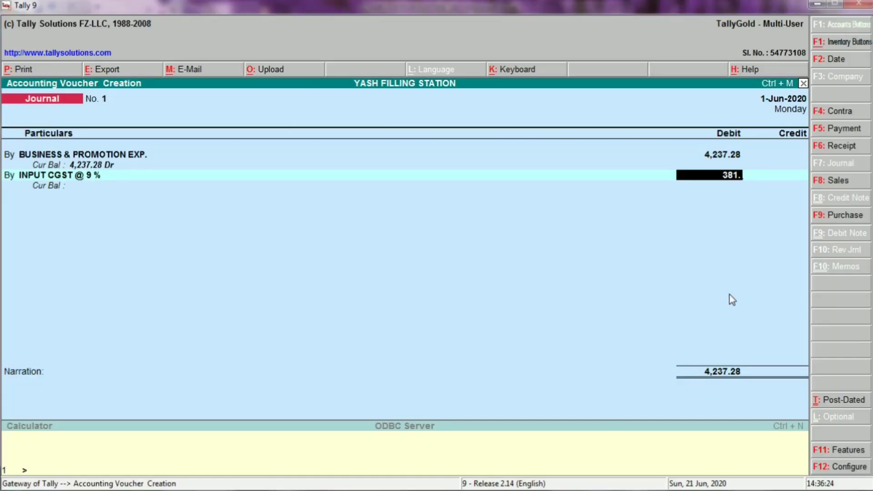
text(38)
key(Return)
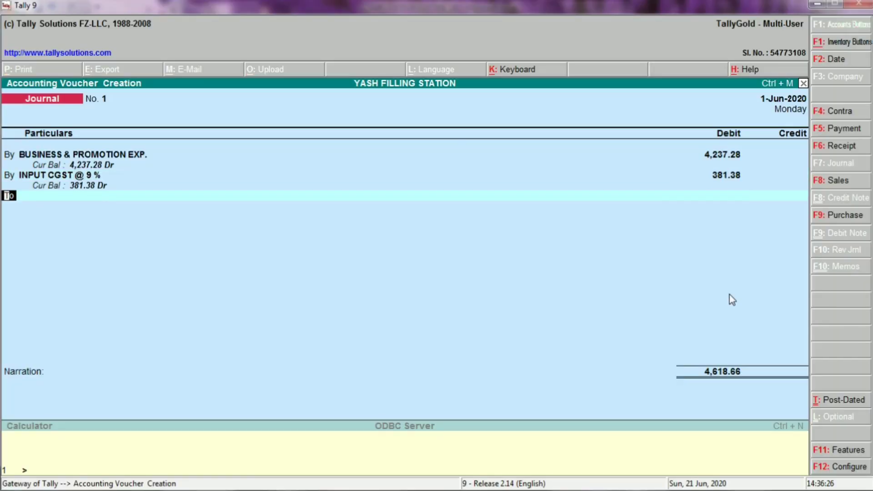
Step: Add INPUT SGST @ 9% as the third debit ledger of the journal voucher with an amount of 381.38
text(b)
key(Return)
text(INP)
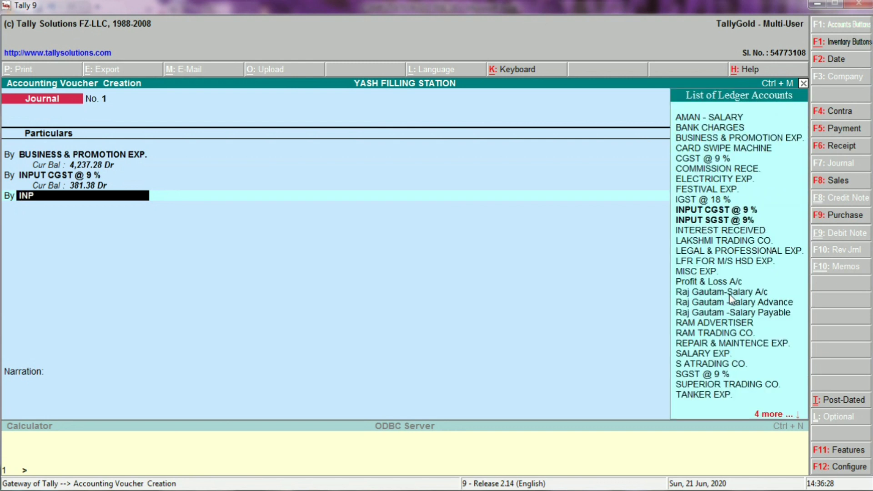
text(UT S)
key(Return)
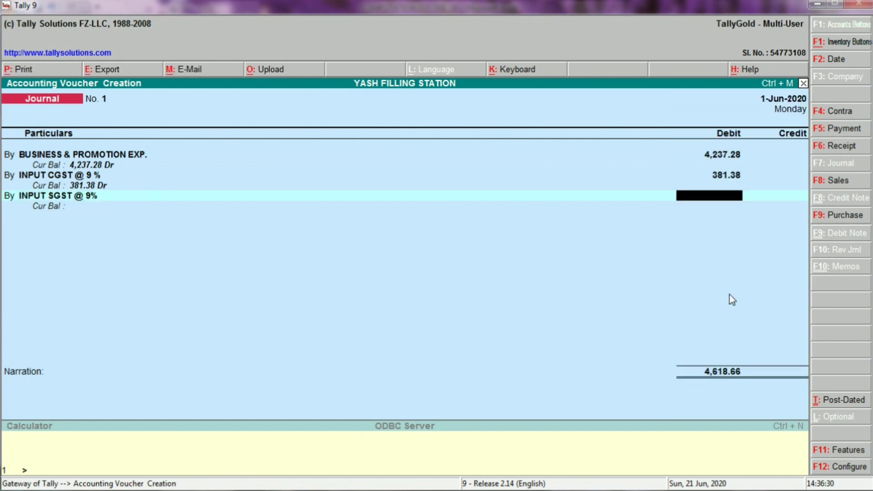
text(381.38)
key(Return)
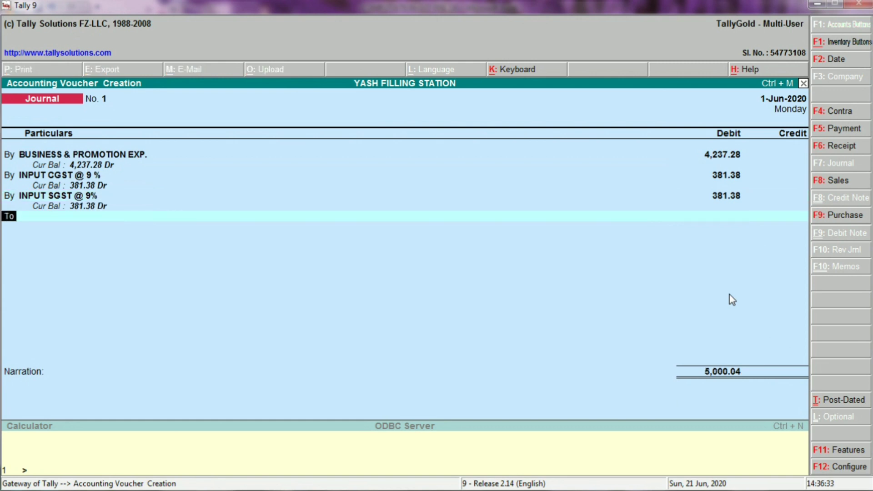
Step: Switch to Excel and examine the Input CGST, Input SGST and To RAM ADVER. rows of the business promotion entry
key(alt+Tab)
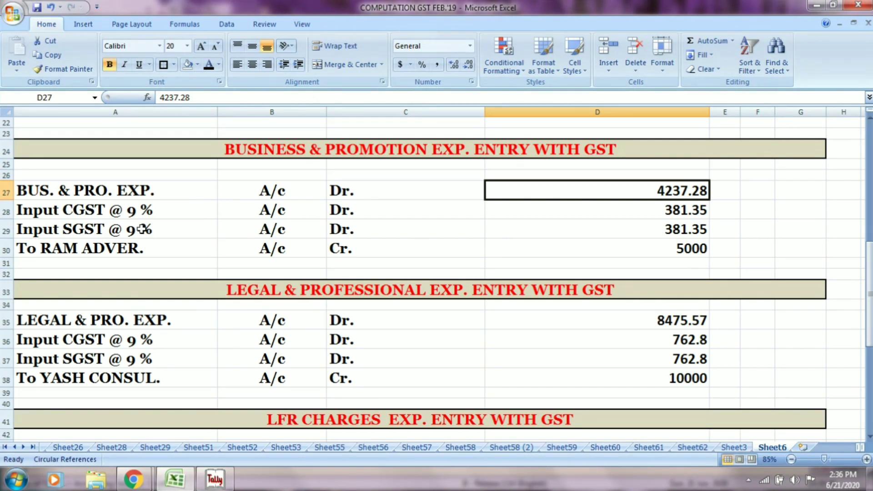
click(118, 211)
click(261, 210)
click(346, 212)
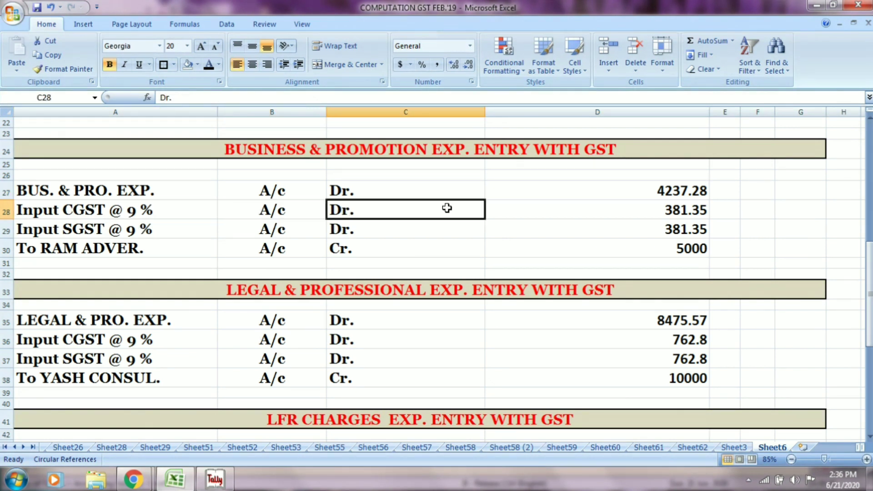
click(591, 213)
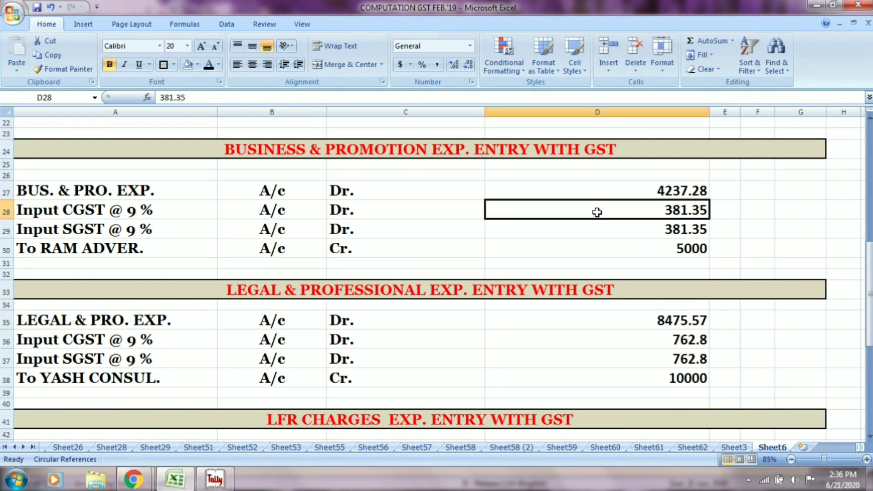
click(175, 226)
click(265, 230)
click(350, 230)
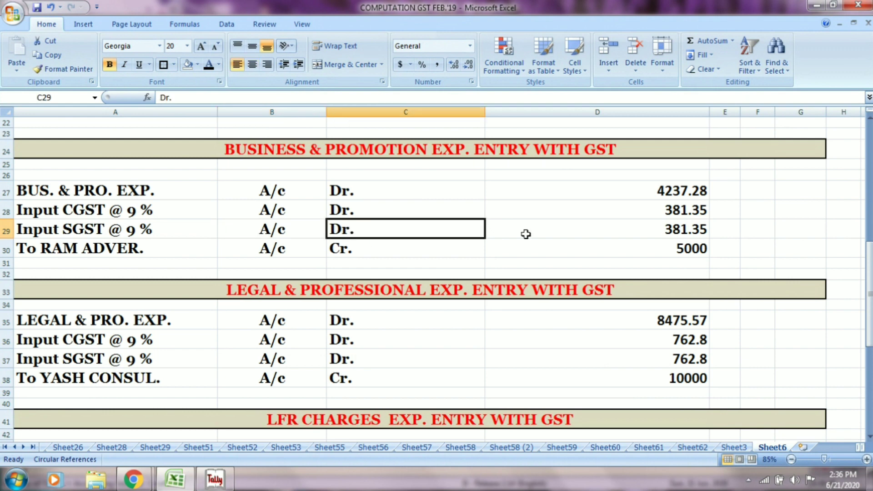
click(590, 229)
click(131, 247)
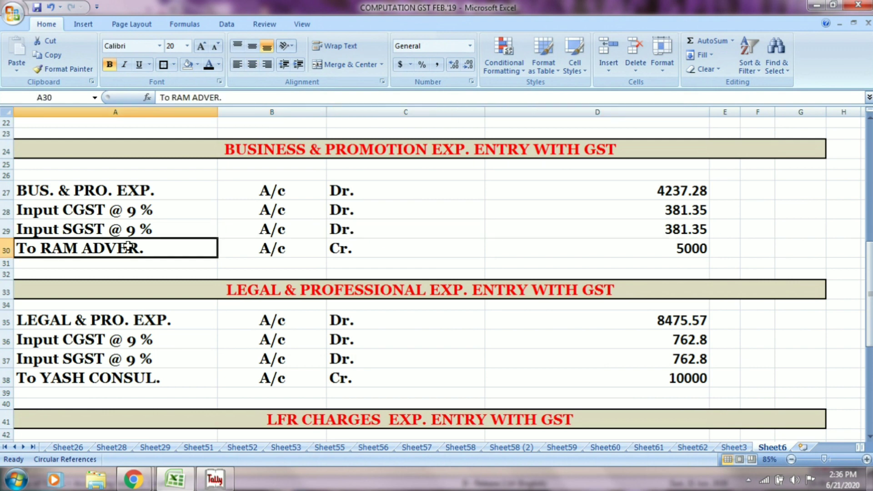
click(288, 249)
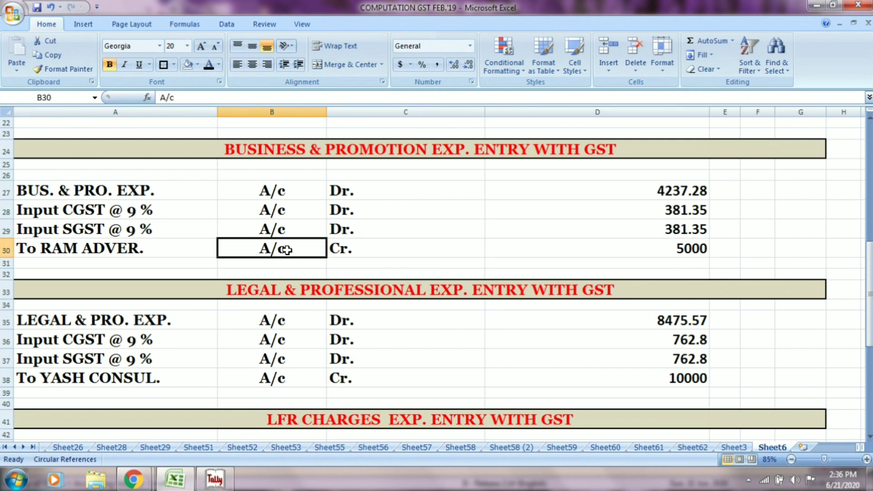
click(359, 251)
click(635, 249)
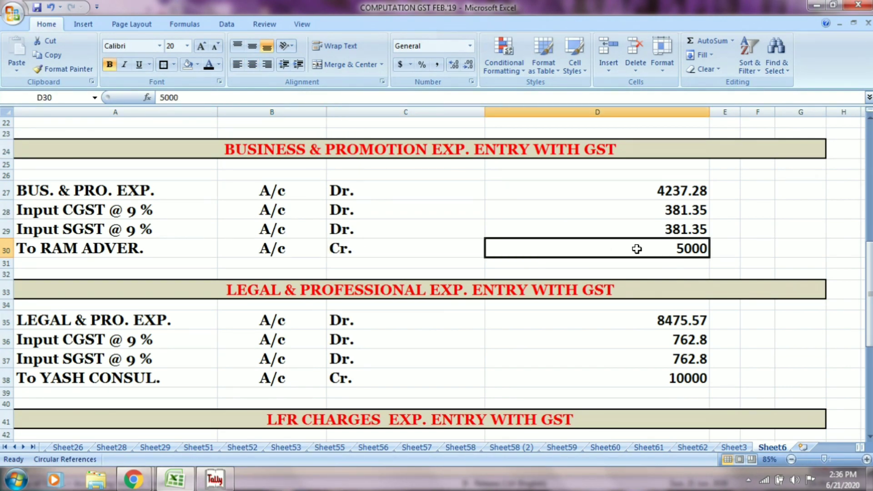
Step: Switch to Tally and credit the RAM ADVERTISER ledger with 5000 in the journal voucher
key(alt+Tab)
text(RAM)
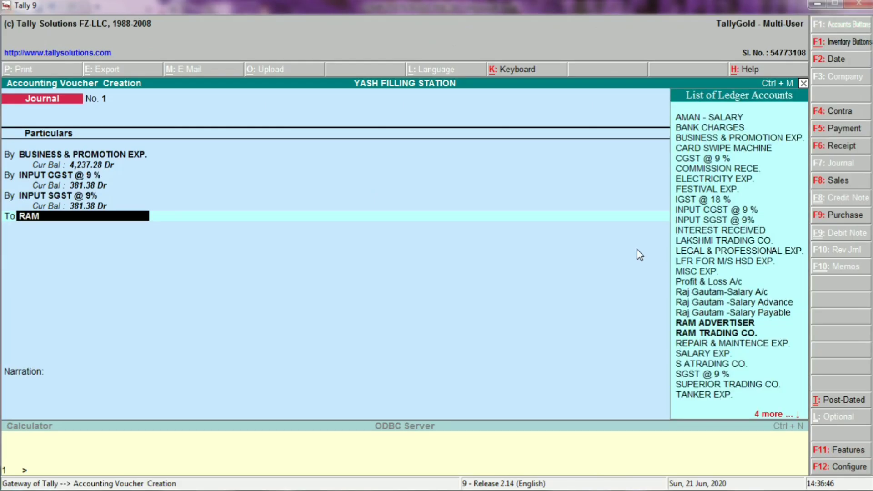
key(Down)
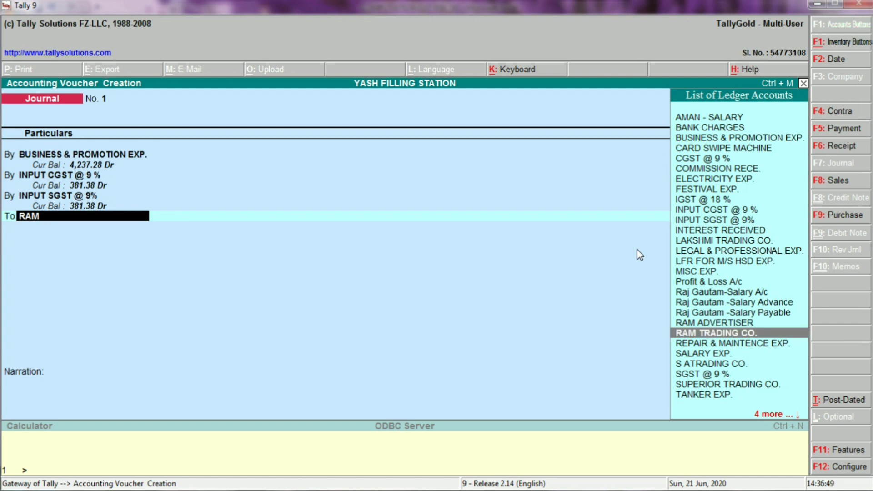
key(Up)
key(Return)
text(5000)
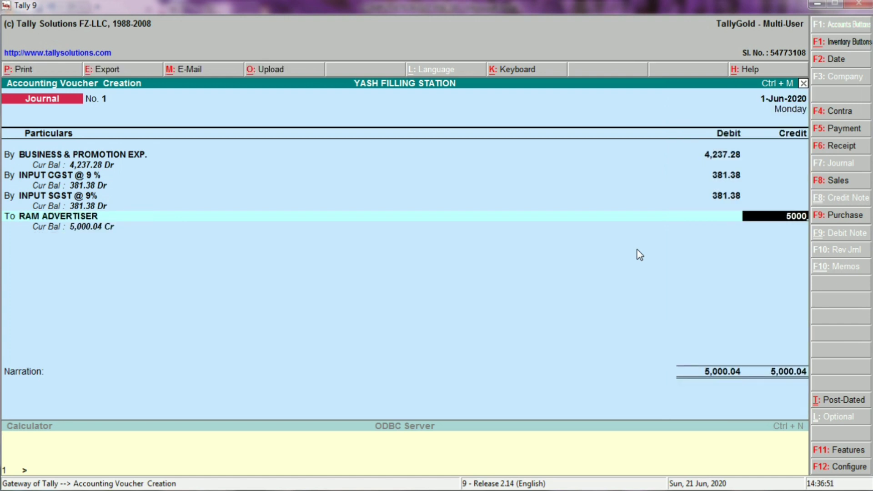
key(Return)
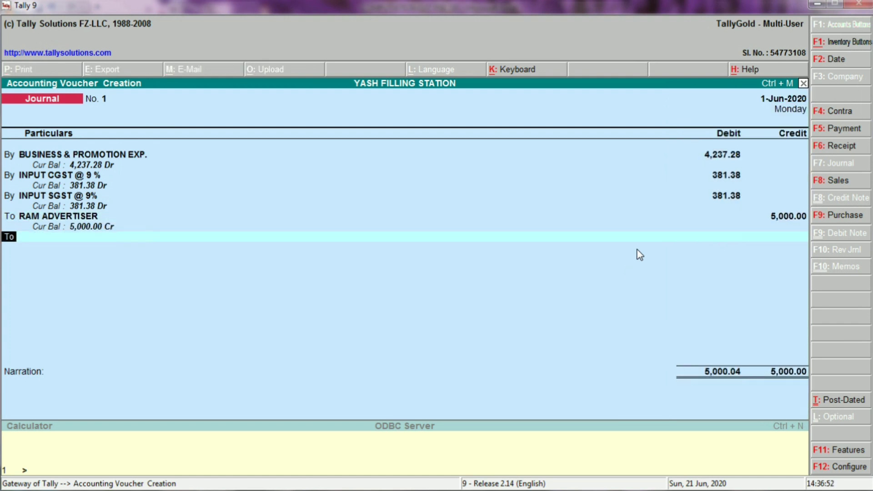
Step: Create a ROUND OFF ledger under Indirect Expenses from the voucher's second credit line
key(Return)
text(R)
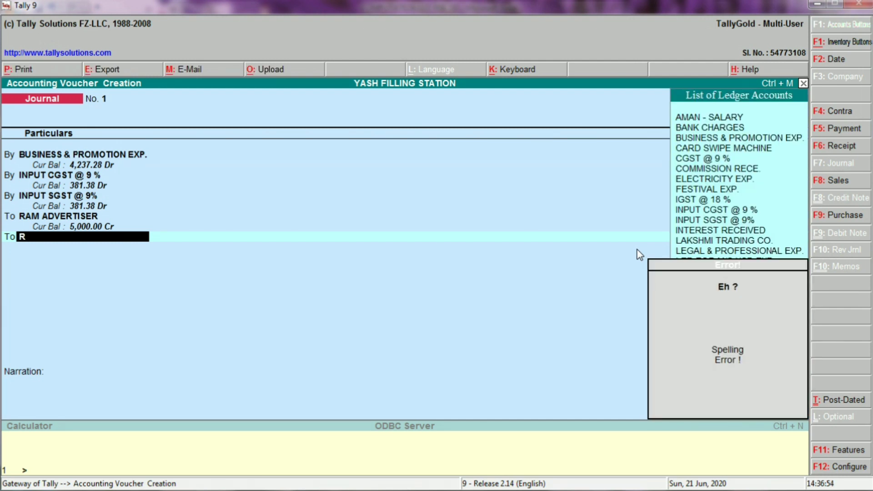
key(alt+c)
text(ROUND)
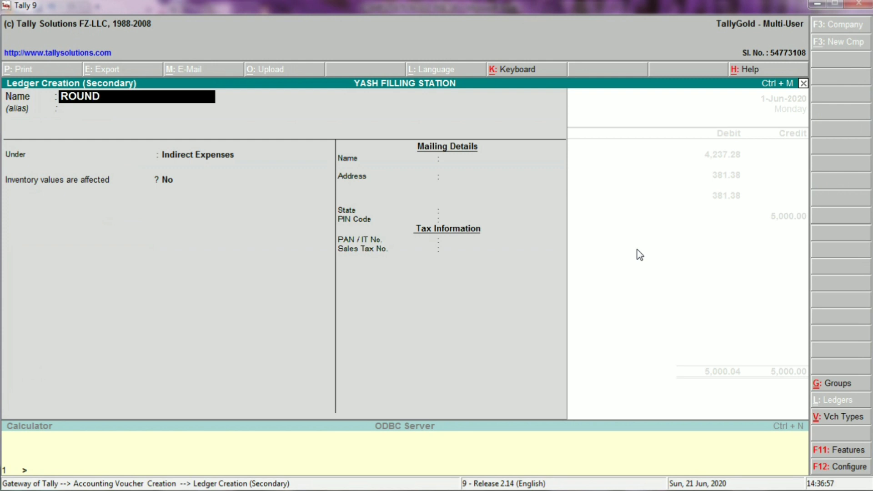
text( OFF)
key(Return)
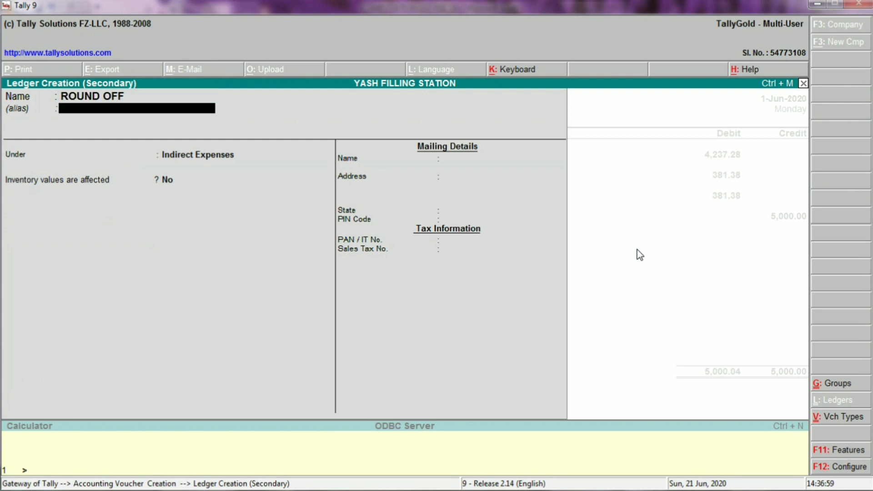
key(Return)
key(Return)
key(Return)
key(Return)
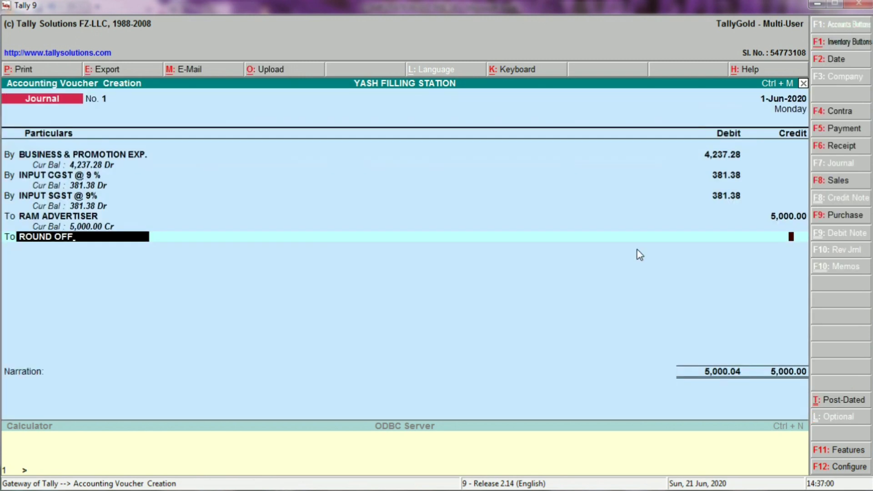
Step: Credit ROUND OFF with 0.04, leave the narration blank and save the journal voucher
key(Return)
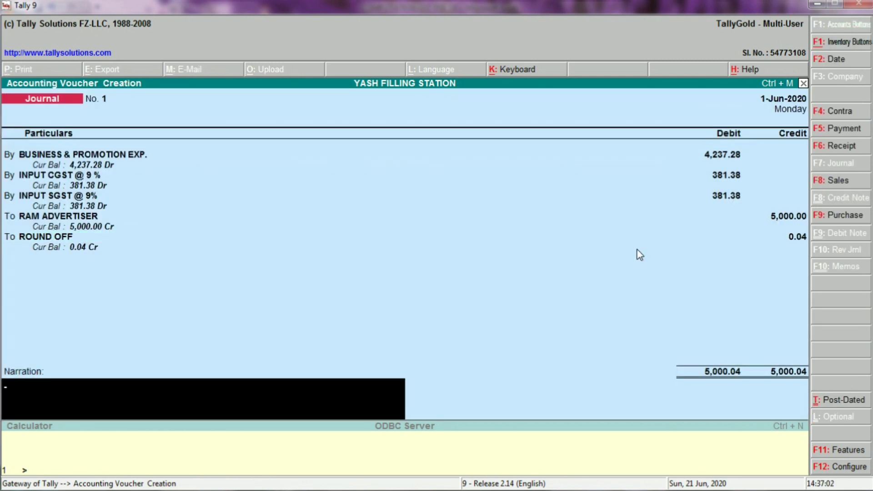
key(Return)
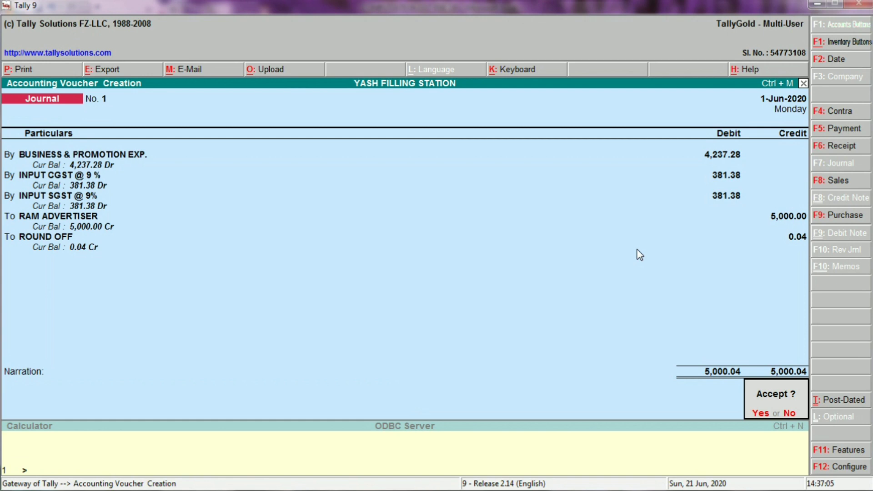
key(Return)
Step: Find Excel's LEGAL & PROFESSIONAL EXP. ENTRY WITH GST section and choose LEGAL & PROFESSIONAL EXP. as the new Tally journal's first debit ledger
key(alt+Tab)
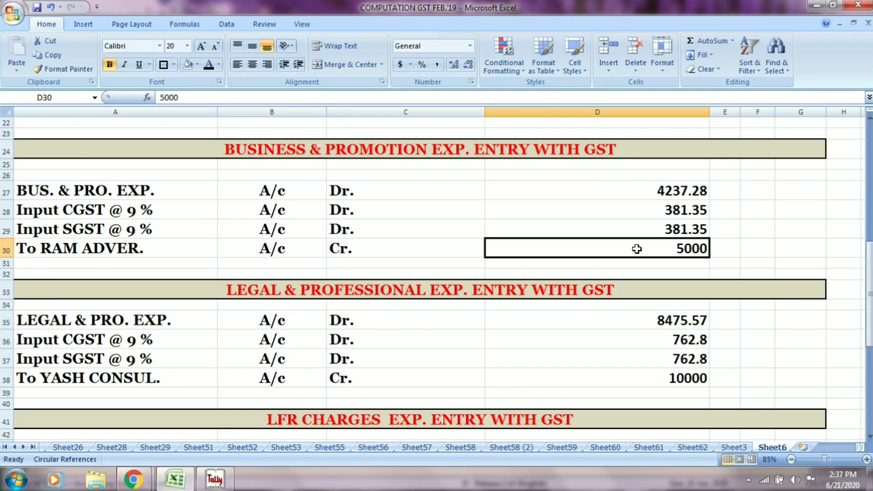
scroll(593, 242, down, 1)
scroll(594, 242, down, 2)
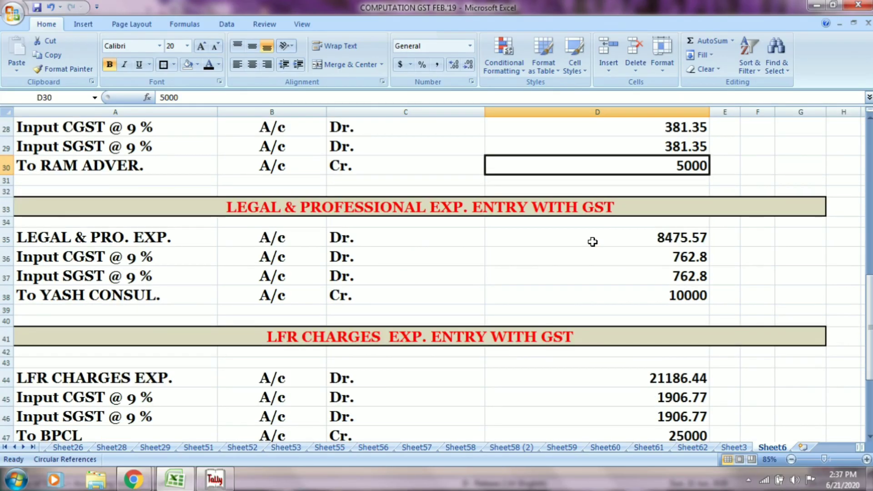
click(432, 151)
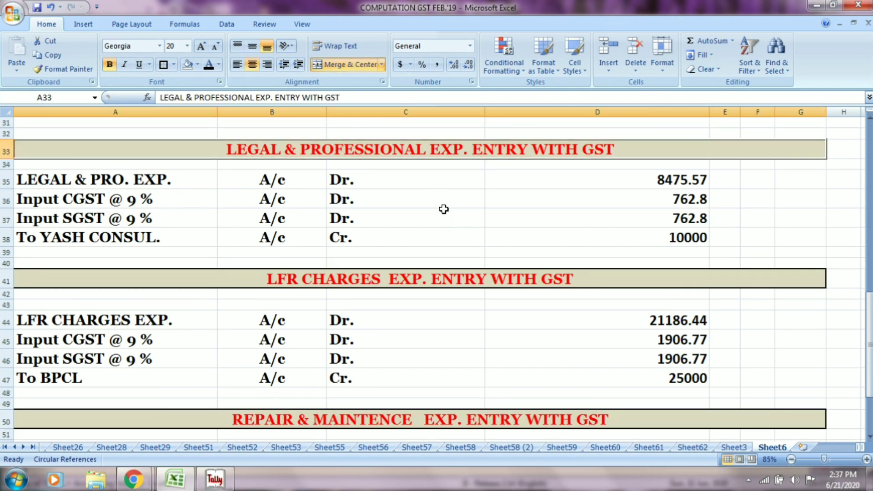
key(alt+Tab)
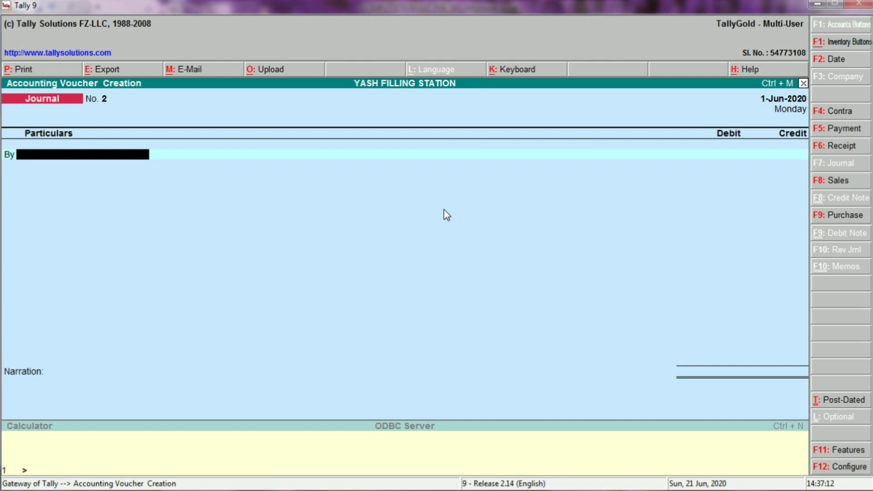
text(LEGA)
key(Return)
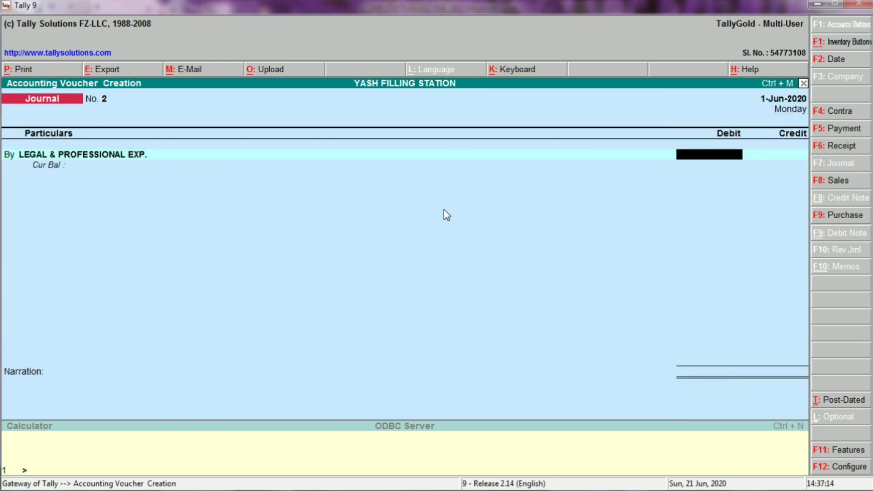
Step: Check the LEGAL & PRO. EXP. row in Excel and debit LEGAL & PROFESSIONAL EXP. with 8475.57 in Tally's journal voucher
key(alt+Tab)
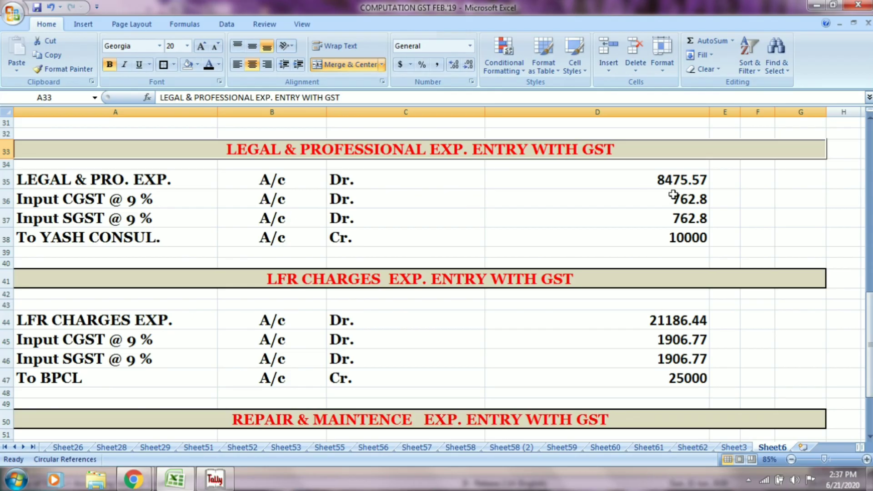
click(139, 191)
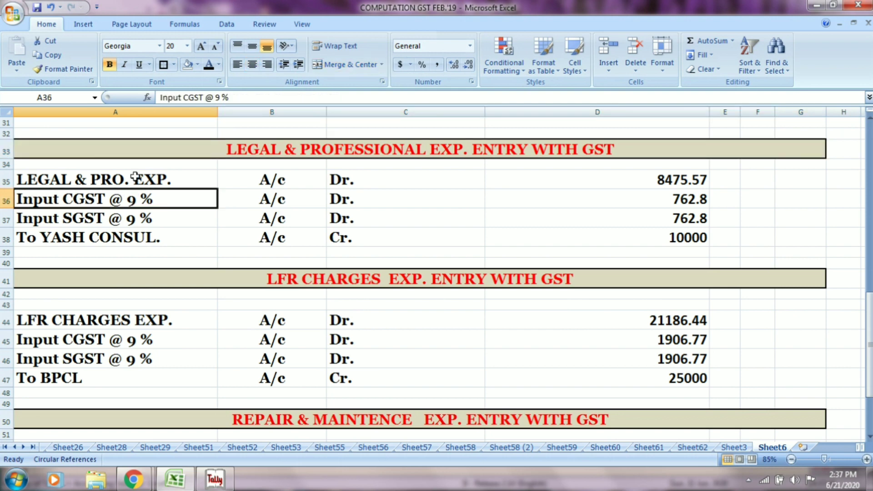
click(136, 178)
click(261, 175)
click(359, 183)
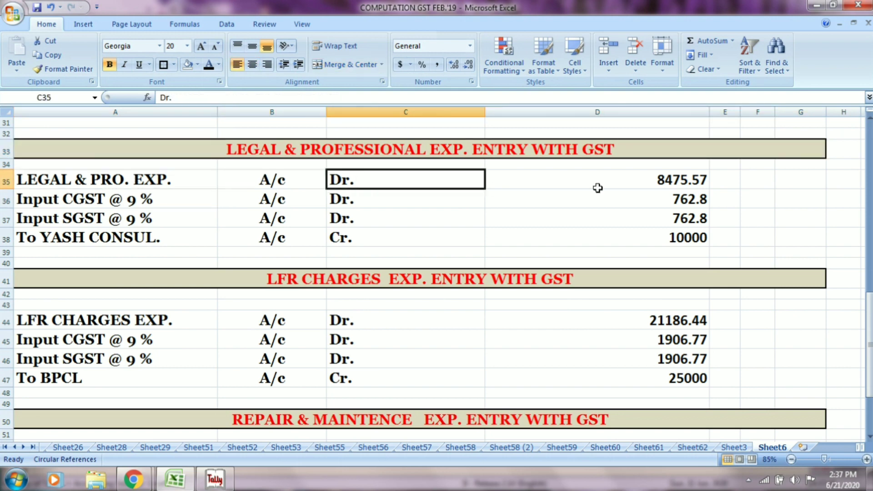
click(600, 186)
key(alt+Tab)
text(8475.)
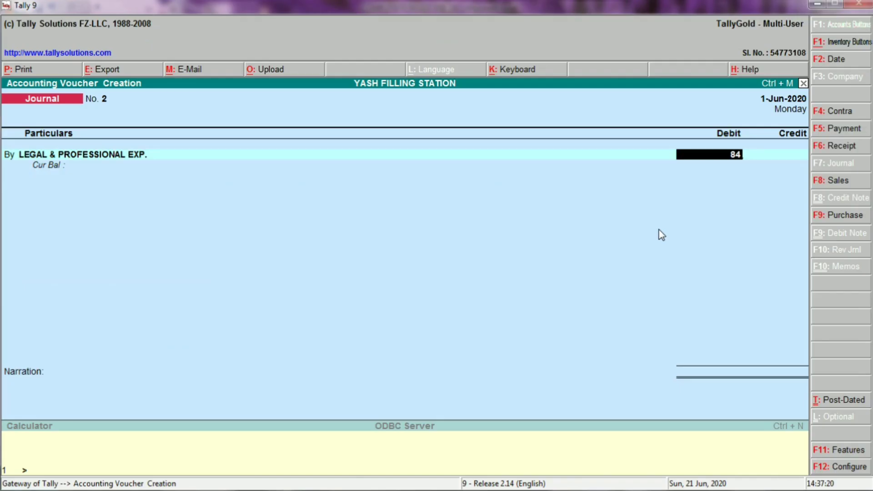
key(alt+Tab)
key(alt+Tab)
text(57)
key(Return)
Step: Add a second debit line to the journal voucher with the INPUT CGST @ 9 % ledger
text(BY)
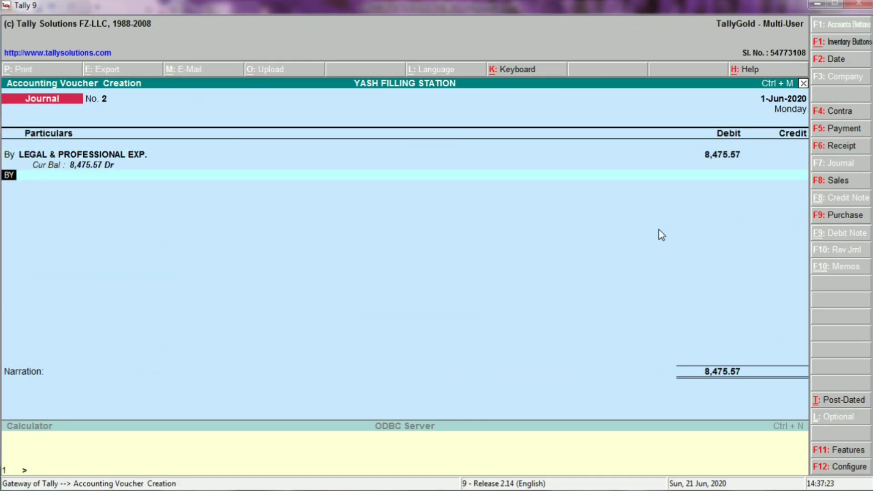
key(Return)
key(alt+Tab)
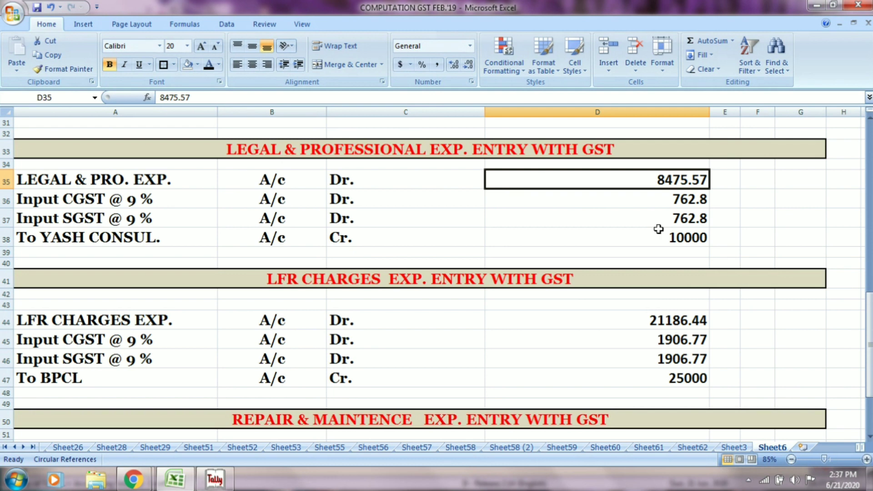
key(alt+Tab)
text(INPUT)
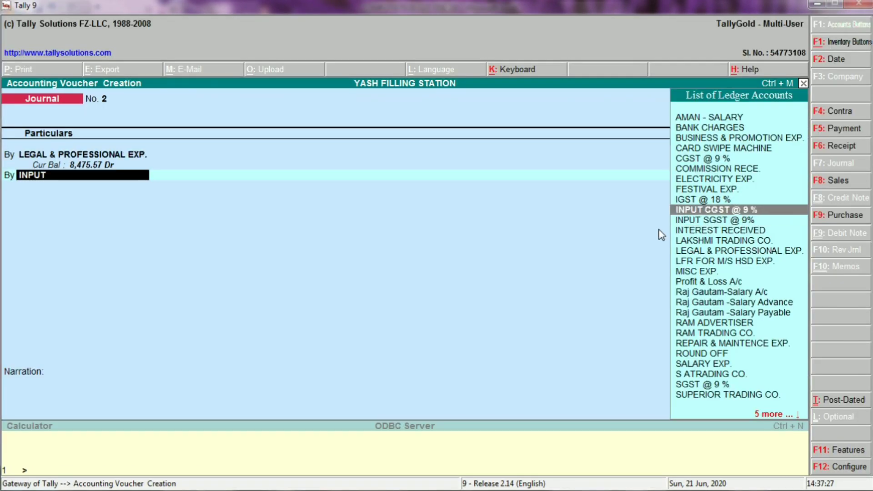
key(Return)
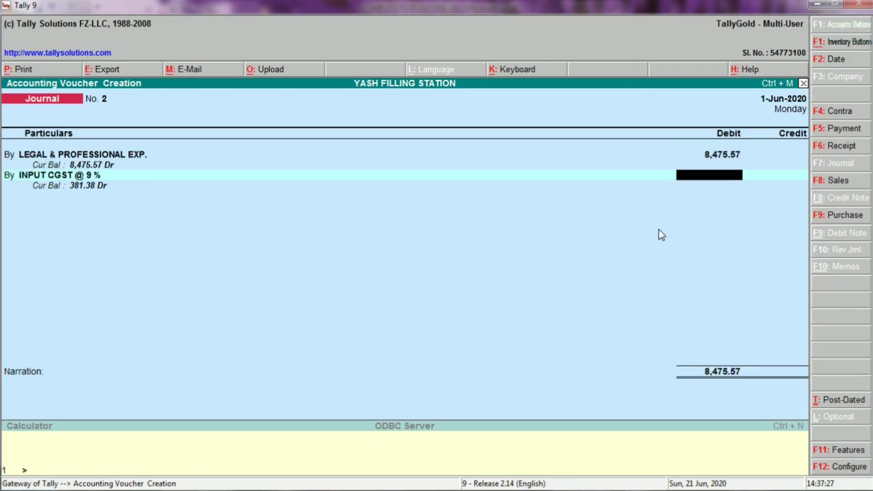
Step: Look up the Input CGST row of the legal expense entry in Excel and debit 762.80 to INPUT CGST @ 9 % in Tally
key(alt+Tab)
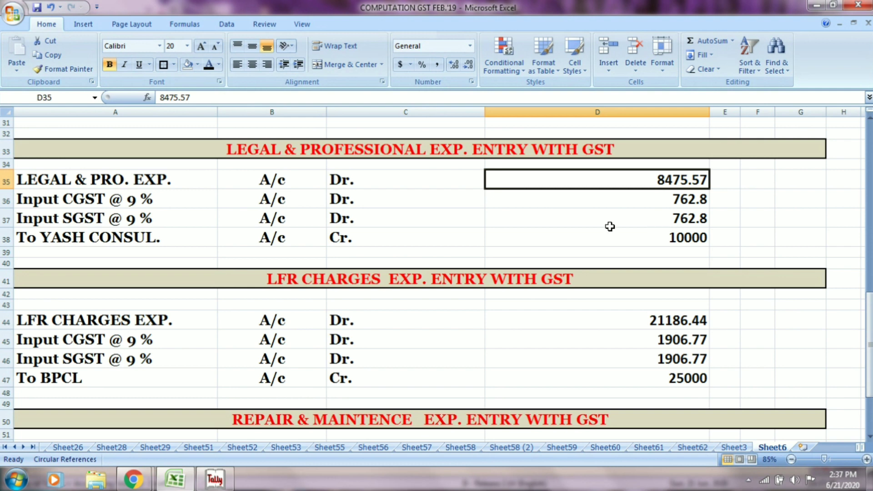
click(164, 201)
click(297, 196)
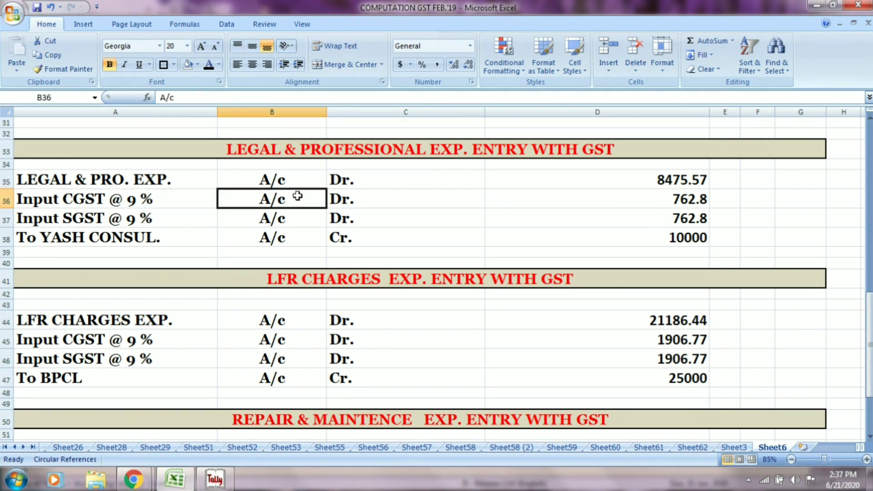
click(350, 196)
click(587, 206)
key(alt+Tab)
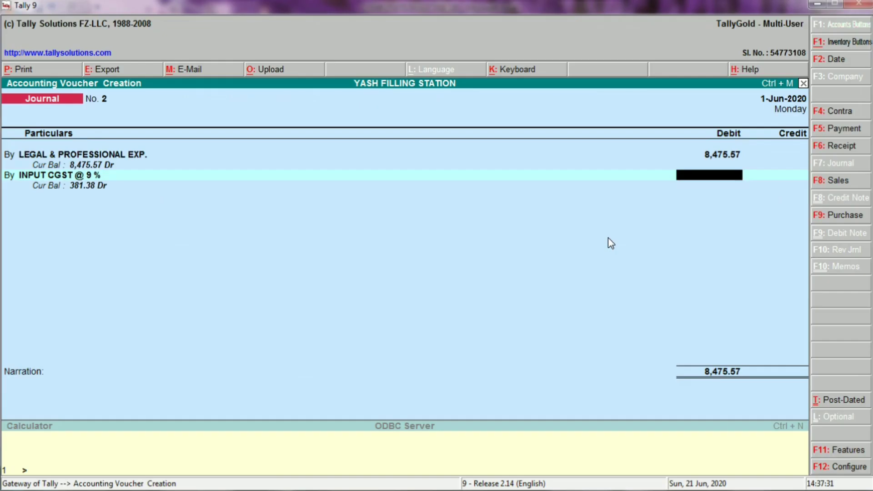
text(762.80)
key(alt+Tab)
key(alt+Tab)
key(Return)
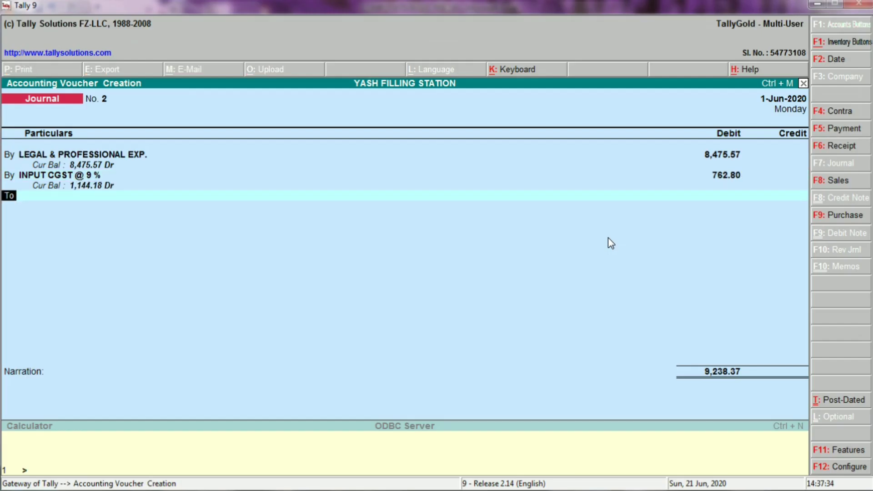
Step: Add a third debit line with the INPUT SGST @ 9% ledger and an amount of 762.80
text(b)
key(Return)
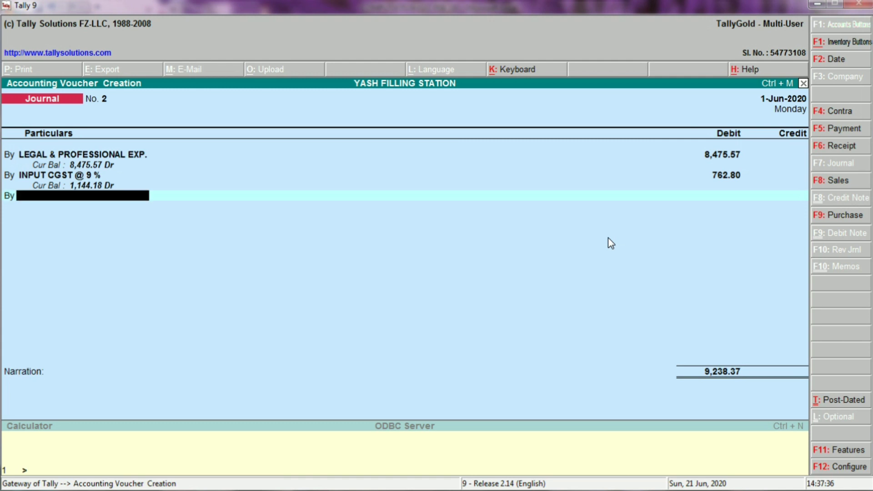
text(inp)
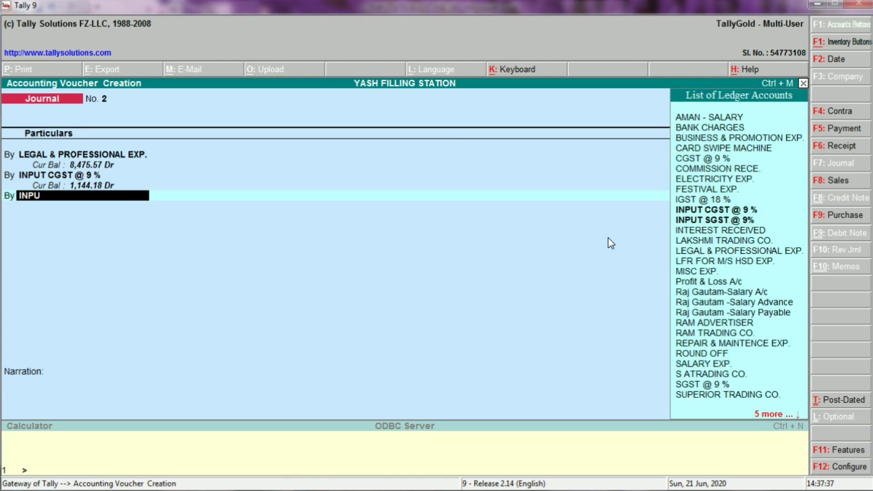
key(Down)
key(Return)
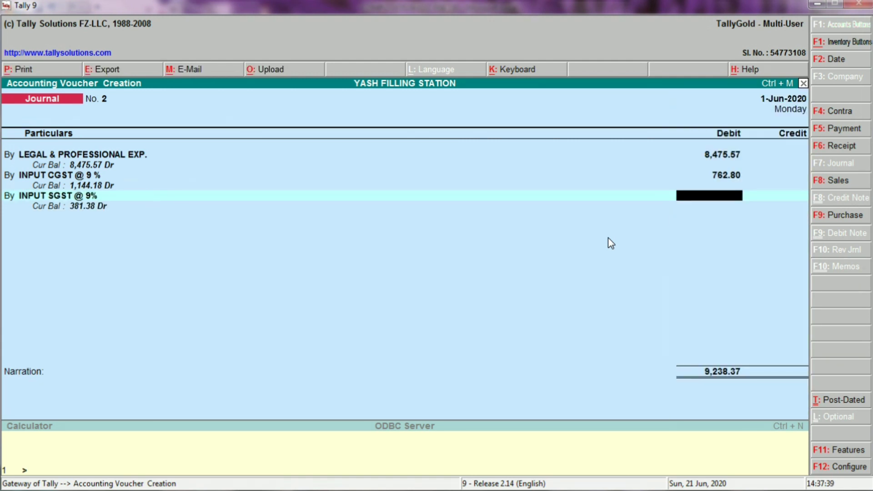
text(762.80)
key(Return)
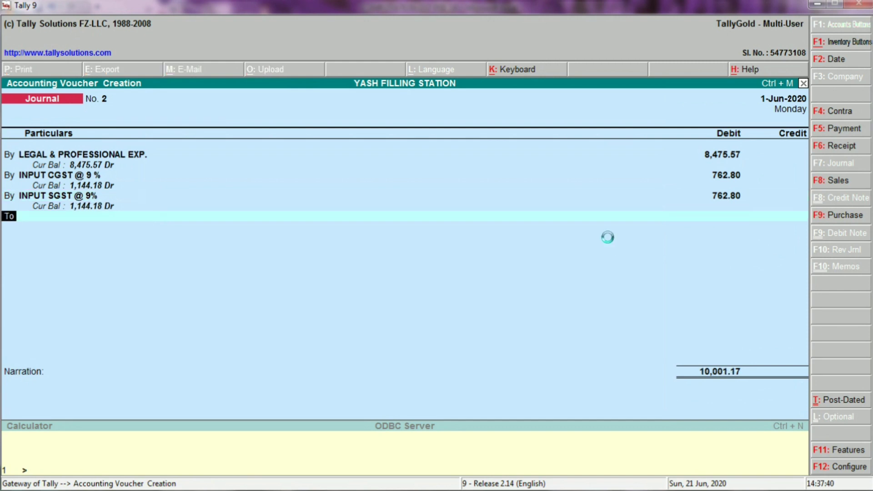
Step: Review the Input SGST and YASH CONSUL. rows of the legal expense entry in Excel
key(alt+Tab)
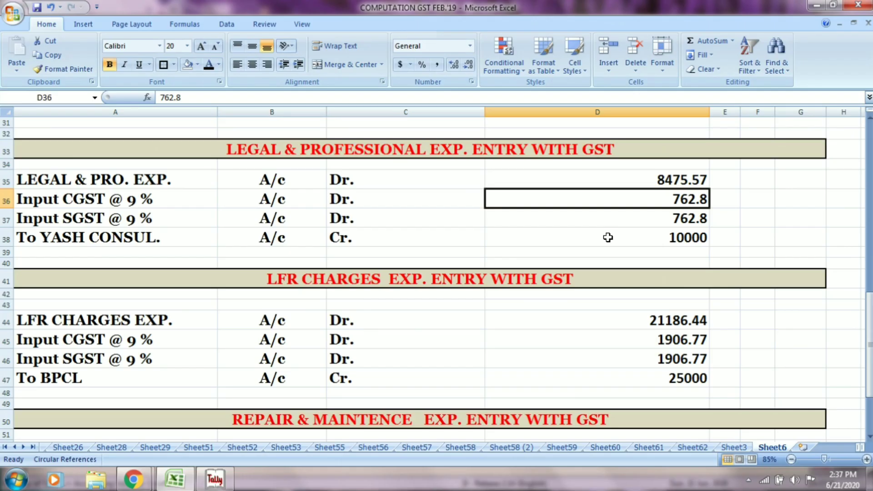
click(96, 212)
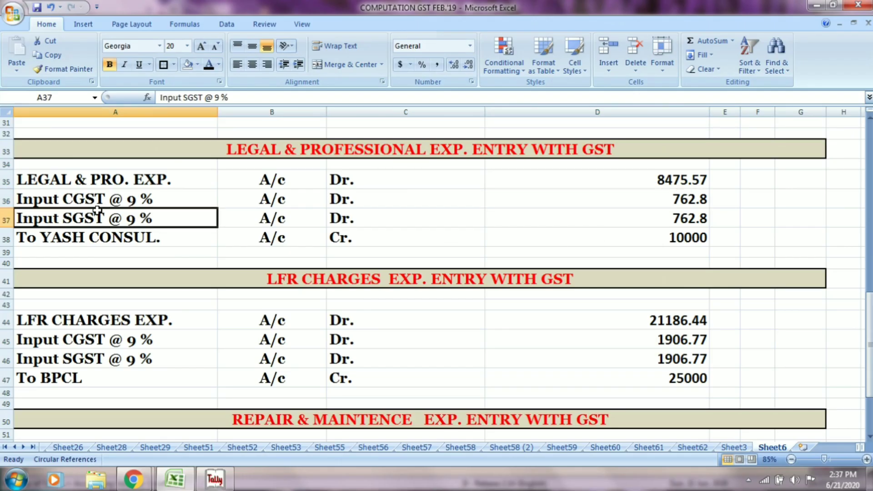
click(256, 209)
click(382, 217)
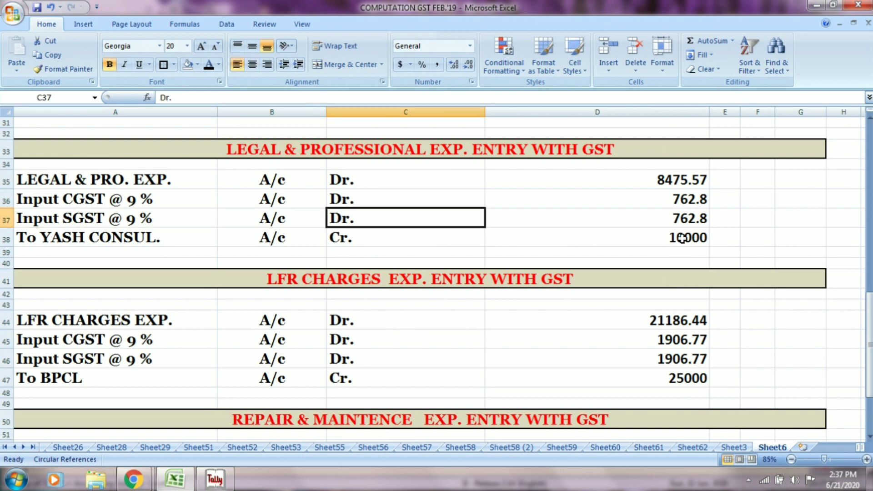
click(673, 219)
click(131, 236)
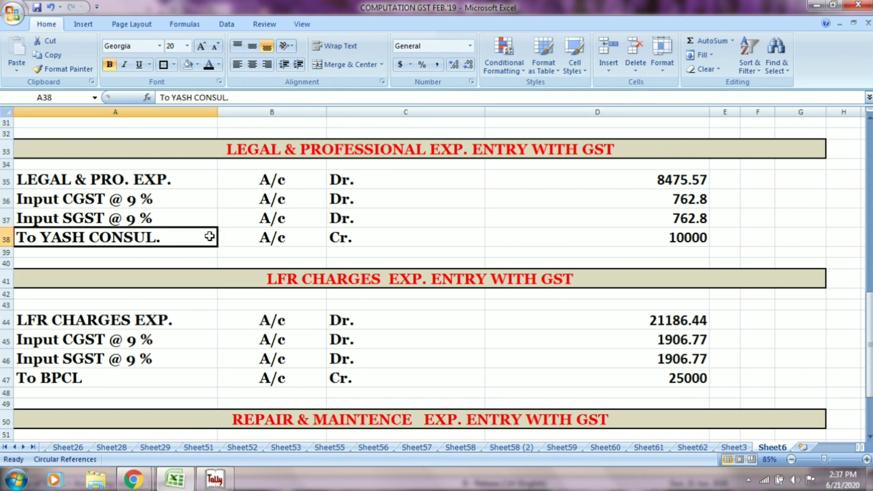
click(311, 242)
click(359, 236)
click(591, 241)
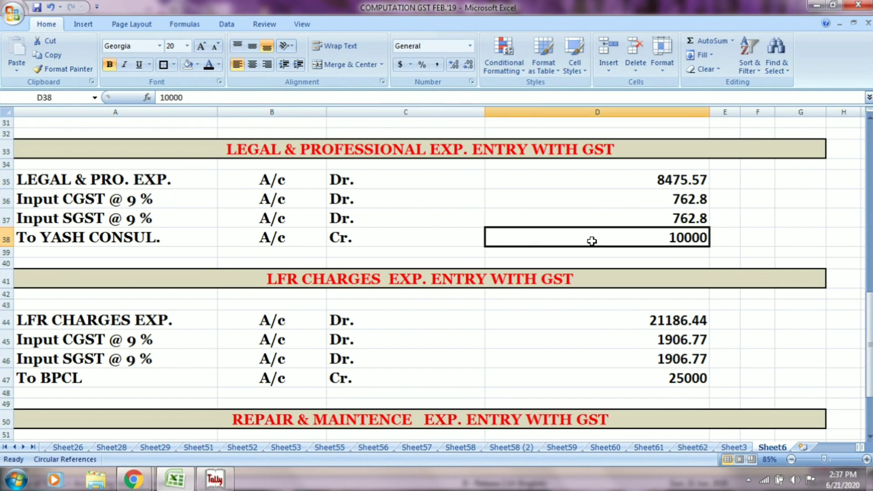
Step: Switch to Tally and start a new ledger named YASH CON. from the voucher's credit line
key(alt+Tab)
text(YASH)
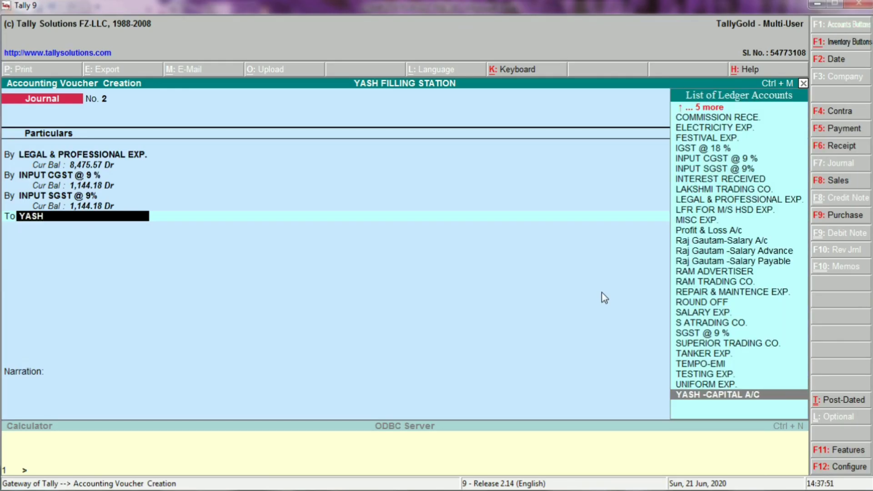
key(BackSpace)
key(BackSpace)
key(BackSpace)
key(alt+c)
text(YAS)
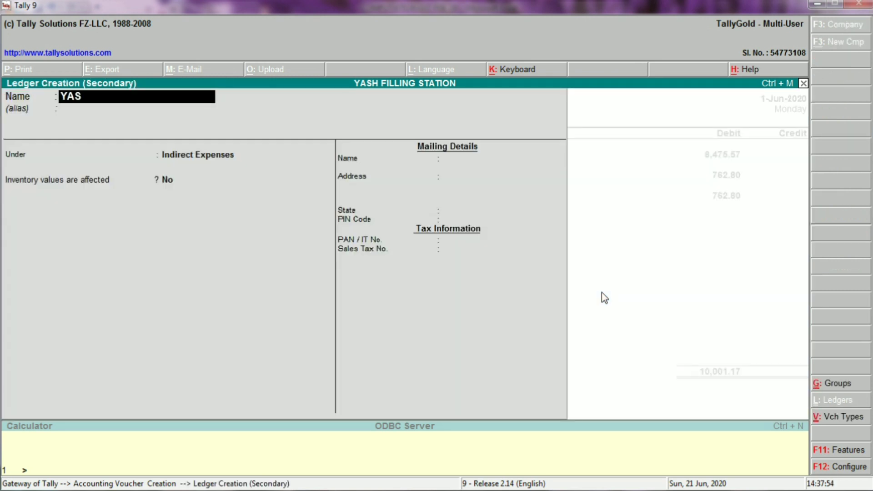
text(H CON)
key(Return)
key(Return)
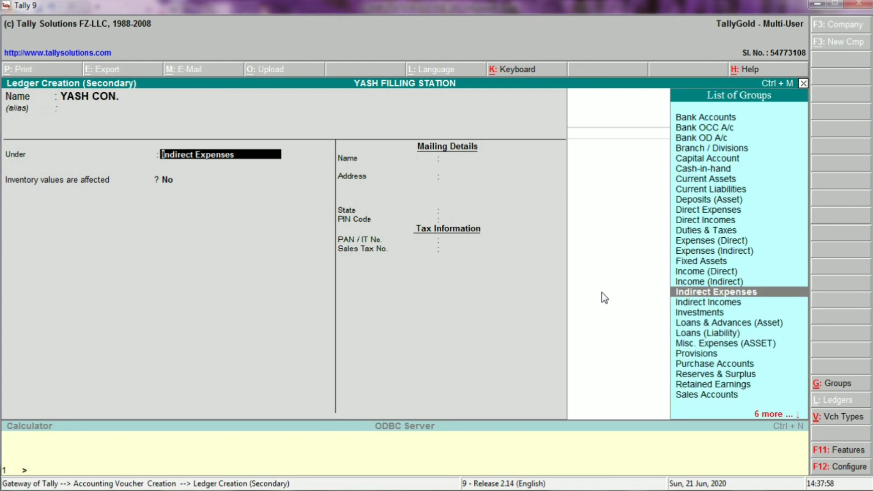
Step: Put the YASH CON. ledger under Sundry Creditors, keep the remaining details at their defaults and save it
text(SUNDRY)
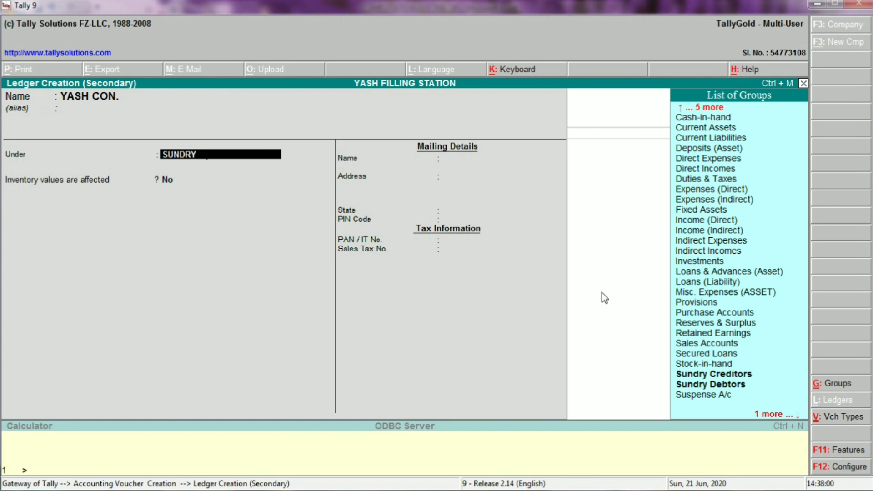
key(Down)
key(Up)
key(Return)
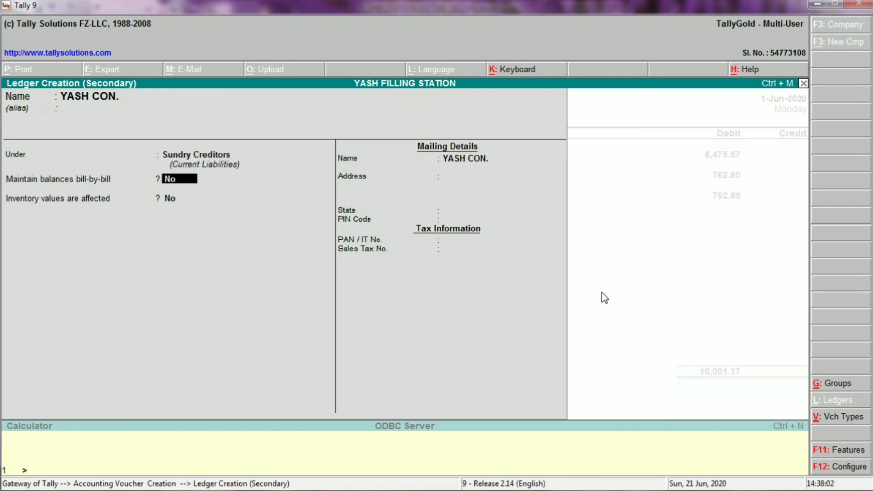
key(Return)
key(Return)
key(Return)
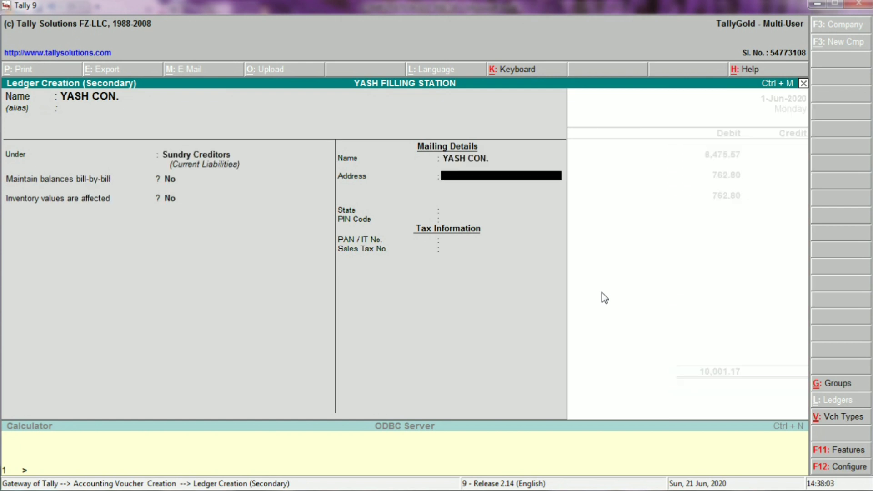
key(Return)
key(Return)
key(Return)
key(Return)
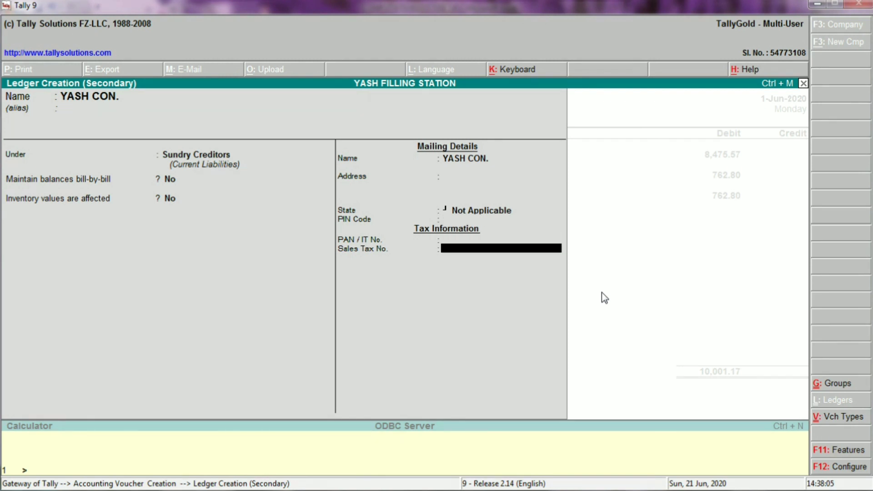
key(Return)
key(Return)
key(Return)
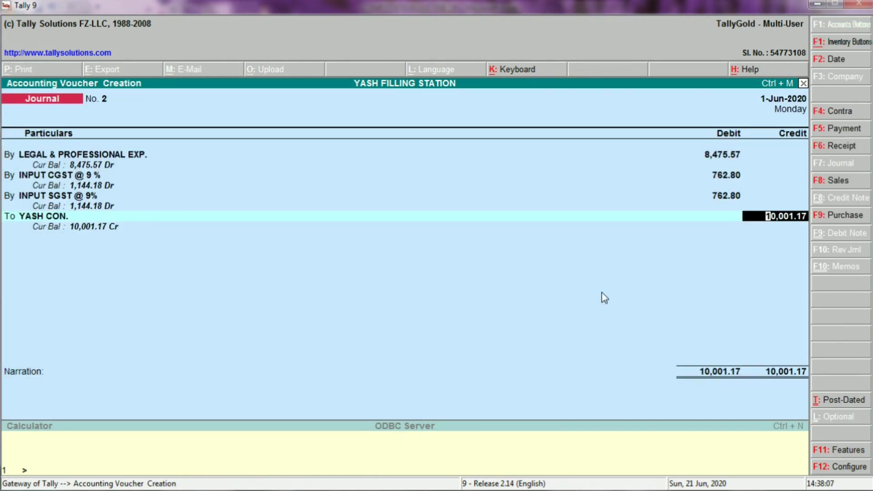
Step: Credit the YASH CON. ledger with 10000 and open another credit line
text(10000)
key(Return)
key(Return)
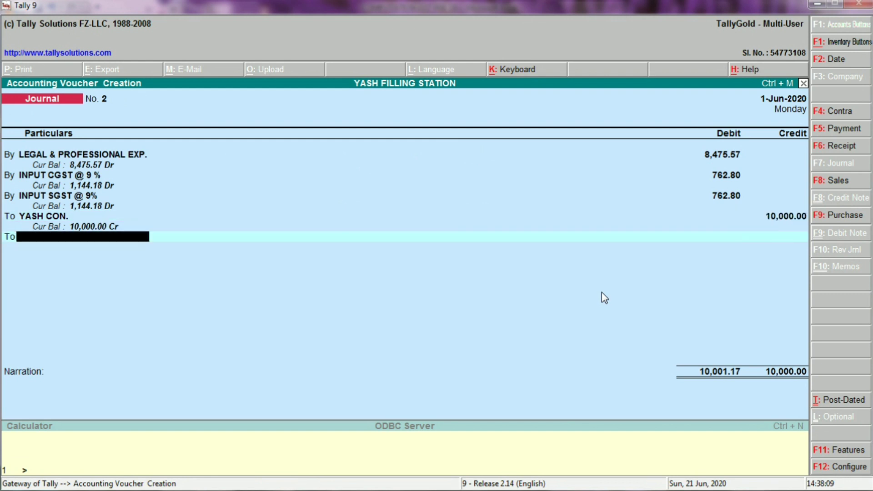
Step: Credit ROUND OFF with 1.17, leave the narration blank and save the legal expense journal voucher
text(ROUN)
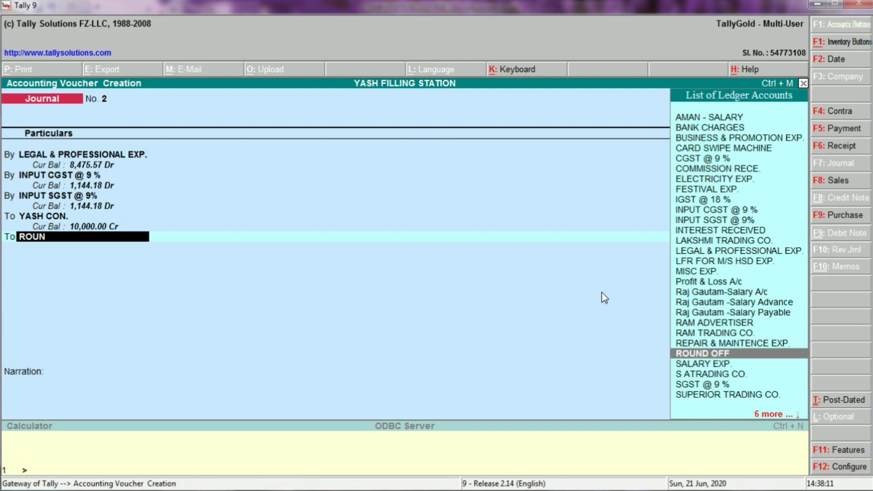
text(D)
key(Return)
key(Return)
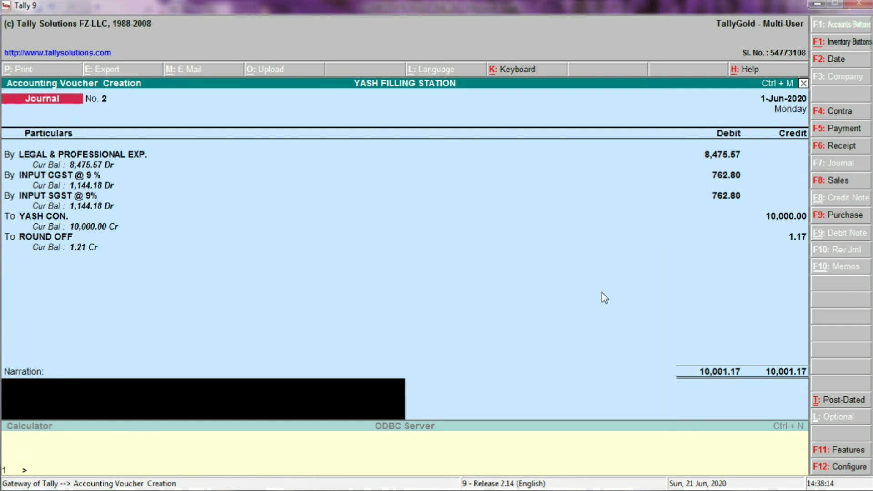
key(Return)
key(Return)
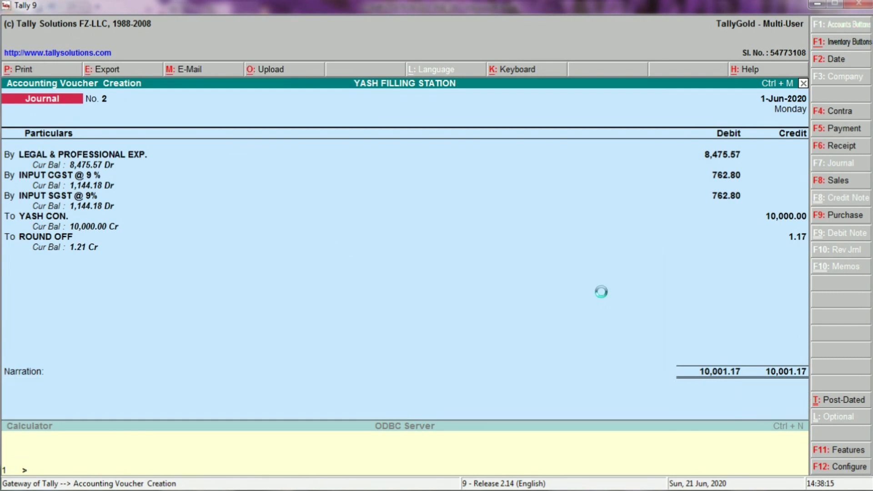
Step: Using the LFR charges entry in Excel, debit the LFR FOR M/S HSD EXP. ledger in Tally's new journal voucher, starting its amount with 211
key(alt+Tab)
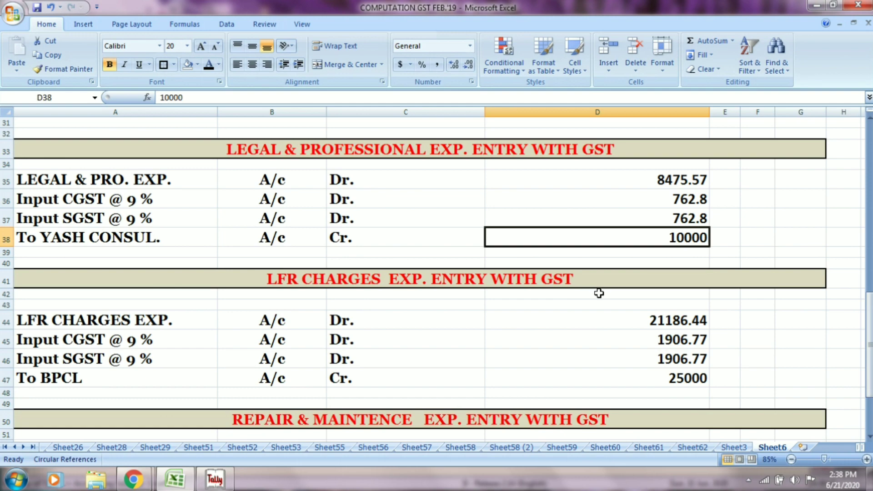
scroll(599, 294, down, 3)
click(434, 141)
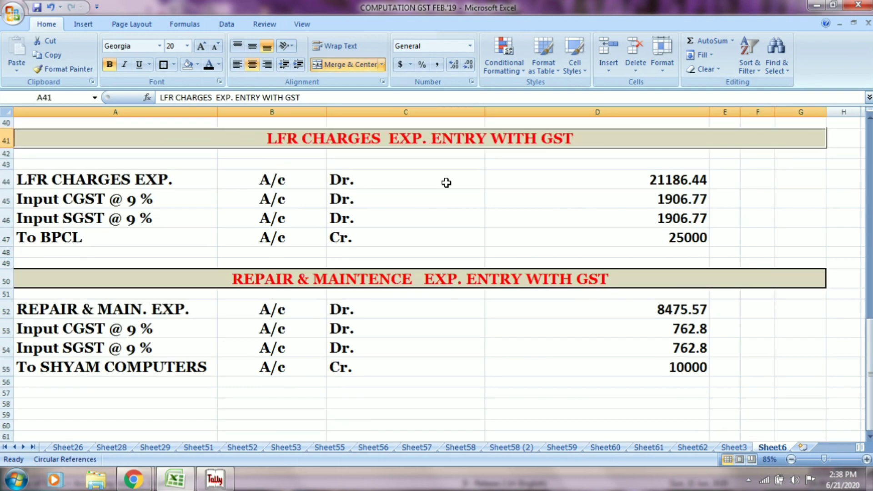
key(alt+Tab)
text(LFR)
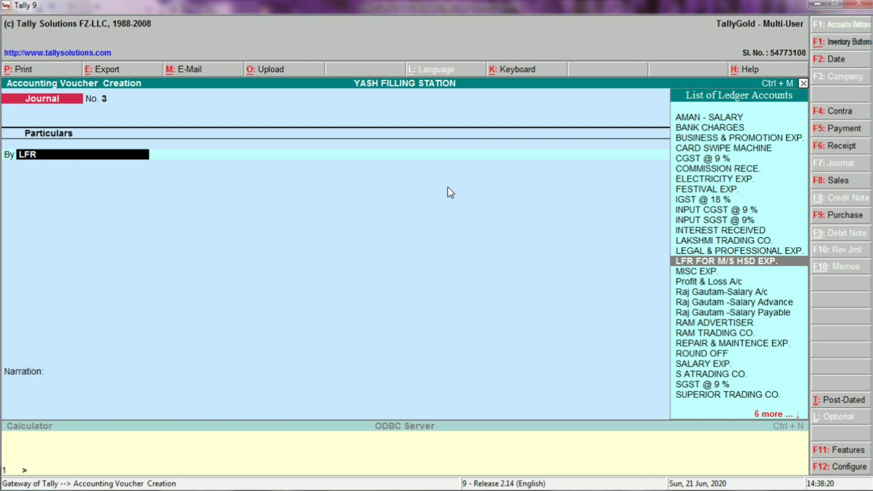
key(Return)
key(alt+Tab)
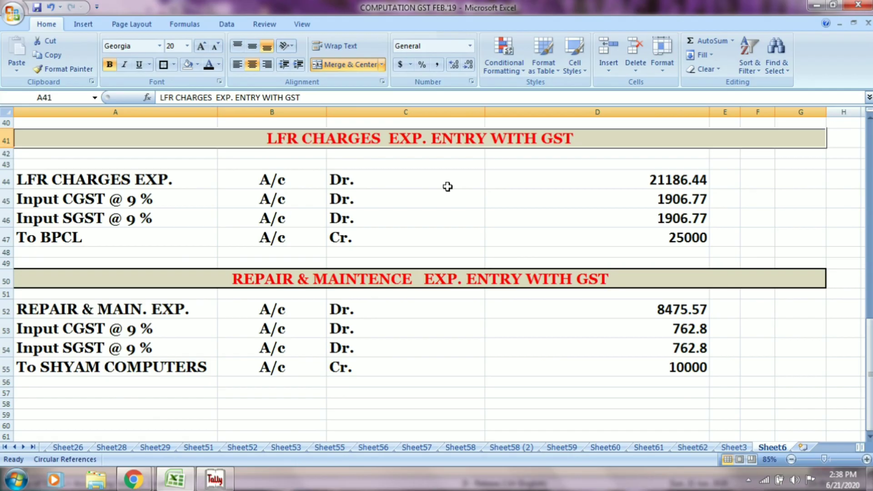
key(alt+Tab)
text(211)
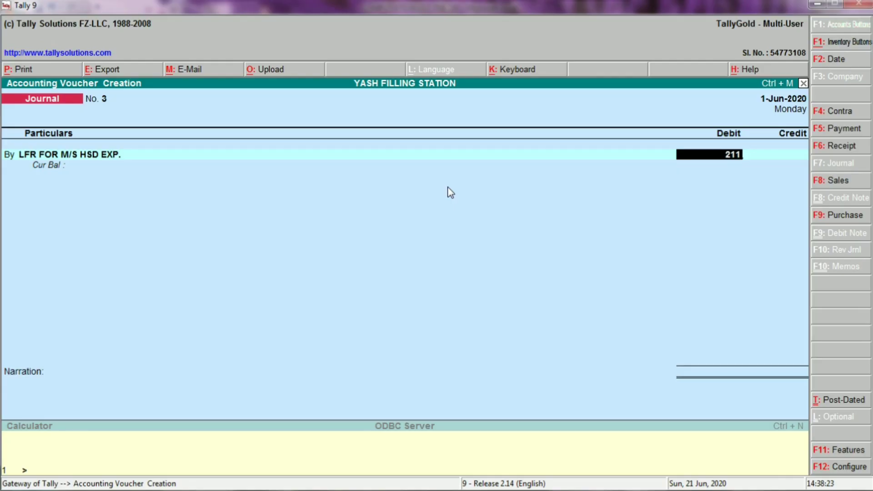
Step: Switch to Excel and examine the LFR CHARGES EXP. row, from its account name to its debit amount
key(alt+Tab)
key(alt+Tab)
key(alt+Tab)
click(284, 179)
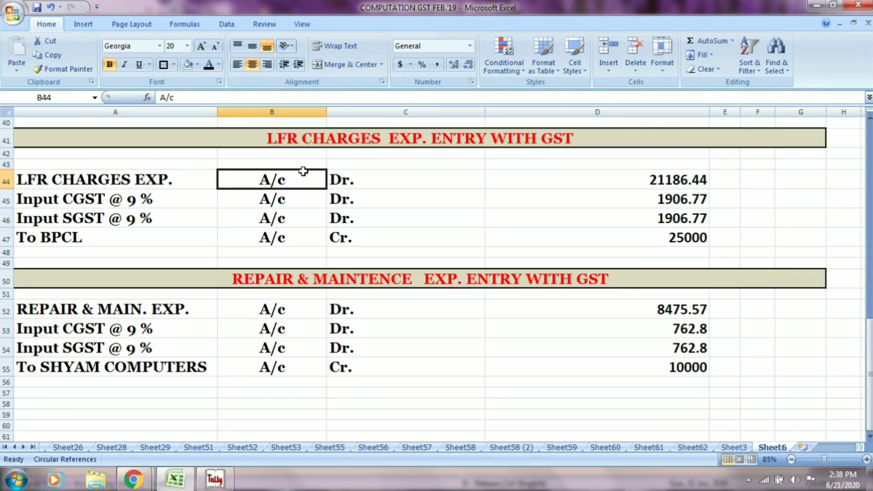
click(159, 178)
click(258, 179)
click(364, 178)
click(564, 172)
key(alt+Tab)
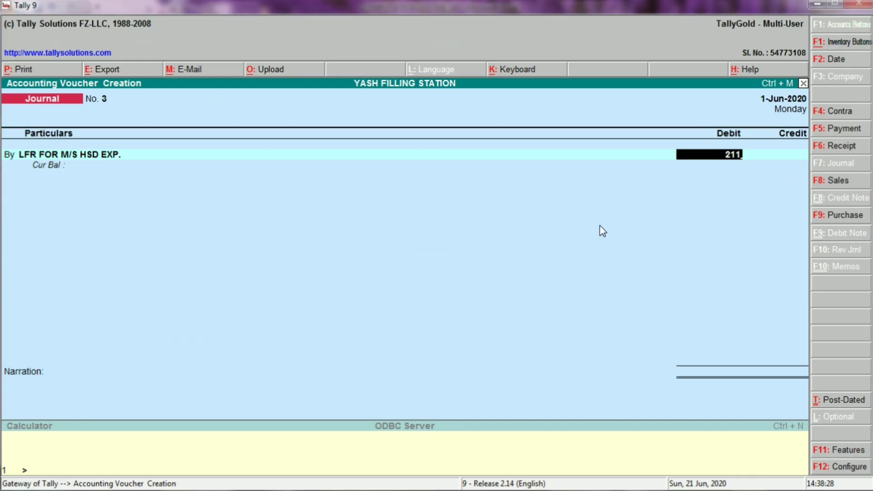
key(alt+Tab)
Step: Switch to Tally and complete the LFR FOR M/S HSD EXP. debit as 21186.44, checking the digits against the Excel sheet
key(alt+Tab)
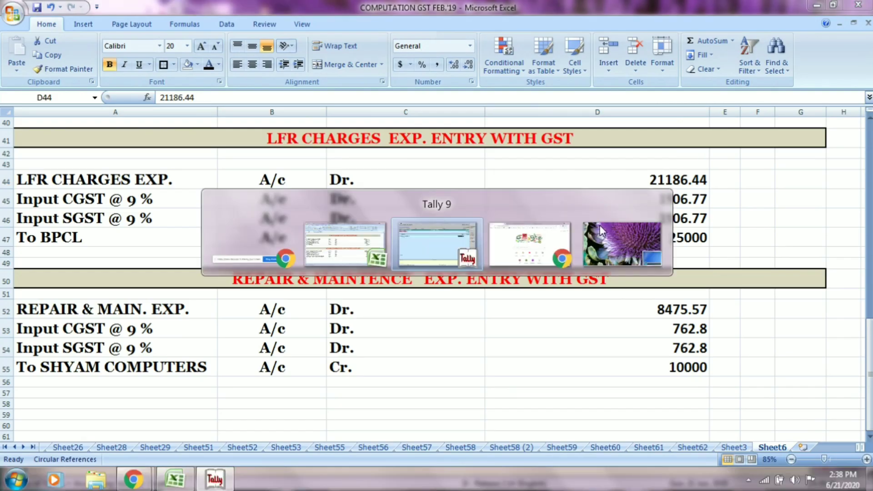
text(.)
key(BackSpace)
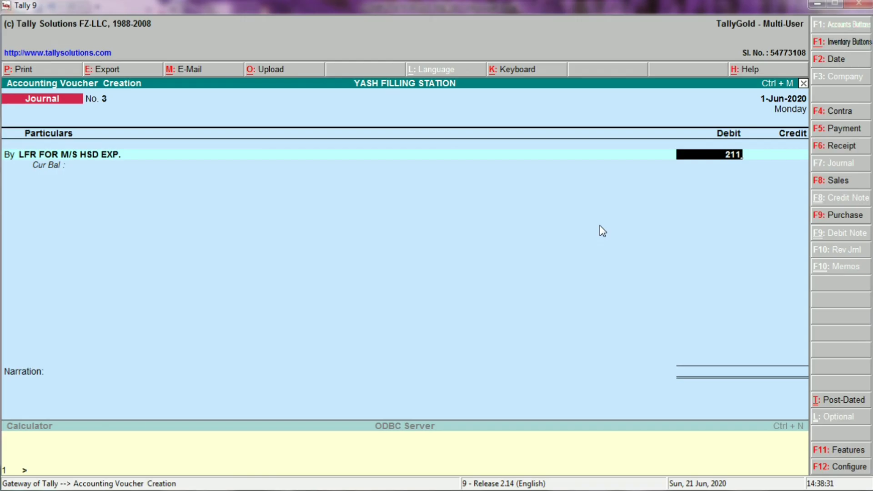
text(86)
key(alt+Tab)
key(alt+Tab)
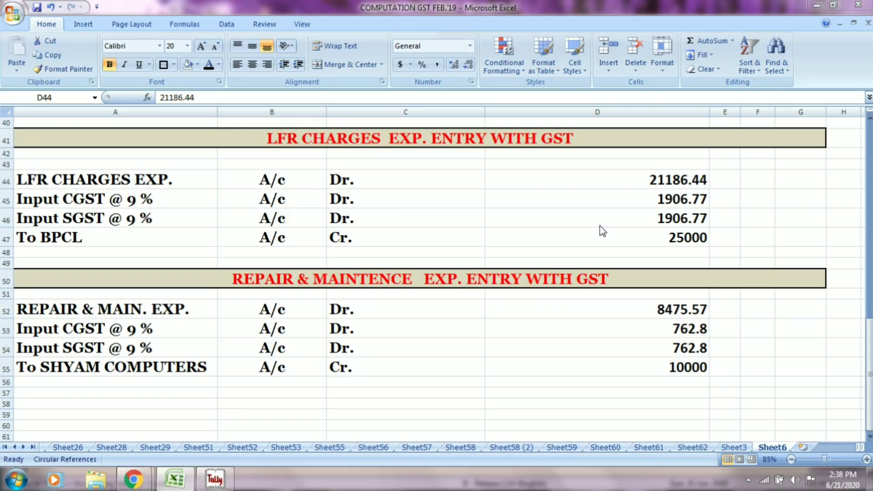
key(alt+Tab)
key(alt+Tab)
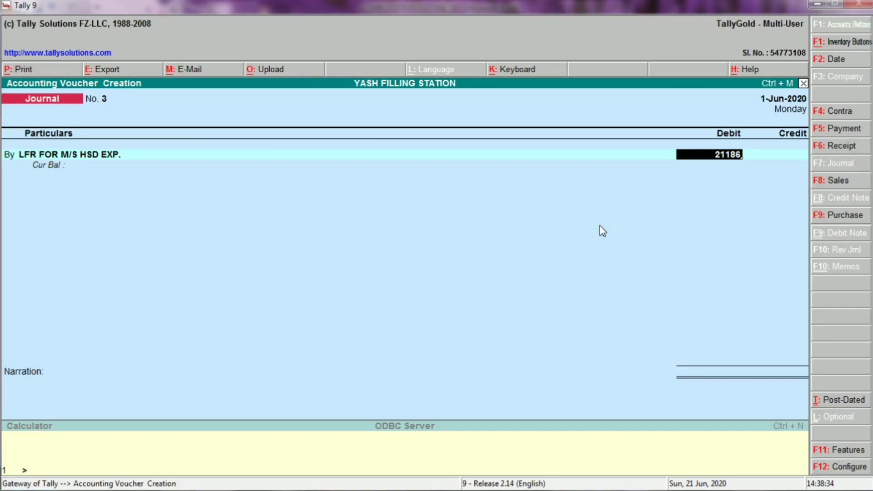
key(alt+Tab)
key(alt+Tab)
text(.44)
key(Return)
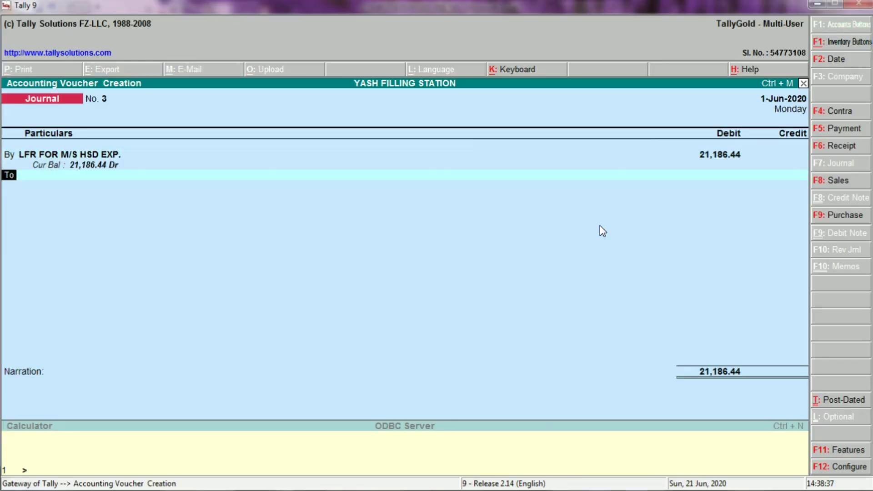
Step: Add a debit line for INPUT CGST @ 9 % with 1906.77, taken from the LFR charges entry in Excel
text(b)
key(Return)
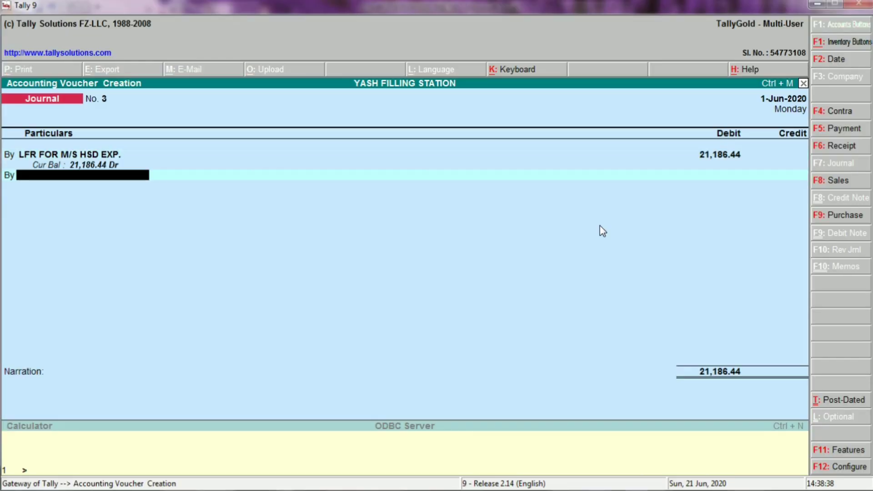
text(INPUT)
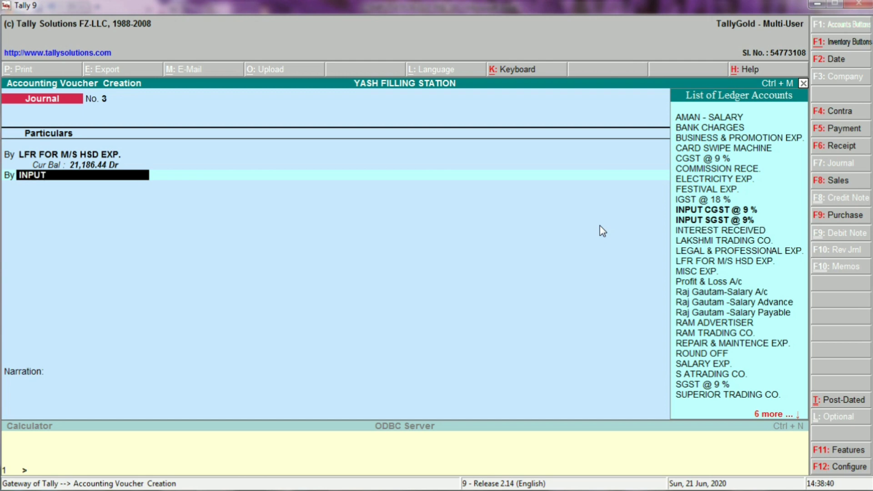
key(Return)
key(alt+Tab)
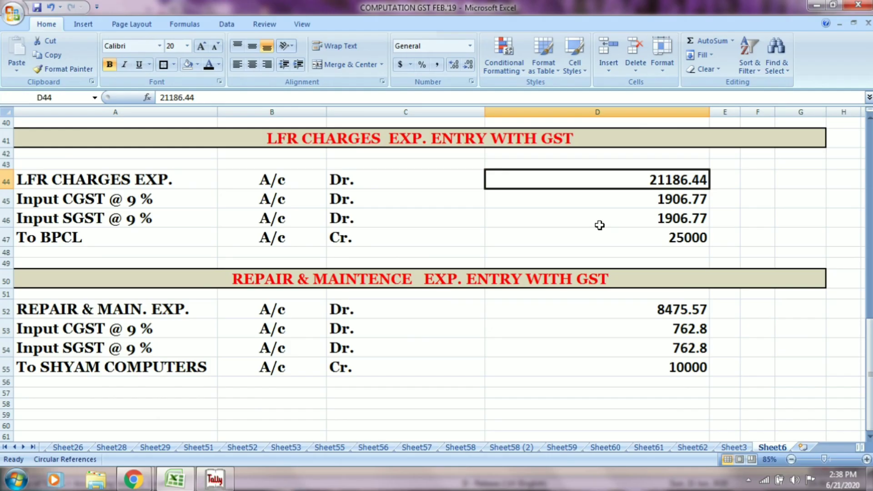
key(Down)
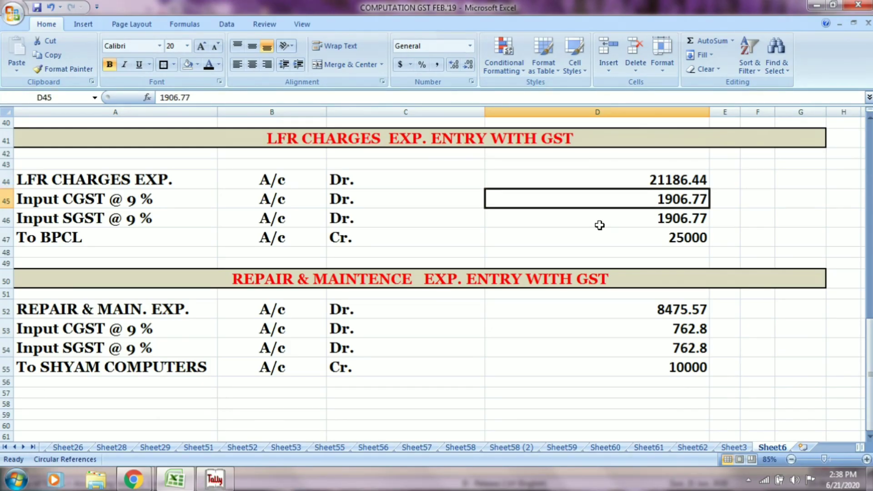
key(alt+Tab)
text(1906)
key(alt+Tab)
key(alt+Tab)
text(.77)
key(Return)
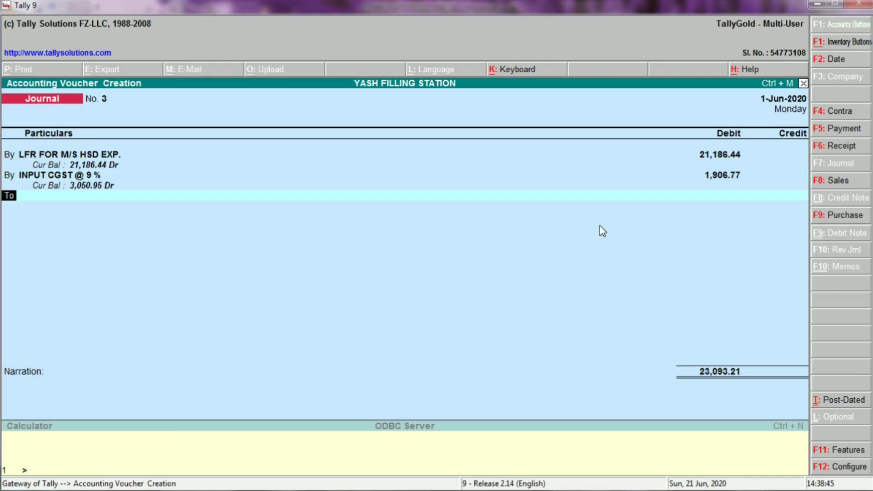
Step: Add a debit line for INPUT SGST @ 9% with 1906.77, taken from the LFR charges entry in Excel
text(b)
key(Return)
text(I)
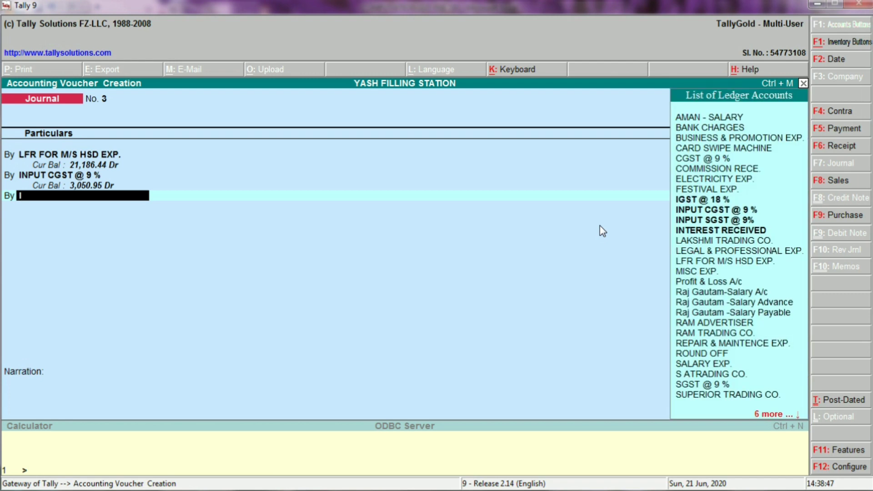
text(NPUT S)
key(Return)
key(alt+Tab)
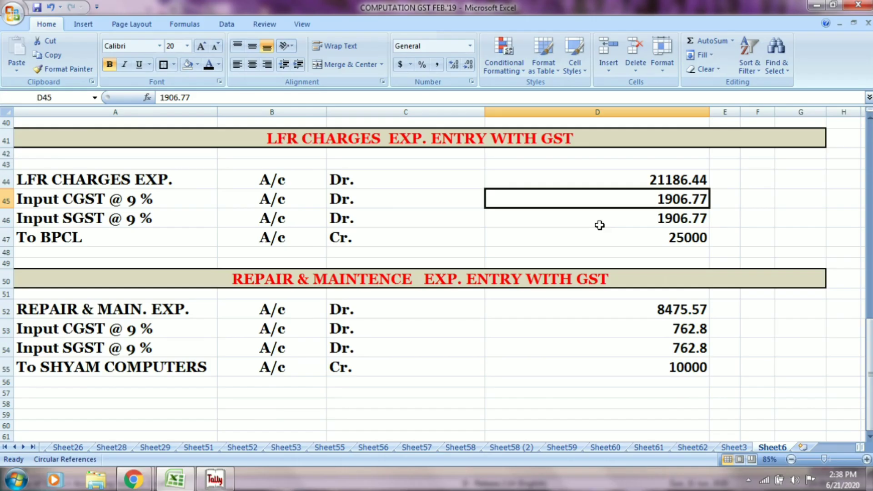
click(600, 226)
key(alt+Tab)
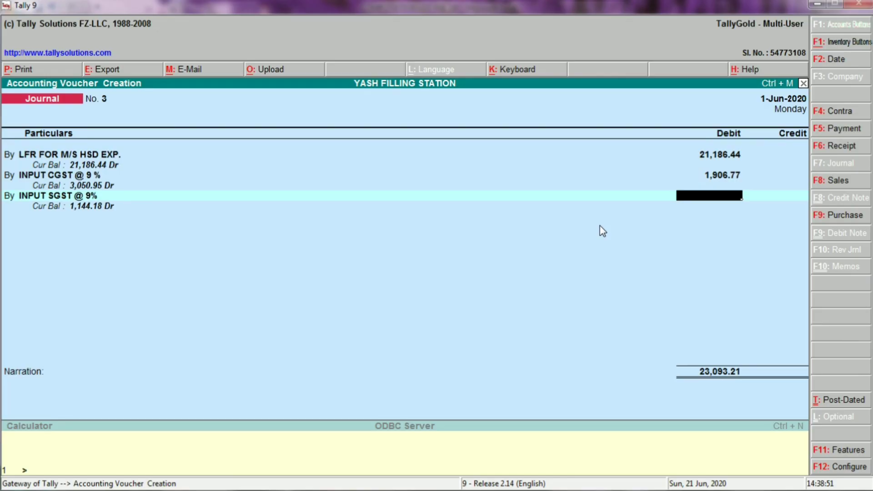
text(1906)
key(alt+Tab)
key(alt+Tab)
text(.77)
key(Return)
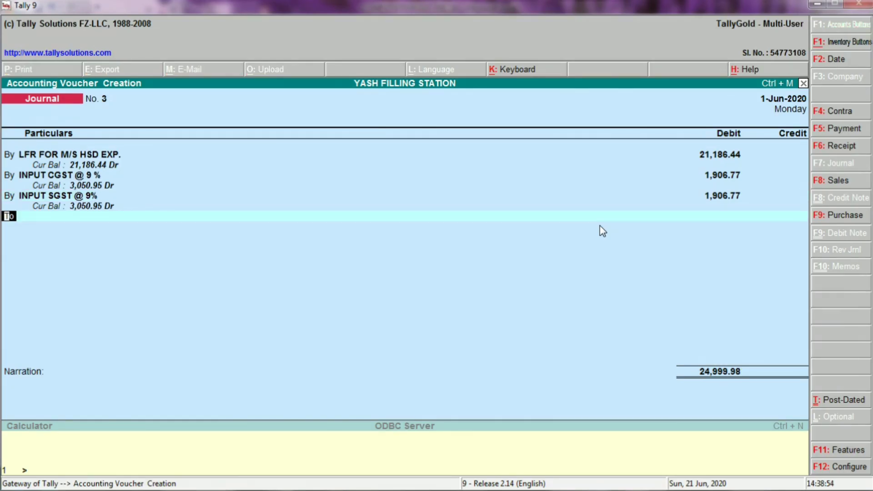
Step: Check the BPCL row in Excel and start a new ledger named BPCL from the credit line of the Tally voucher
key(Return)
key(alt+Tab)
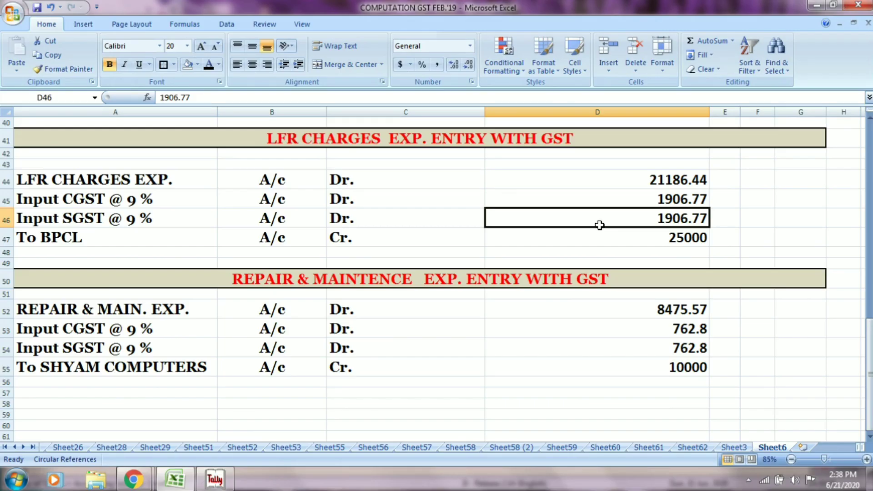
click(140, 240)
click(306, 238)
click(368, 240)
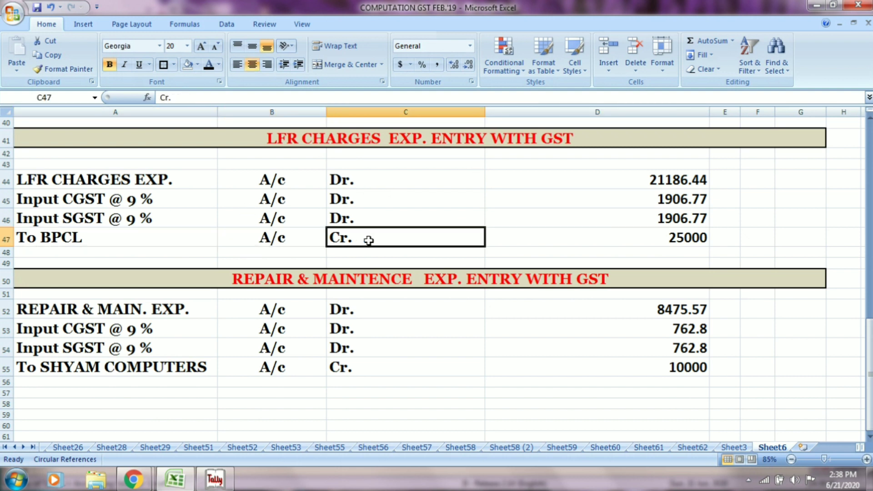
click(618, 237)
key(alt+Tab)
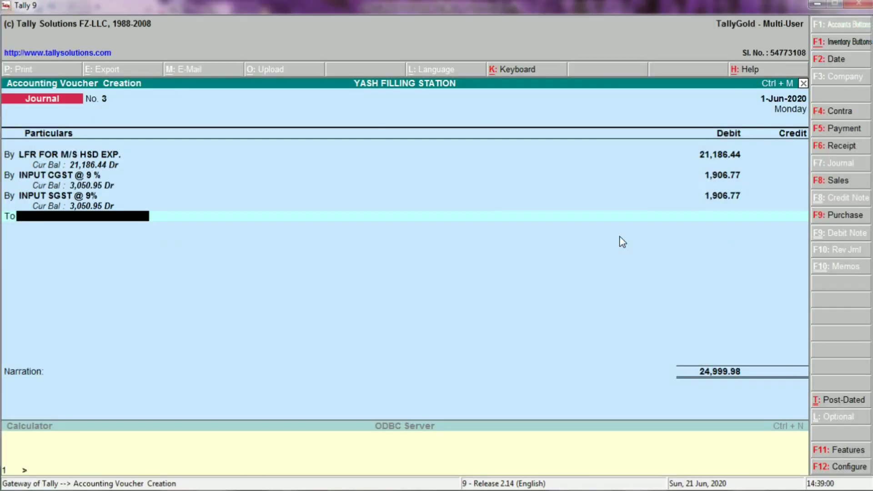
text(B)
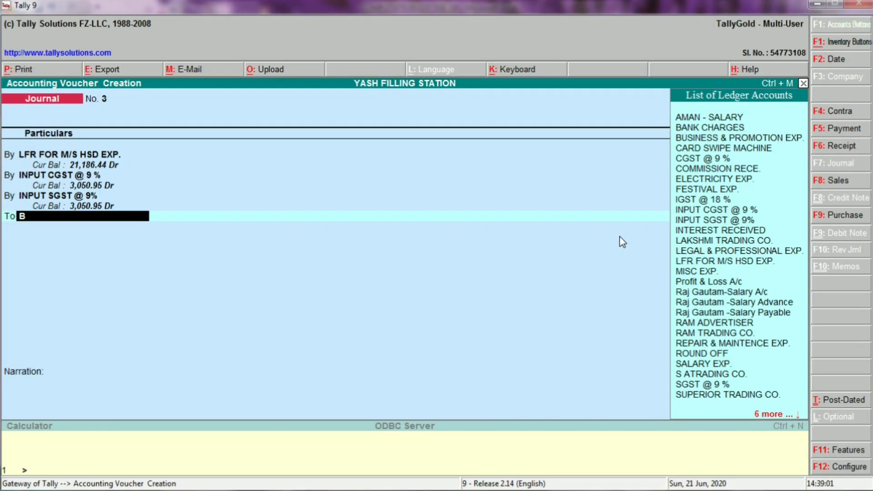
text(P)
key(alt+c)
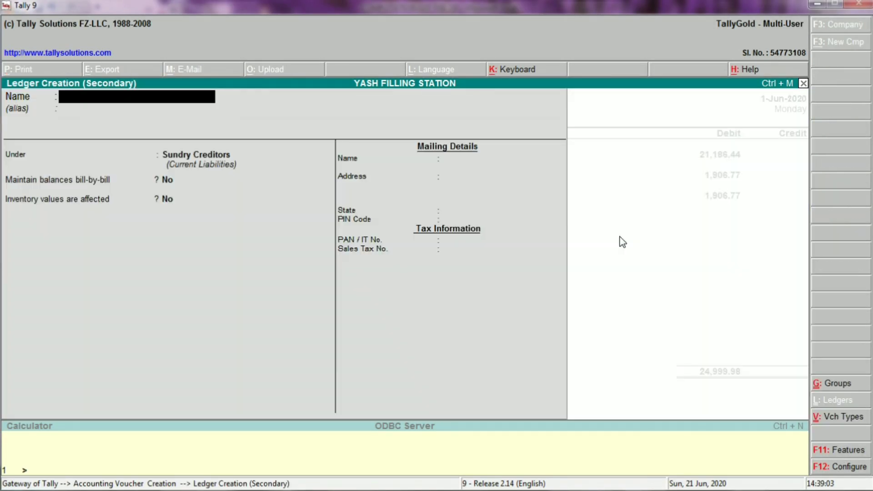
text(BPCL)
key(Return)
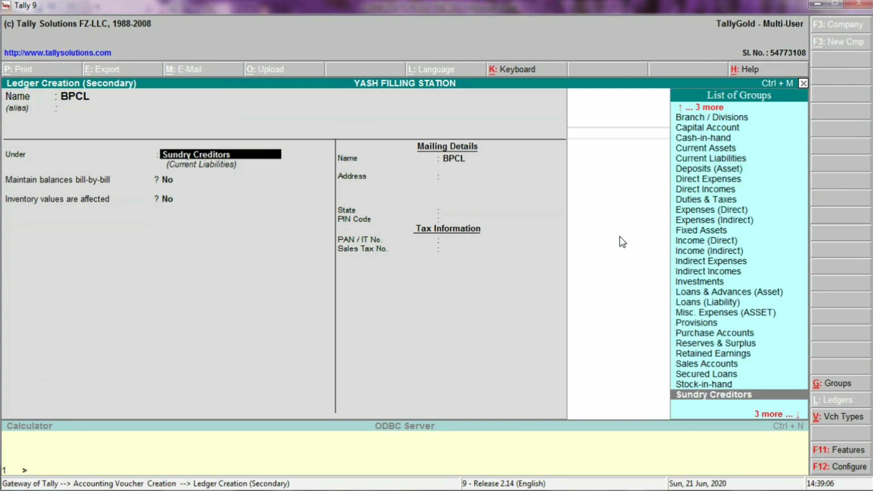
Step: Keep the BPCL ledger under Sundry Creditors with the remaining details at their defaults and save it
key(Return)
key(Return)
key(Return)
key(Return)
key(Return)
key(Return)
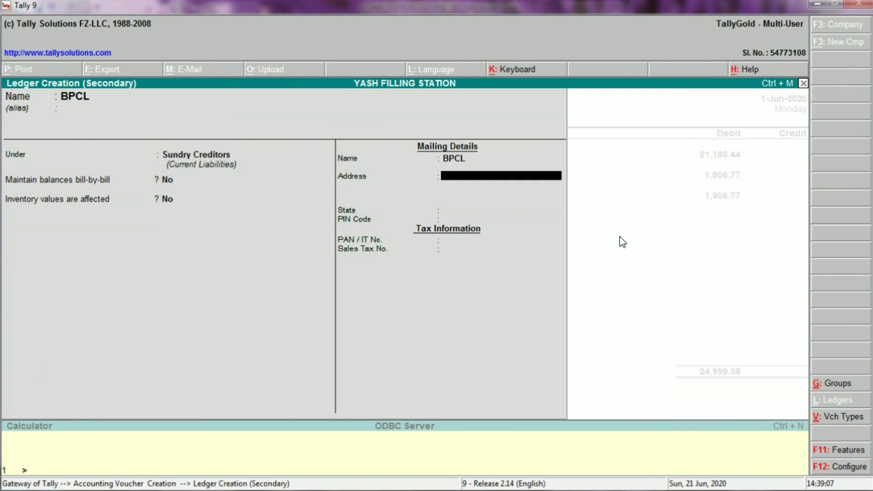
key(Return)
key(Return)
key(Return)
key(Return)
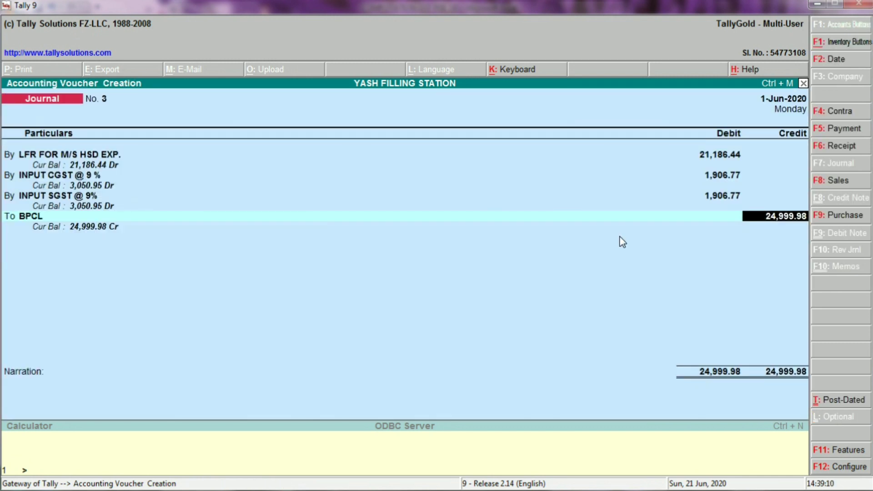
Step: Credit the BPCL ledger with 25000, checking the amount against the Excel sheet
key(alt+Tab)
key(alt+Tab)
text(5)
key(BackSpace)
text(25)
key(alt+Tab)
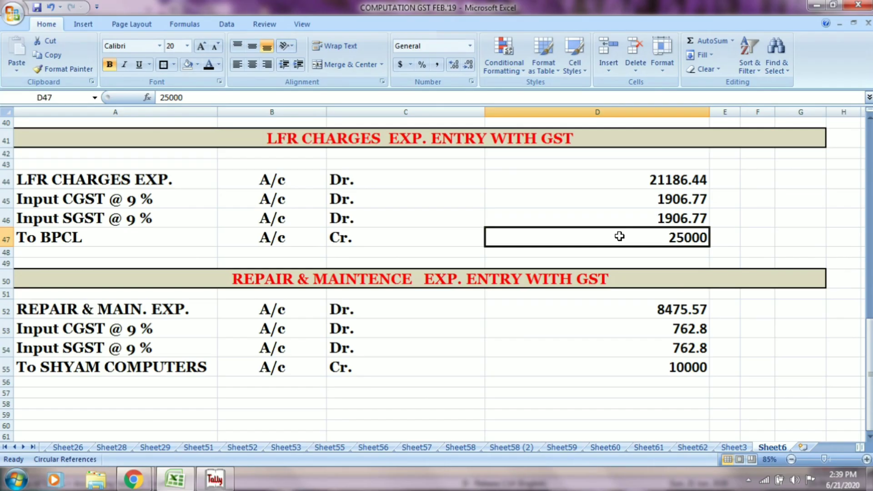
key(alt+Tab)
text(000)
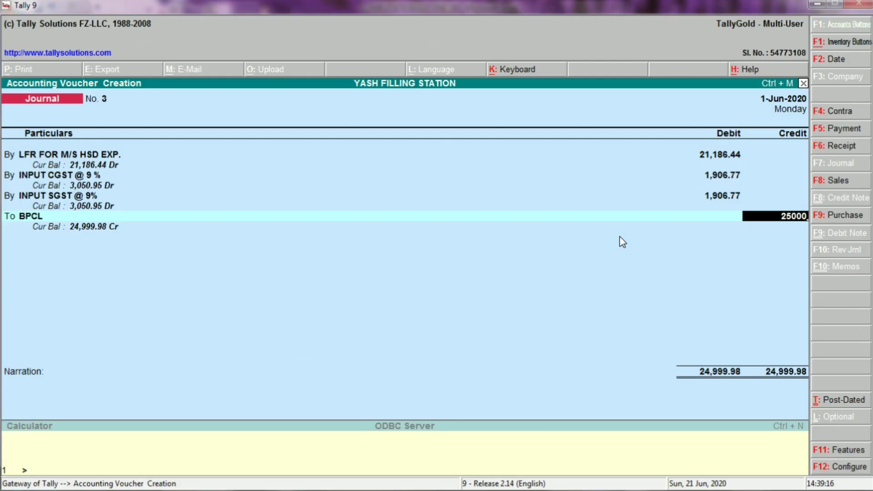
key(Return)
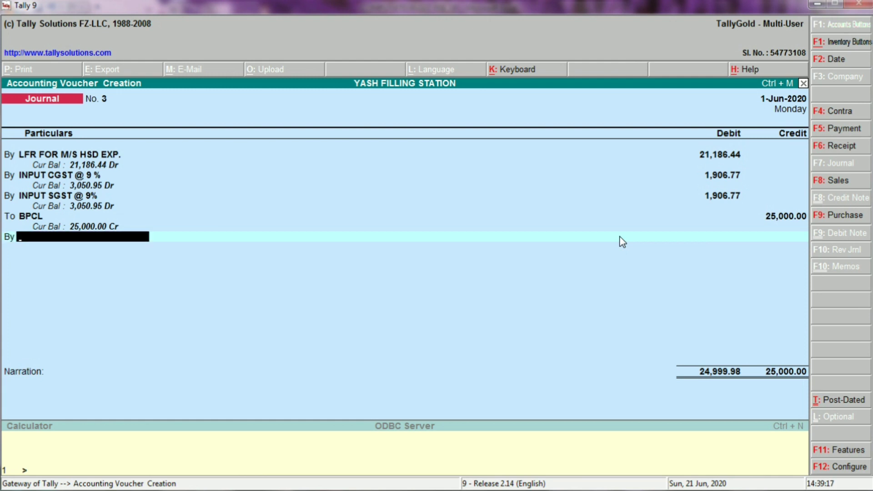
Step: Debit ROUND OFF with 0.02, save the LFR charges journal voucher without a narration and return to Excel
text(ROUND)
key(Return)
key(Return)
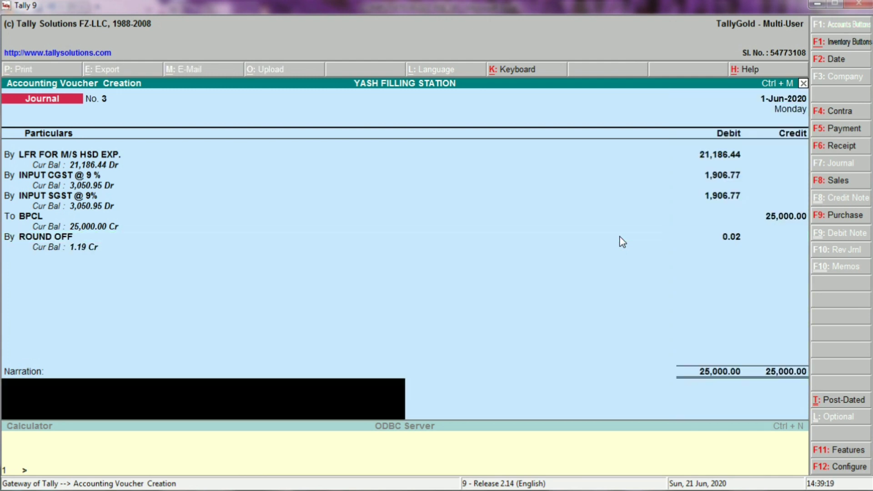
key(Return)
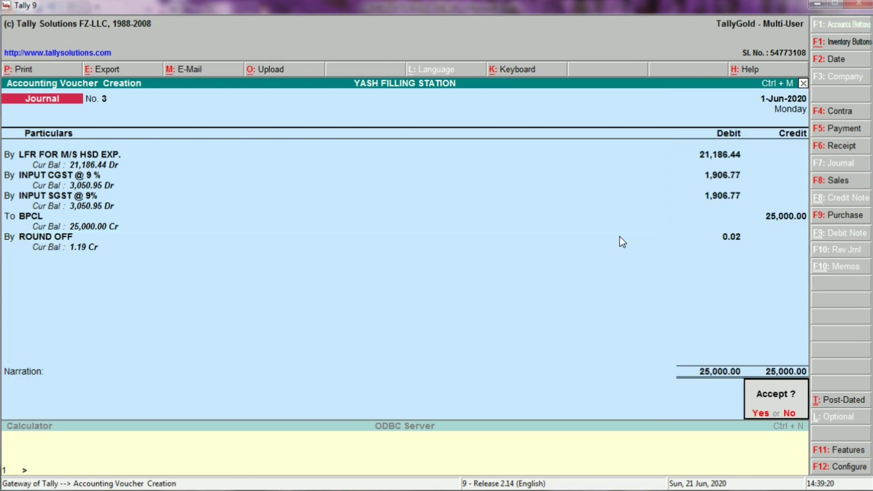
key(Return)
key(alt+Tab)
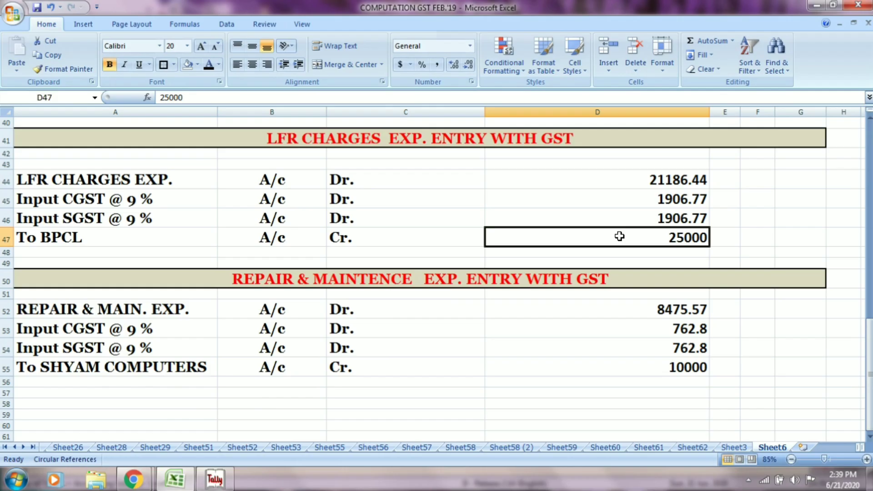
Step: Find the repair and maintenance entry in the Excel sheet and choose REPAIR & MAINTENCE EXP. as the debit ledger in the Tally journal voucher
click(373, 285)
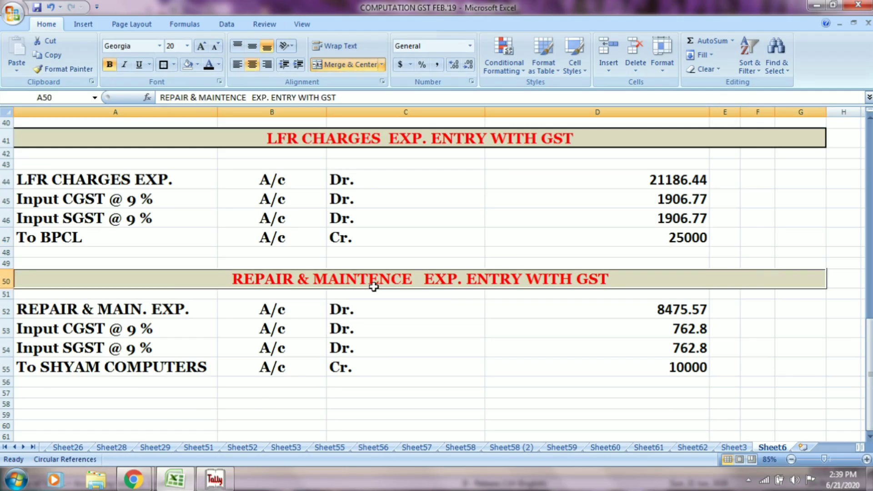
scroll(374, 287, down, 2)
scroll(374, 287, down, 1)
key(alt+Tab)
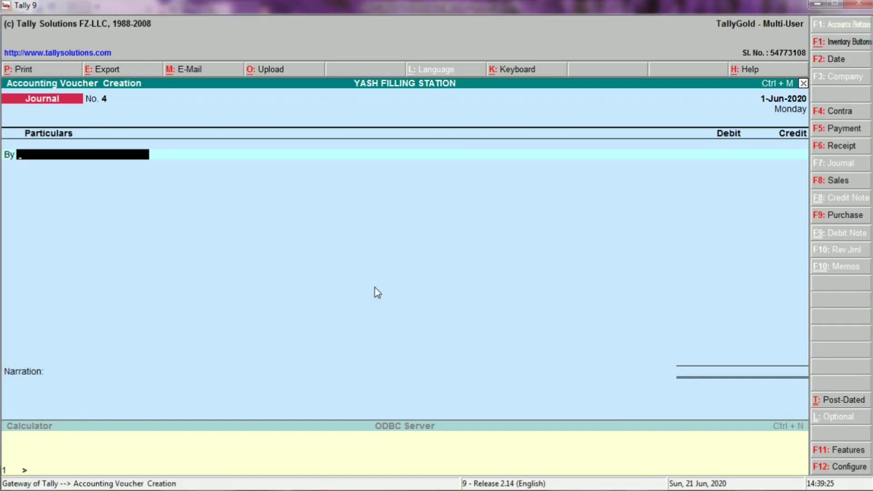
text(REP)
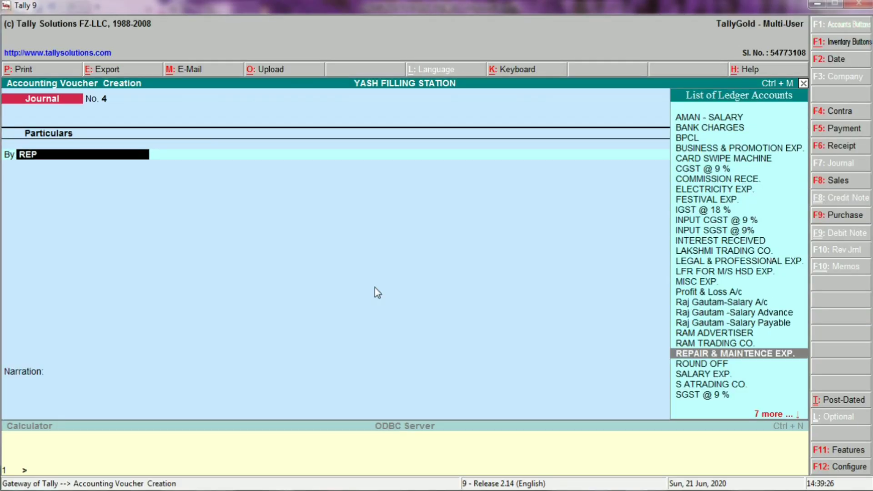
key(Return)
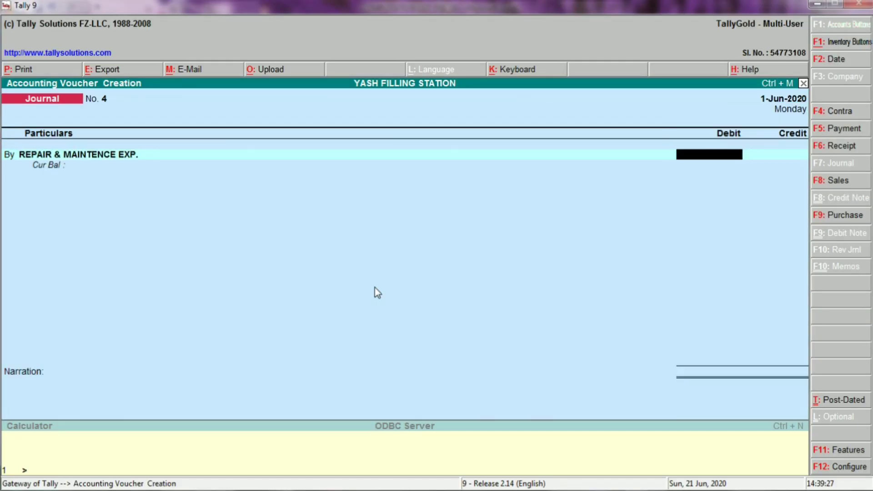
Step: Debit REPAIR & MAINTENCE EXP. with 8475.57, checking the amount against the Excel sheet
key(alt+Tab)
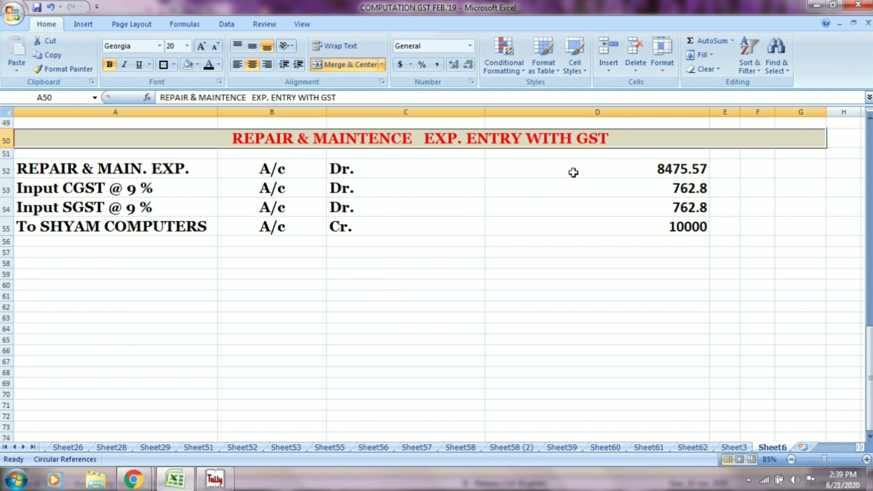
click(133, 171)
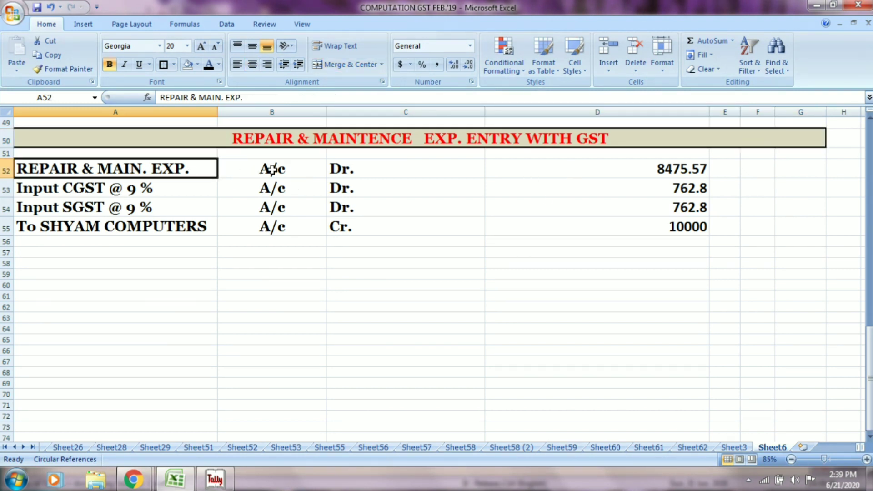
click(303, 169)
click(399, 170)
click(589, 171)
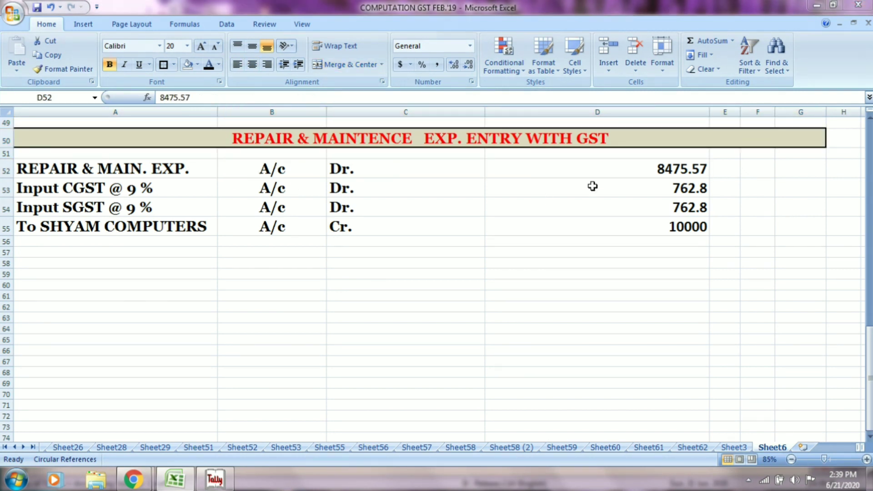
key(alt+Tab)
key(alt+Tab)
key(alt+Tab)
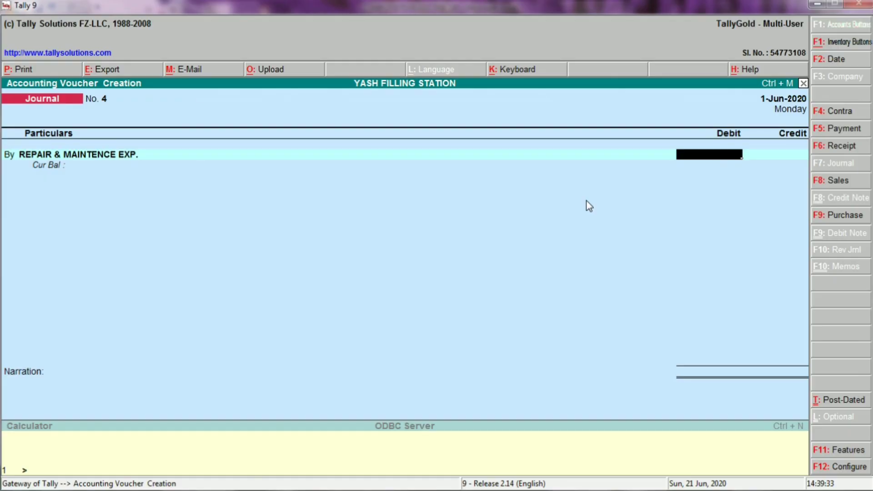
text(8475)
key(alt+Tab)
key(alt+Tab)
text(.57)
key(Return)
Step: Add a debit line for INPUT CGST @ 9 % with 762.80, taking the amount from the Excel sheet
text(b)
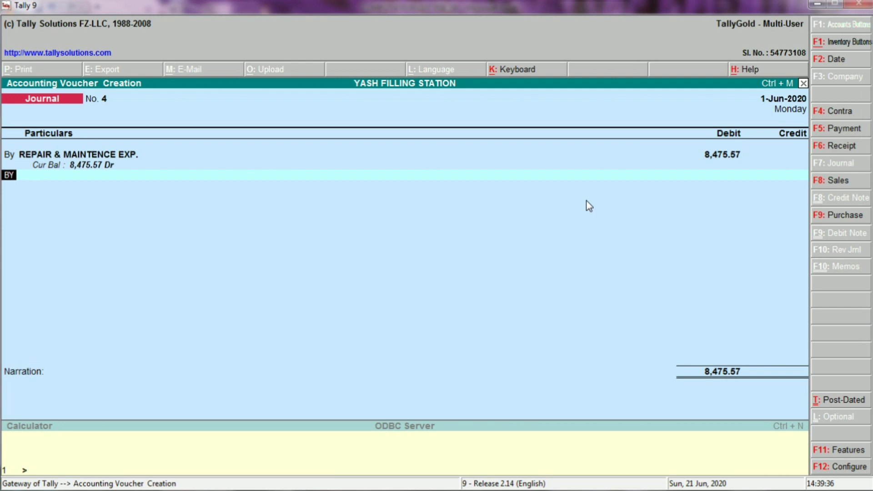
key(Return)
text(INPUT)
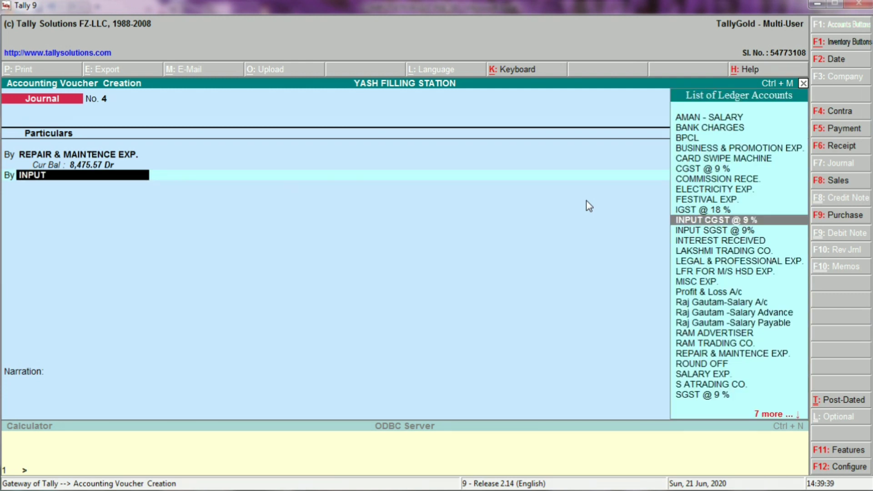
key(Return)
key(alt+Tab)
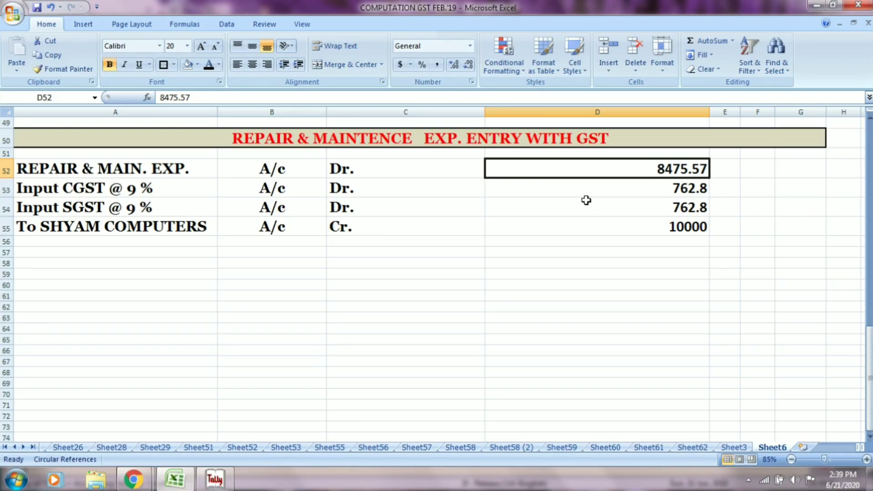
key(Down)
key(alt+Tab)
text(762)
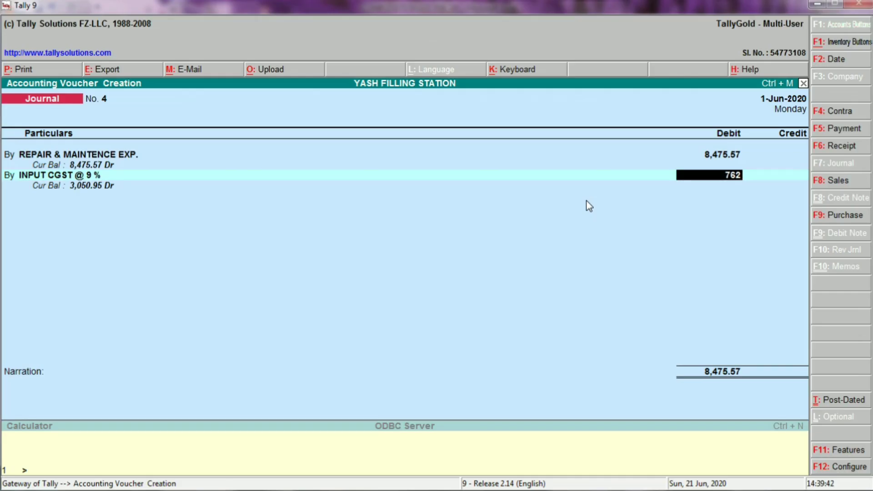
key(alt+Tab)
key(alt+Tab)
text(.8)
key(Return)
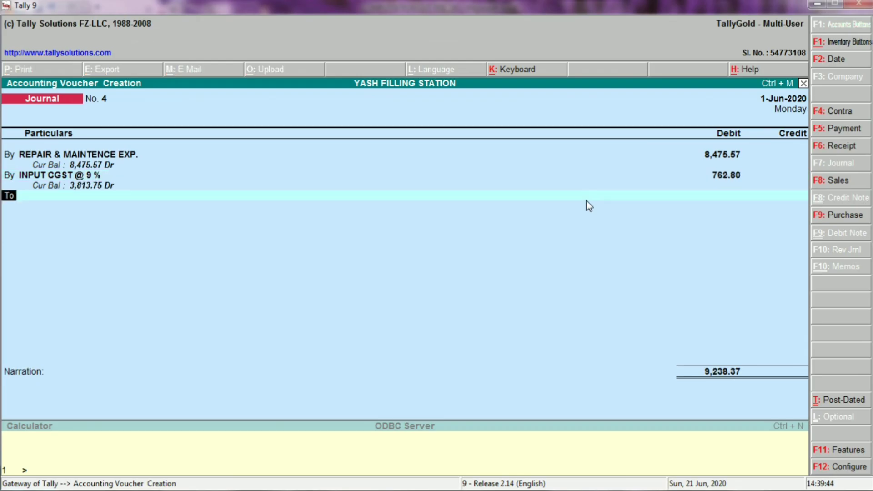
Step: Add a debit line for INPUT SGST @ 9% with 762.80, checking the amount in the Excel sheet
text(by)
key(Return)
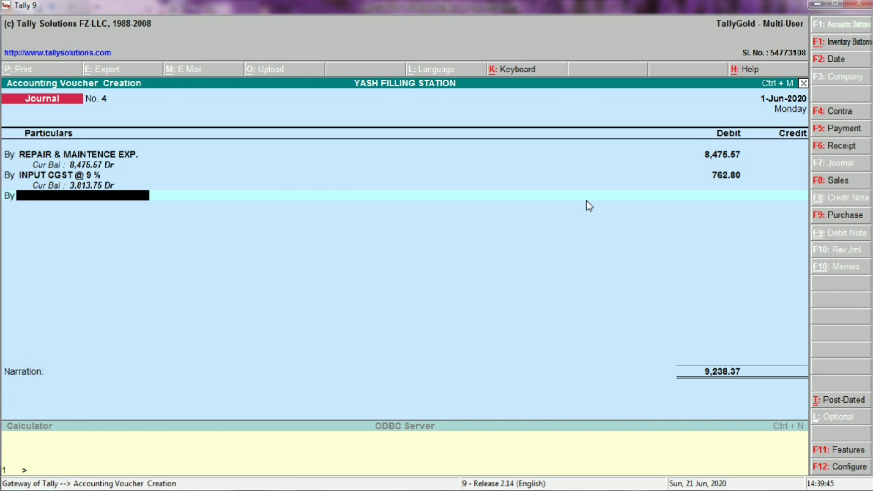
text(INPUT)
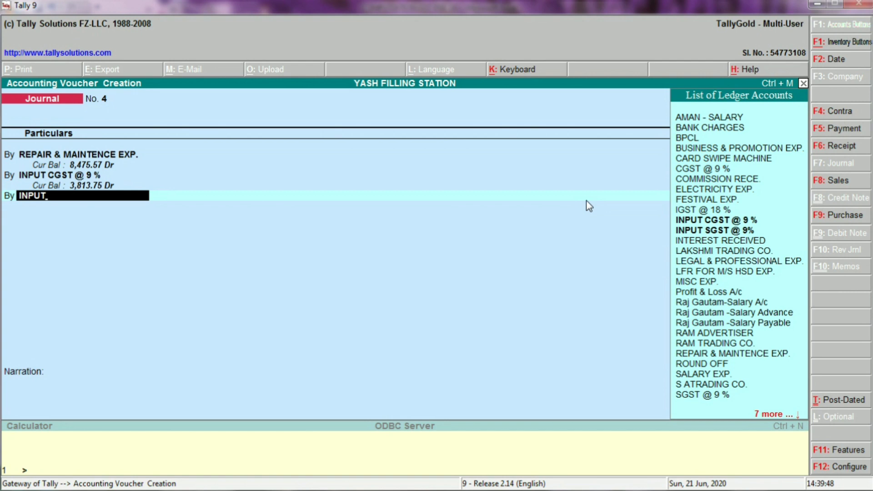
key(Down)
key(Return)
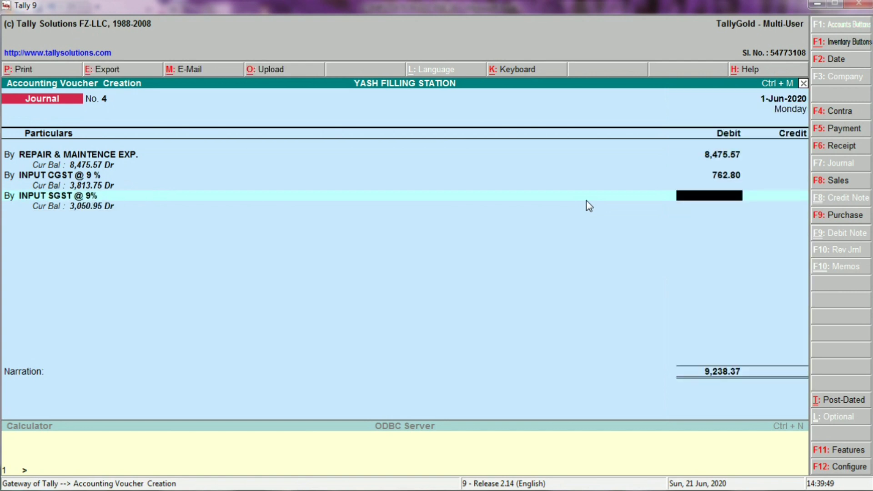
key(alt+Tab)
key(alt+Tab)
text(762)
key(alt+Tab)
key(alt+Tab)
text(.80)
key(Return)
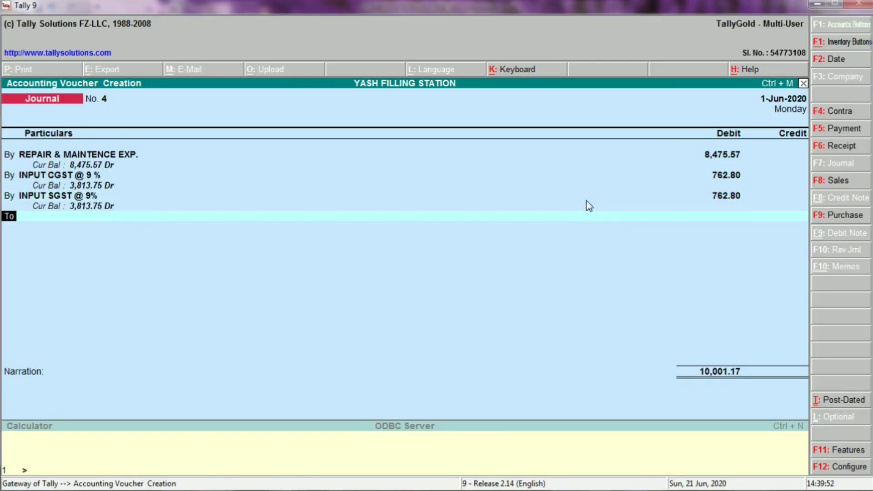
Step: Check the creditor in Excel and start a new ledger named SHYAM COMPUTERS from the voucher's credit line
key(Return)
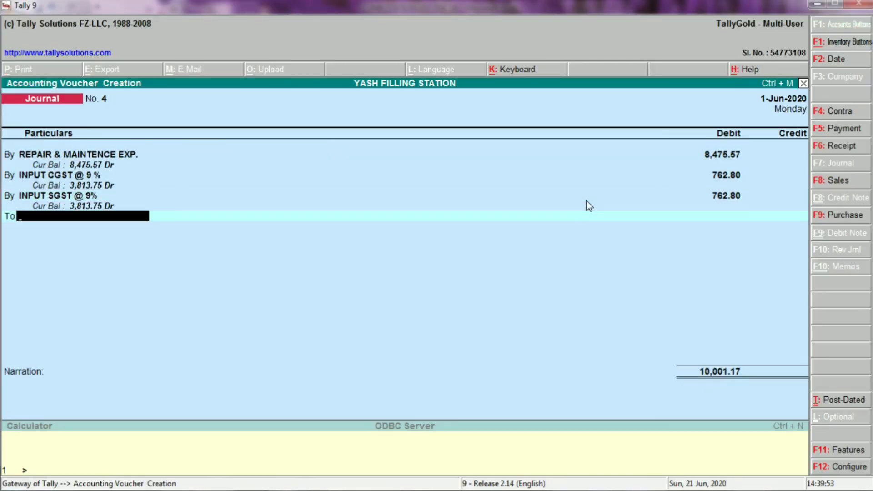
key(alt+Tab)
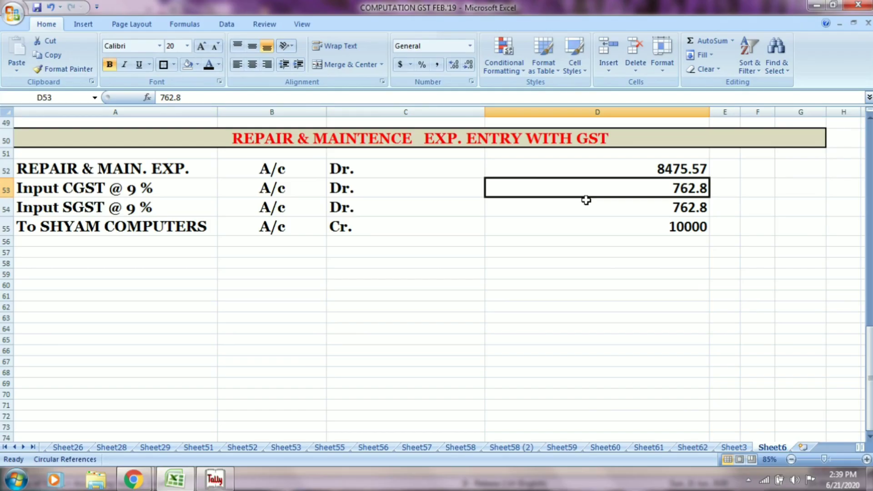
key(alt+Tab)
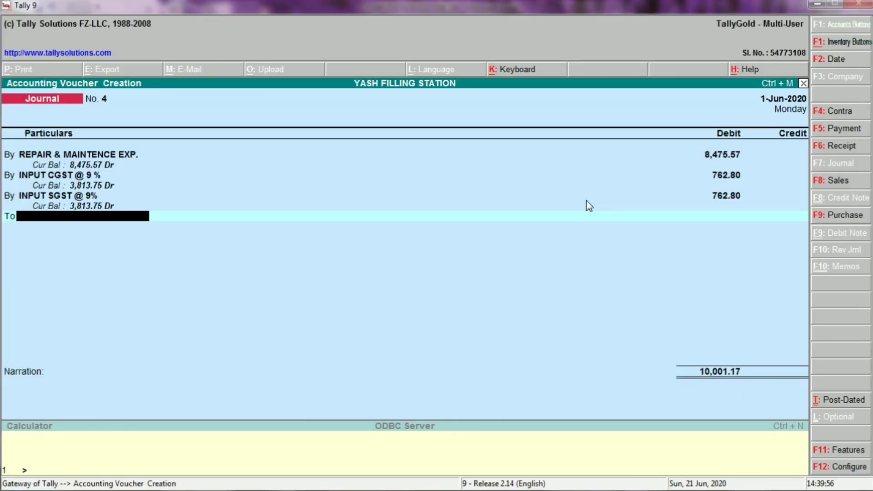
key(alt+c)
text(SHYAM)
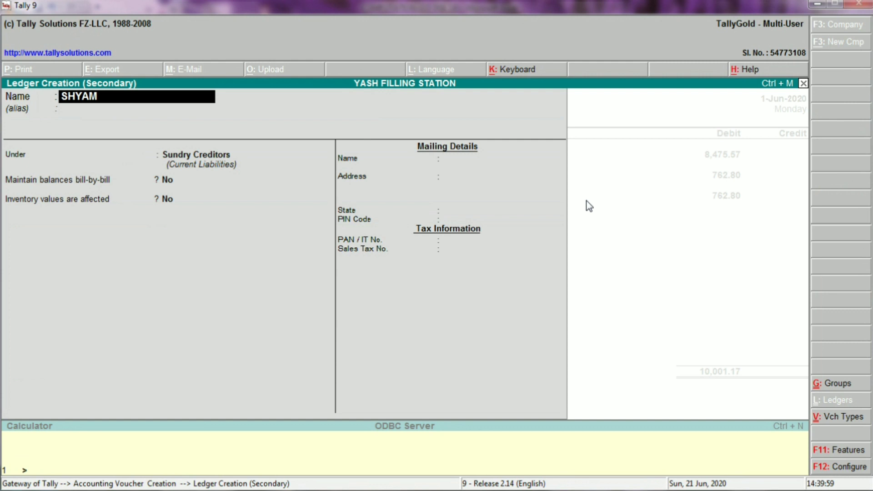
text( COMPIU)
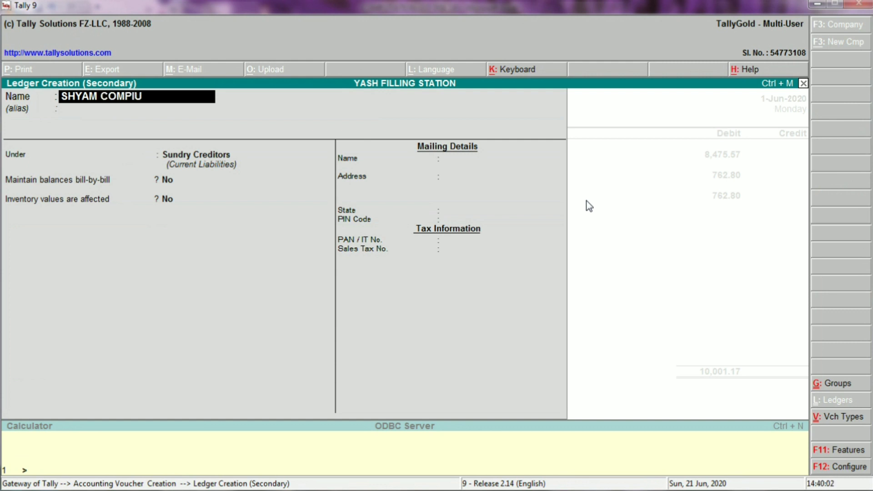
key(BackSpace)
key(BackSpace)
text(UTERS)
Step: Keep the SHYAM COMPUTERS ledger under Sundry Creditors with State Not Applicable and the other details at their defaults, and save it
key(Return)
key(Return)
key(Return)
key(Return)
key(Return)
key(Return)
key(Return)
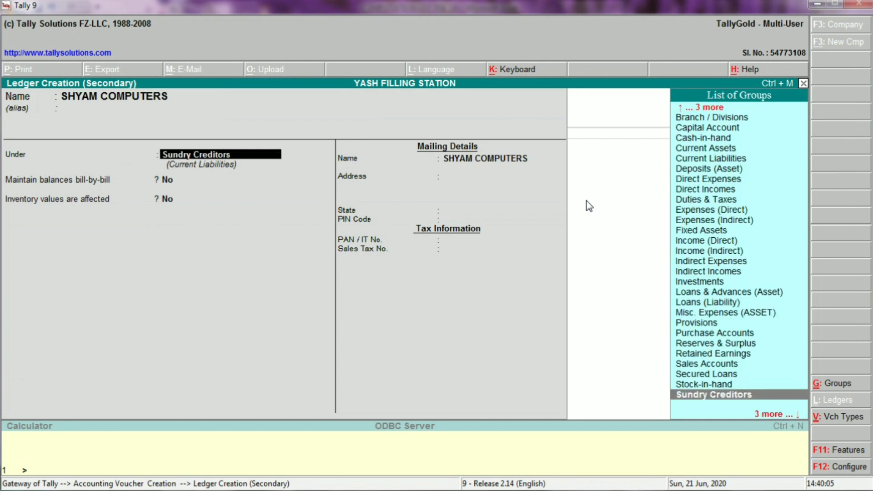
key(Return)
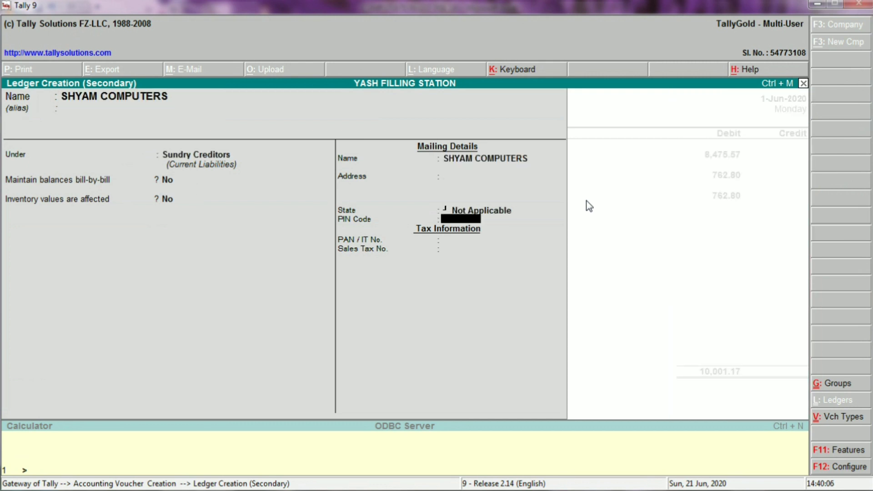
key(Return)
key(Return)
key(Return)
key(Return)
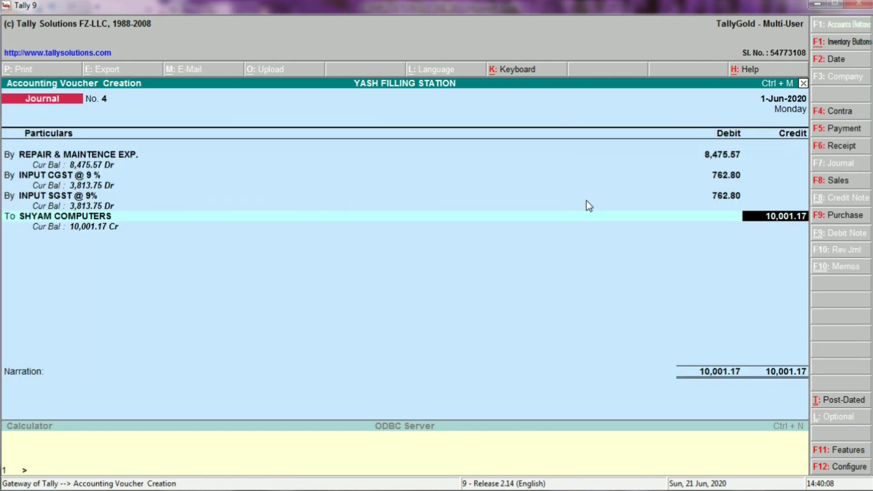
Step: Credit SHYAM COMPUTERS with 10000 and ROUND OFF with 1.17, and save the journal voucher without a narration
text(10000)
key(Return)
key(Return)
text(ROUND)
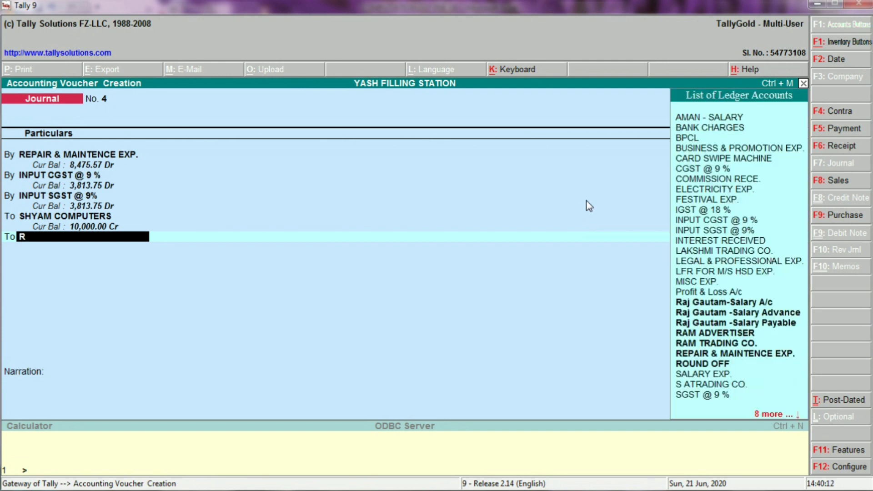
key(Return)
key(Return)
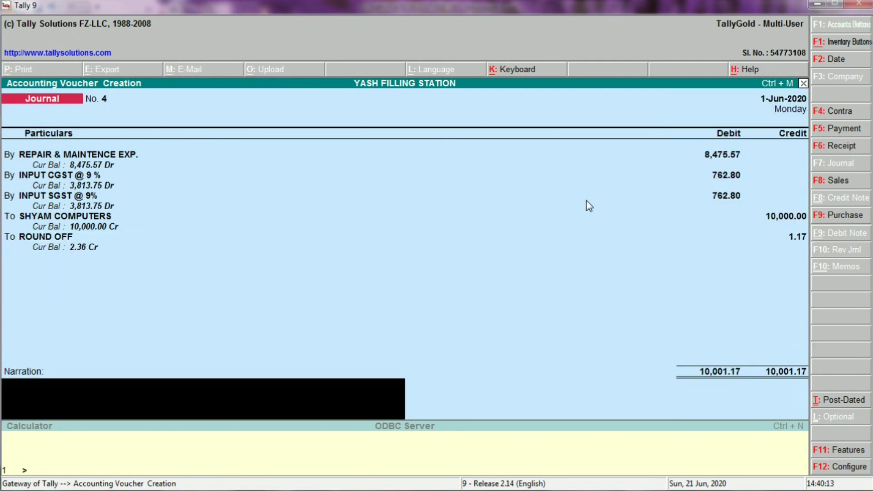
key(Return)
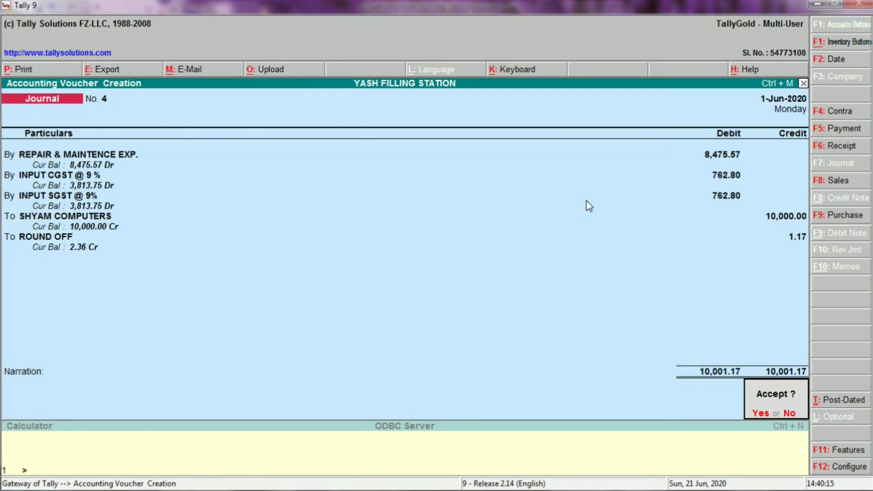
key(Return)
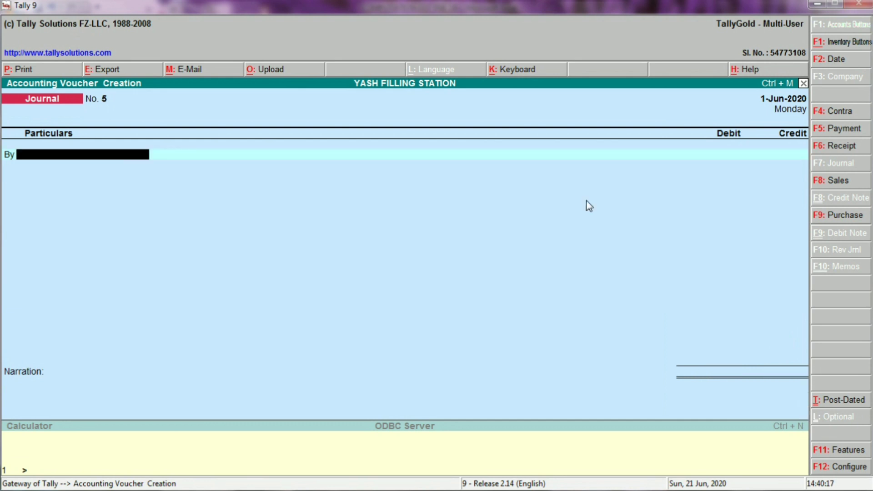
Step: Open the Profit & Loss A/c and examine the amounts of the ledgers under Indirect Expenses, from AMAN - SALARY to UNIFORM EXP
key(Escape)
key(p)
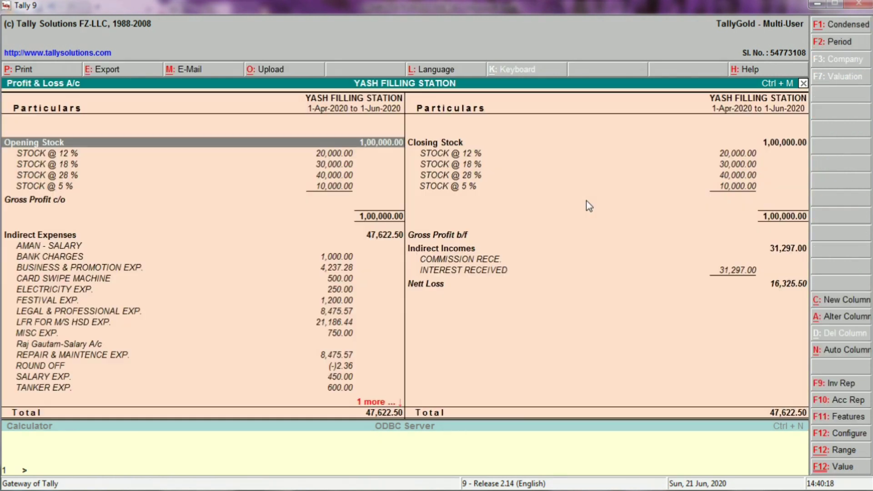
key(Down)
key(Down)
key(Down)
key(Down)
key(Down)
key(Down)
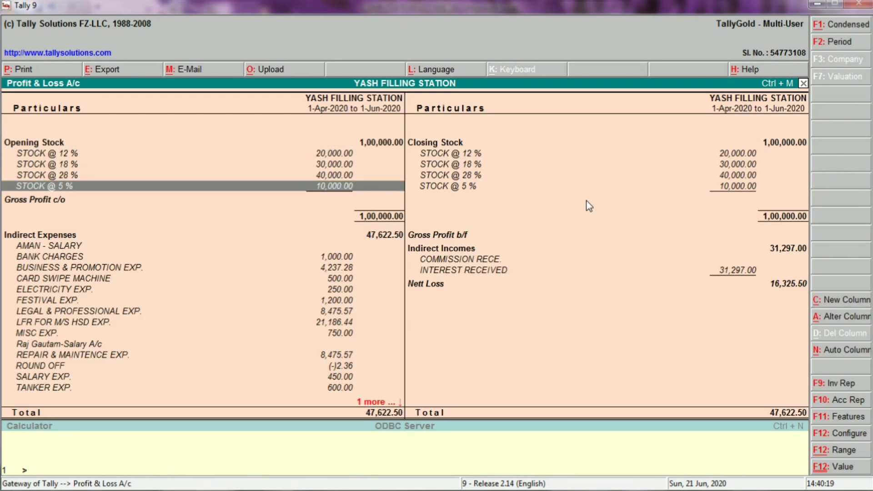
key(Down)
key(Down)
key(Up)
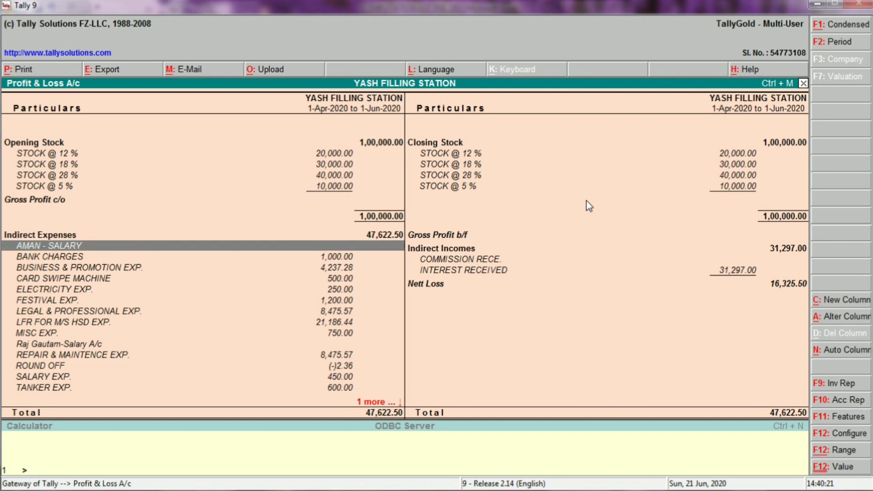
key(Down)
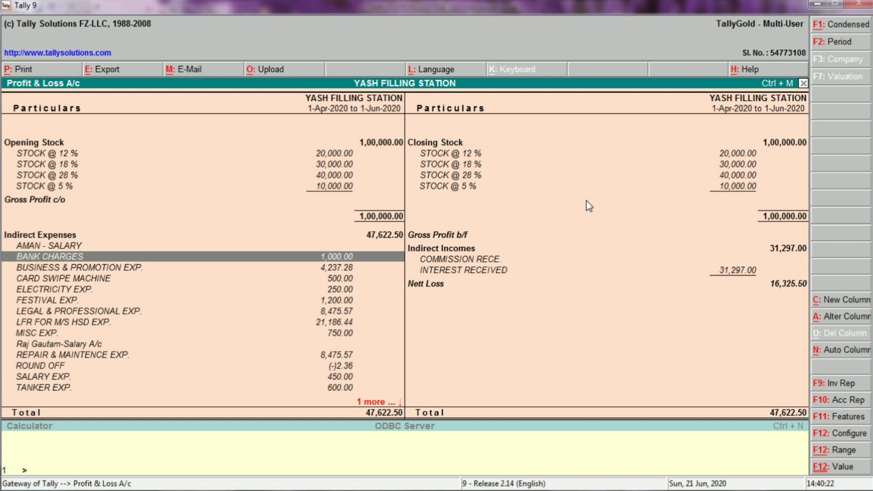
key(Down)
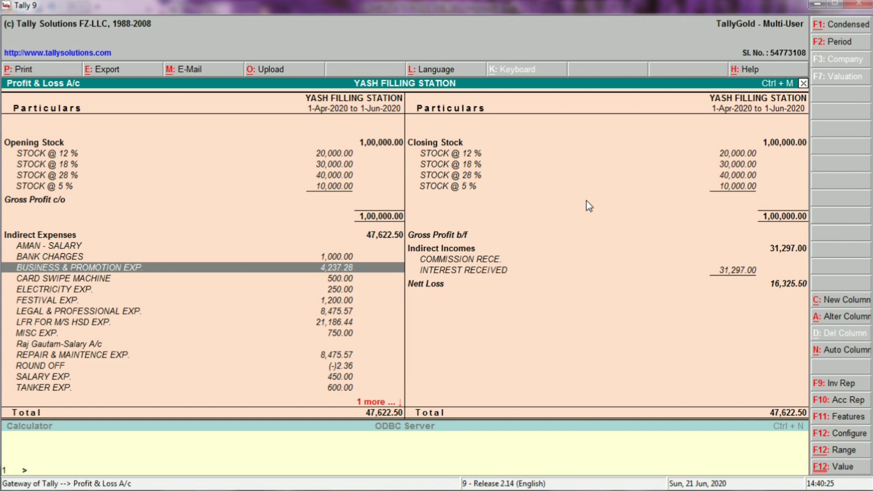
key(Down)
key(Down)
key(Down)
key(Down)
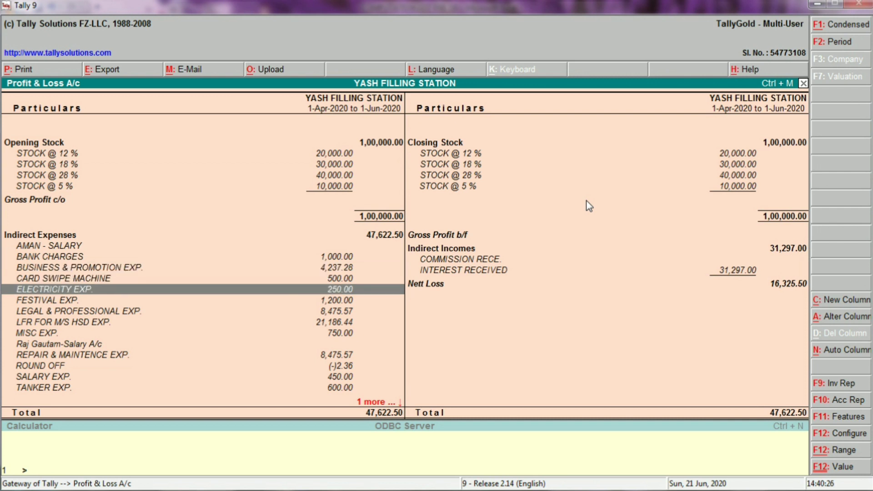
key(Down)
key(Down)
key(Down)
key(Down)
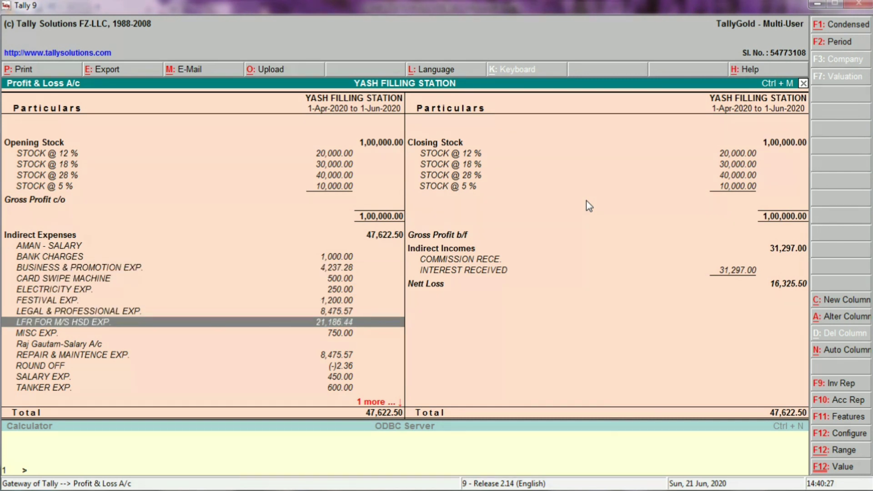
key(Down)
key(Down)
key(Down)
key(Down)
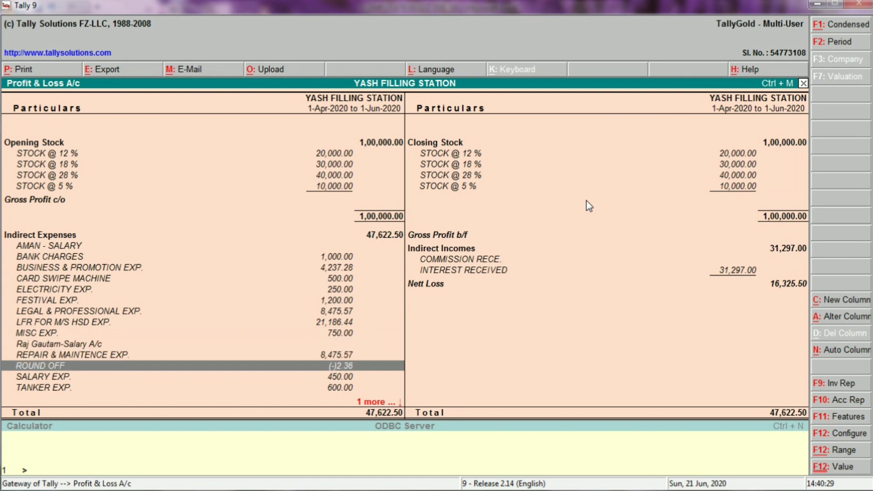
key(Up)
key(Up)
key(Up)
key(Up)
key(Up)
key(Up)
key(Up)
key(Up)
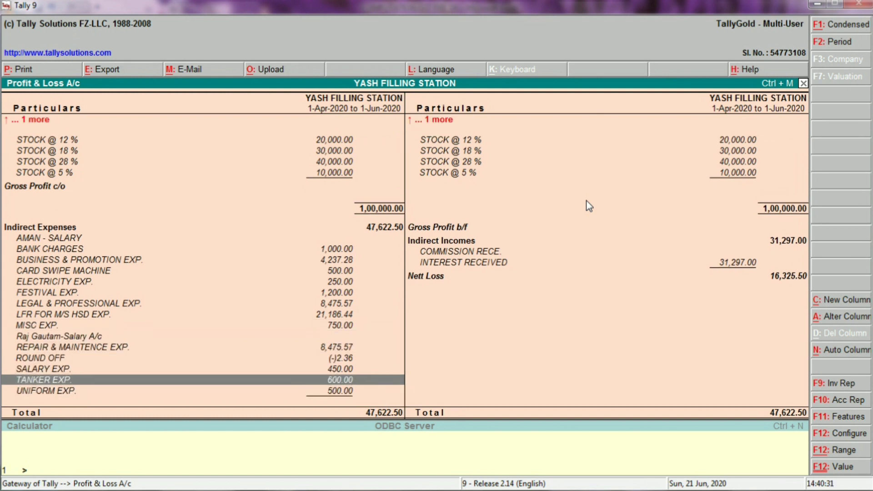
key(Up)
key(Up)
key(Up)
key(Up)
key(Up)
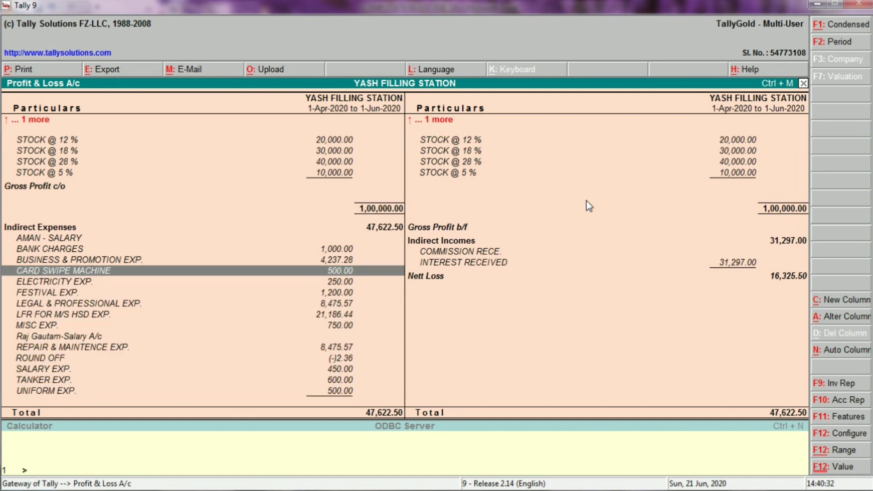
key(Up)
key(Up)
key(Up)
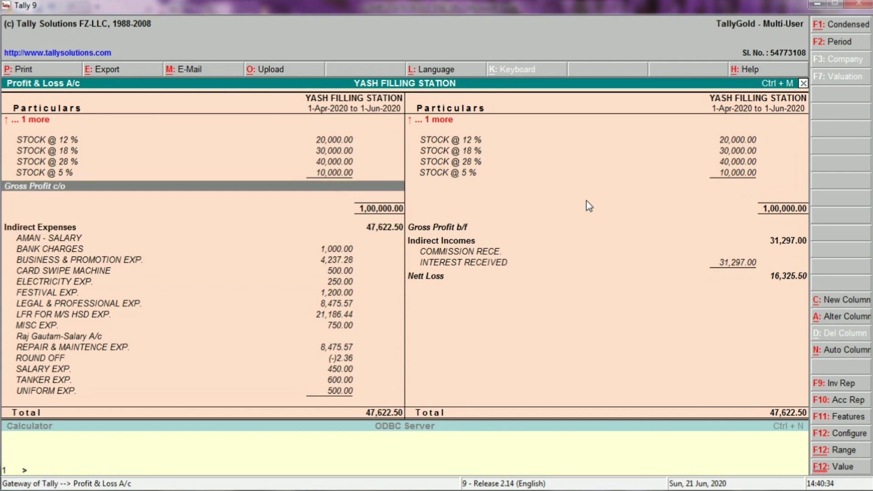
Step: Look over the assets and liabilities in the Balance Sheet and drill down into Sundry Creditors under Current Liabilities
key(Escape)
key(b)
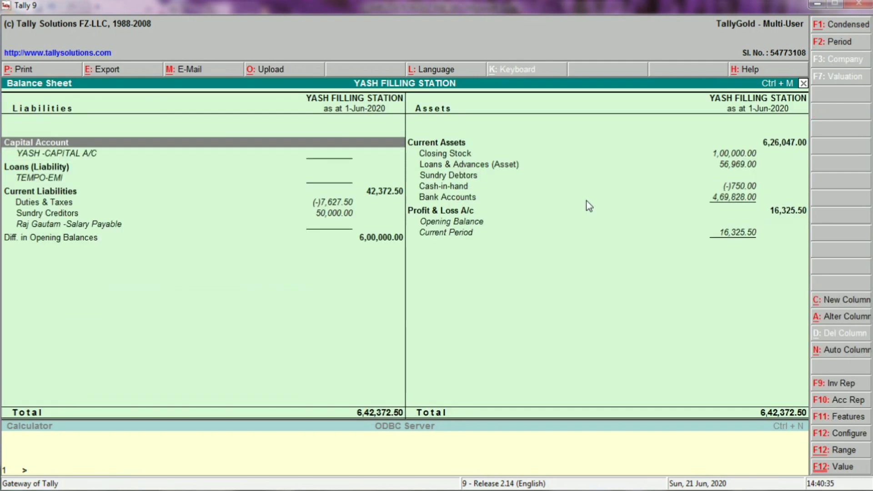
key(Right)
key(Down)
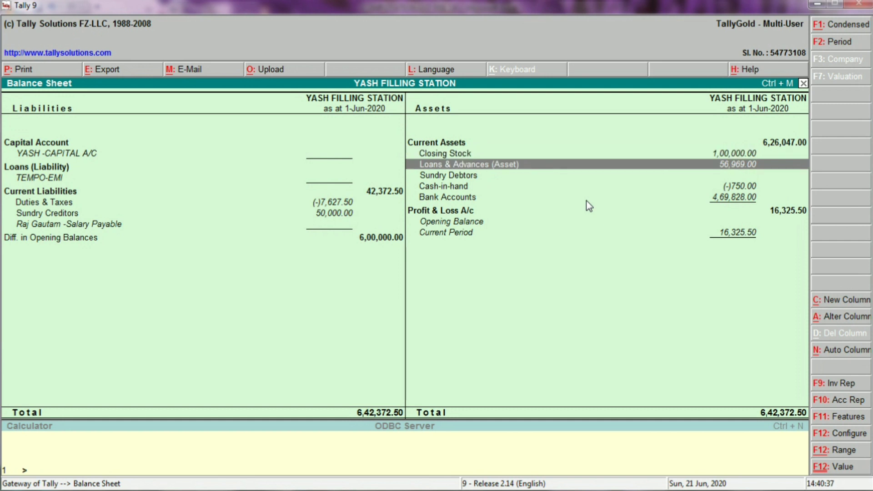
key(Left)
key(Down)
key(Down)
key(Down)
key(Down)
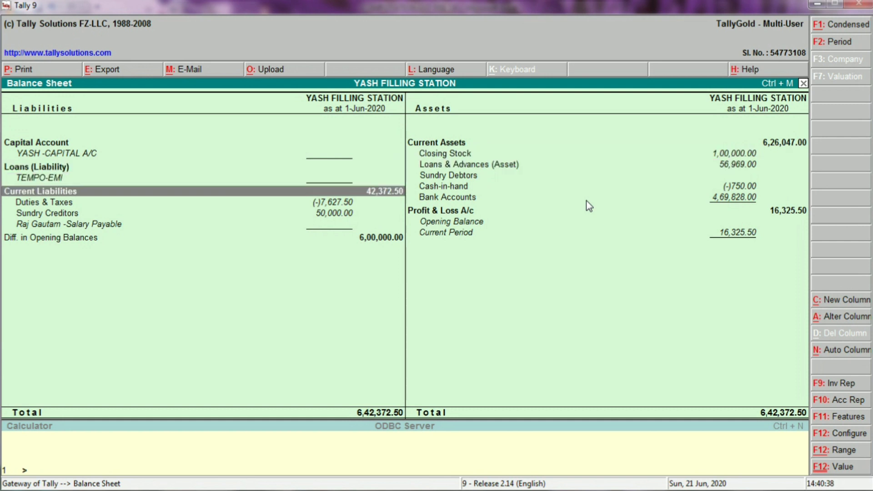
key(Return)
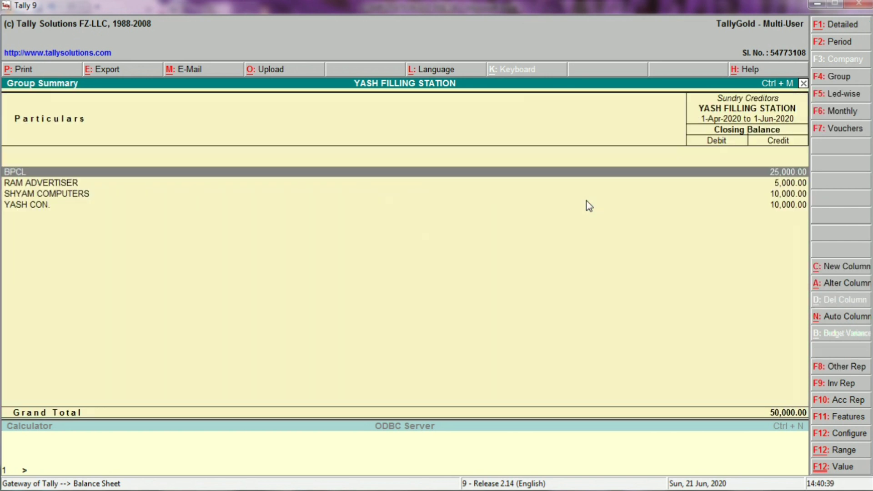
Step: Drill down to the June vouchers of the BPCL creditor and return to the Sundry Creditors summary
key(Return)
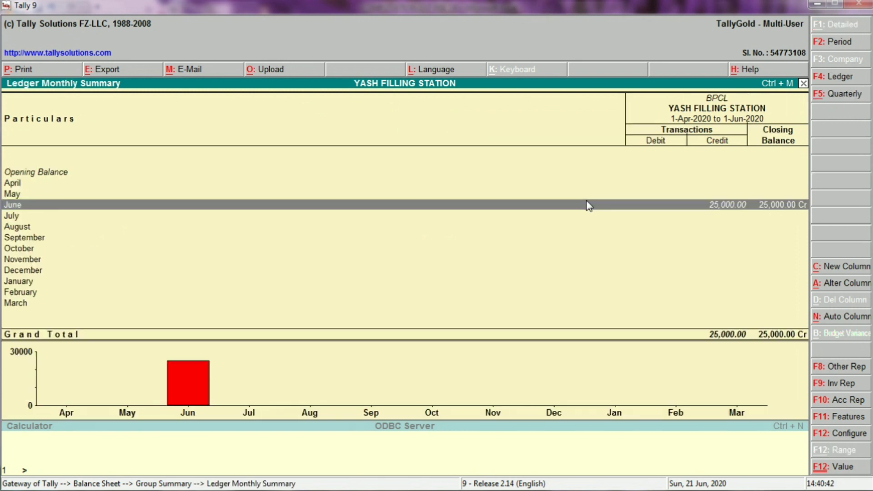
key(Return)
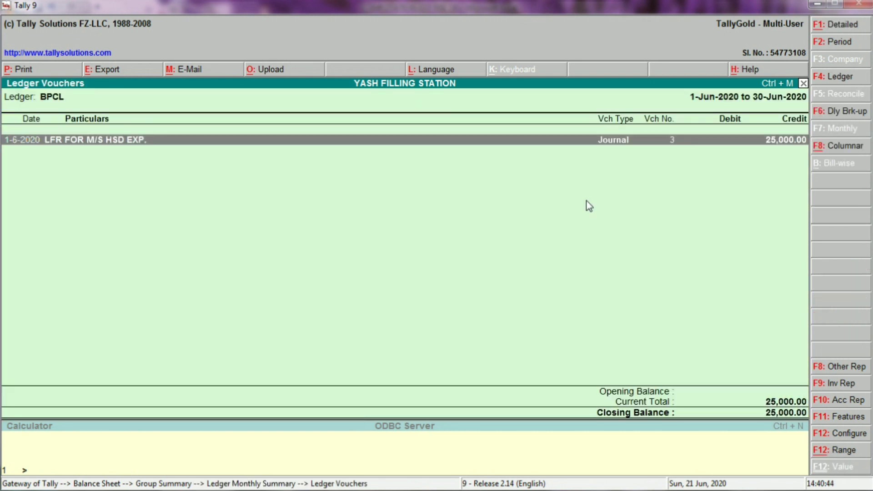
key(Escape)
key(Escape)
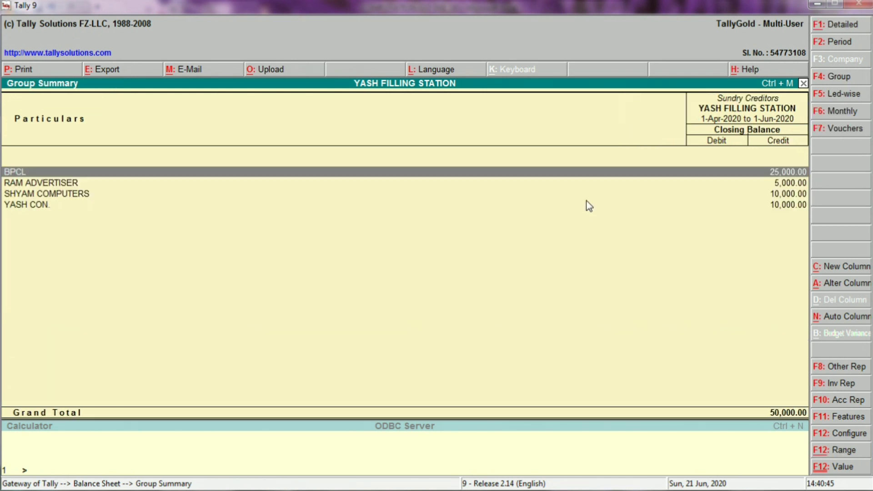
Step: Examine the closing balances of BPCL, RAM ADVERTISER, SHYAM COMPUTERS and YASH CON., and leave the creditors' summary and the Balance Sheet
key(Down)
key(Down)
key(Down)
key(Up)
key(Up)
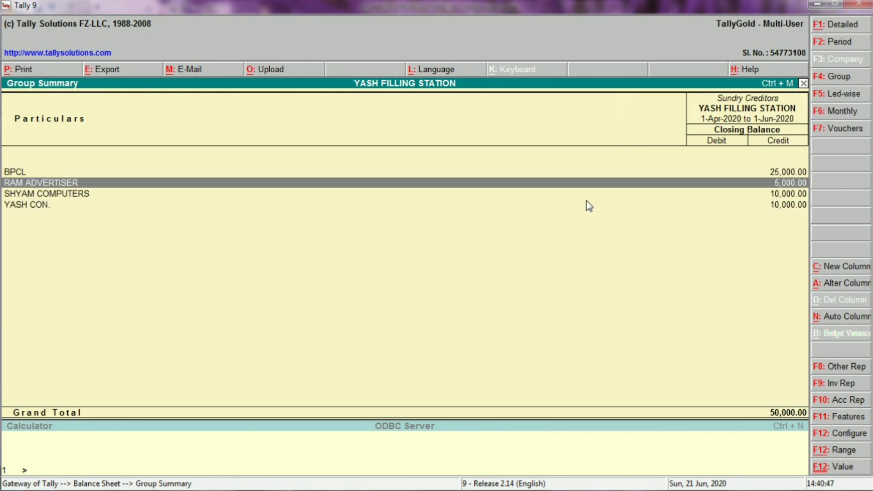
key(Up)
key(Down)
key(Down)
key(Down)
key(Up)
key(Up)
key(Up)
key(Down)
key(Up)
key(Down)
key(Escape)
key(Escape)
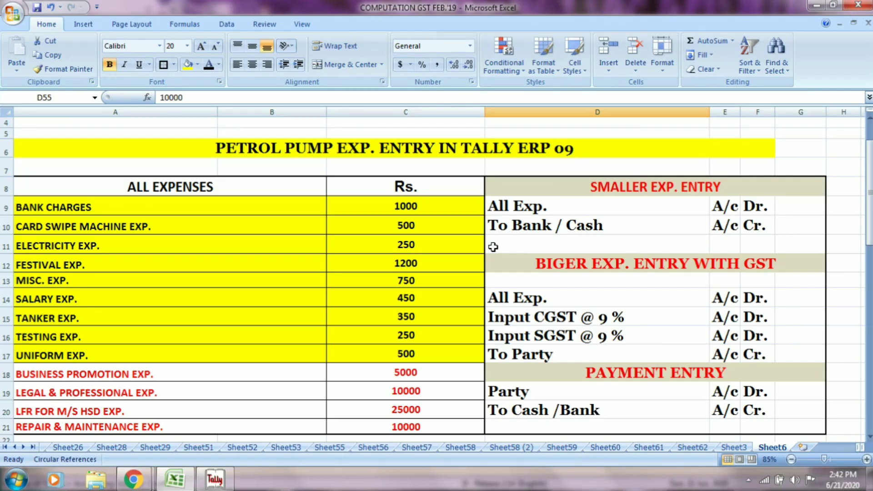
Step: Check the Business & Promotion entry in Excel, and start a payment voucher in Tally with OBC BANK as the account
scroll(500, 249, down, 8)
scroll(501, 248, up, 1)
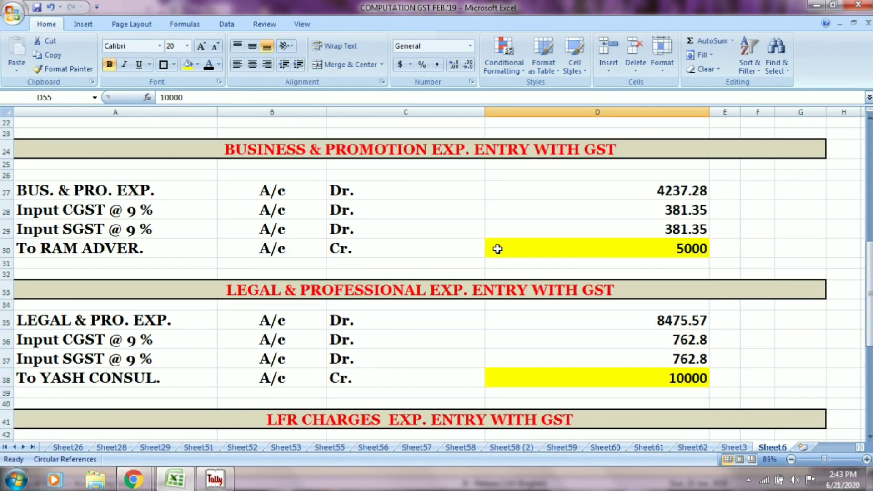
key(alt+Tab)
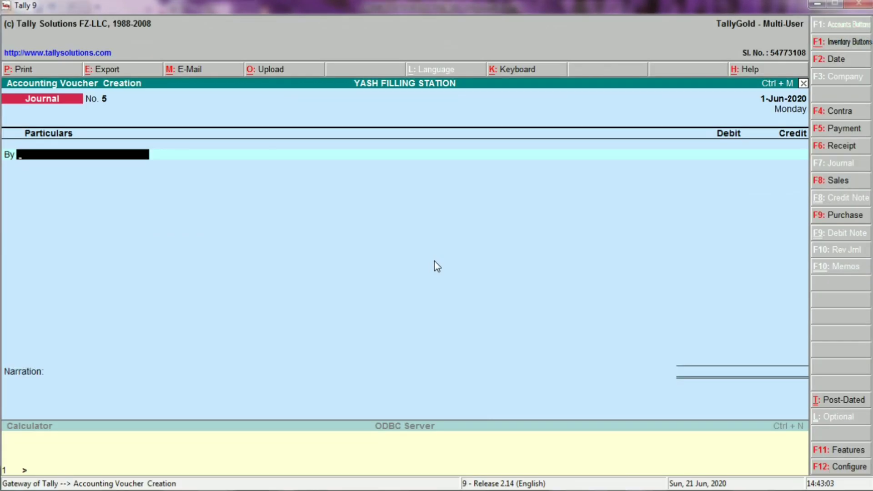
click(841, 130)
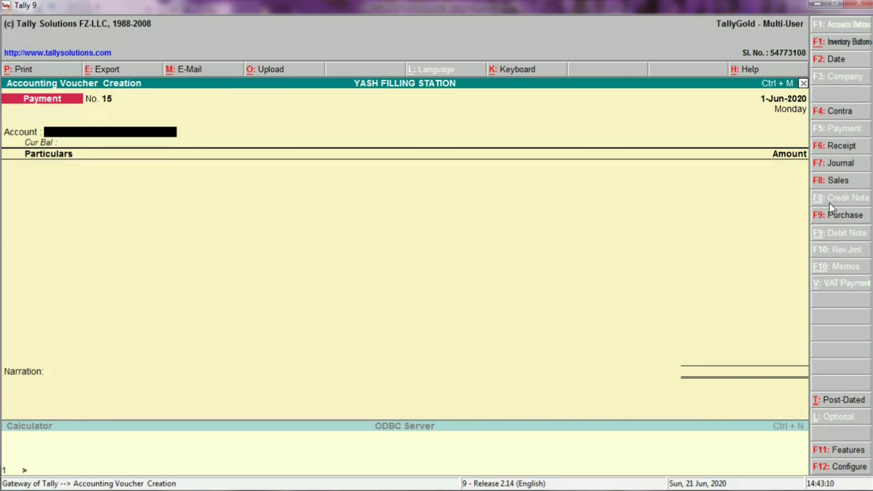
text(OBC)
key(Return)
Step: Choose RAM ADVERTISER as the party paid, checking the creditor's name in the Excel sheet
key(alt+Tab)
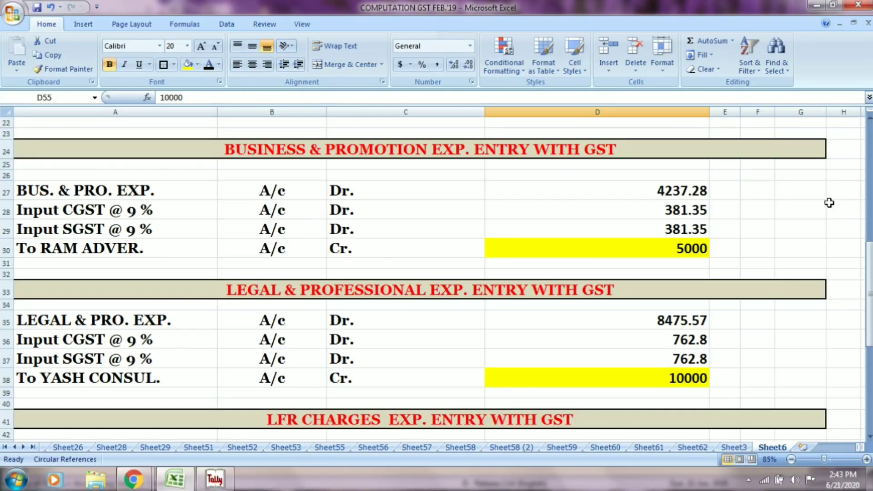
key(alt+Tab)
text(RAM)
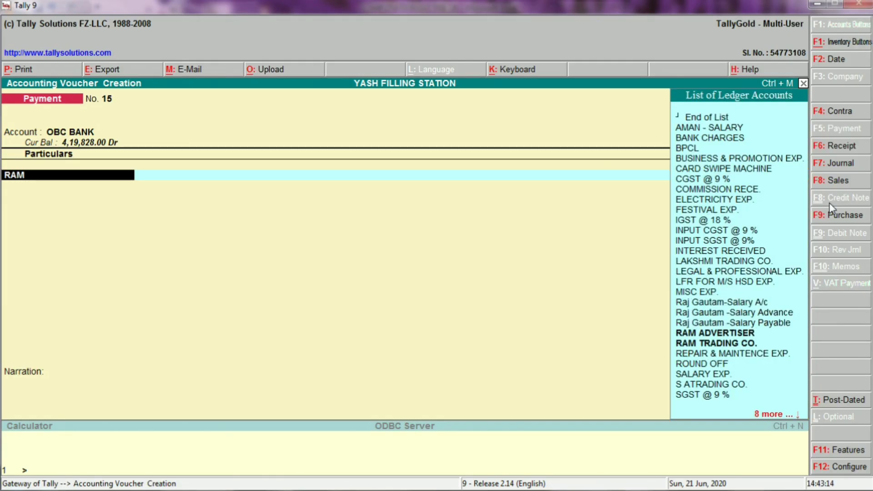
key(Down)
key(alt+Tab)
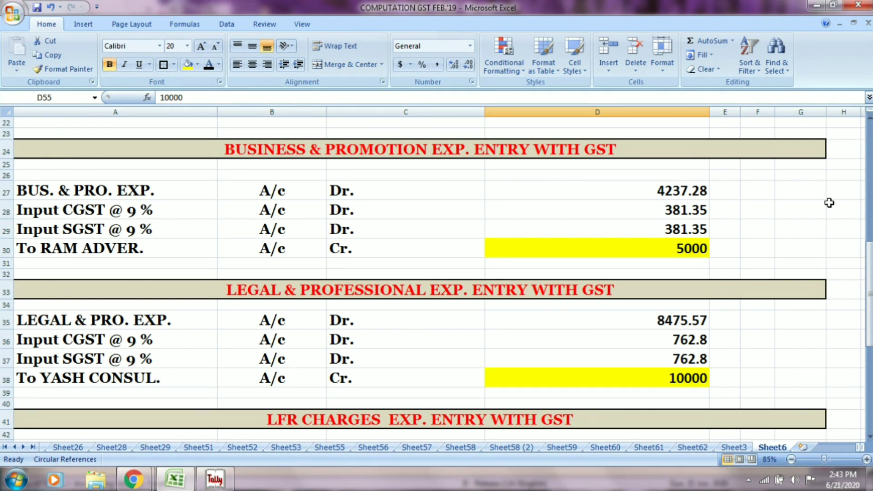
key(alt+Tab)
key(Return)
Step: Enter 5000 as the amount paid to RAM ADVERTISER and save the payment voucher without a narration or cheque number
key(alt+Tab)
key(alt+Tab)
text(5000)
key(Return)
key(Return)
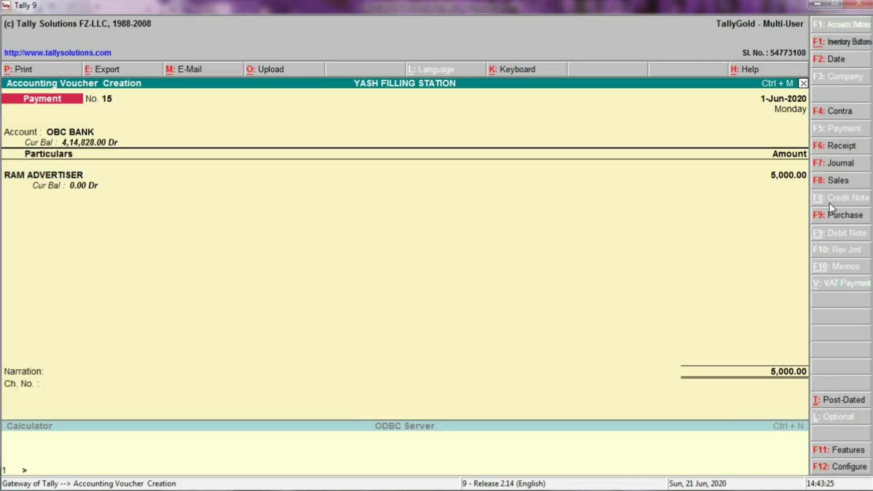
key(Return)
key(Return)
Step: Bring up the Legal & Professional entry in Excel, and set OBC BANK as the account of the next payment voucher in Tally
key(alt+Tab)
scroll(857, 222, down, 3)
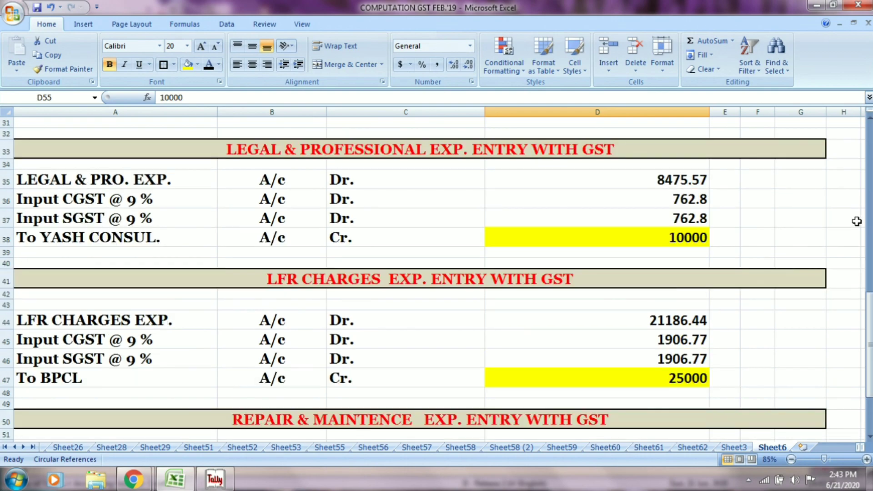
key(alt+Tab)
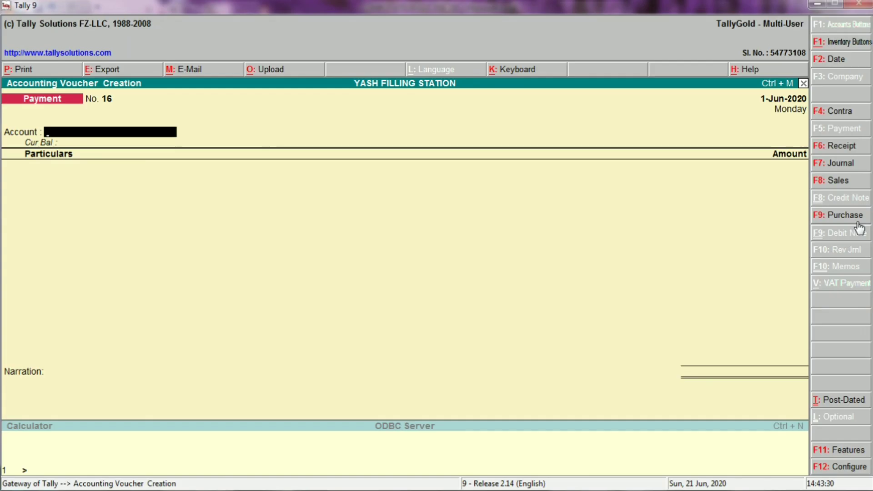
text(OBC)
key(Return)
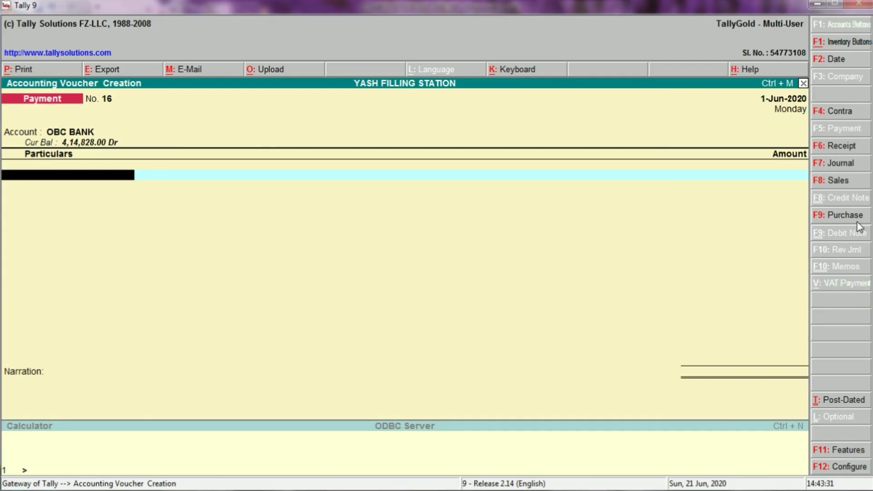
Step: Fill the "To YASH CONSUL." cell A38 in the Excel sheet with yellow and return to the payment voucher
key(alt+Tab)
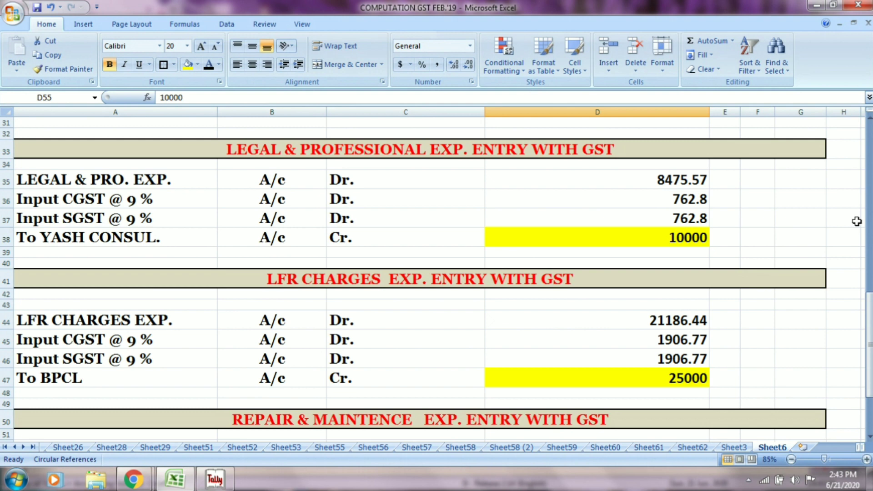
click(118, 241)
key(alt+Tab)
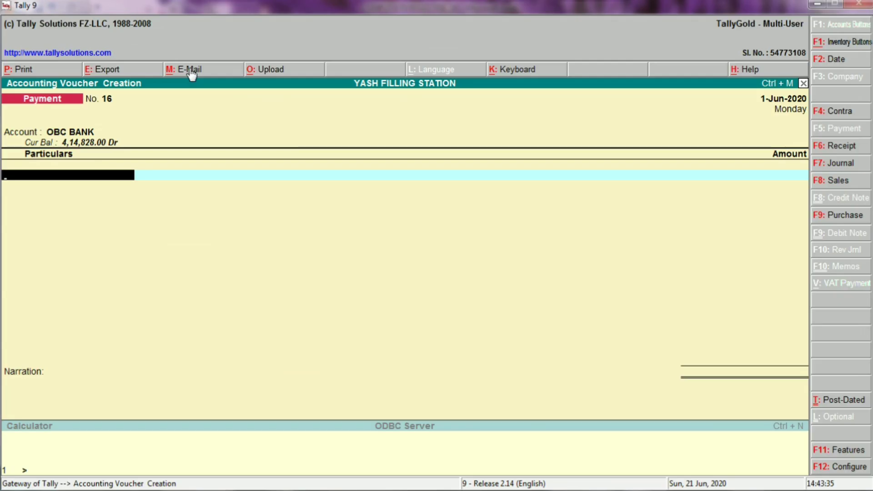
Step: Choose YASH CON. as the party paid in the payment voucher, checking the amount in the Excel sheet
text(YASH)
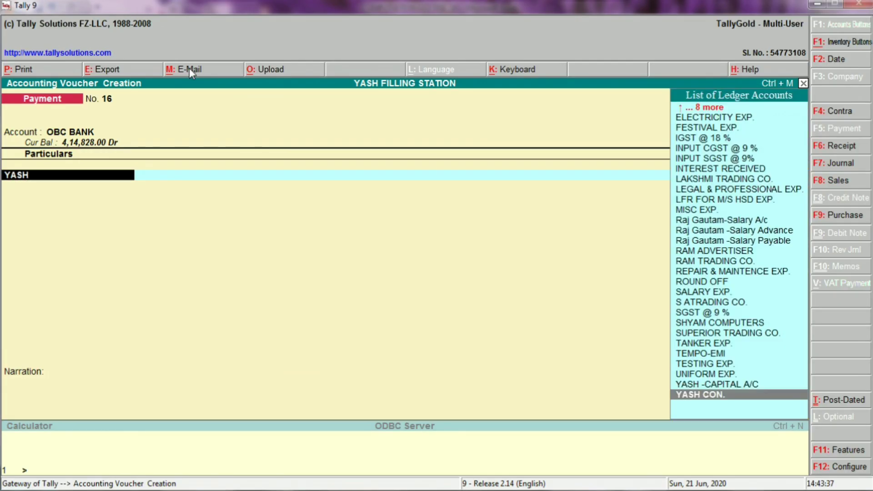
key(Return)
key(alt+Tab)
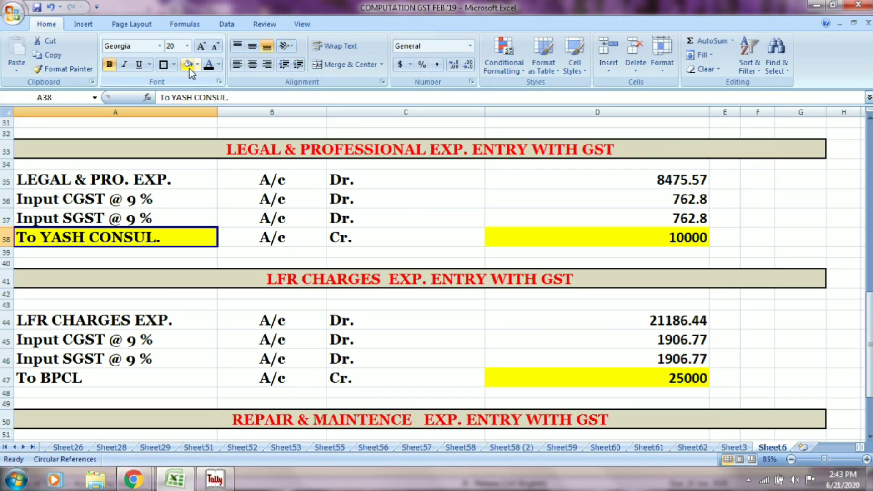
key(alt)
key(alt+Tab)
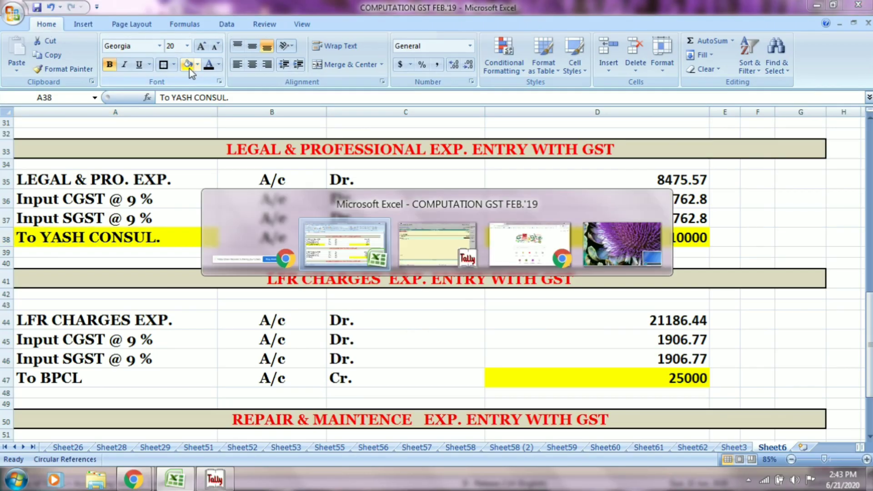
key(alt+Tab)
key(alt+Tab)
key(alt+Tab)
key(alt+Tab)
key(alt+Tab)
key(alt+Tab)
key(alt+Tab)
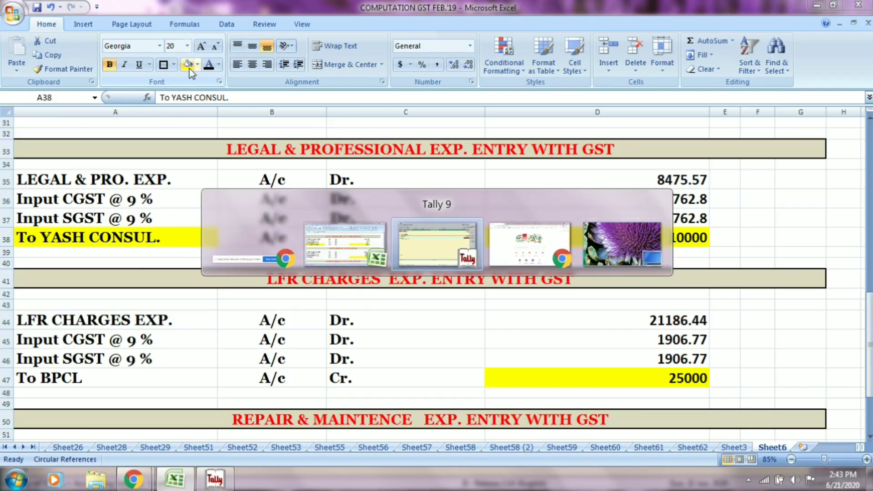
Step: Enter 10000 as the amount paid to YASH CON. and save the payment voucher without a narration
text(0000)
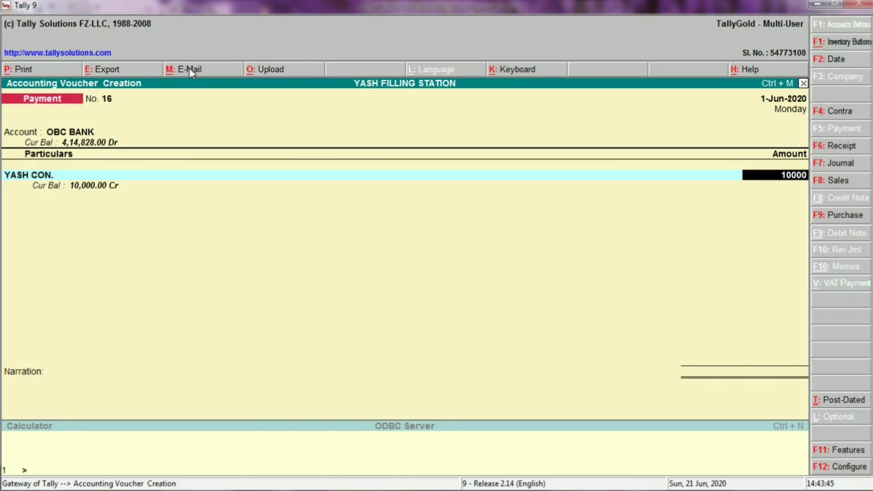
key(Return)
key(Return)
key(Return)
key(Escape)
Step: Fill the "To BPCL" cell A47 in the Excel sheet with yellow and return to the payment voucher in Tally
key(alt+Tab)
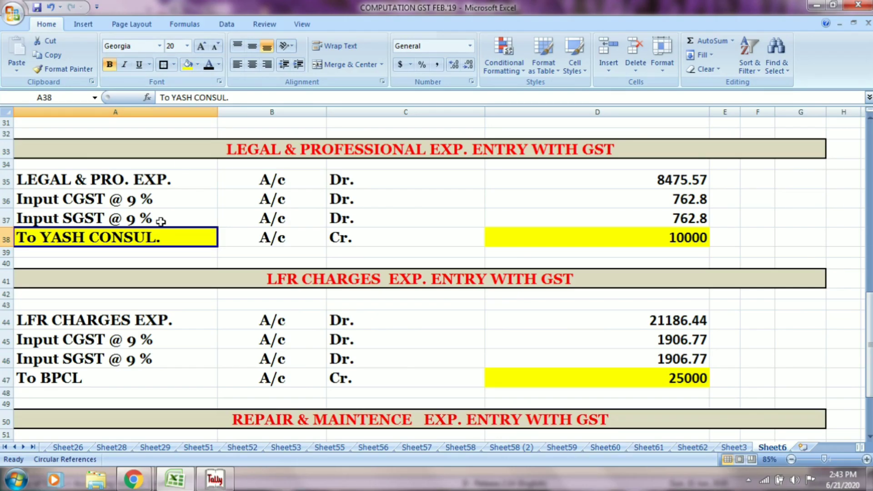
scroll(322, 236, down, 3)
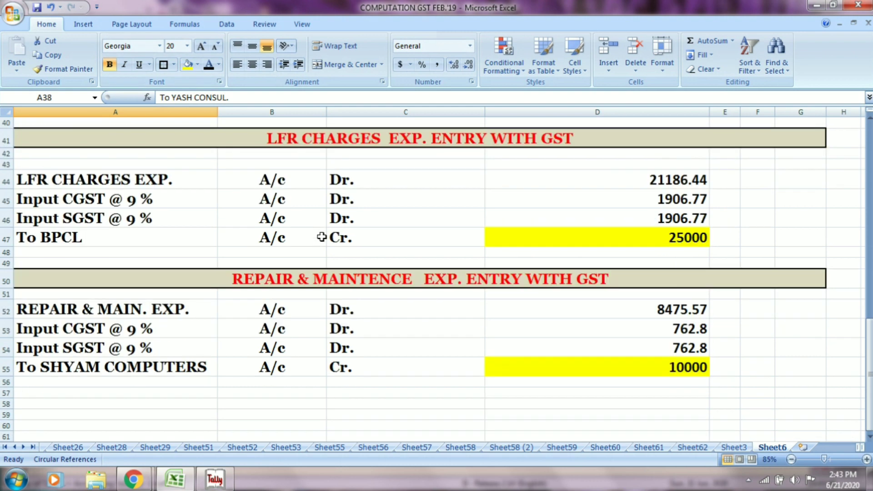
click(138, 224)
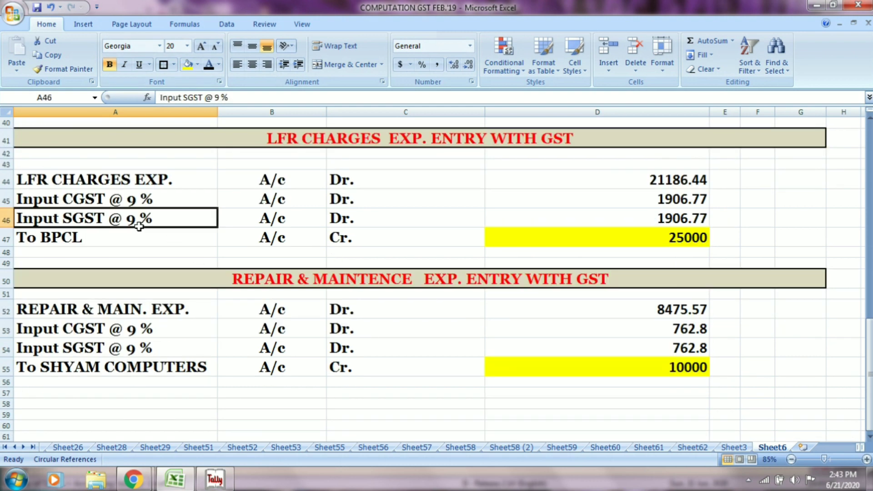
click(126, 244)
key(alt+Tab)
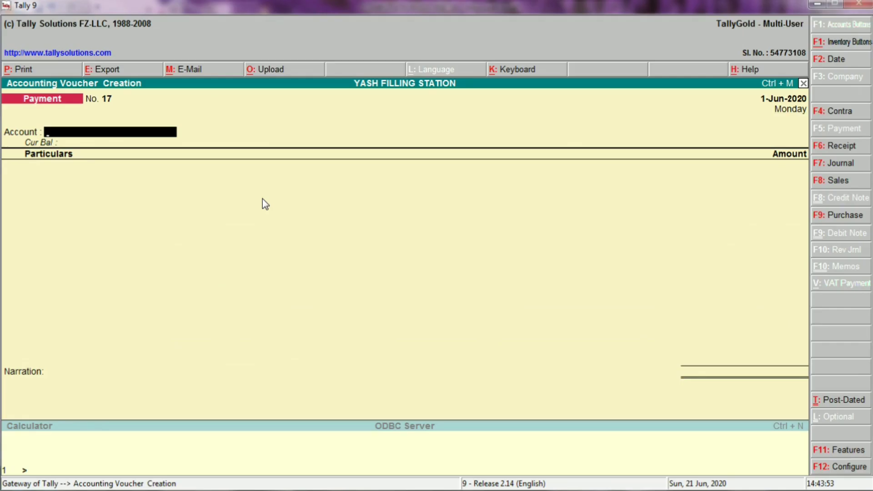
Step: Record a payment voucher of 25000 from OBC BANK to BPCL, checking the amount in the Excel sheet
text(OBC)
key(Return)
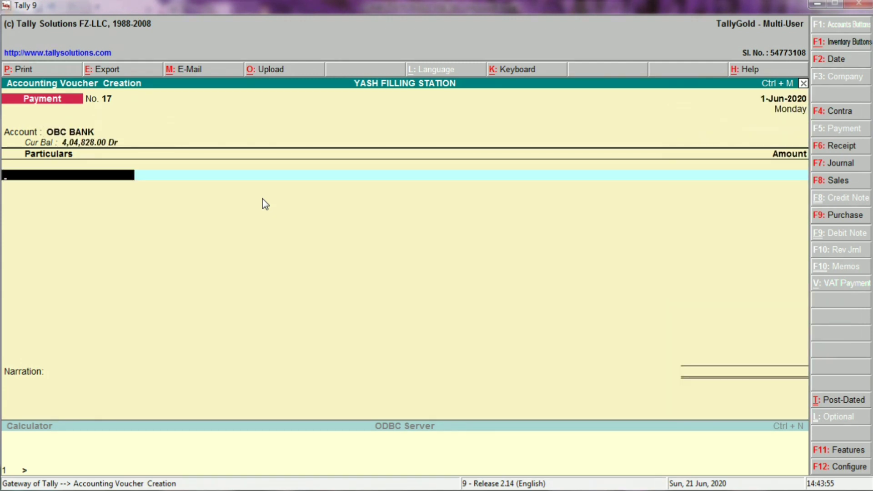
text(BPCL)
key(Return)
key(alt+Tab)
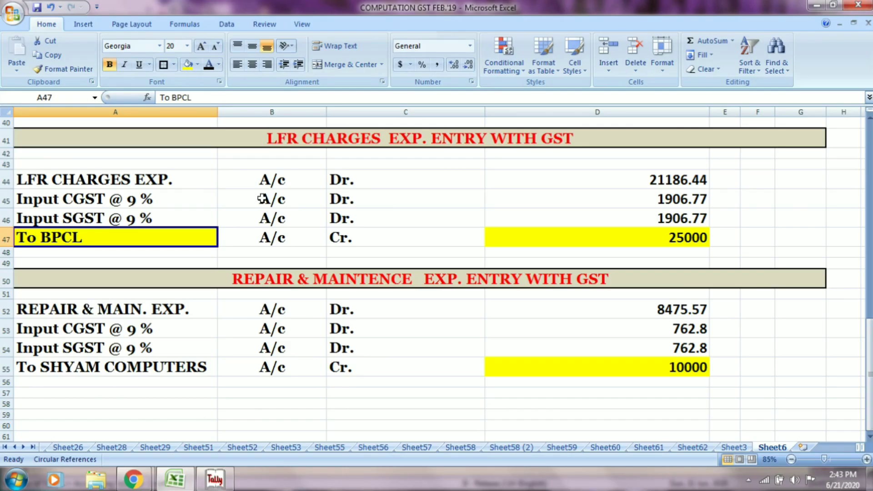
key(alt+Tab)
text(25000)
key(Return)
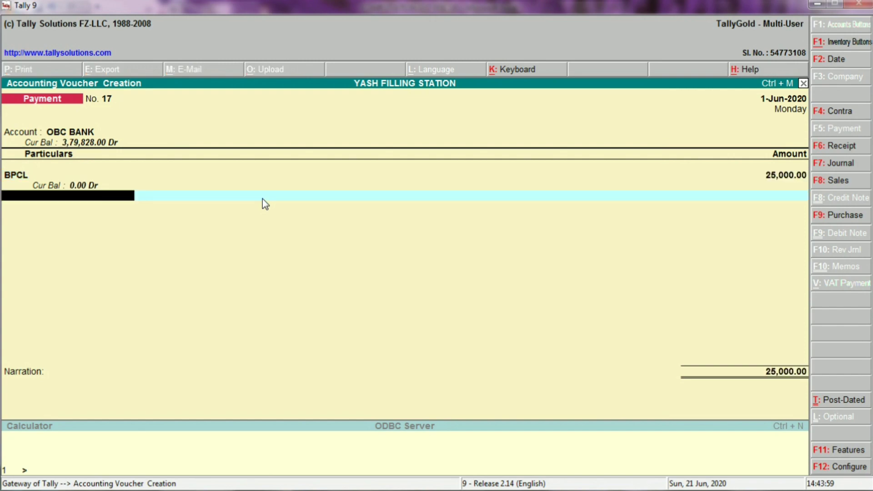
Step: Fill the "To SHYAM COMPUTERS" cell A55 in the Excel sheet with yellow
key(alt+Tab)
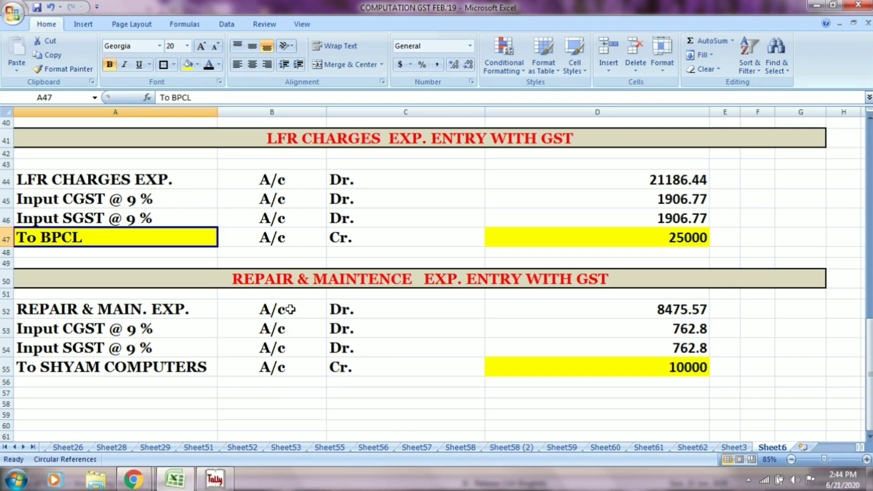
click(175, 361)
click(189, 64)
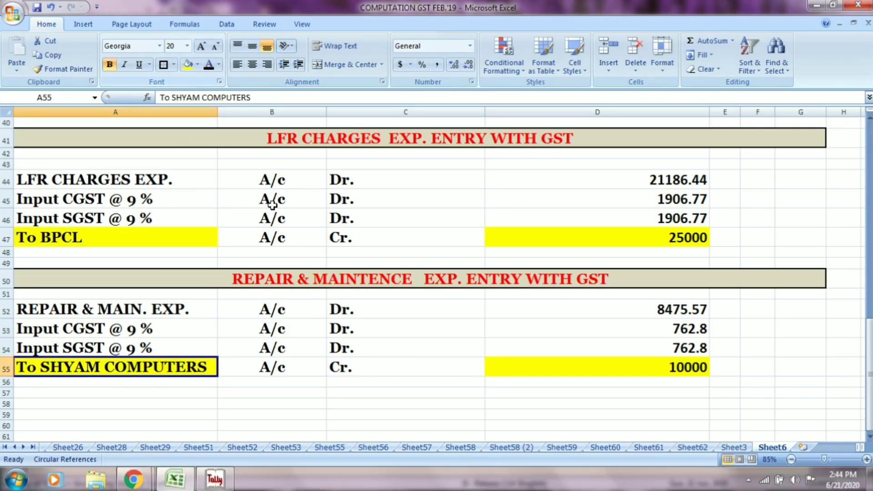
Step: Back in Tally, set OBC BANK as the account and SHYAM COMPUTERS as the party paid, checking the amount in Excel
key(alt+Tab)
text(OBC)
key(Return)
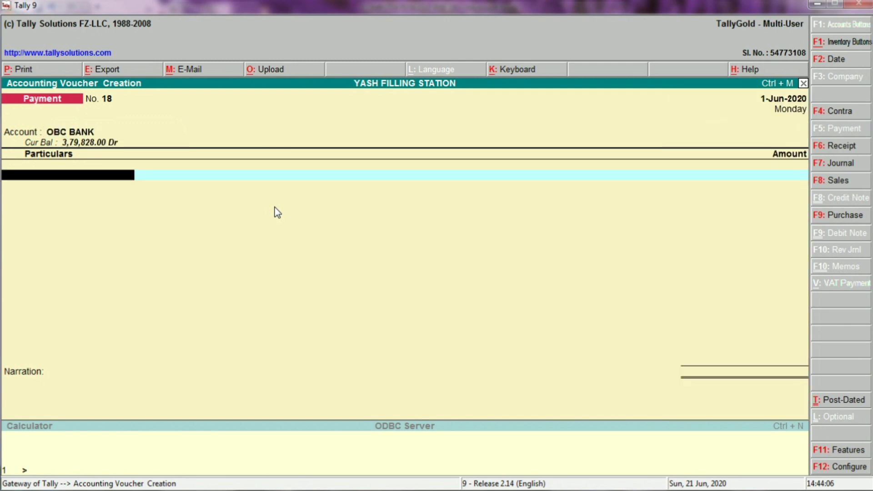
text(SHYAM)
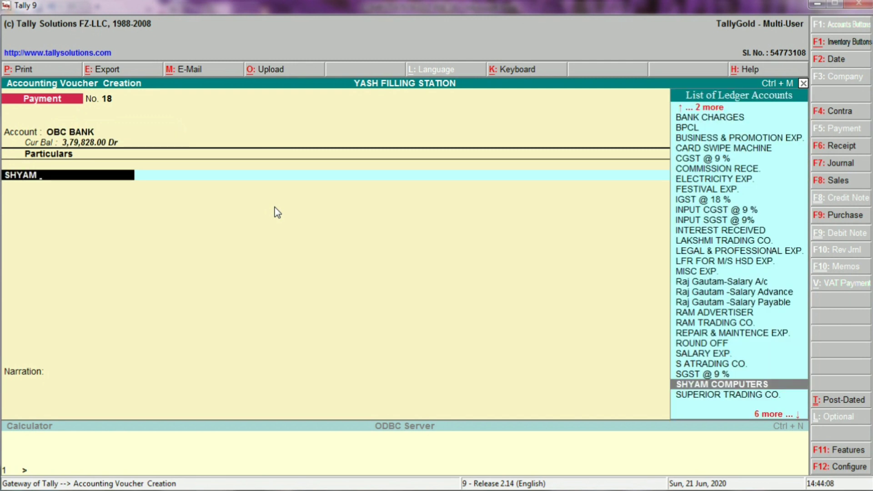
key(Return)
key(alt+Tab)
key(alt+Tab)
text(1000)
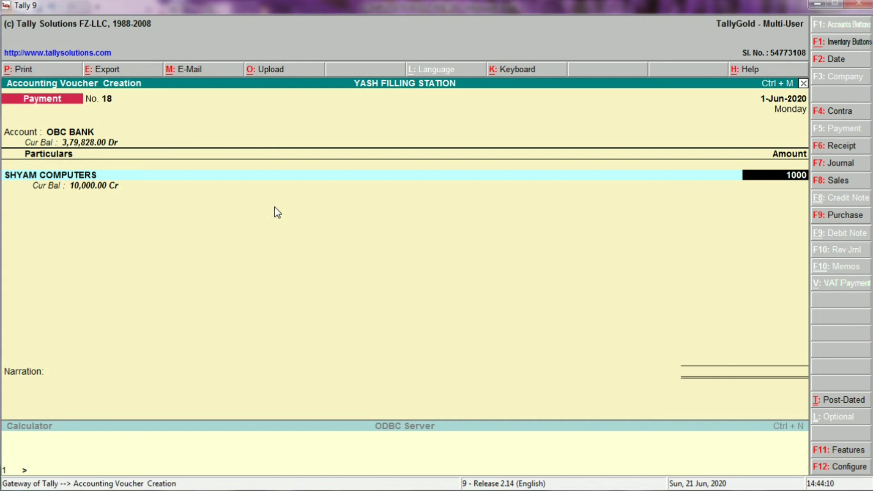
key(Return)
key(BackSpace)
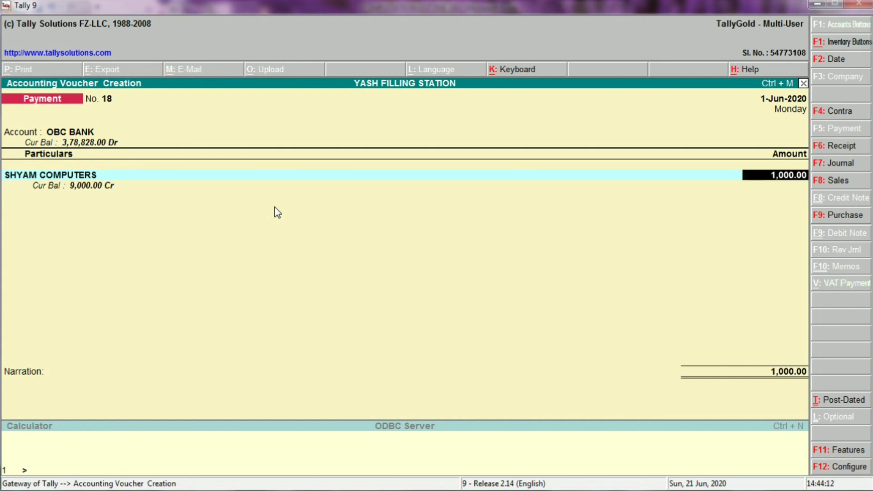
Step: Enter 10000 as the amount paid to SHYAM COMPUTERS, save the voucher without a narration, and return to the Gateway of Tally
text(10000)
key(Return)
key(Return)
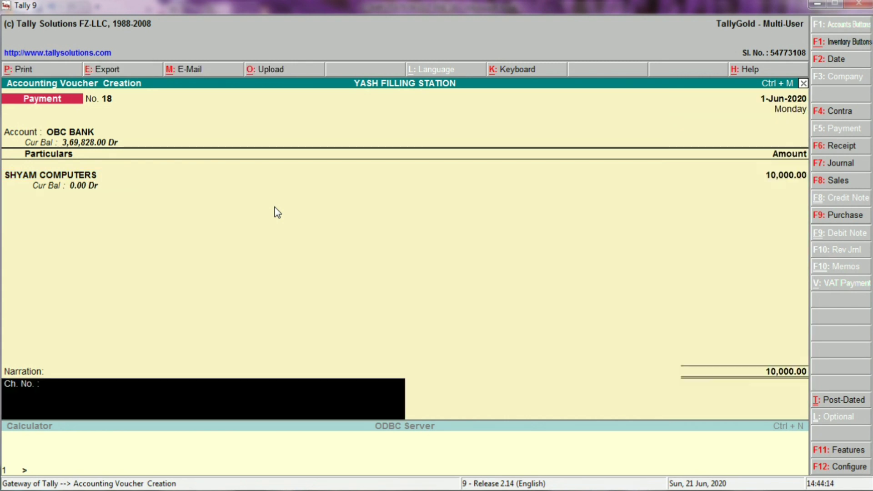
key(Return)
key(alt+Tab)
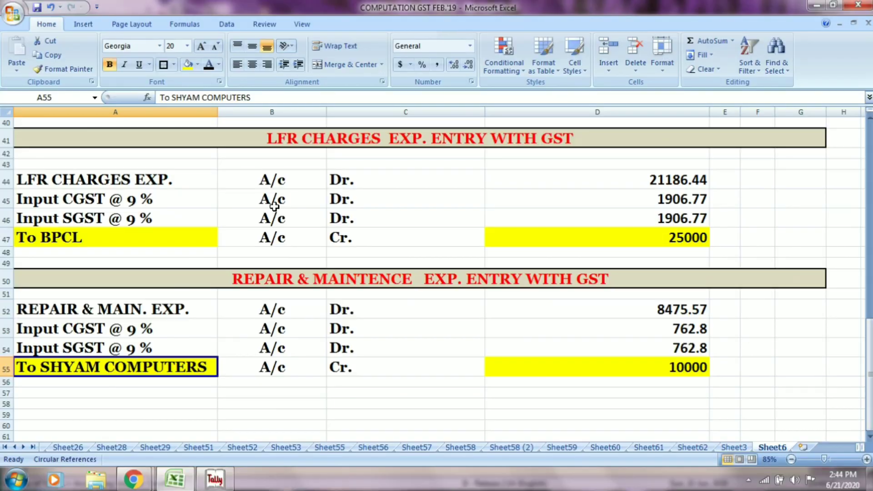
key(alt+Tab)
key(Escape)
key(Return)
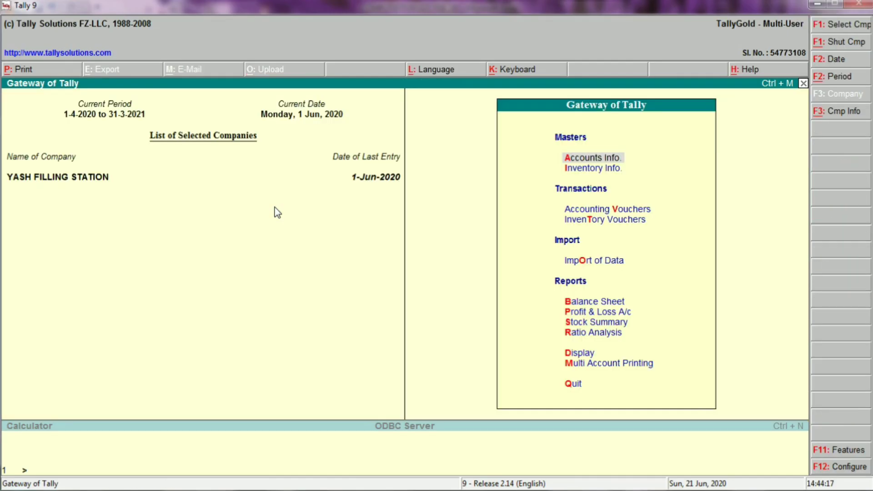
Step: Examine the indirect expenses in the Profit & Loss A/c
key(p)
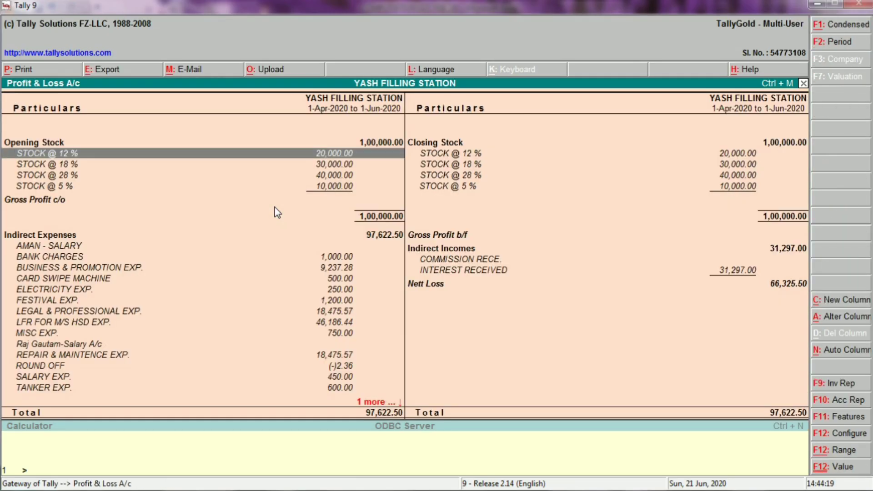
key(Down)
key(Down)
key(Down)
key(Down)
key(Down)
key(Down)
key(Down)
key(Down)
key(Down)
key(Down)
key(Down)
key(Down)
key(Down)
key(Escape)
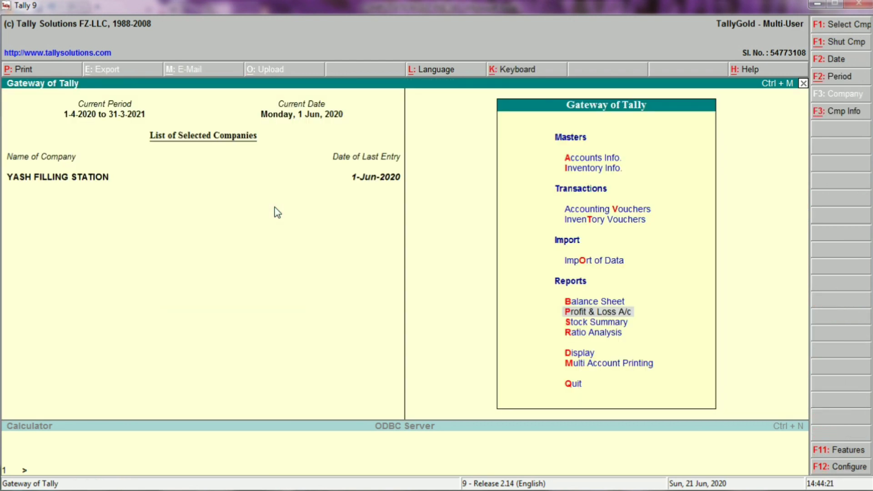
Step: Examine the liabilities and assets in the Balance Sheet, including the Sundry Creditors group
key(b)
key(Down)
key(Down)
key(Down)
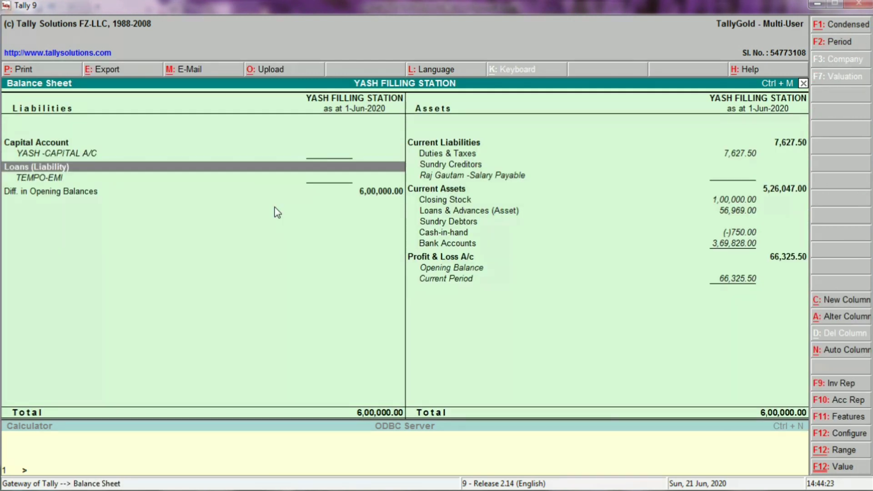
key(Down)
key(Down)
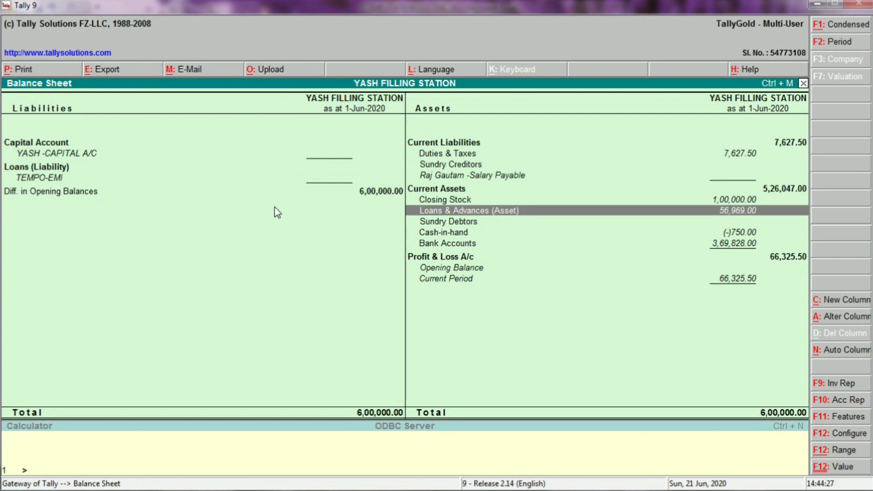
key(Up)
key(Left)
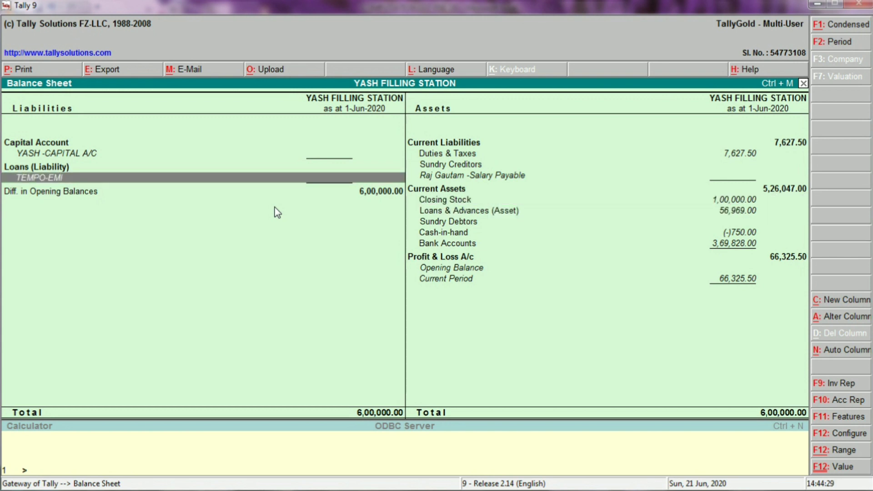
key(Up)
key(Up)
key(Up)
key(Down)
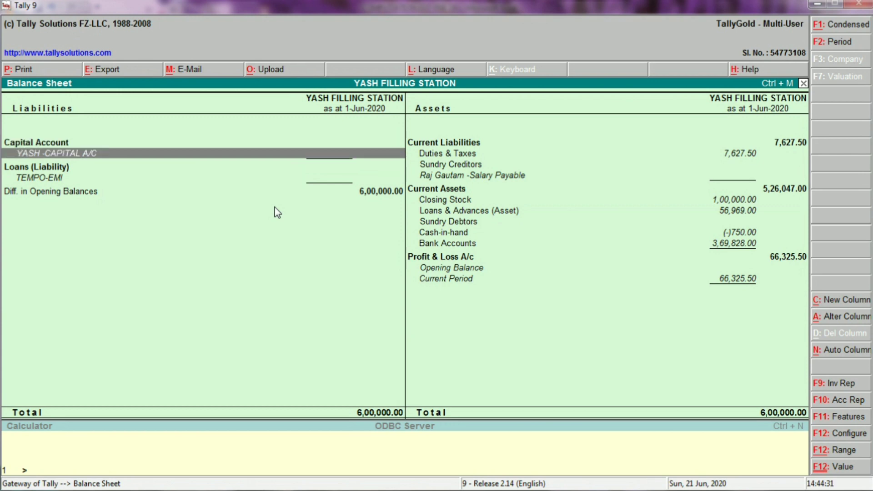
key(Down)
key(Down)
key(Right)
key(Up)
key(Up)
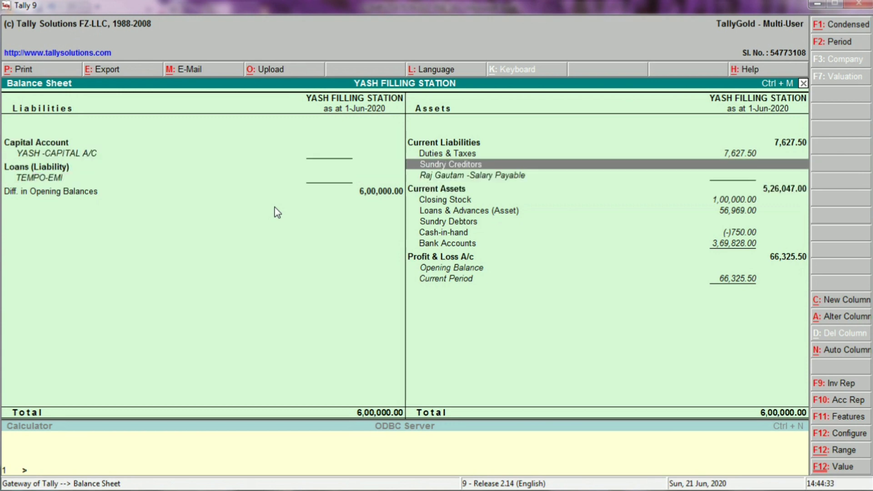
Step: Open the Sundry Creditors group from the Balance Sheet to check the creditors' balances
key(Return)
key(Escape)
key(Return)
key(Escape)
key(Return)
key(Escape)
Step: Review the June vouchers of the INPUT CGST @ 9 % ledger under Duties & Taxes
key(Up)
key(Return)
key(Return)
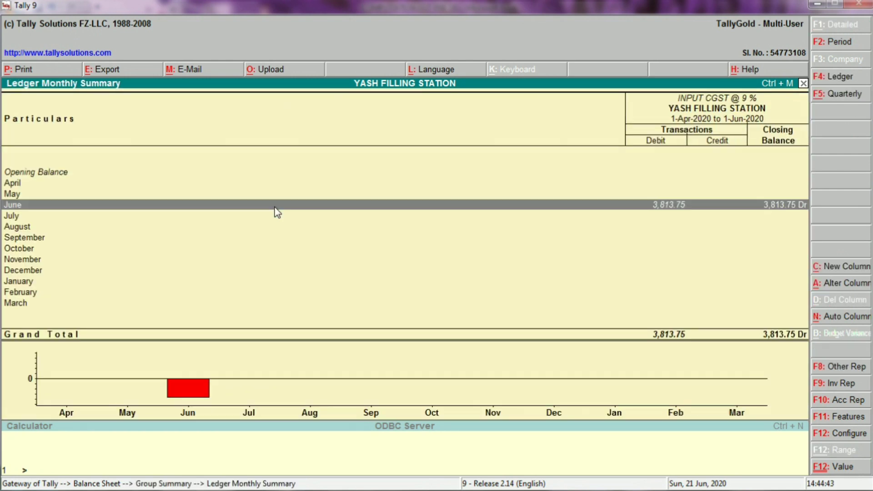
key(Return)
key(Down)
key(Down)
key(Down)
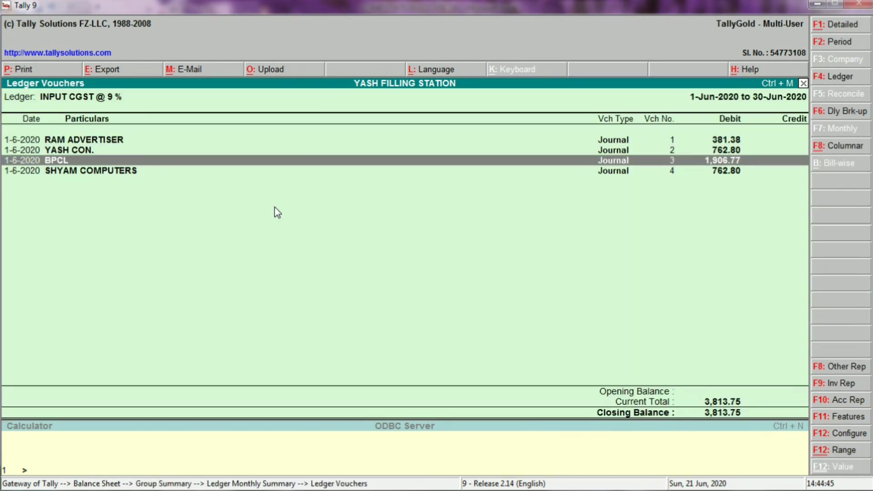
key(Escape)
key(Escape)
Step: Review the June vouchers of the INPUT SGST @ 9% ledger under Duties & Taxes and leave the Balance Sheet
key(Down)
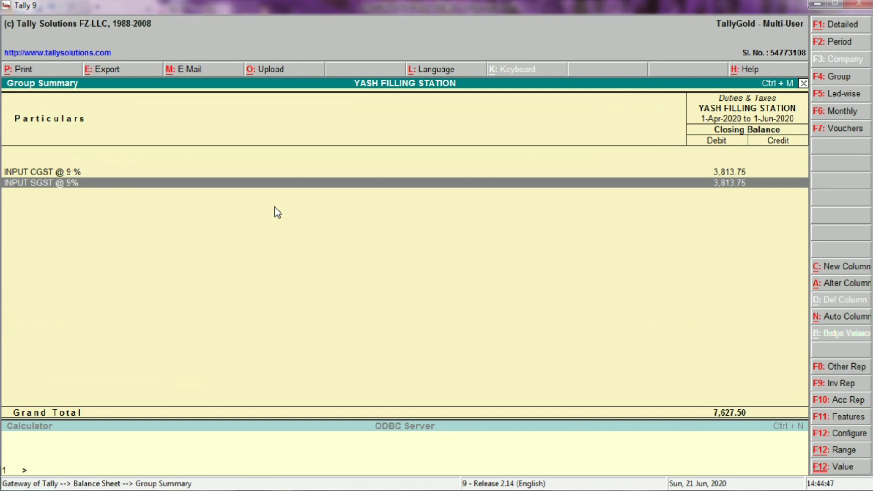
key(Return)
key(Return)
key(Down)
key(Down)
key(Down)
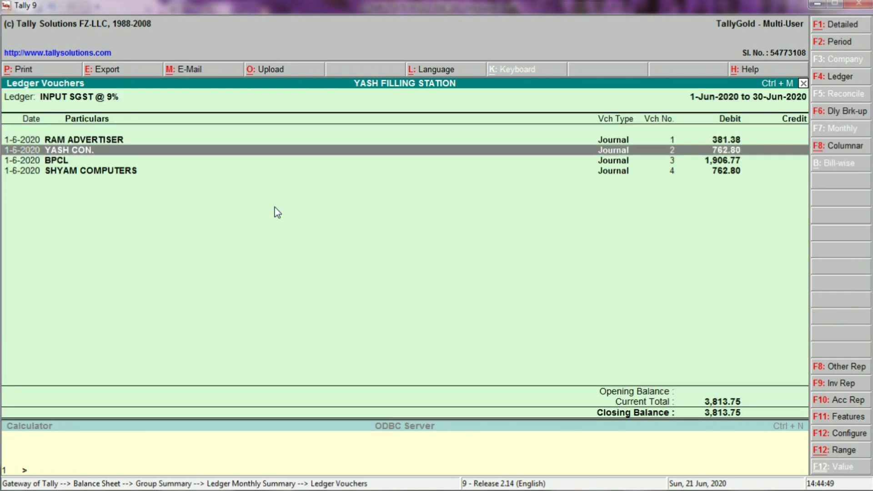
key(Escape)
key(Escape)
key(Escape)
key(Escape)
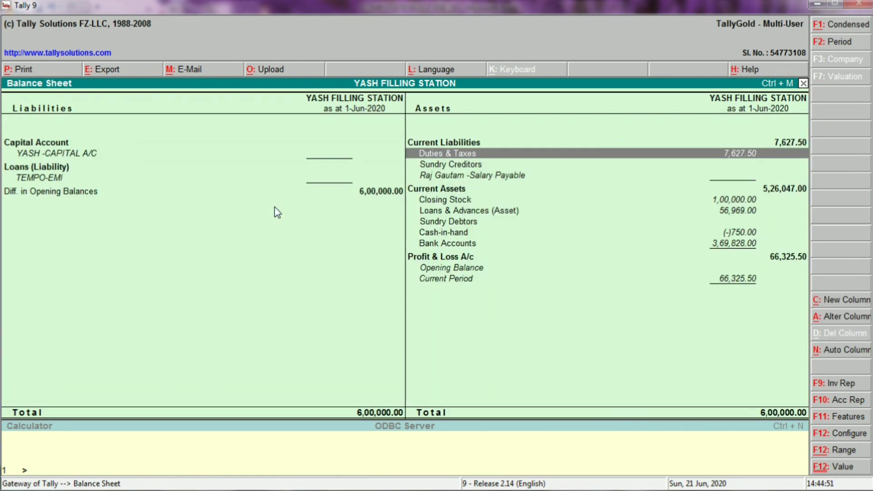
key(Escape)
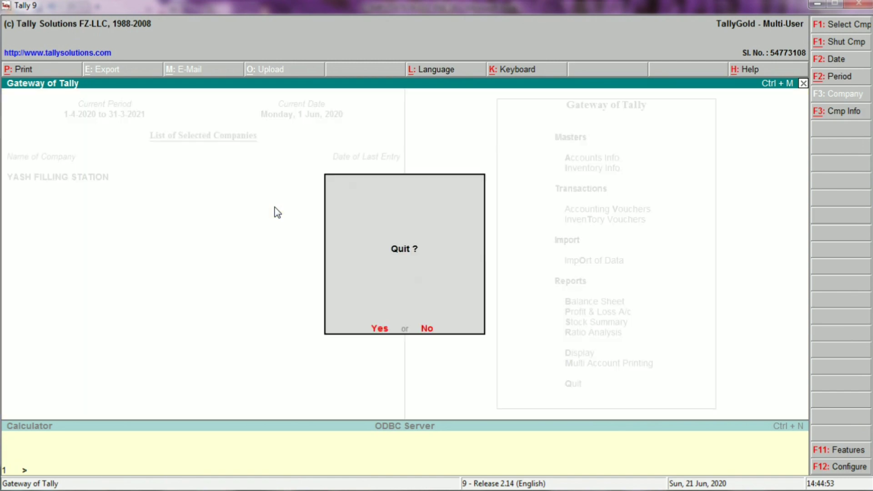
Step: Bring up the expense list and the payment entry format in the Excel sheet
key(alt+Tab)
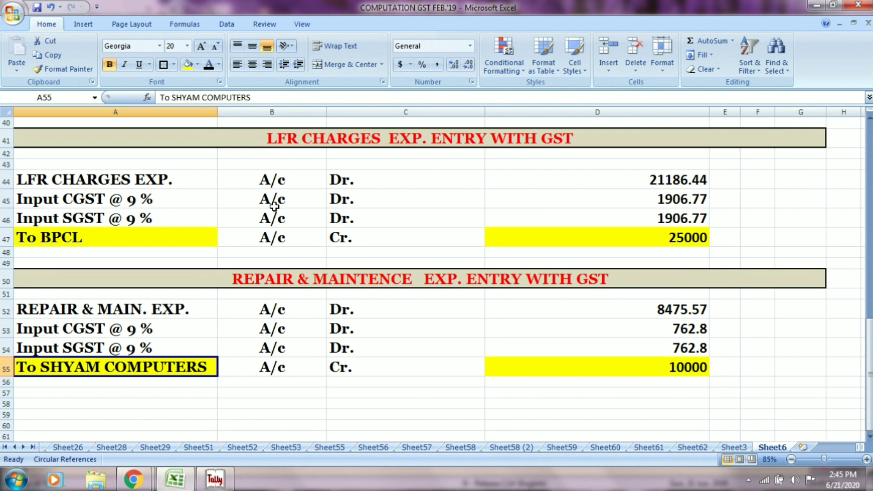
scroll(275, 207, up, 12)
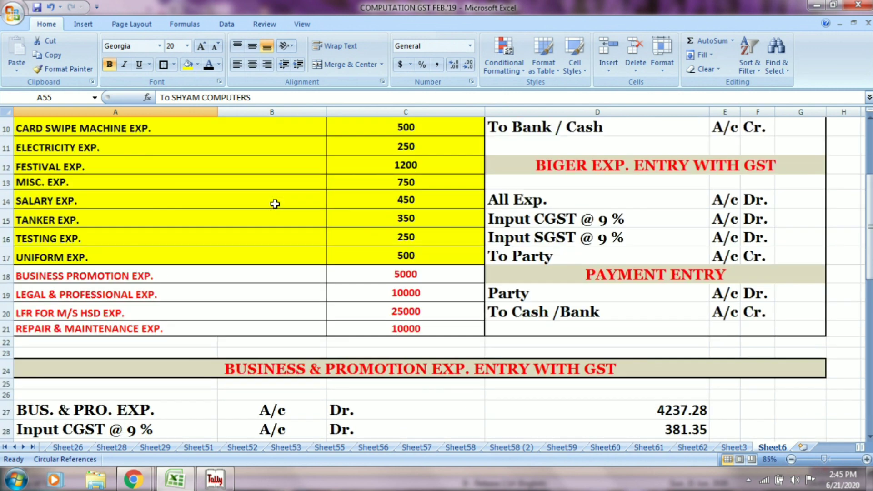